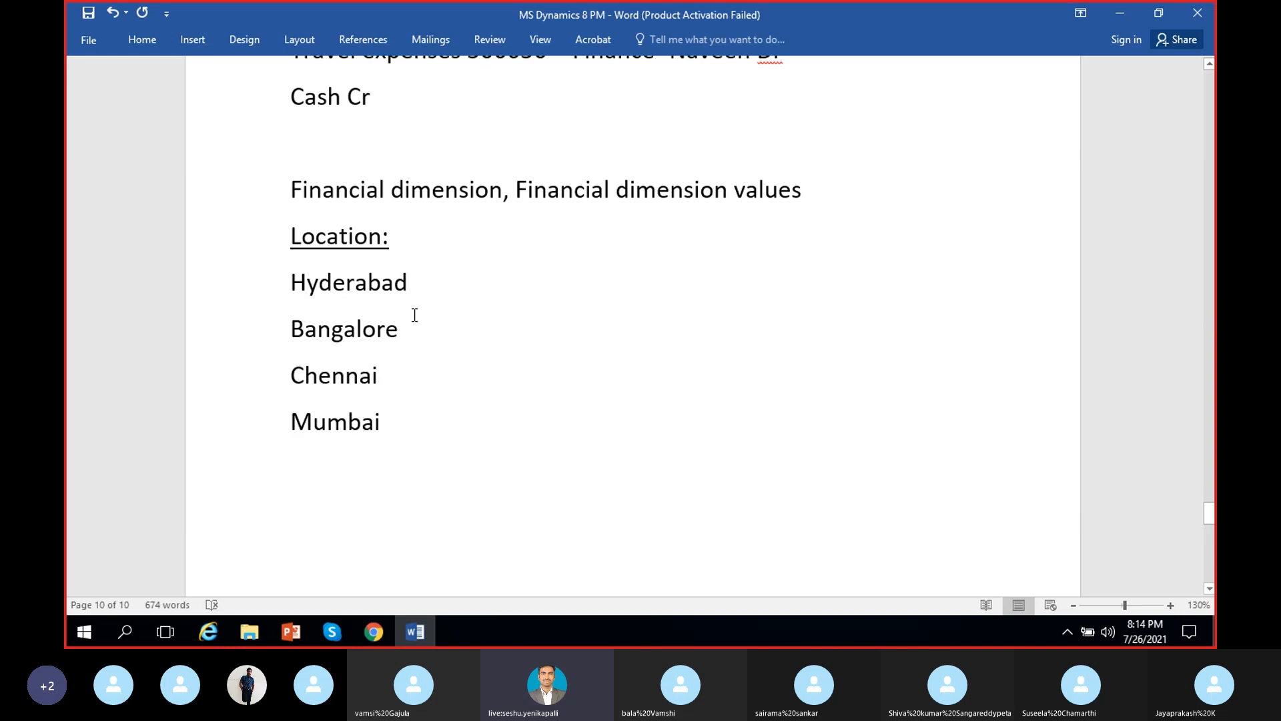
Review the Location financial dimension in the notes and its values Hyderabad, Bangalore, Chennai and Mumbai
{"action": "scroll", "coordinate": [423, 359], "scroll_direction": "down", "scroll_amount": 1}
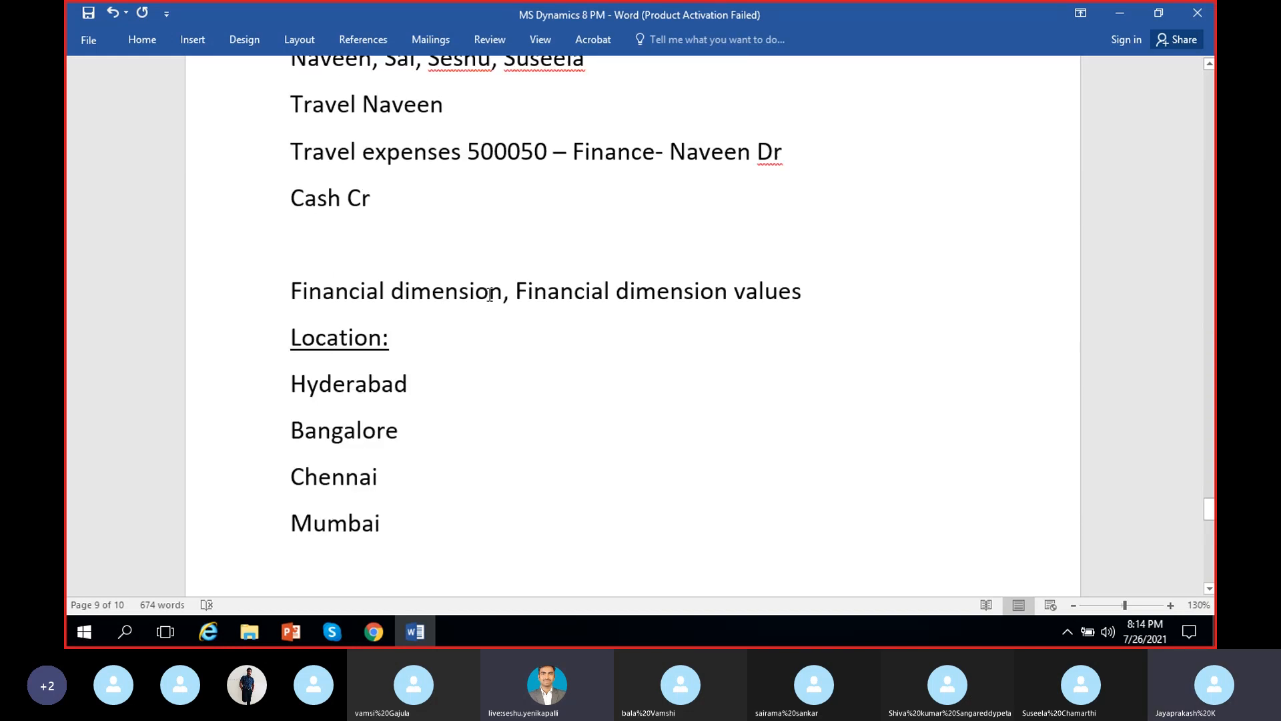
{"action": "left_click_drag", "start_coordinate": [406, 341], "coordinate": [308, 339]}
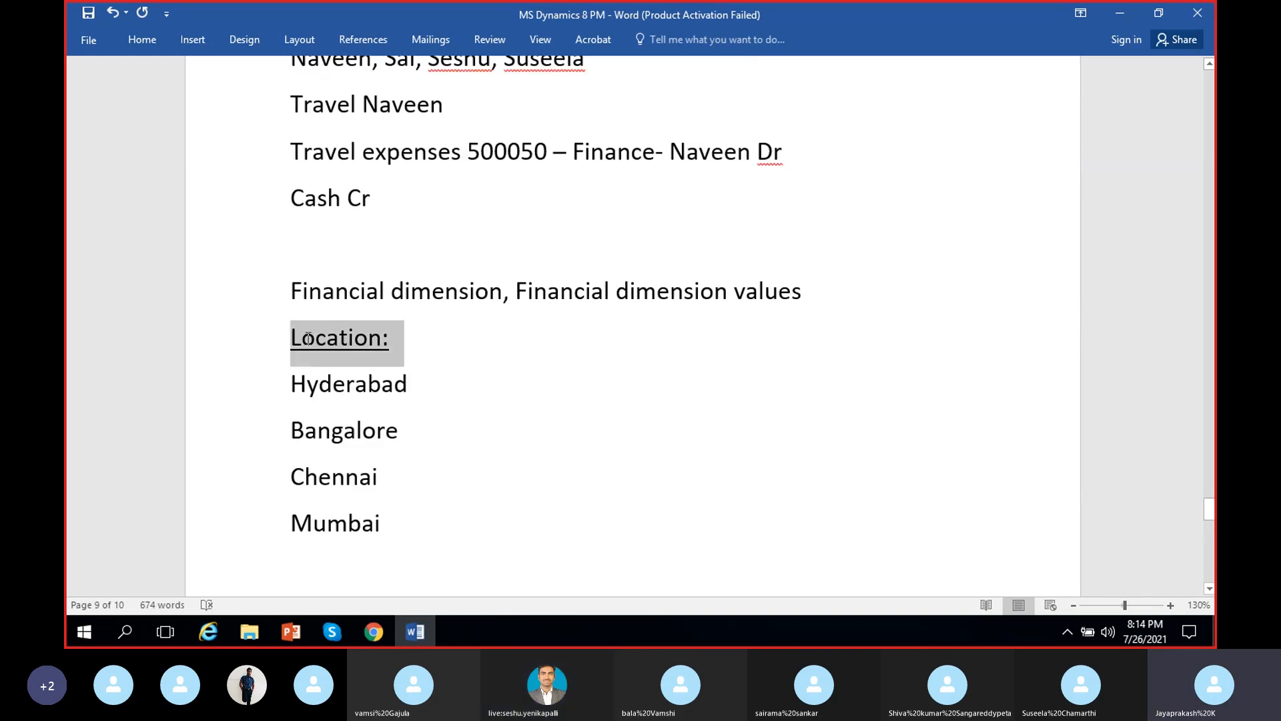
{"action": "left_click", "coordinate": [382, 341]}
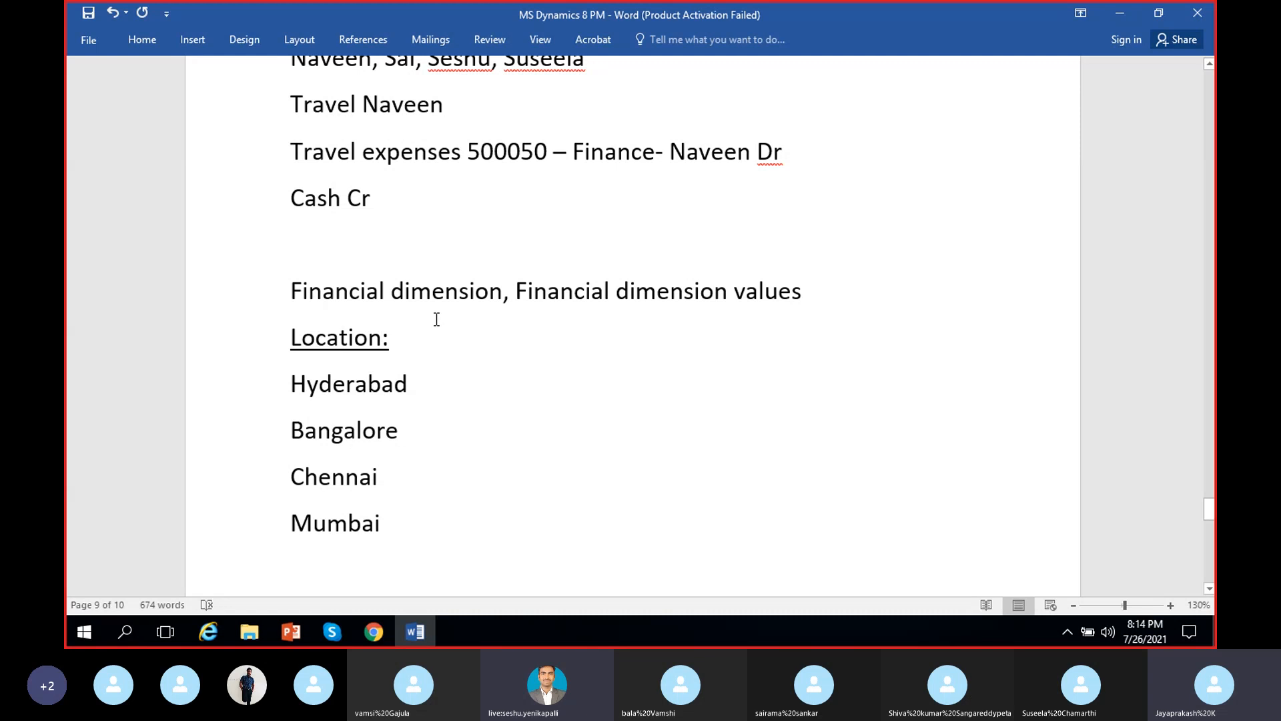
{"action": "left_click_drag", "start_coordinate": [393, 337], "coordinate": [292, 336]}
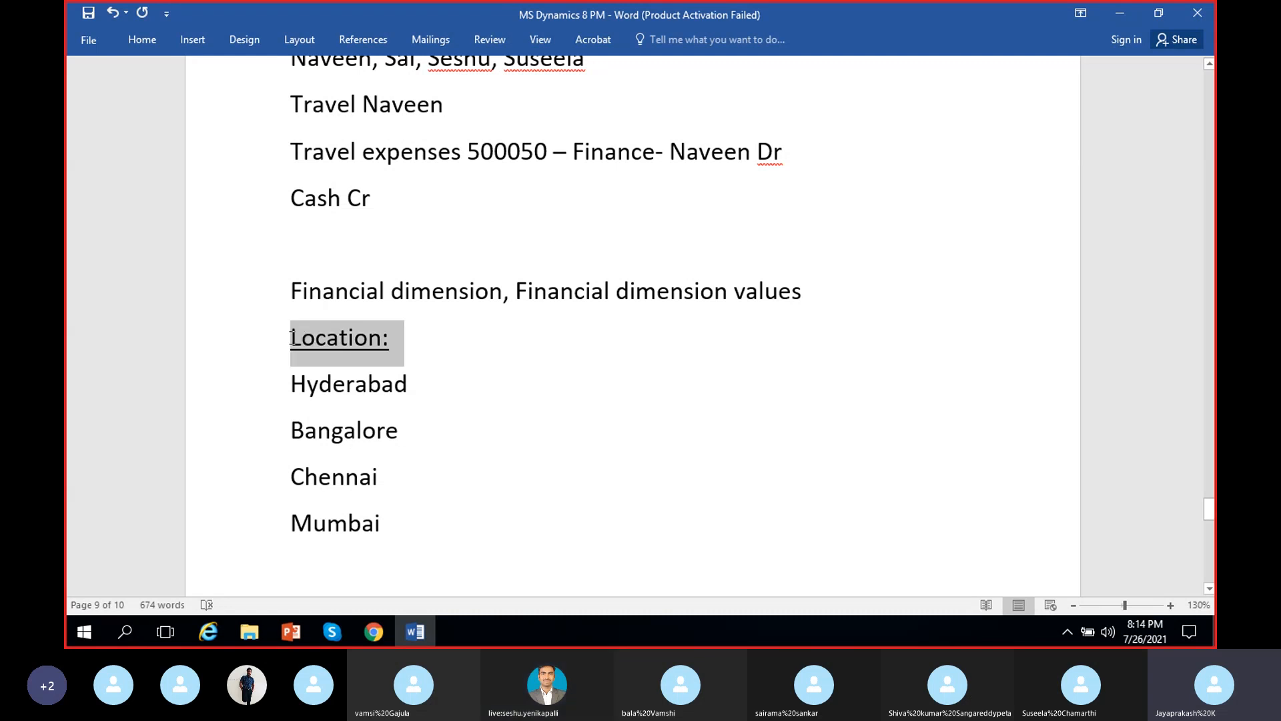
{"action": "left_click", "coordinate": [370, 355]}
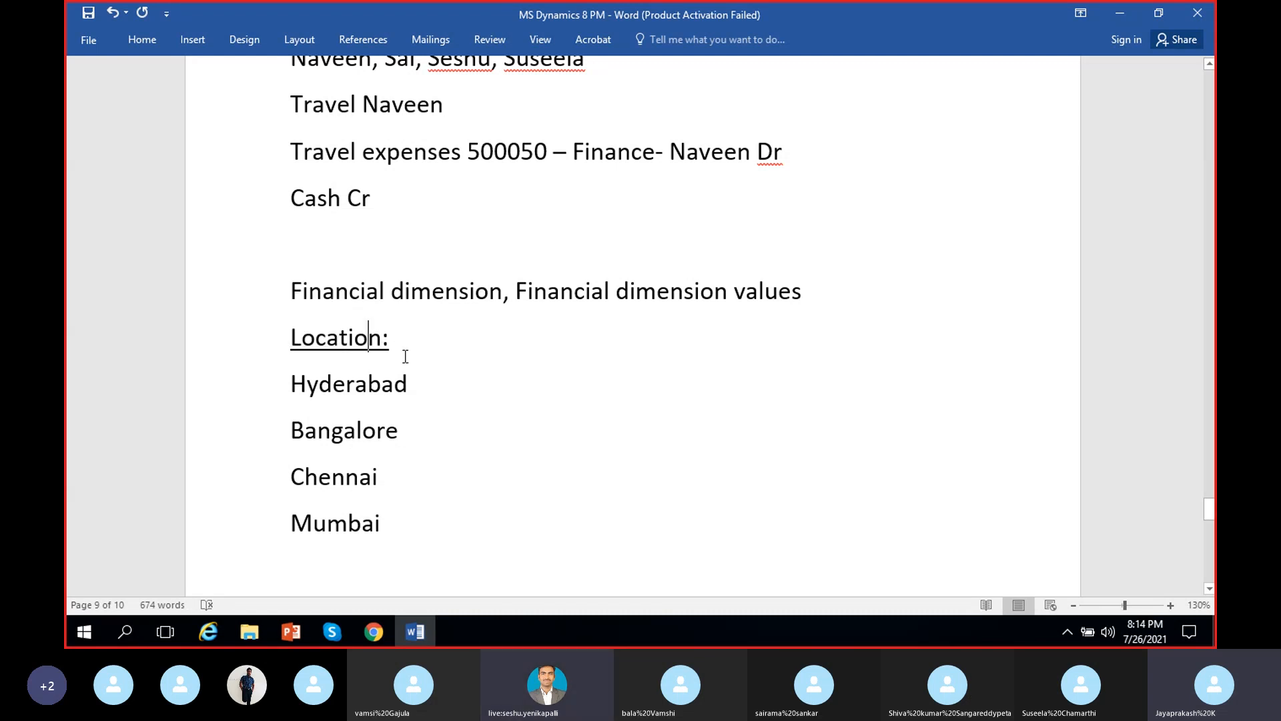
{"action": "left_click", "coordinate": [362, 430]}
{"action": "left_click", "coordinate": [359, 475]}
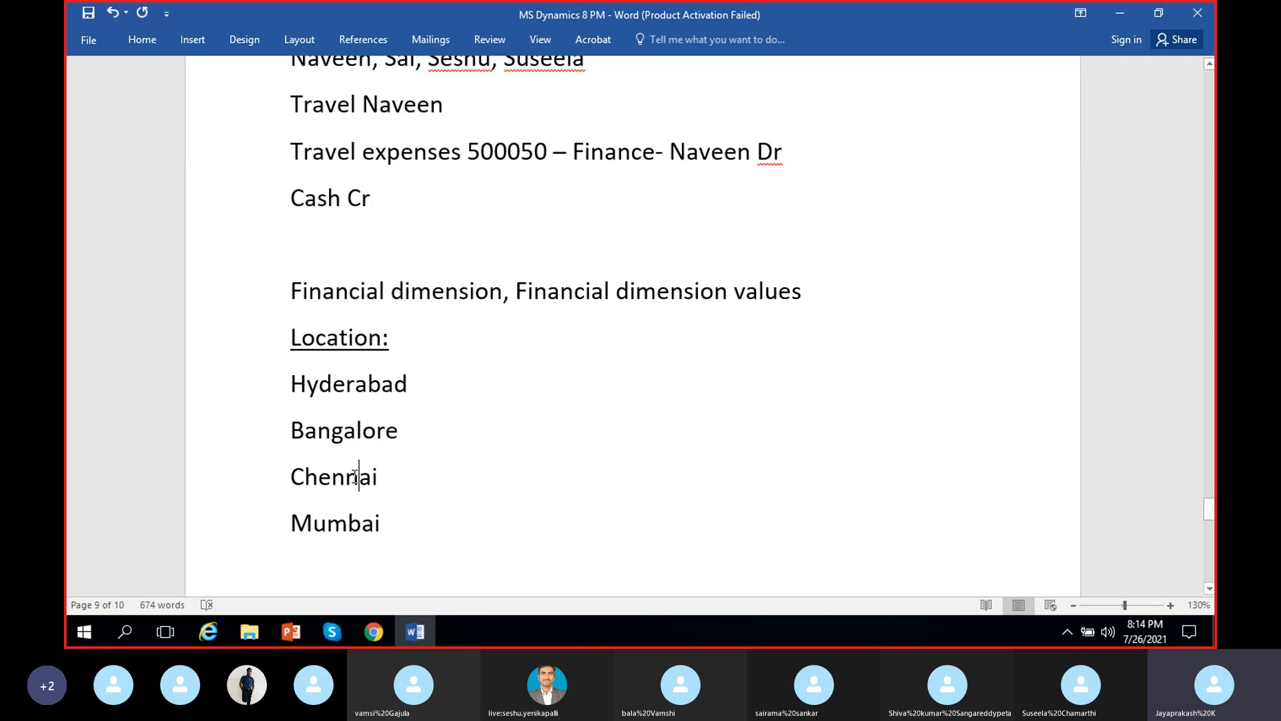
{"action": "left_click", "coordinate": [326, 523]}
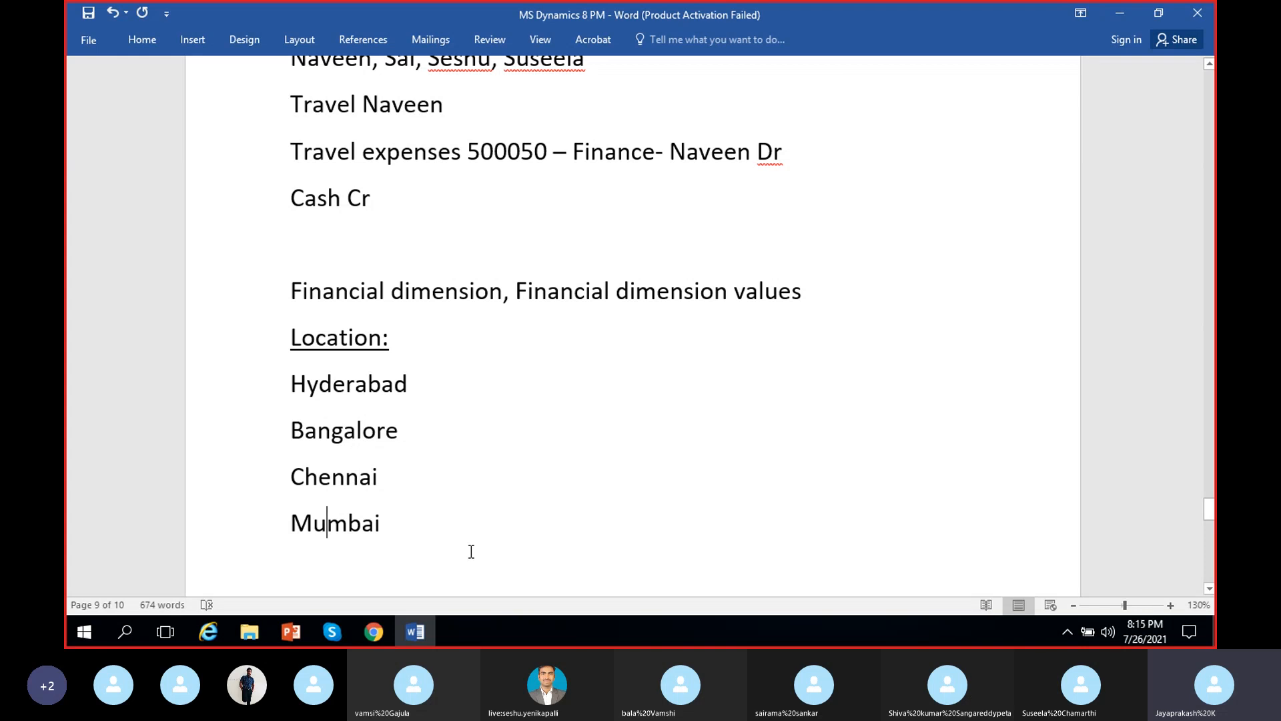
{"action": "triple_click", "coordinate": [394, 337]}
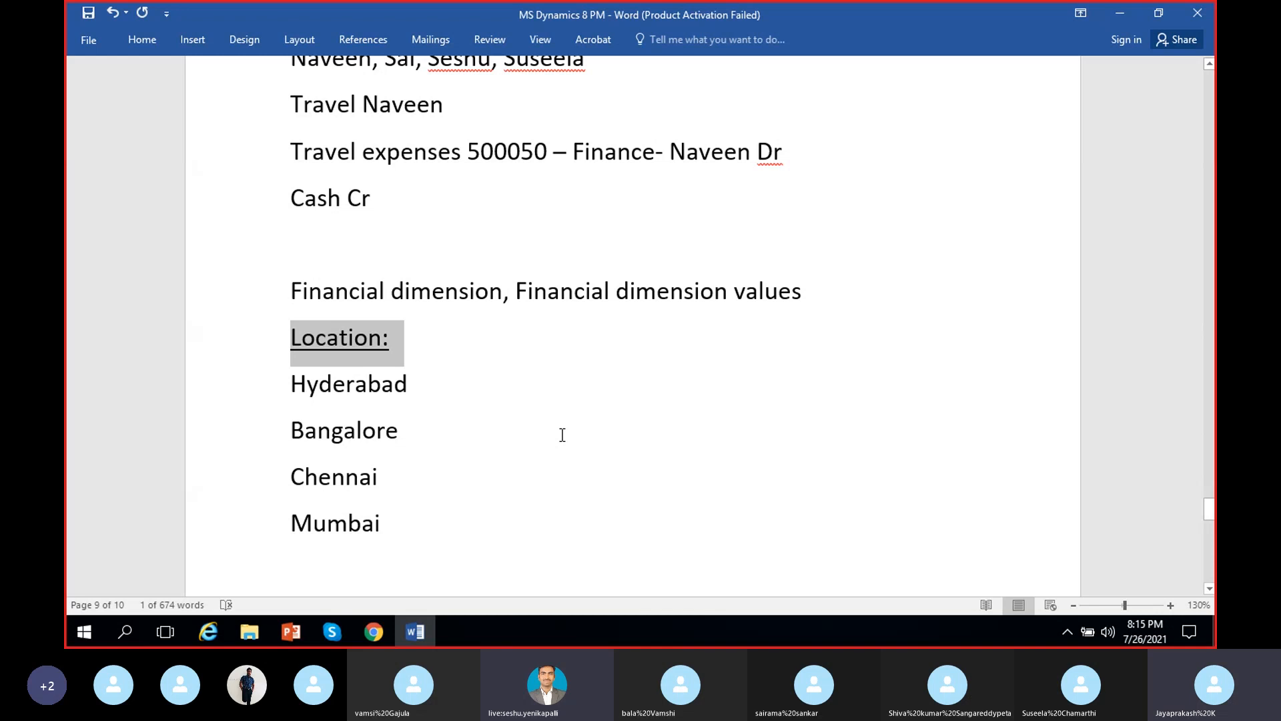
{"action": "left_click", "coordinate": [419, 393]}
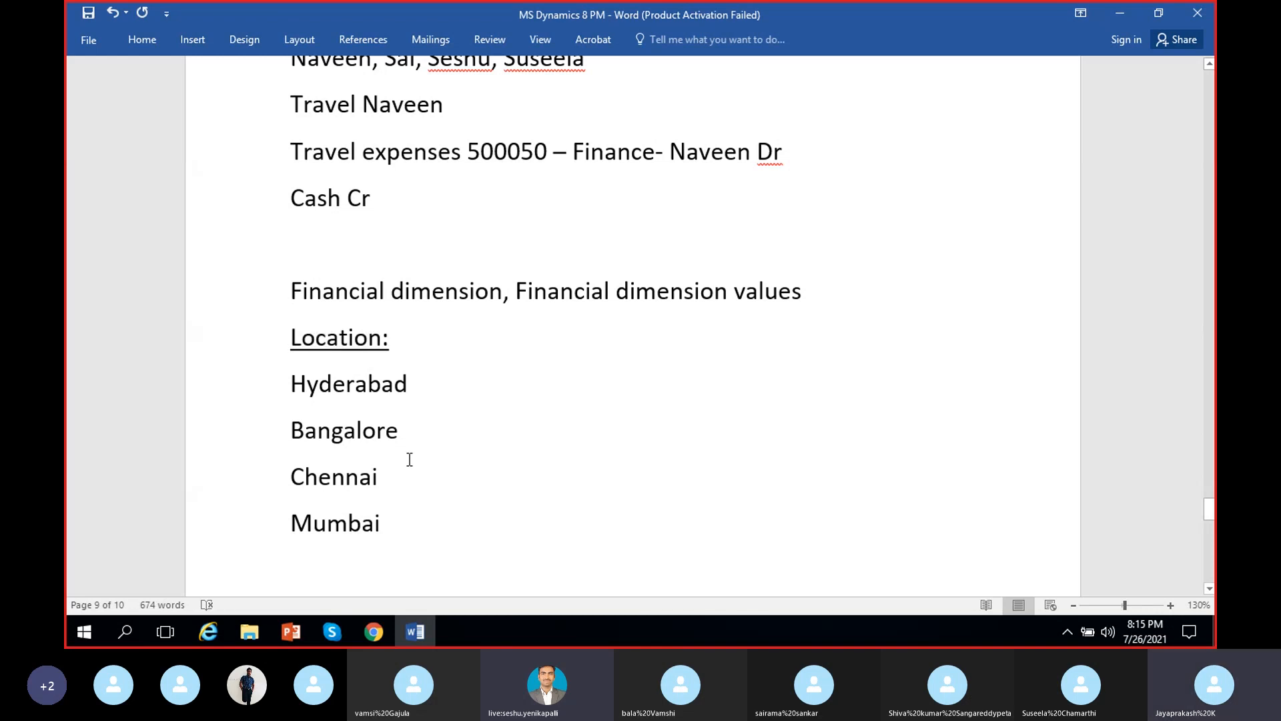
{"action": "left_click", "coordinate": [399, 484]}
{"action": "left_click", "coordinate": [412, 524]}
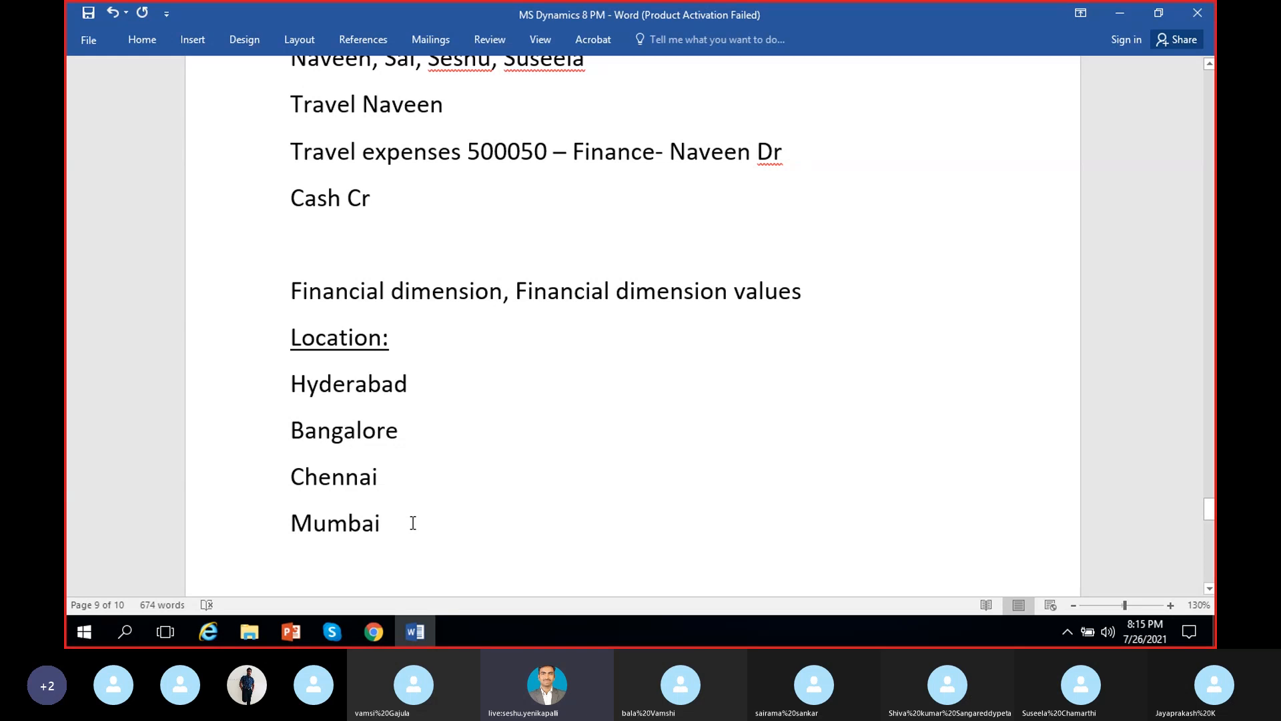
{"action": "left_click", "coordinate": [417, 392]}
{"action": "left_click", "coordinate": [409, 435]}
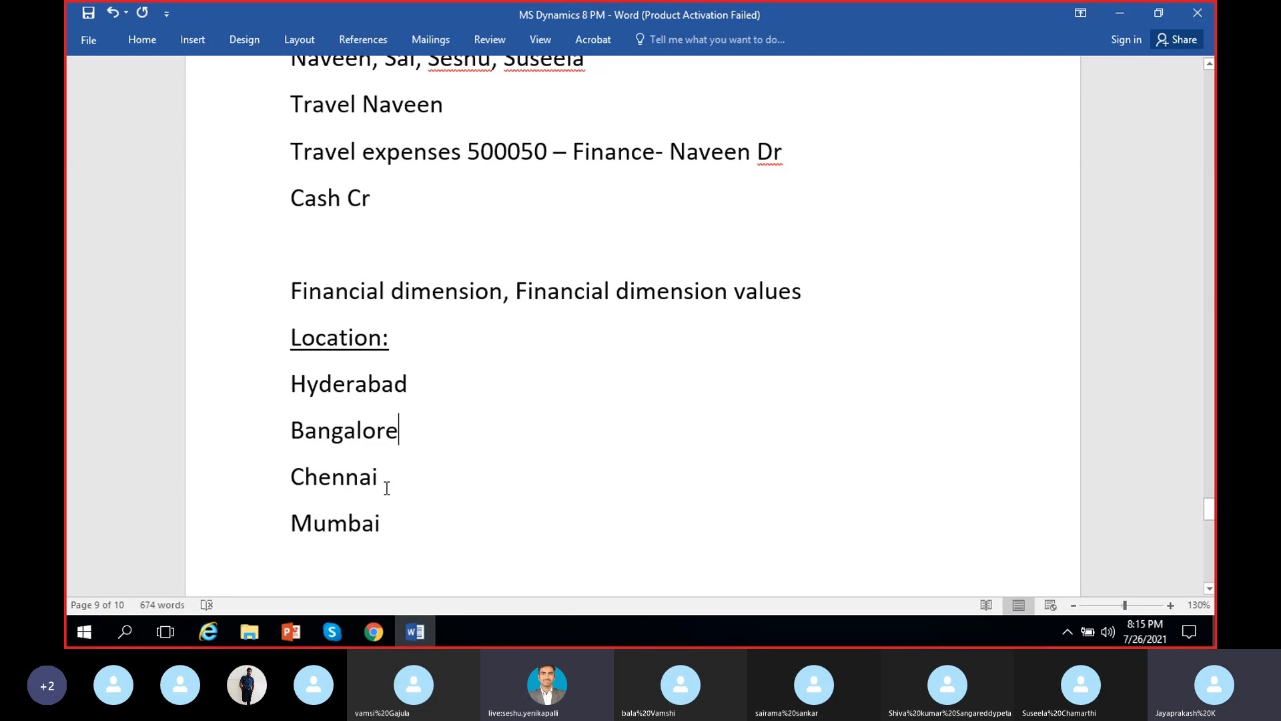
{"action": "left_click", "coordinate": [387, 488]}
{"action": "left_click", "coordinate": [396, 529]}
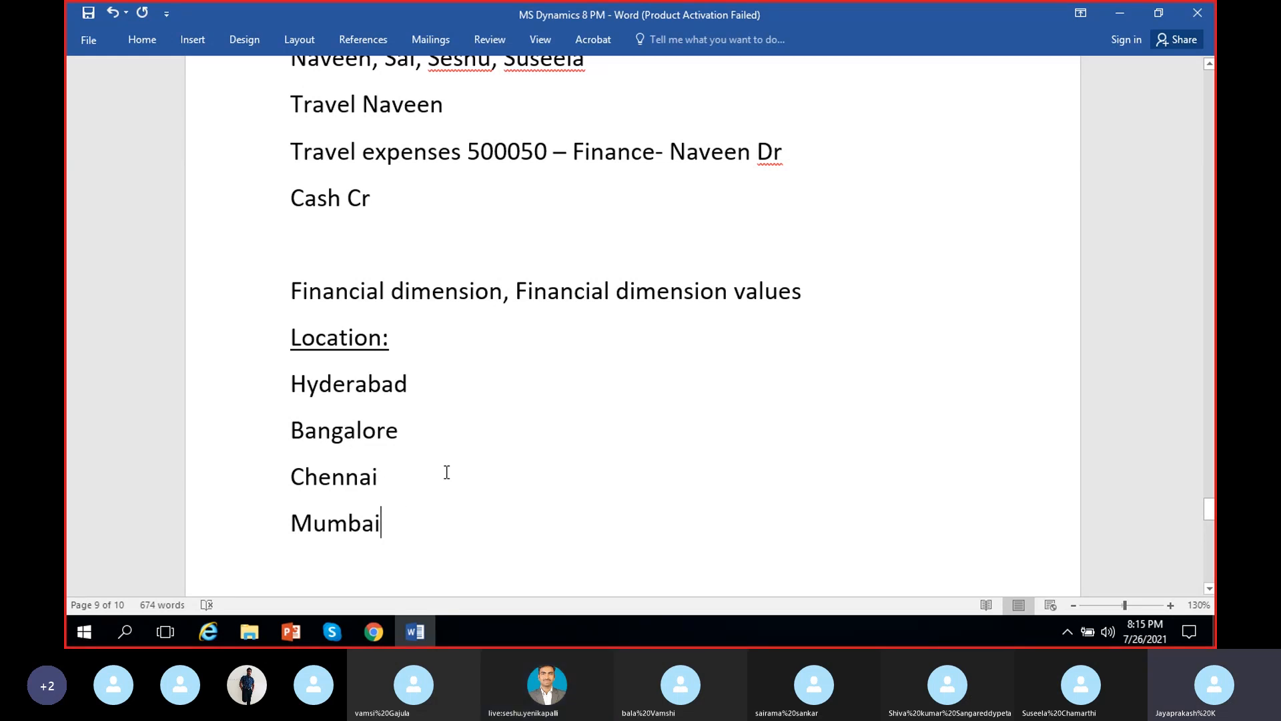
{"action": "left_click", "coordinate": [396, 345]}
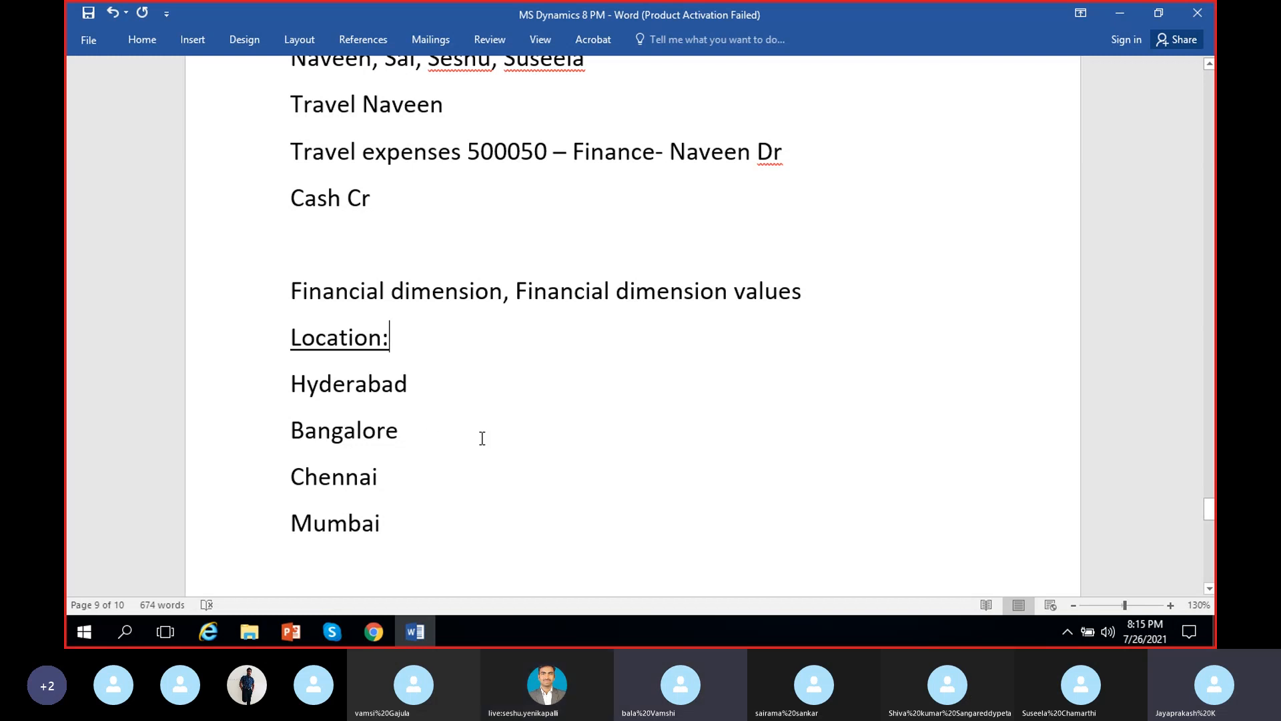
Underline the "Department:" heading above the list of department values on the last page
{"action": "scroll", "coordinate": [482, 438], "scroll_direction": "down", "scroll_amount": 6}
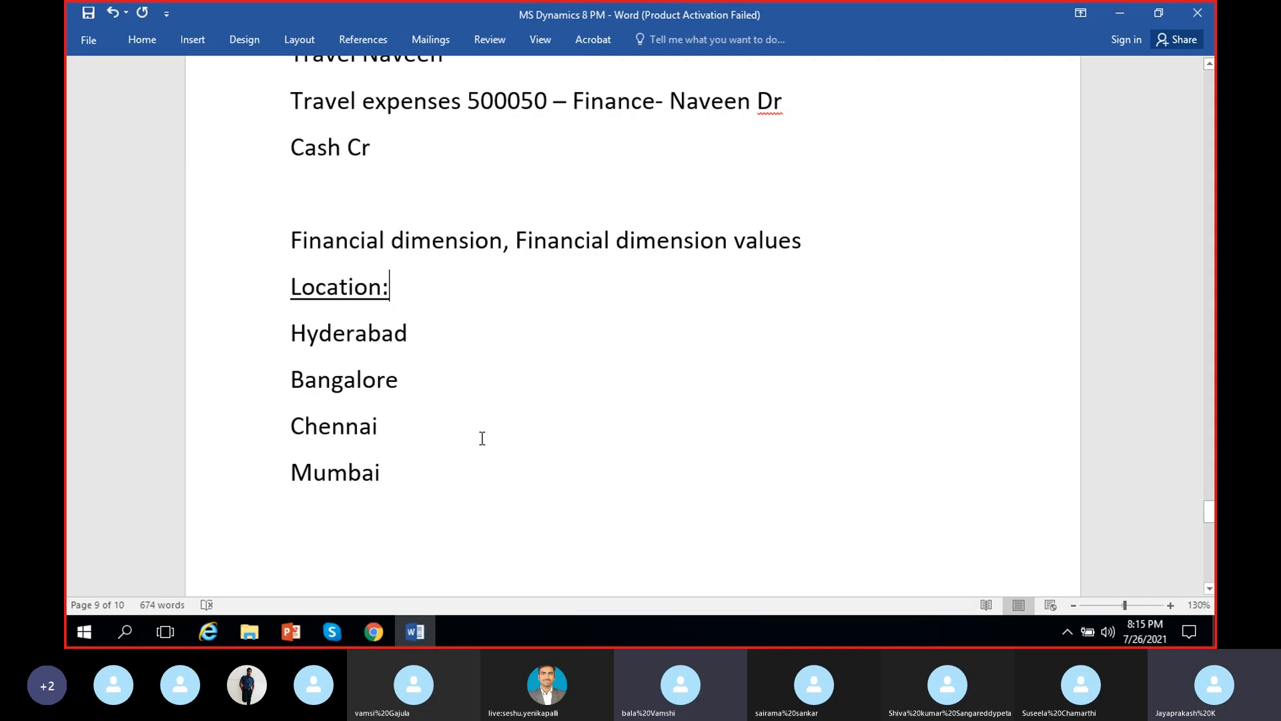
{"action": "scroll", "coordinate": [482, 437], "scroll_direction": "down", "scroll_amount": 5}
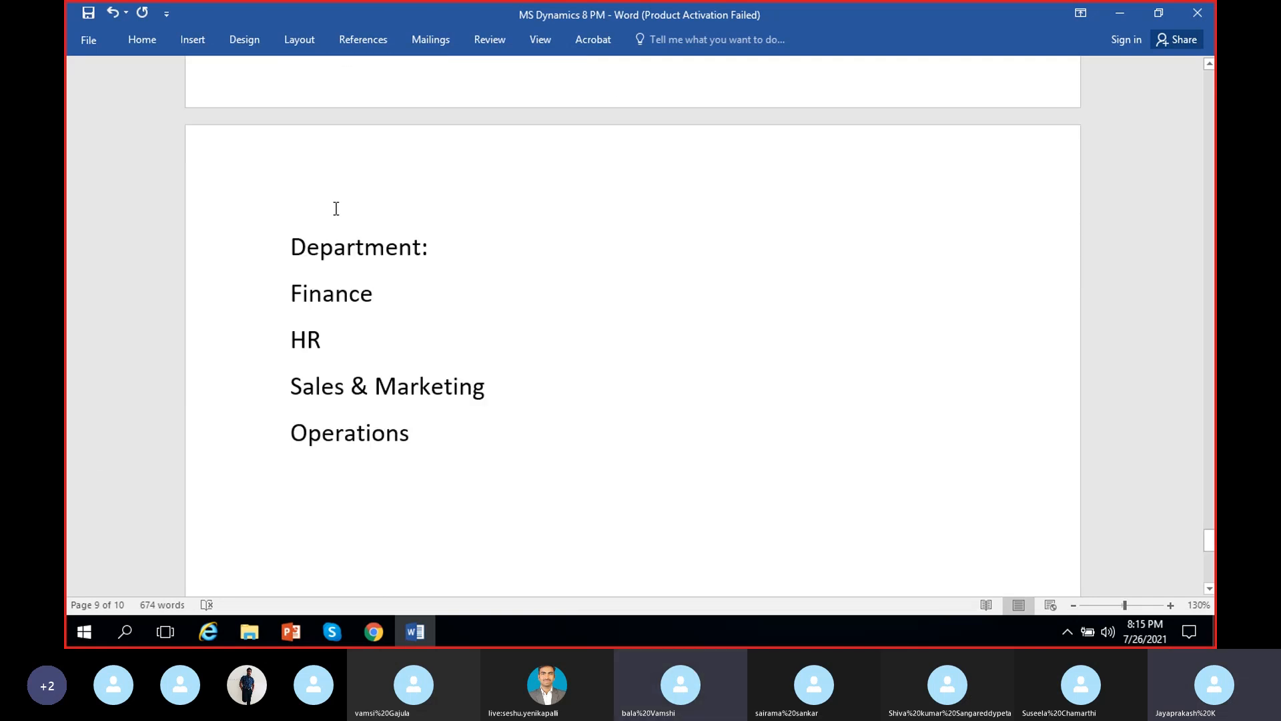
{"action": "left_click_drag", "start_coordinate": [441, 246], "coordinate": [304, 248]}
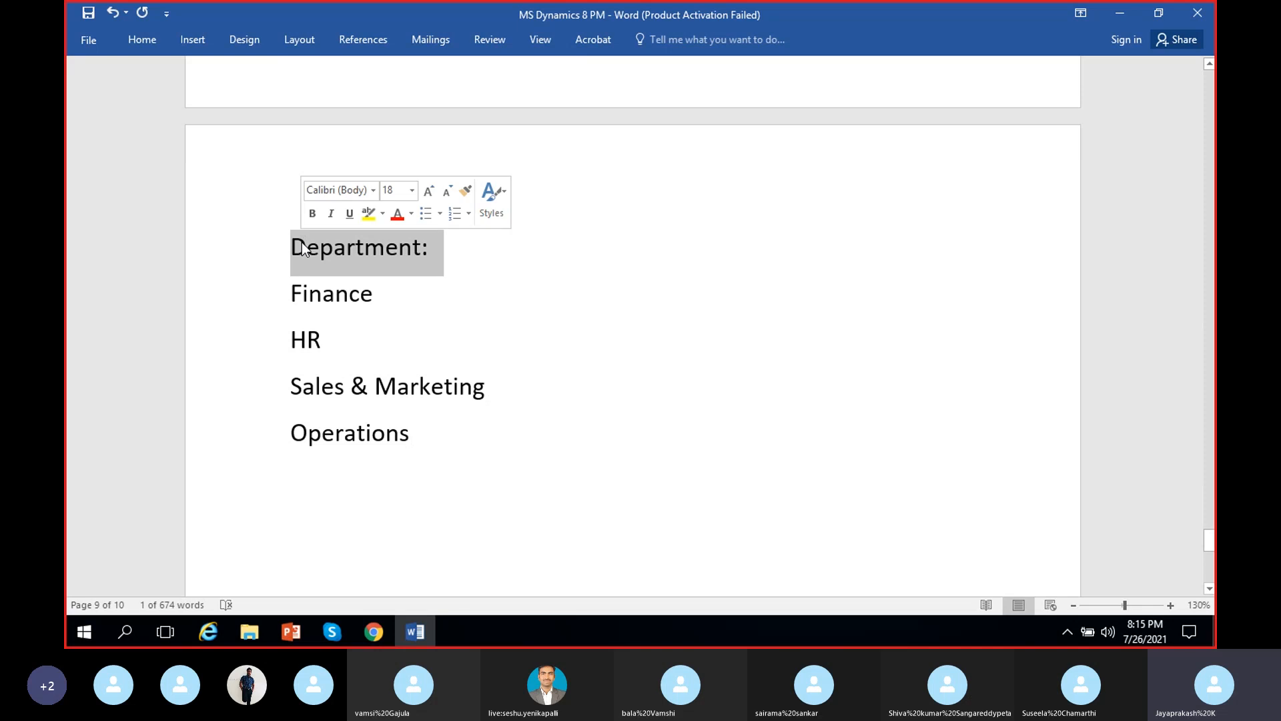
{"action": "key", "text": "ctrl+u"}
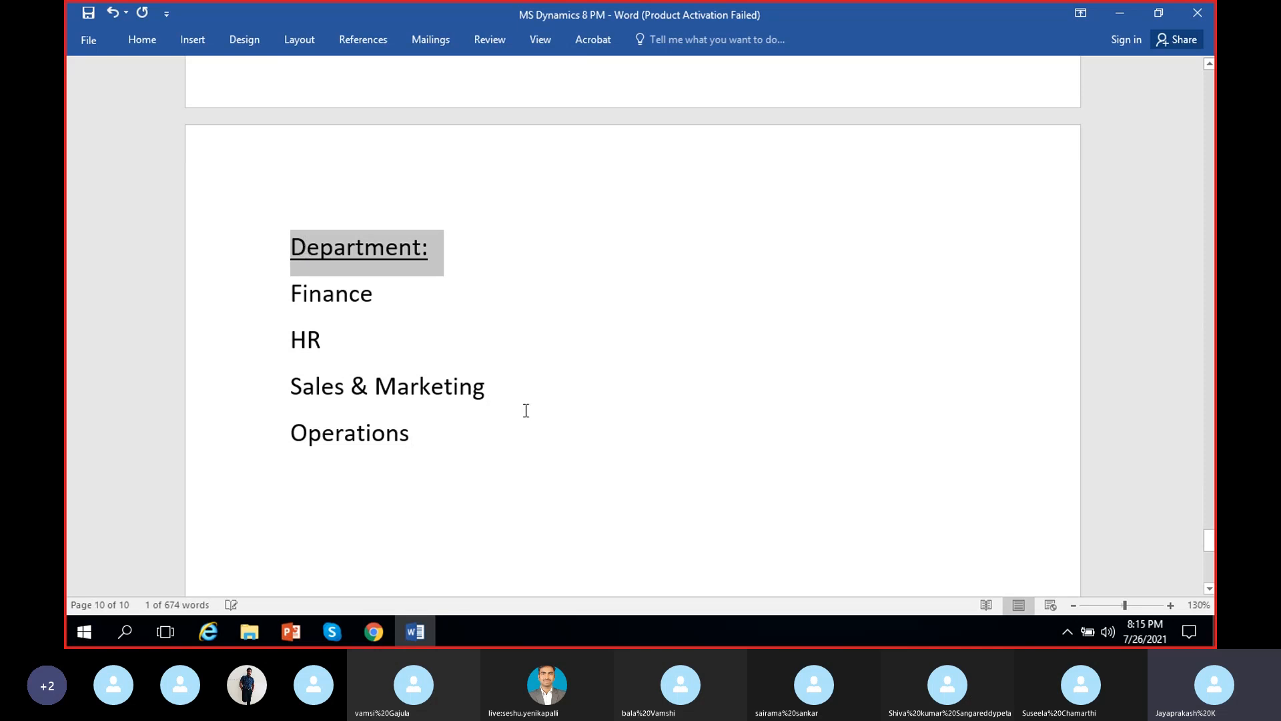
{"action": "left_click", "coordinate": [531, 471]}
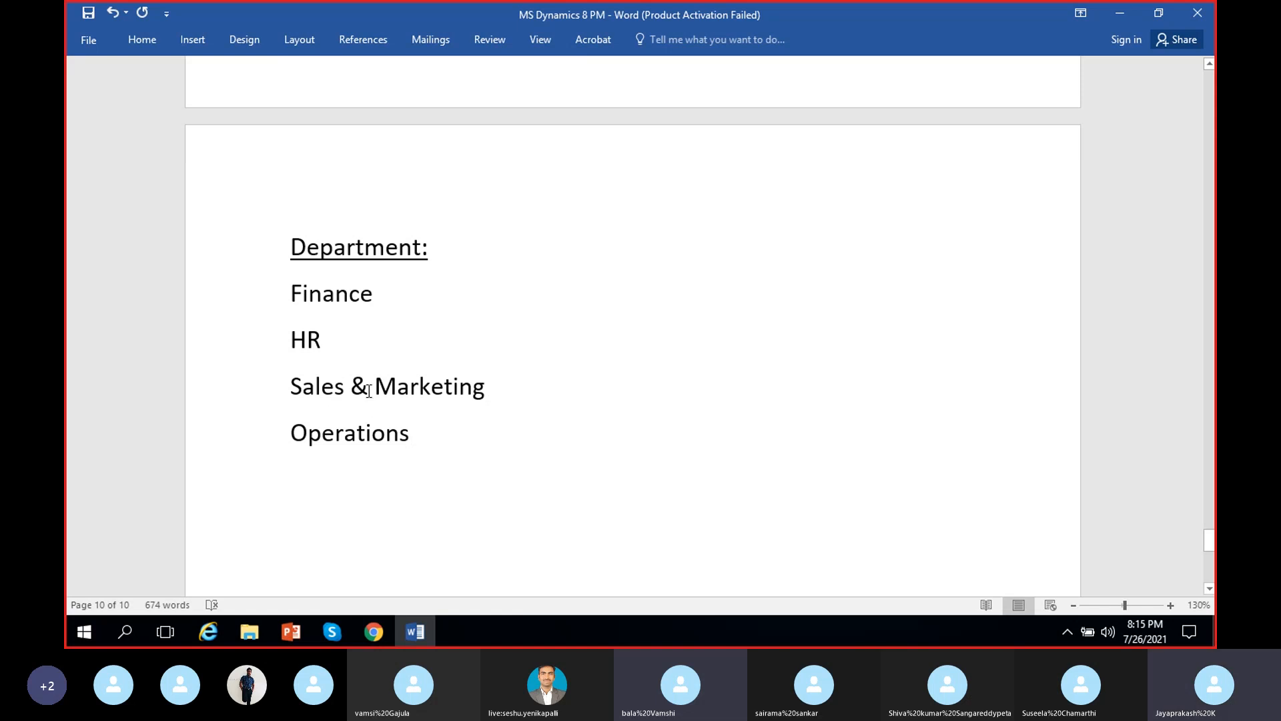
{"action": "left_click", "coordinate": [437, 440]}
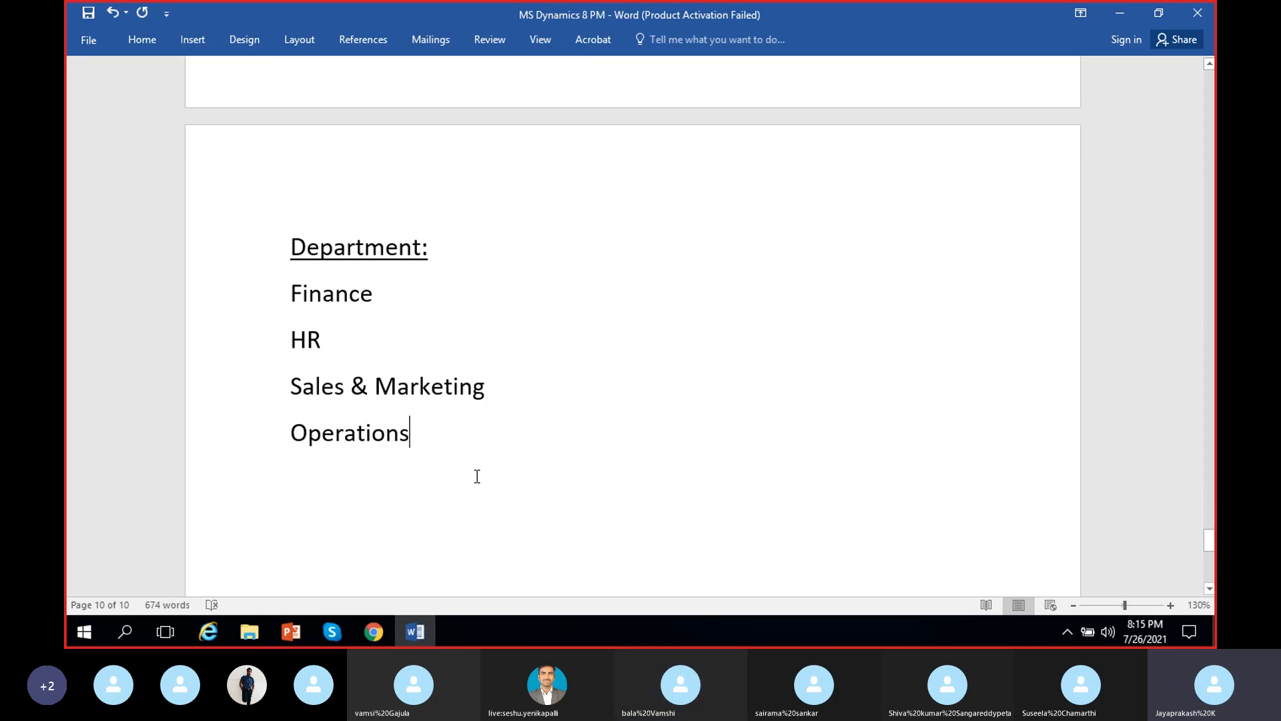
Switch to Chrome and duplicate the Dynamics 365 Finance and Operations dashboard tab
{"action": "left_click", "coordinate": [388, 634]}
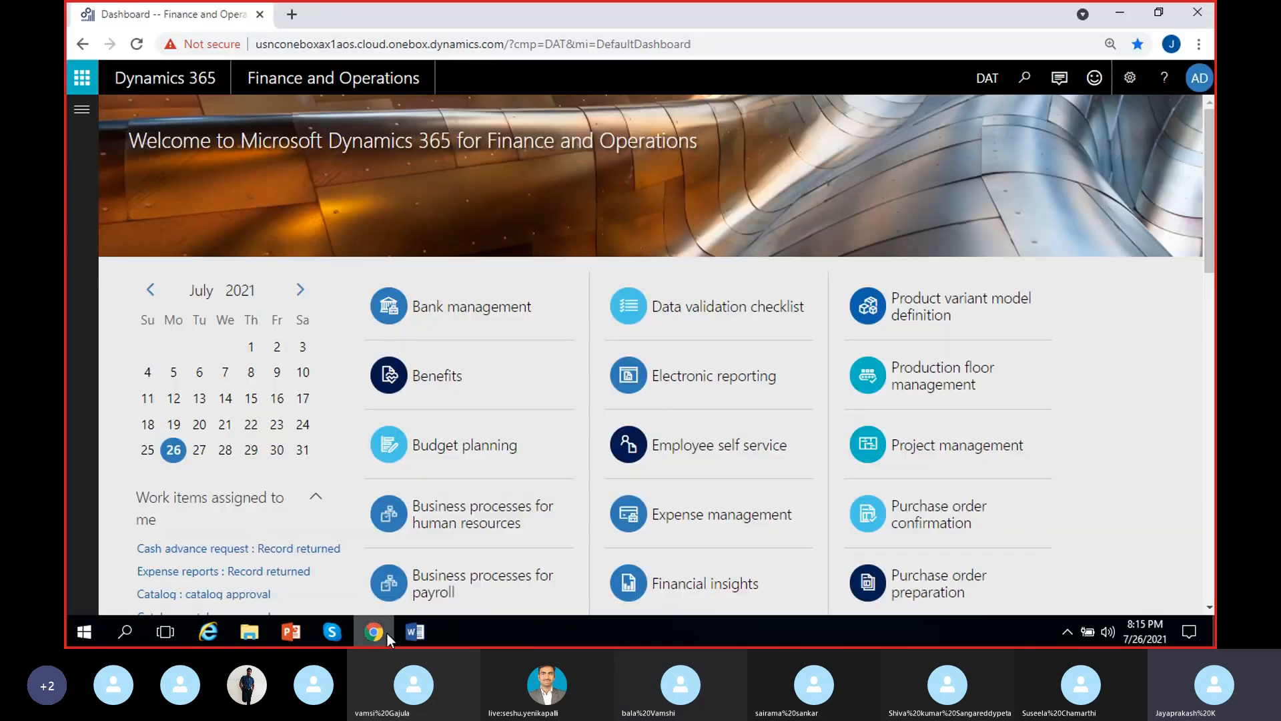
{"action": "right_click", "coordinate": [183, 24]}
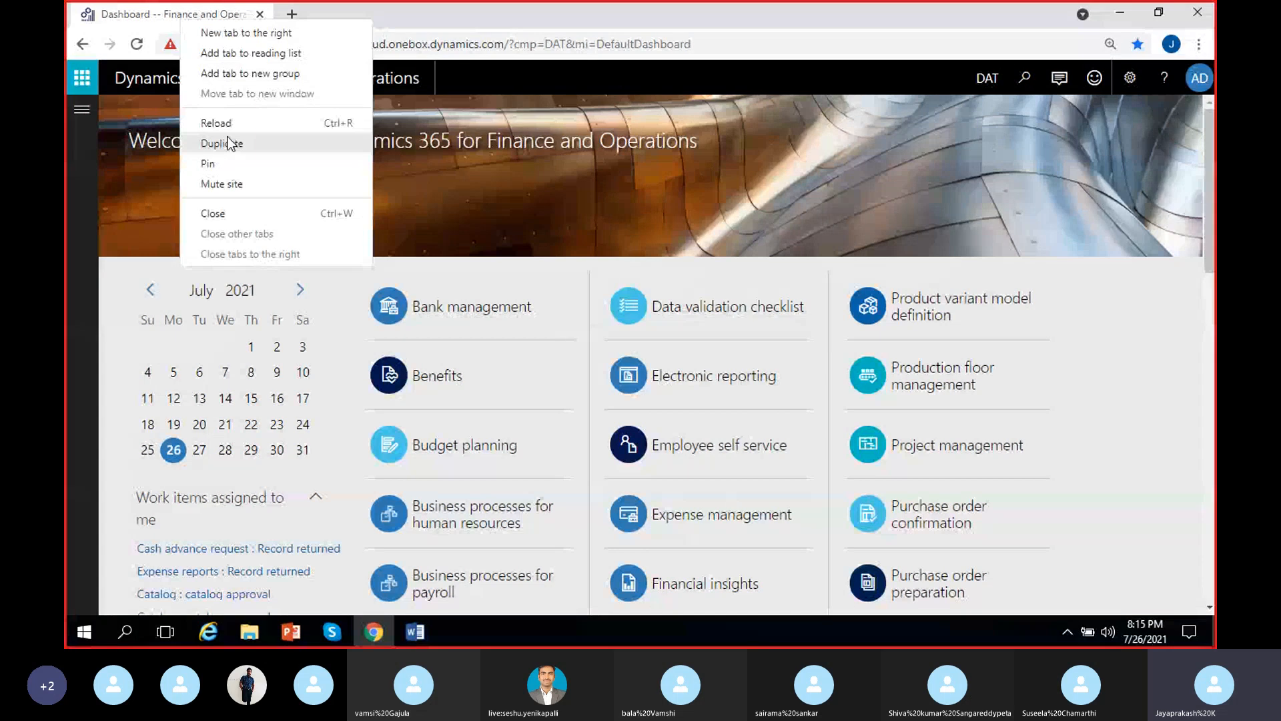
{"action": "left_click", "coordinate": [361, 139]}
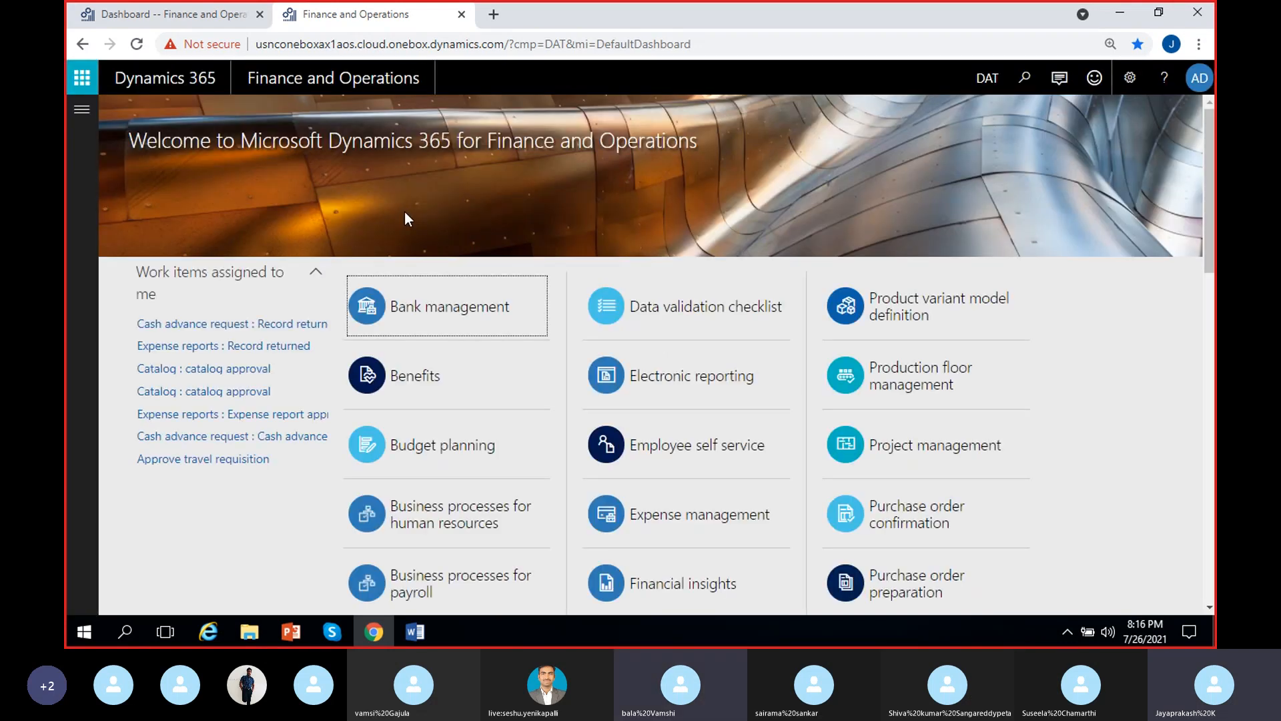
Change the active company to USMF in the duplicated dashboard
{"action": "left_click", "coordinate": [987, 86]}
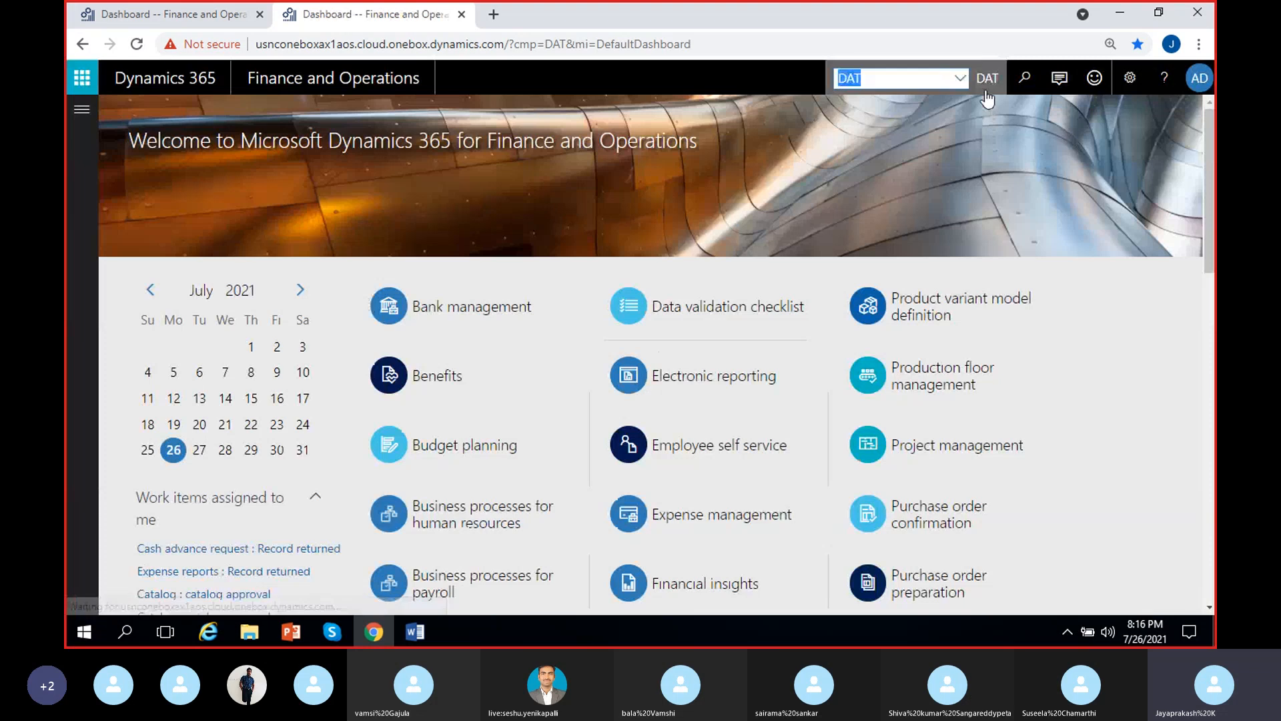
{"action": "type", "text": "USMF"}
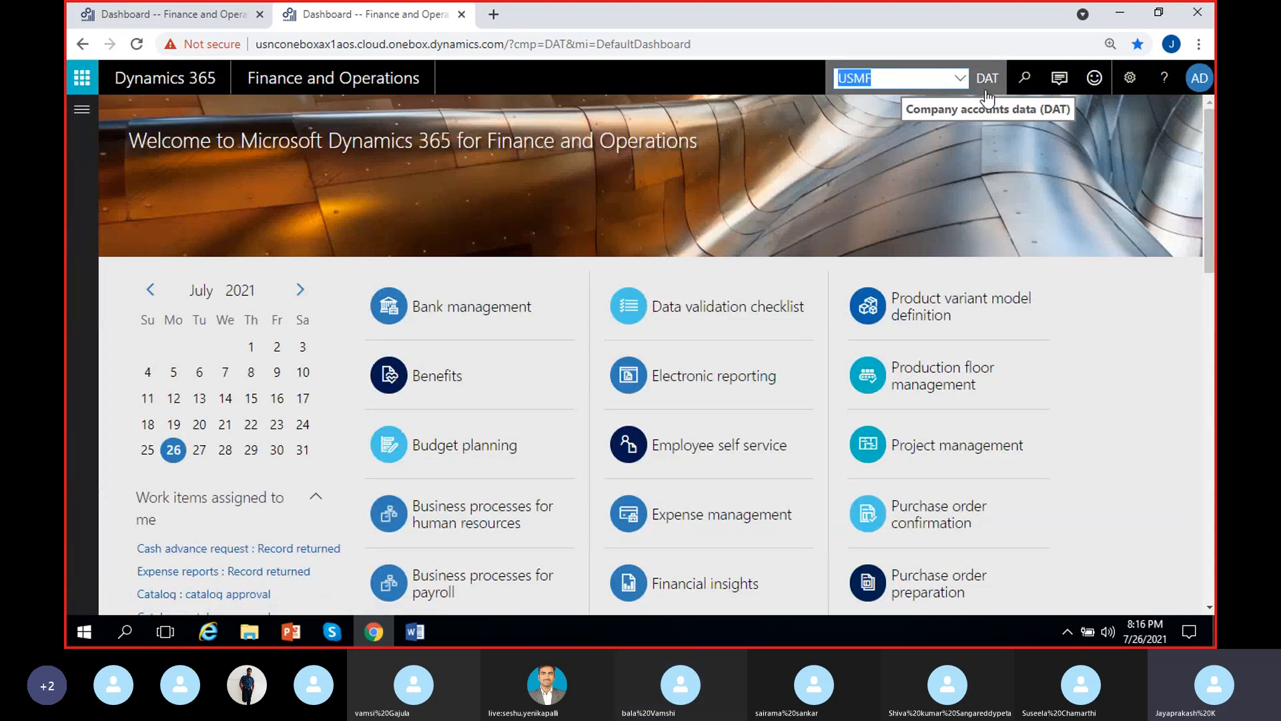
{"action": "key", "text": "Return"}
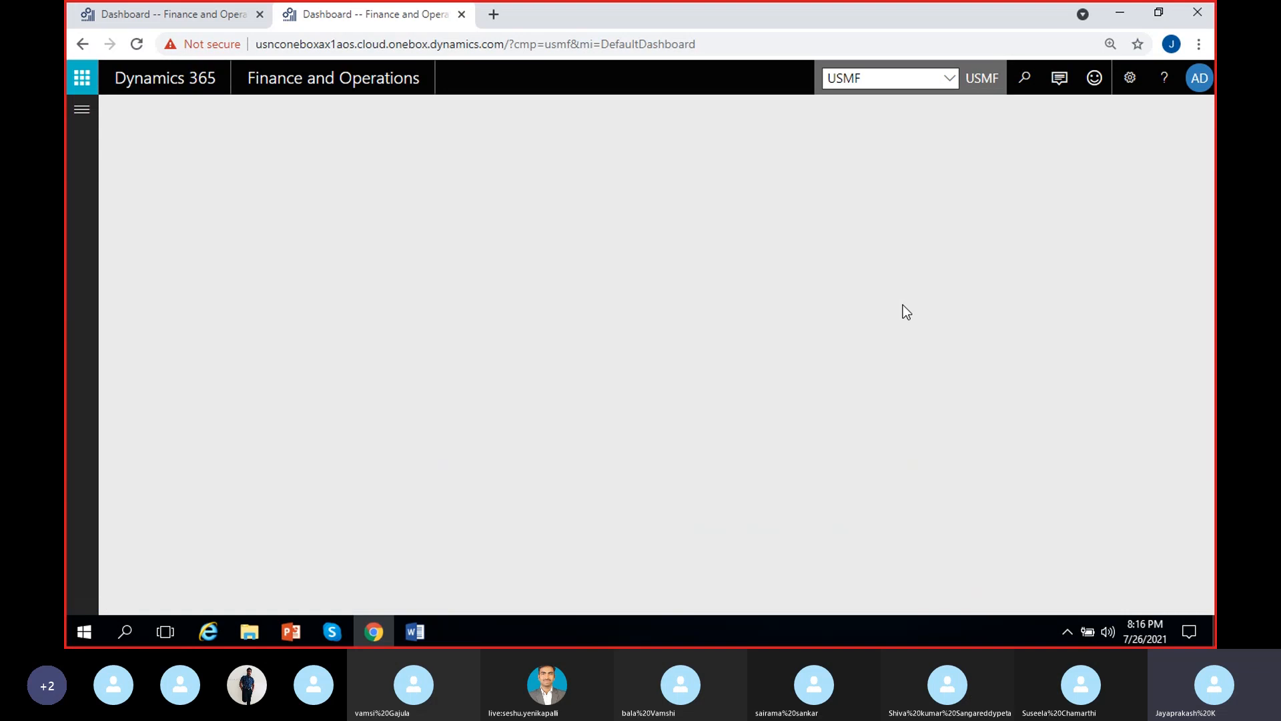
Open the General journals page of the General ledger module
{"action": "left_click", "coordinate": [79, 109]}
{"action": "scroll", "coordinate": [143, 395], "scroll_direction": "down", "scroll_amount": 3}
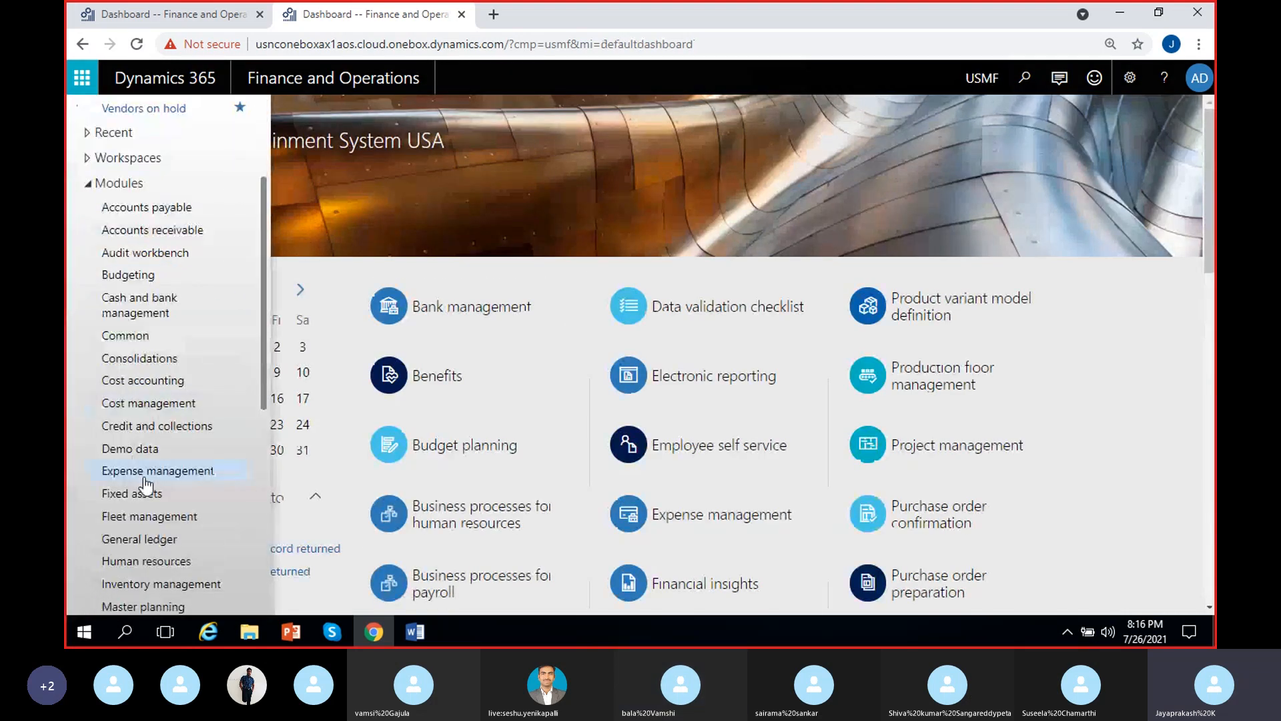
{"action": "left_click", "coordinate": [130, 537]}
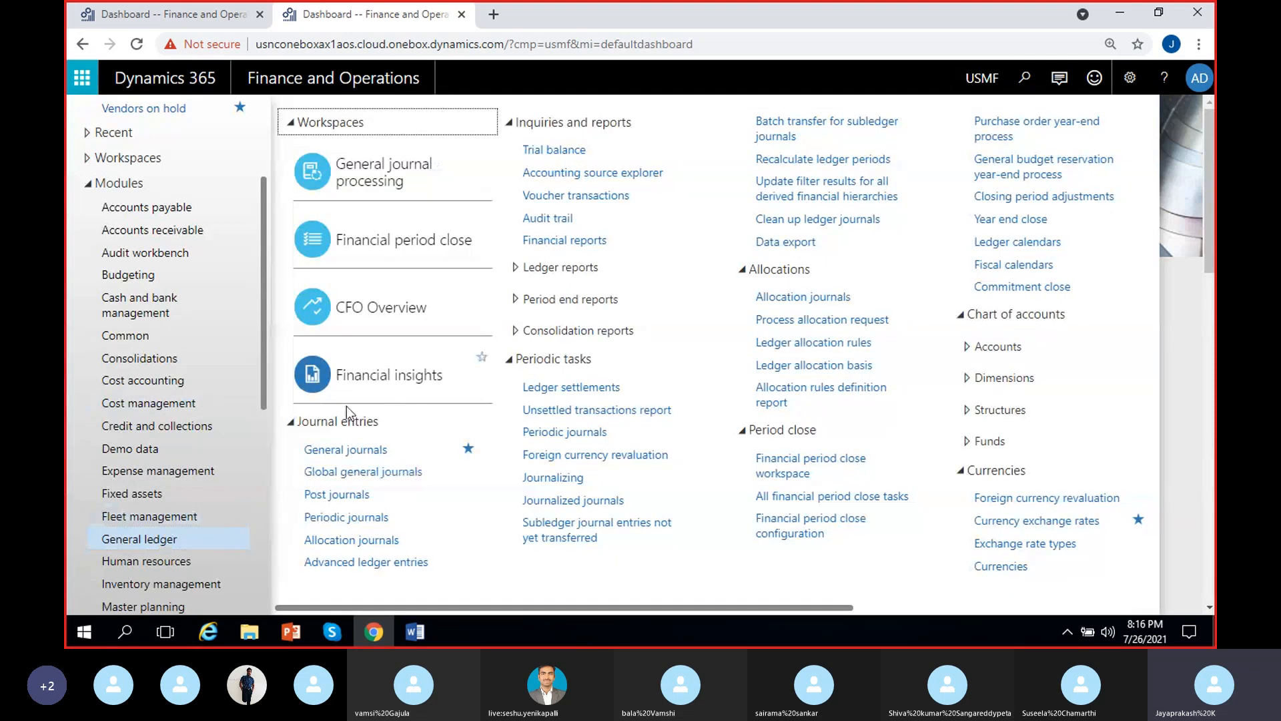
{"action": "left_click", "coordinate": [337, 449]}
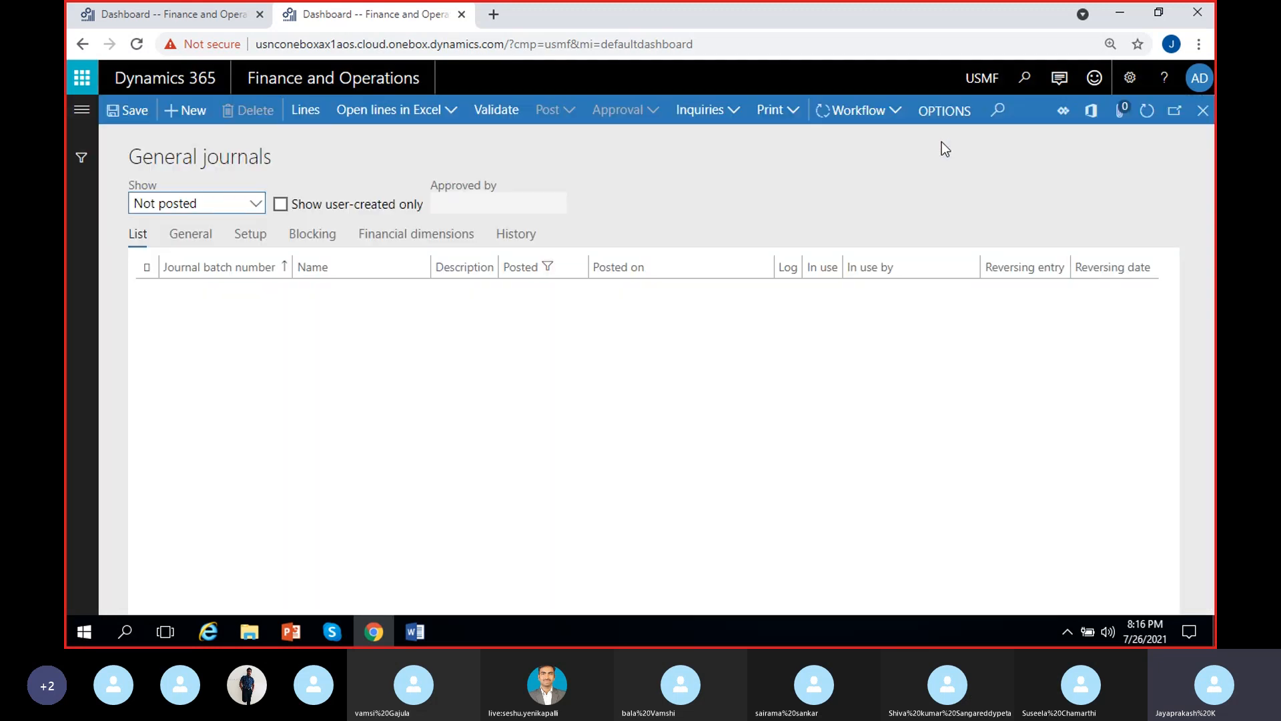
Open the journal voucher lines of the unposted general journal batch 00785
{"action": "scroll", "coordinate": [452, 394], "scroll_direction": "down", "scroll_amount": 3}
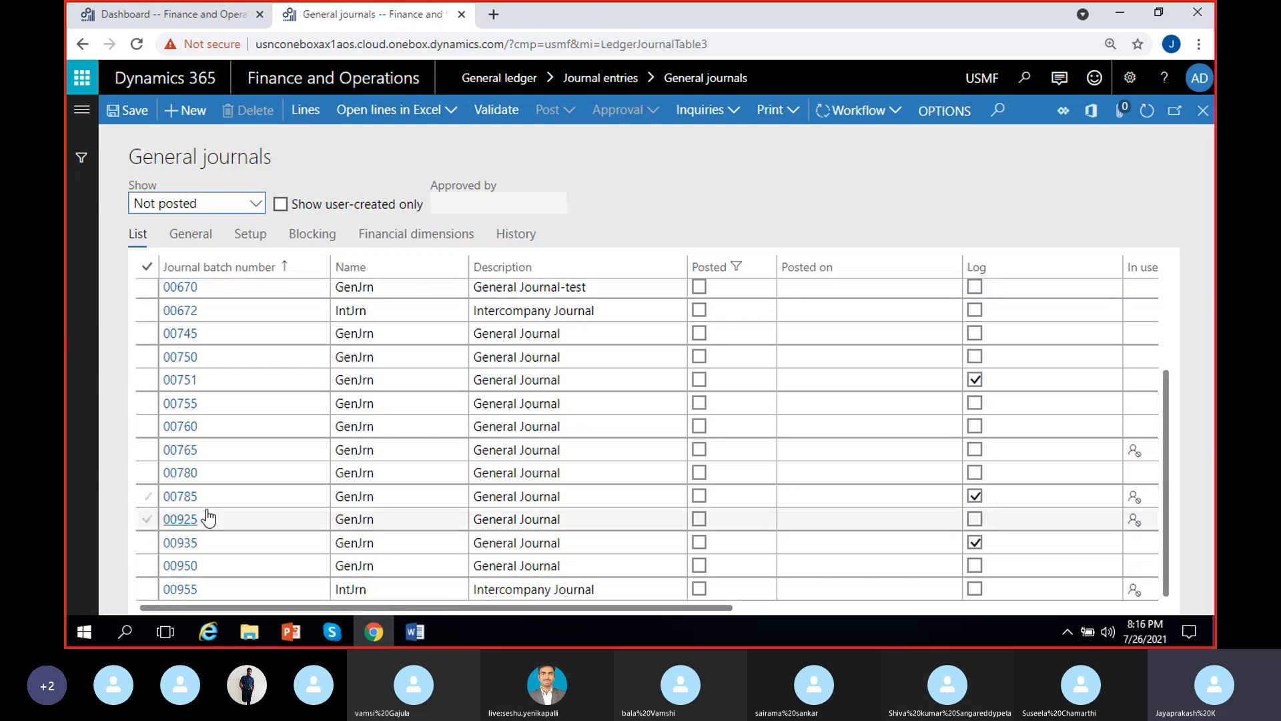
{"action": "left_click", "coordinate": [180, 497]}
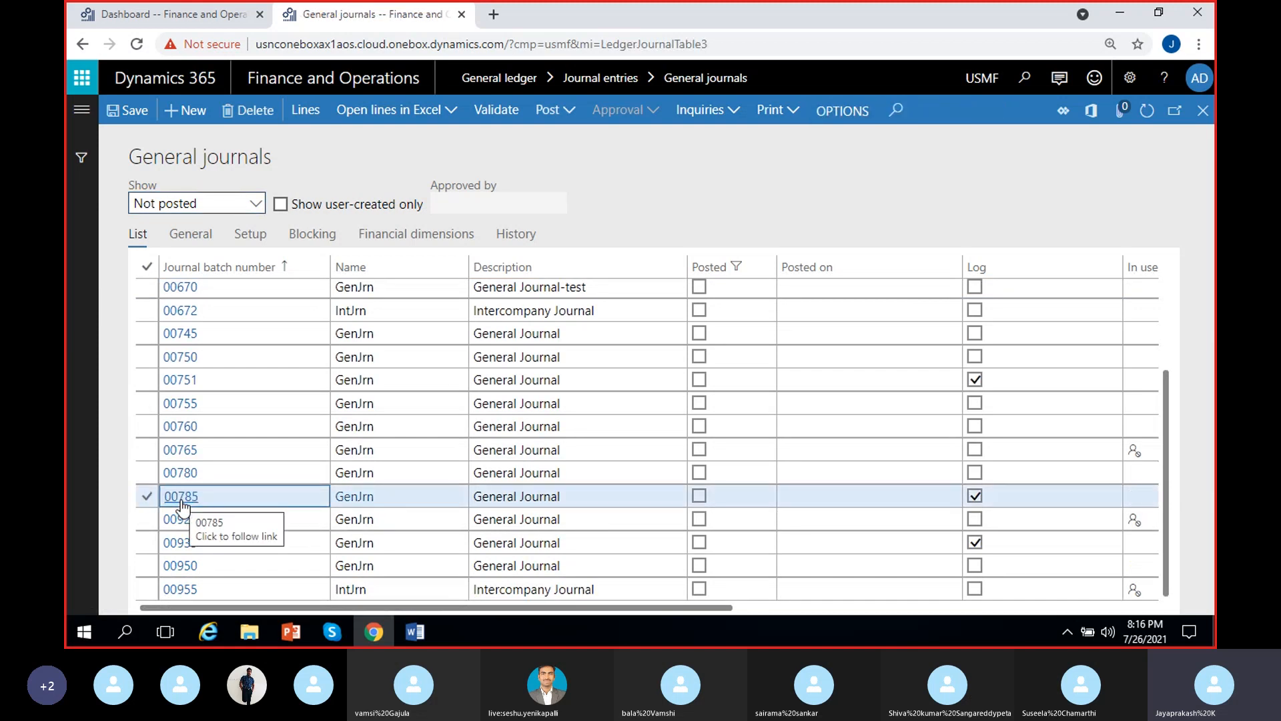
{"action": "left_click", "coordinate": [187, 495]}
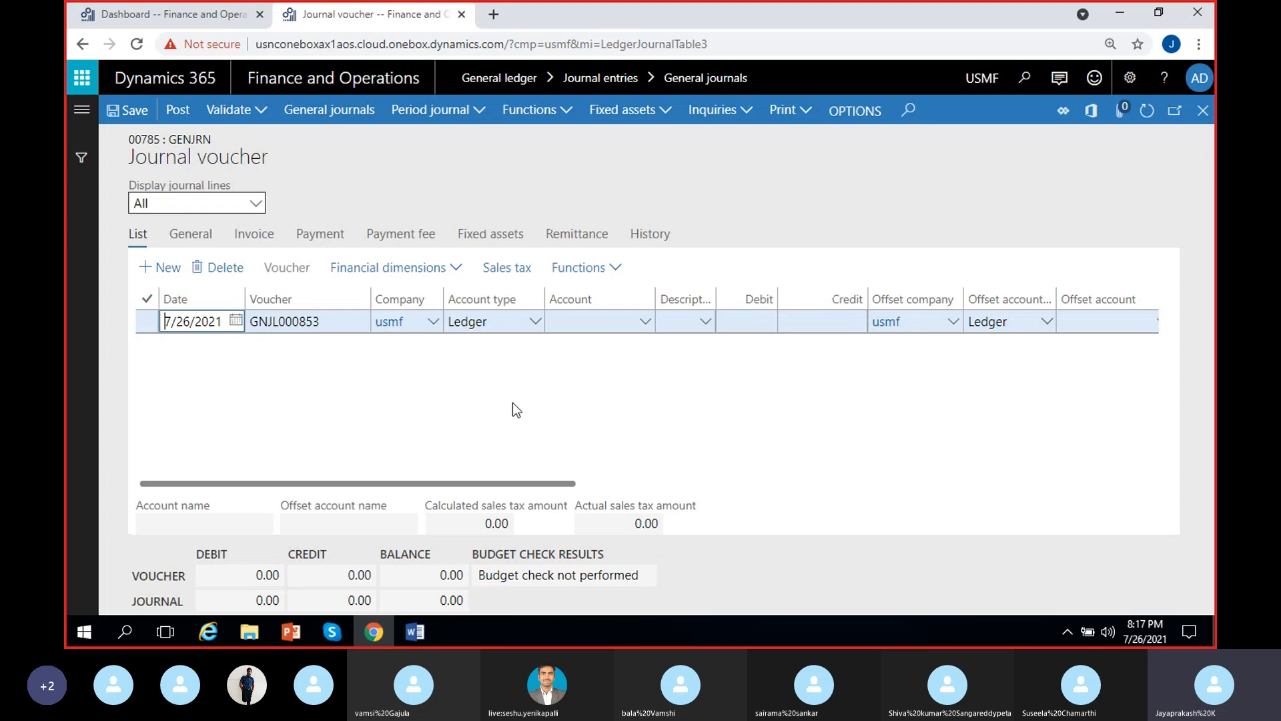
Set the MainAccount of the voucher line's ledger account to 110180 Petty Cash
{"action": "left_click", "coordinate": [606, 321]}
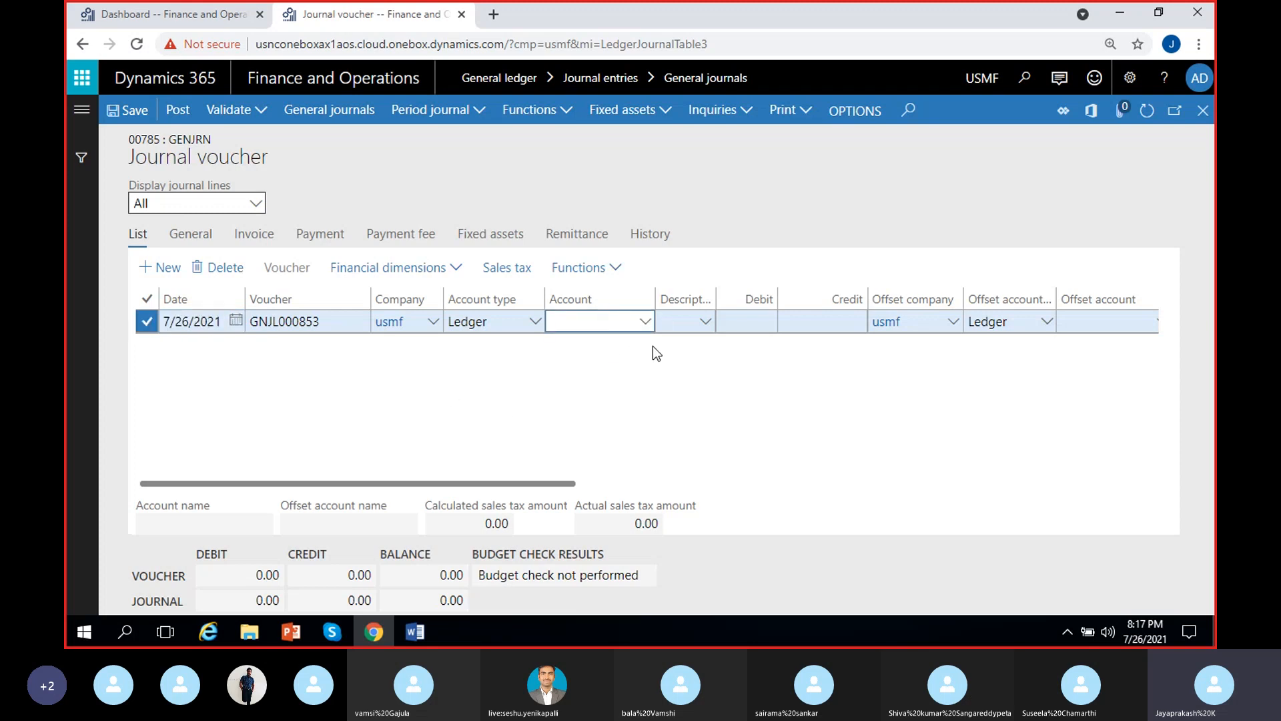
{"action": "left_click", "coordinate": [649, 325]}
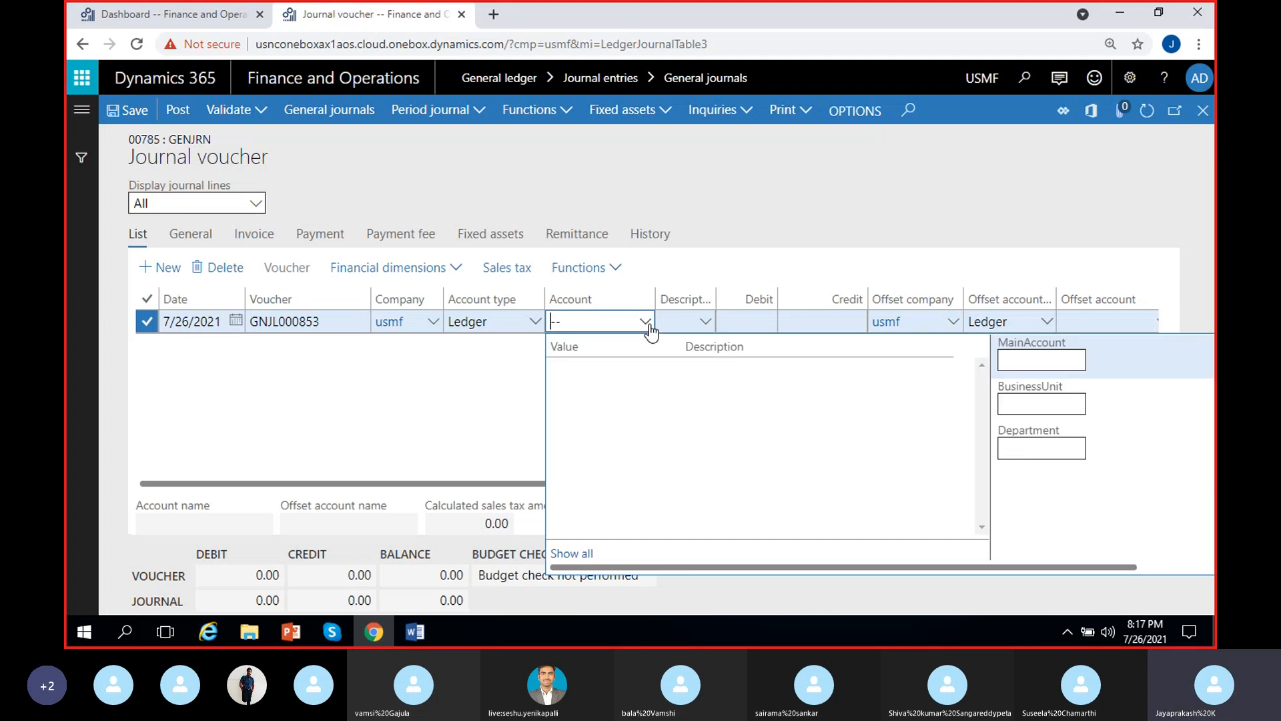
{"action": "left_click", "coordinate": [1033, 356]}
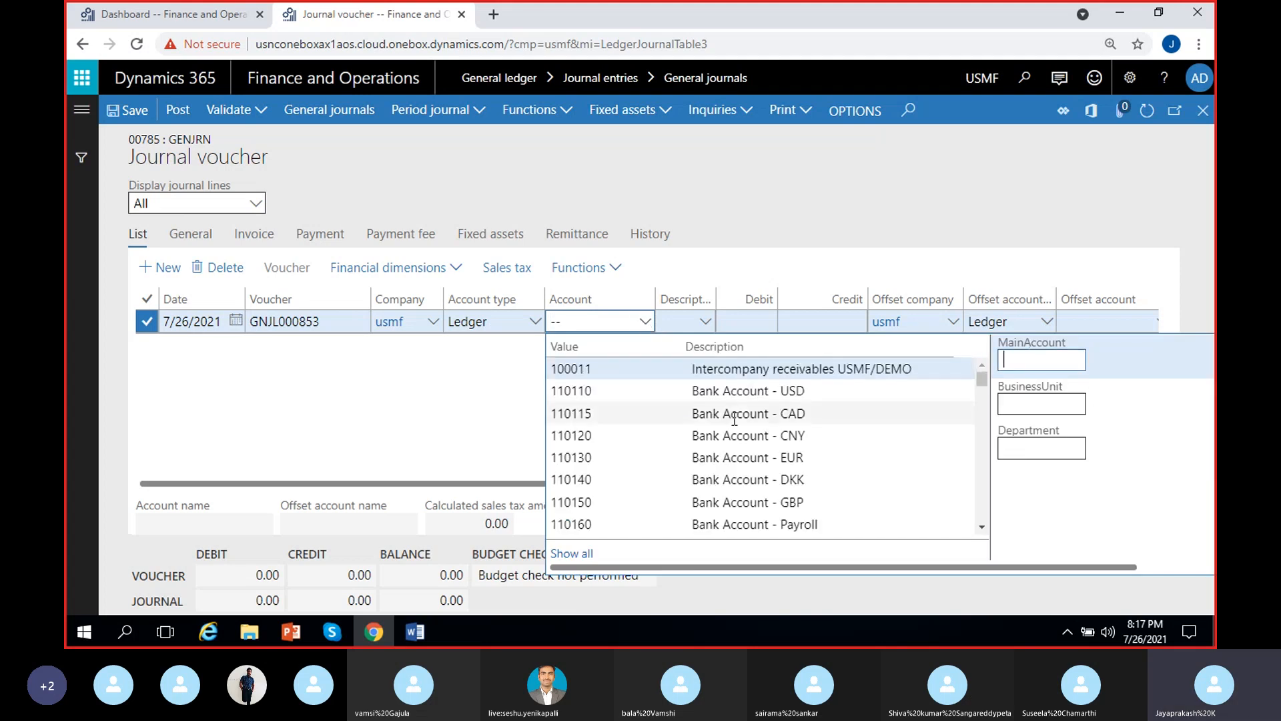
{"action": "scroll", "coordinate": [772, 445], "scroll_direction": "down", "scroll_amount": 3}
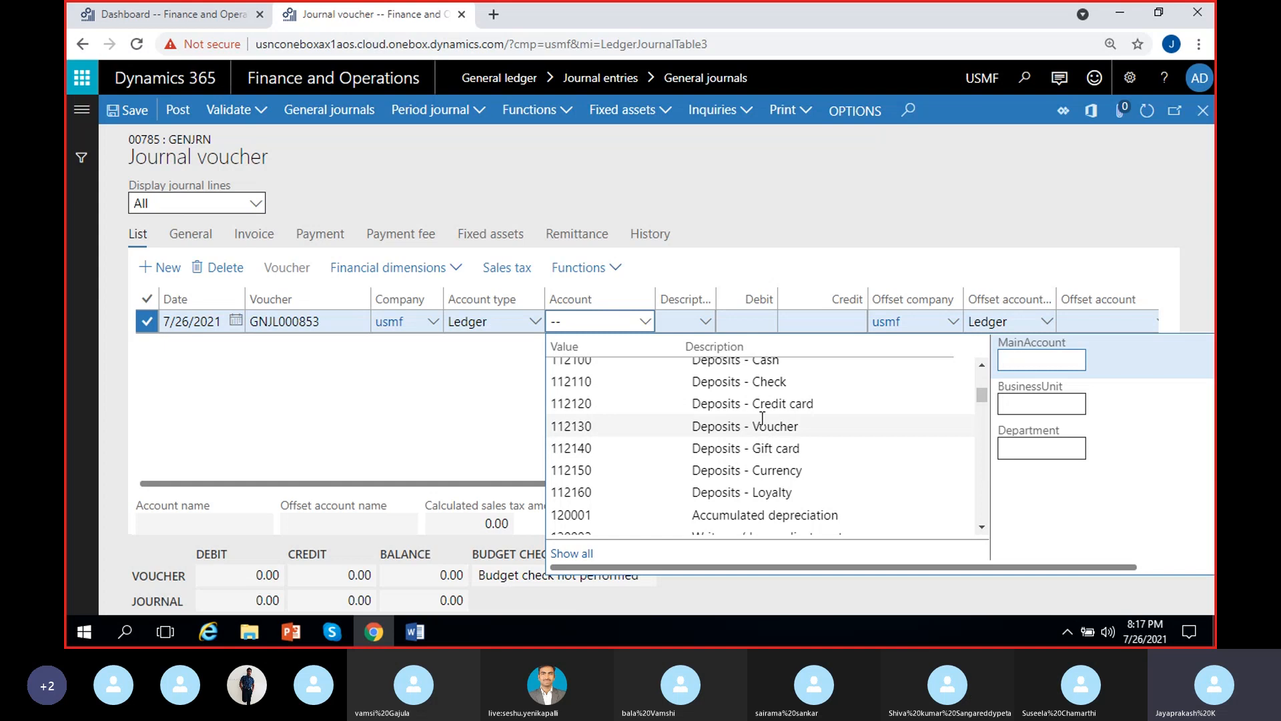
{"action": "scroll", "coordinate": [734, 421], "scroll_direction": "up", "scroll_amount": 2}
{"action": "left_click", "coordinate": [732, 377]}
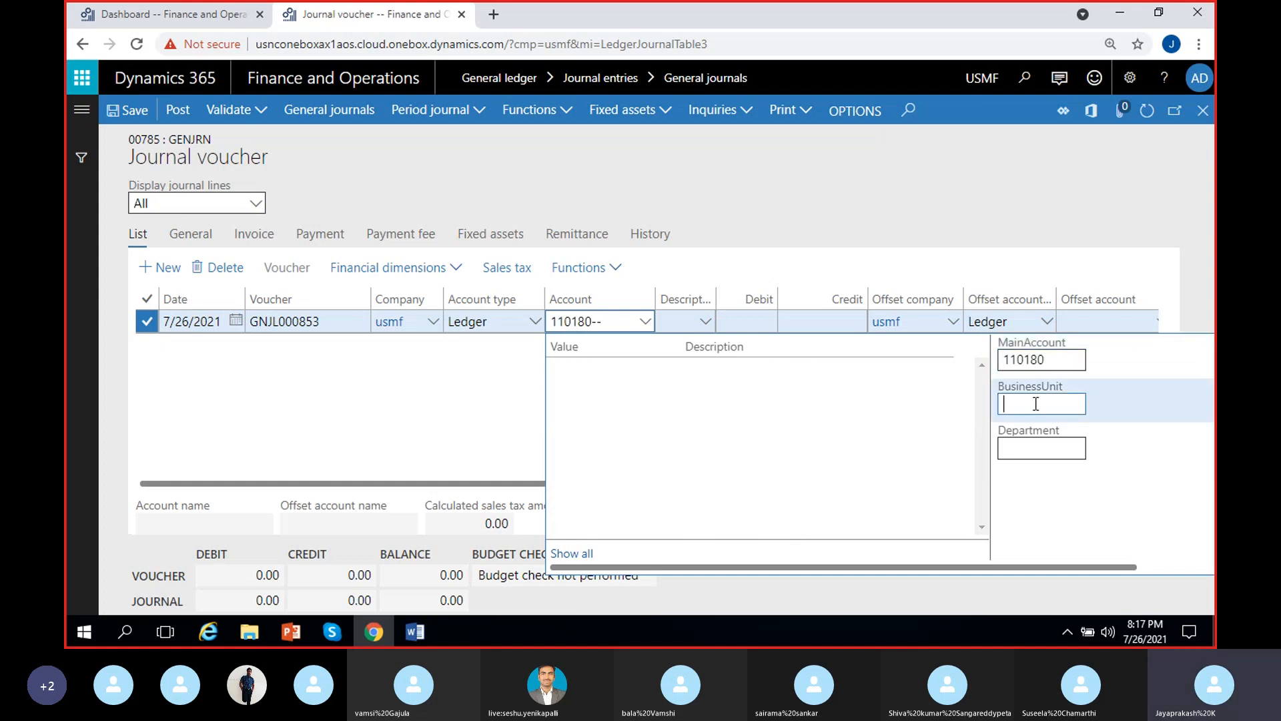
Browse the available BusinessUnit values and set the account's Department dimension to 022 Sales & Marketing
{"action": "left_click", "coordinate": [1049, 451]}
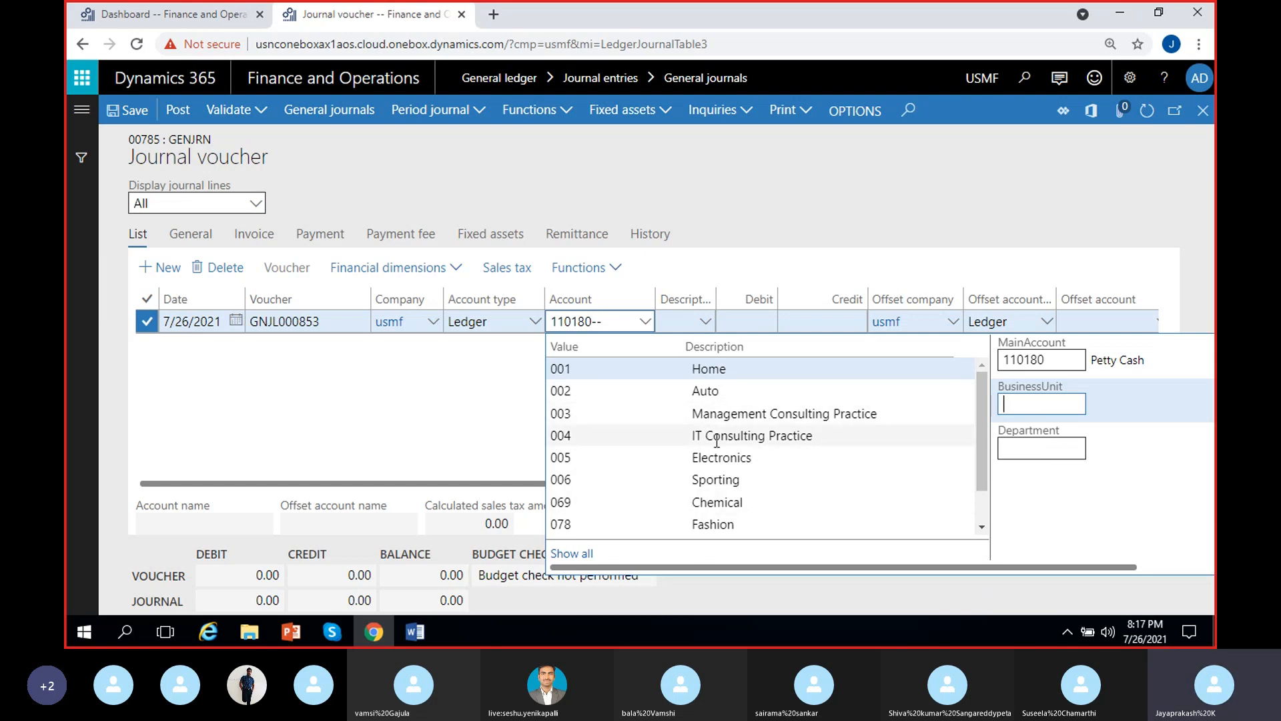
{"action": "scroll", "coordinate": [711, 400], "scroll_direction": "down", "scroll_amount": 1}
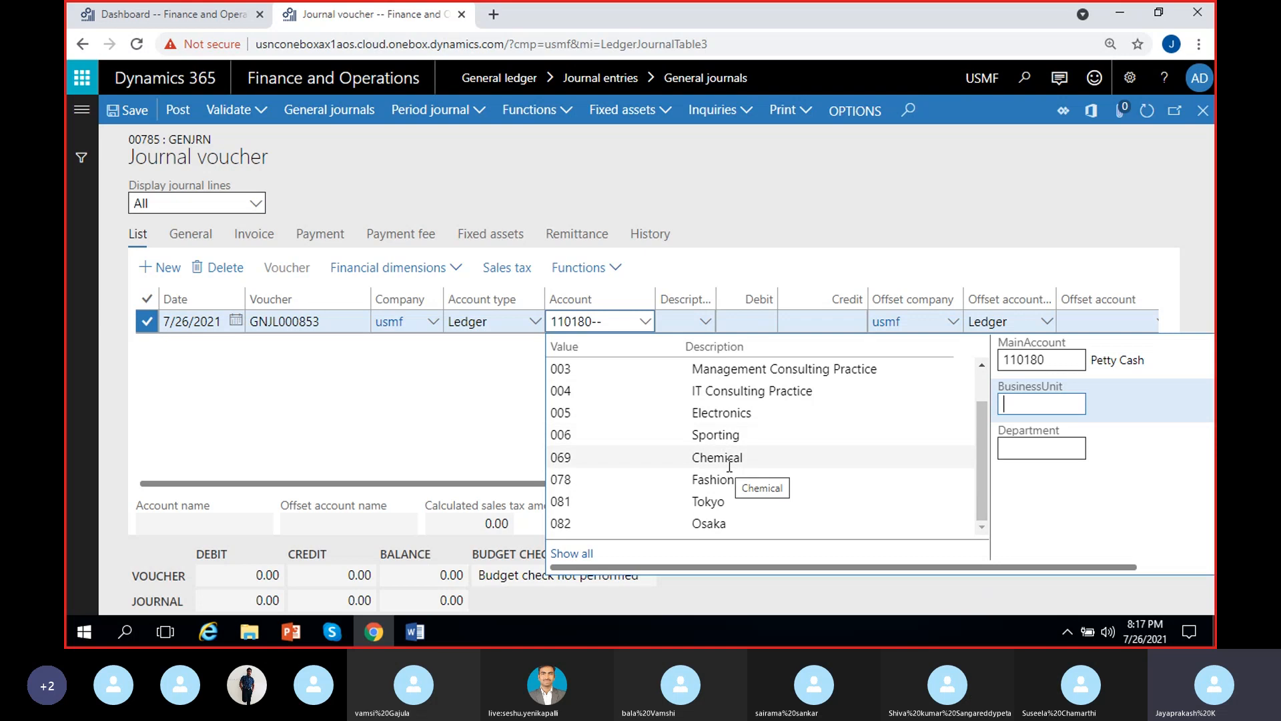
{"action": "scroll", "coordinate": [727, 497], "scroll_direction": "up", "scroll_amount": 1}
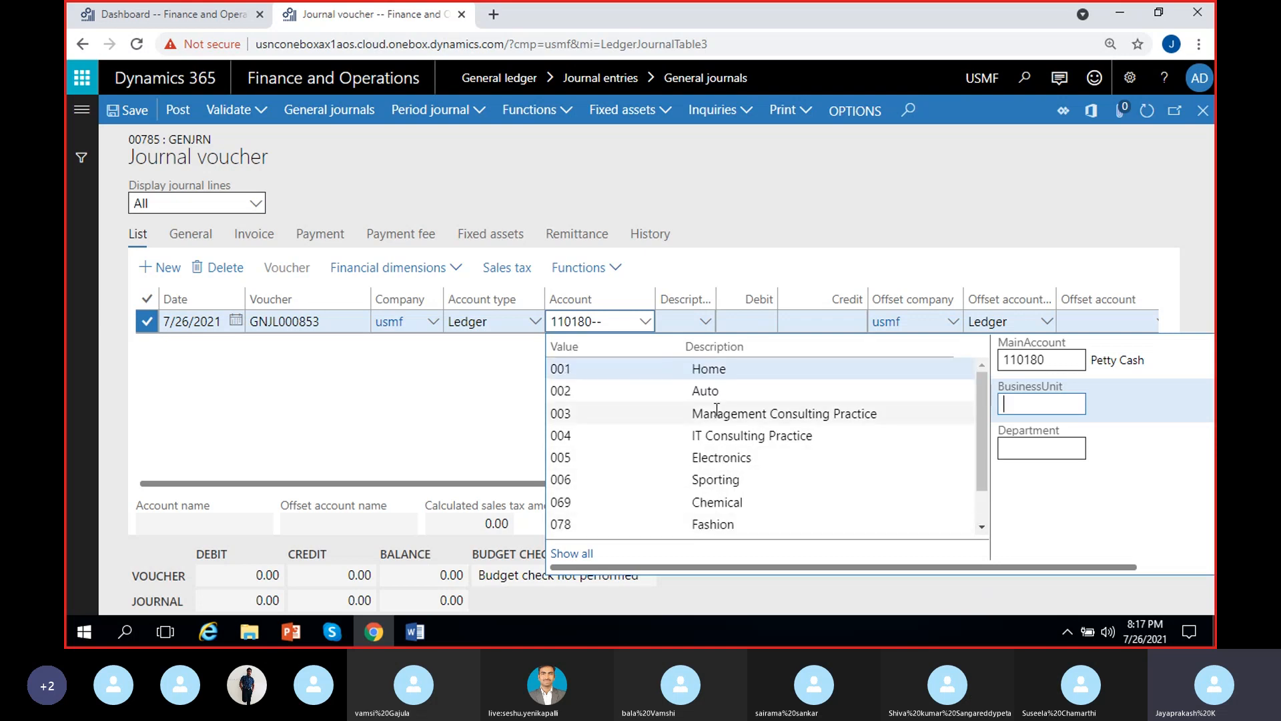
{"action": "left_click", "coordinate": [1034, 444]}
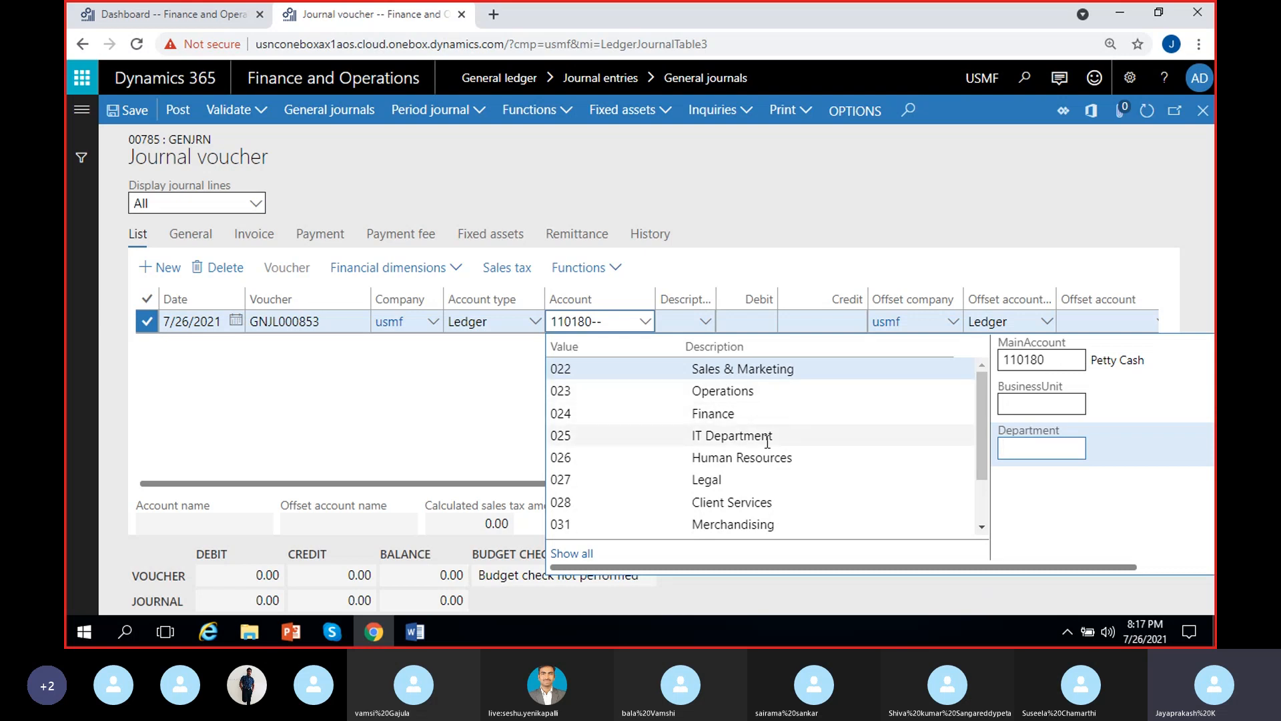
{"action": "scroll", "coordinate": [776, 471], "scroll_direction": "down", "scroll_amount": 1}
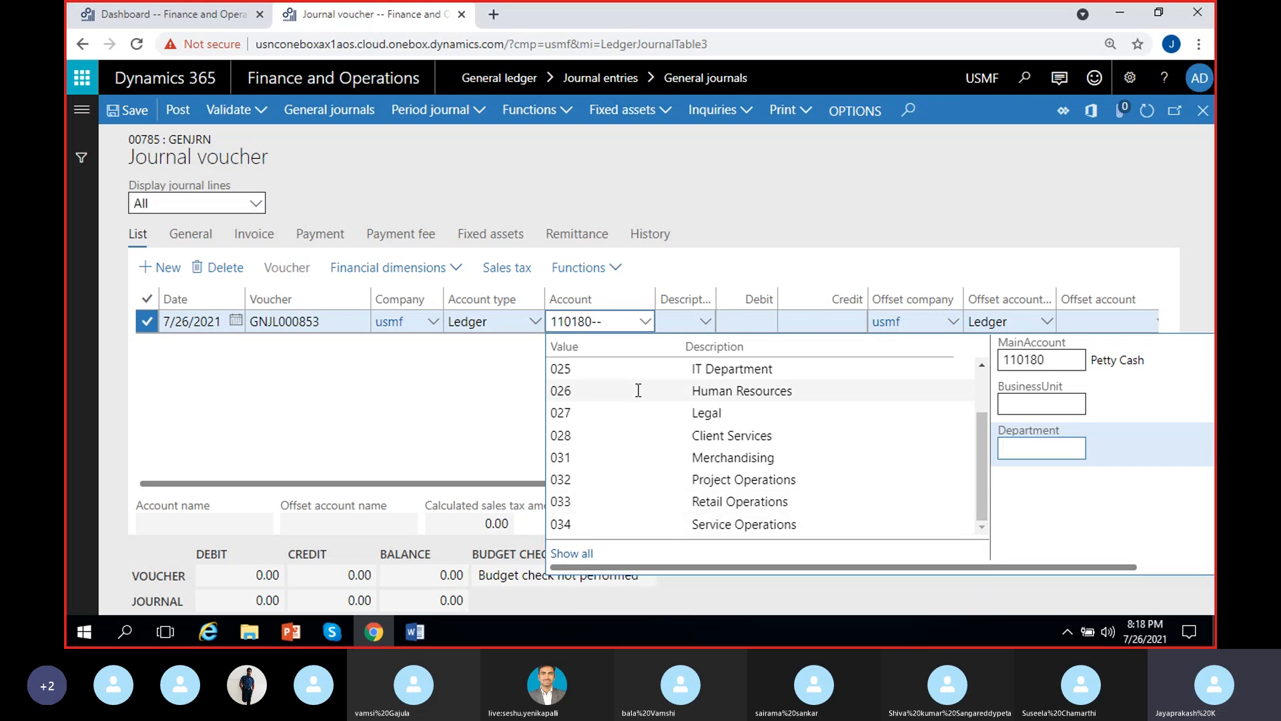
{"action": "scroll", "coordinate": [667, 453], "scroll_direction": "up", "scroll_amount": 1}
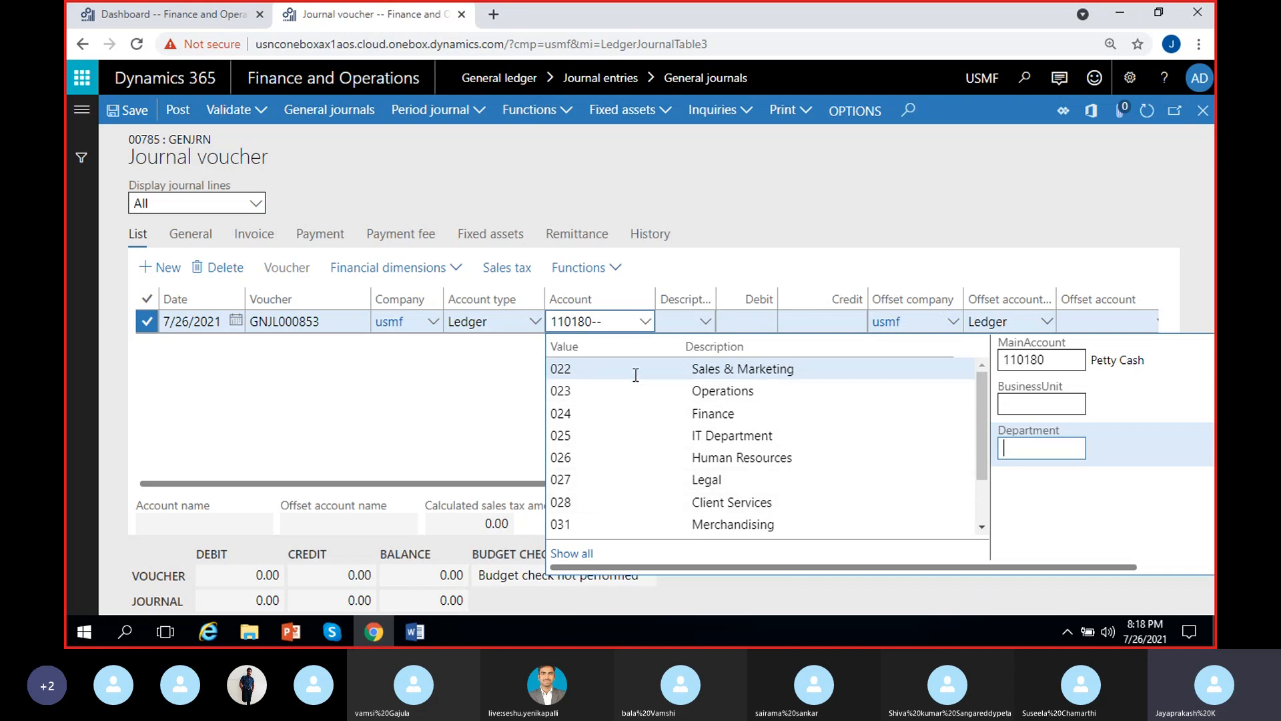
{"action": "left_click", "coordinate": [718, 369]}
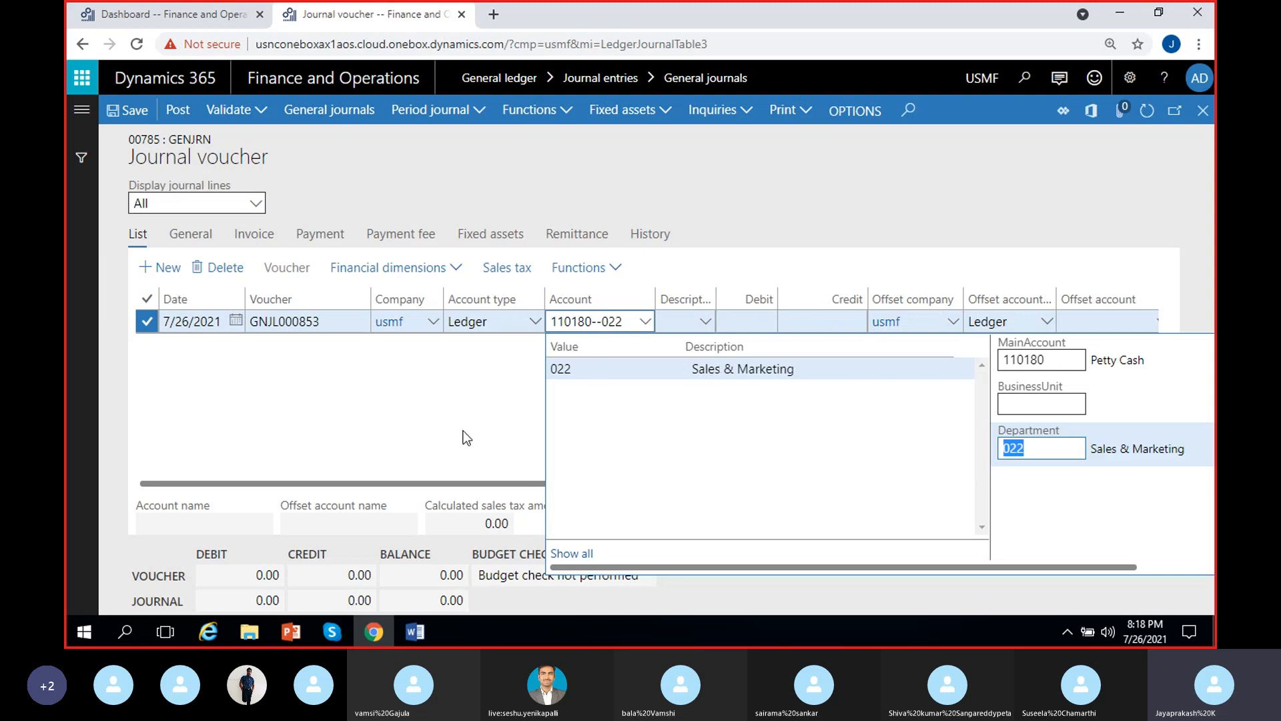
{"action": "left_click", "coordinate": [480, 415]}
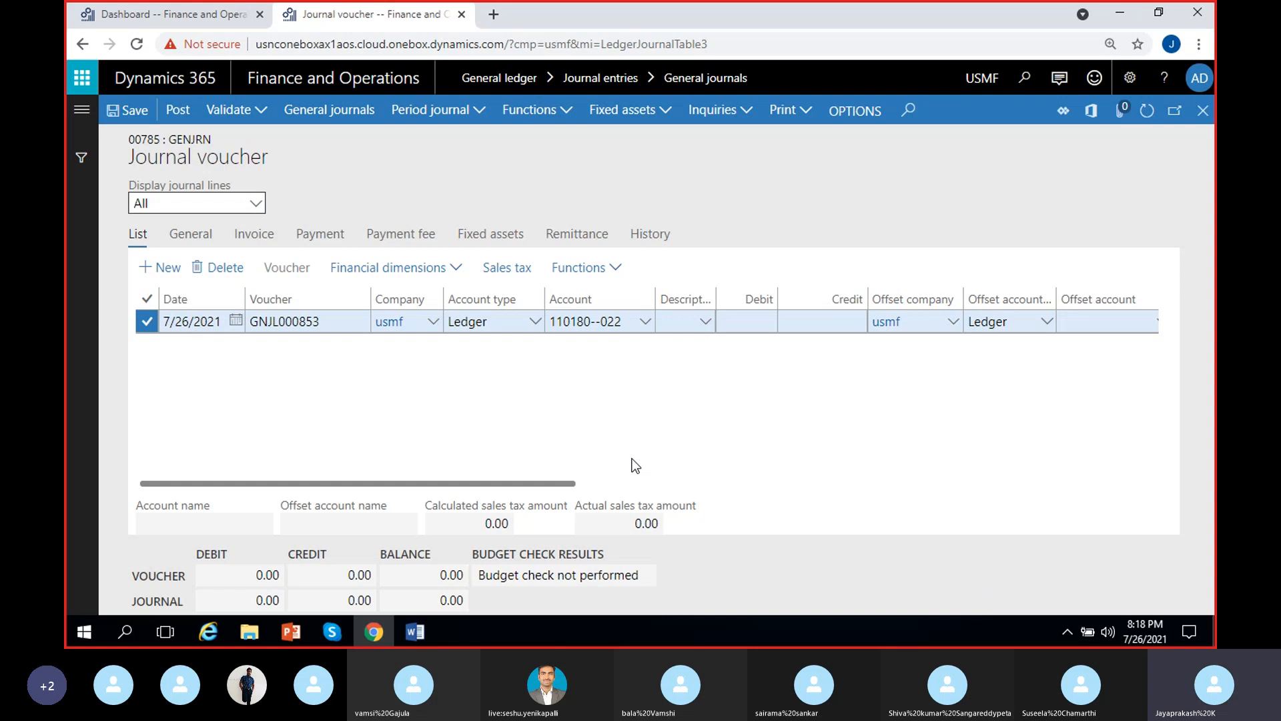
Set the BusinessUnit dimension of the voucher line's account to 002 Auto
{"action": "left_click", "coordinate": [642, 331]}
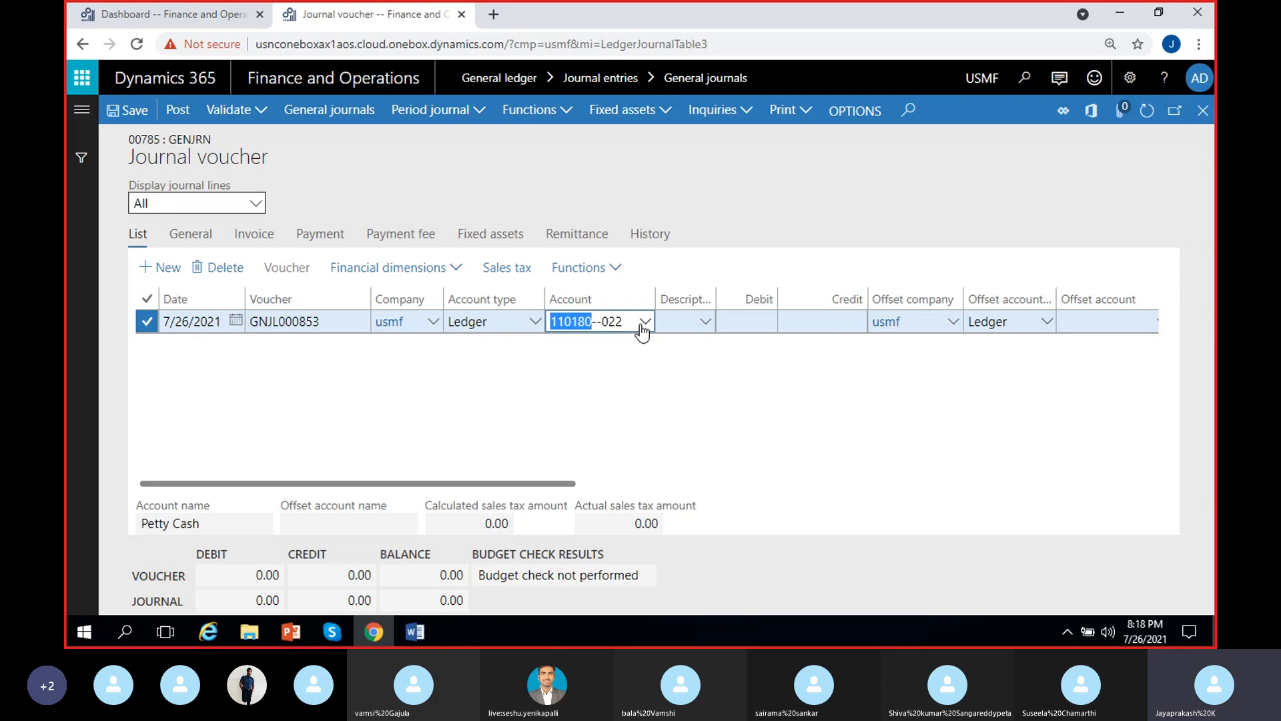
{"action": "left_click", "coordinate": [1061, 405]}
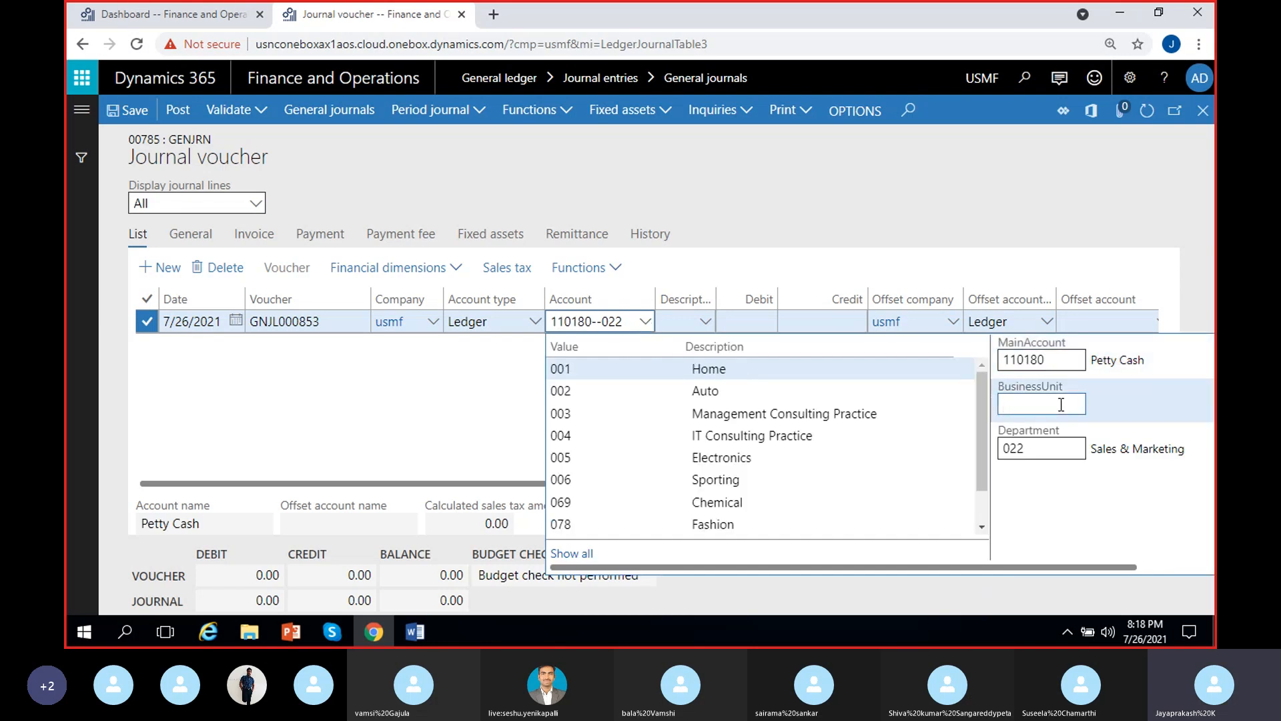
{"action": "left_click", "coordinate": [711, 394]}
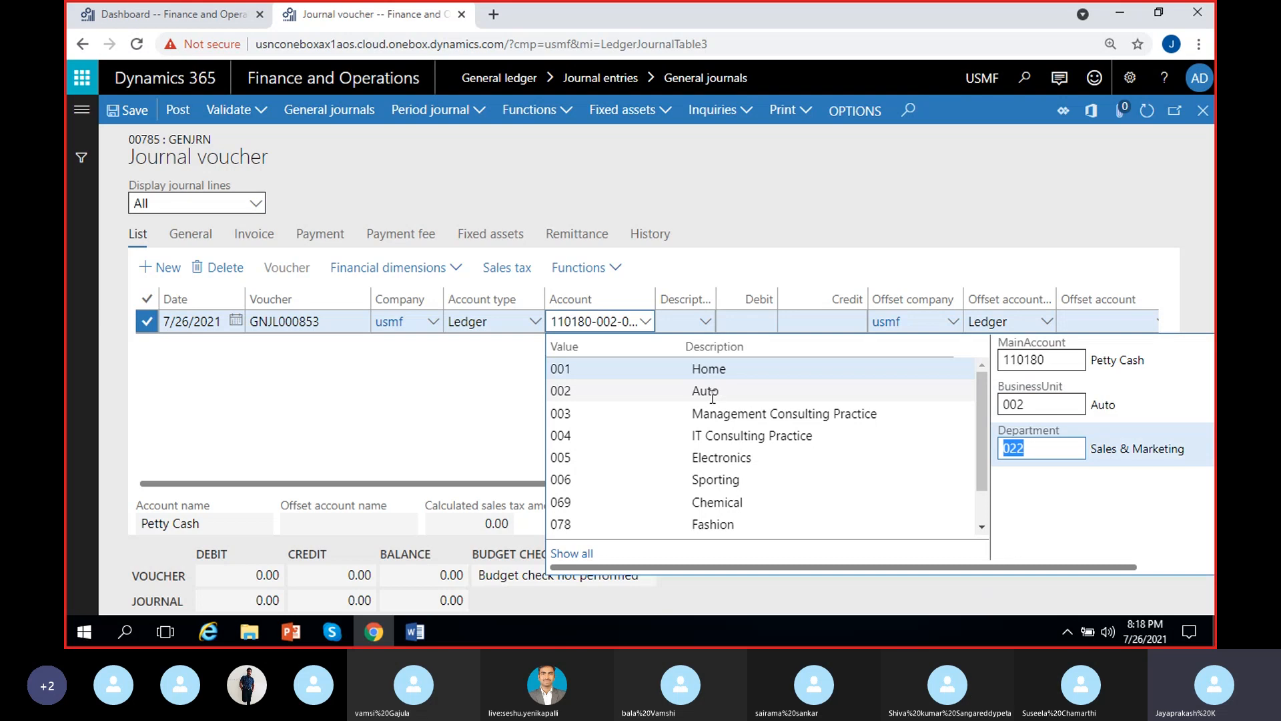
{"action": "left_click", "coordinate": [652, 314]}
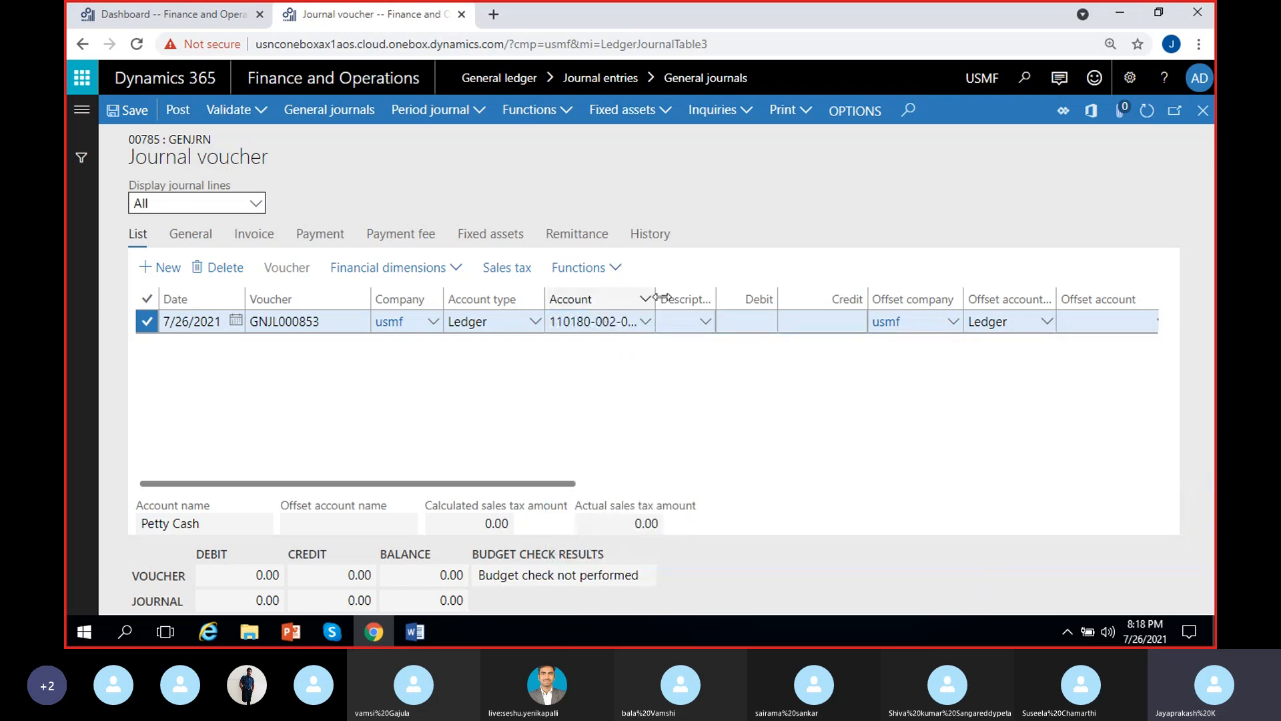
Widen the Account column of the journal lines so the full account combination fits
{"action": "left_click_drag", "start_coordinate": [655, 299], "coordinate": [747, 299]}
{"action": "left_click", "coordinate": [609, 321]}
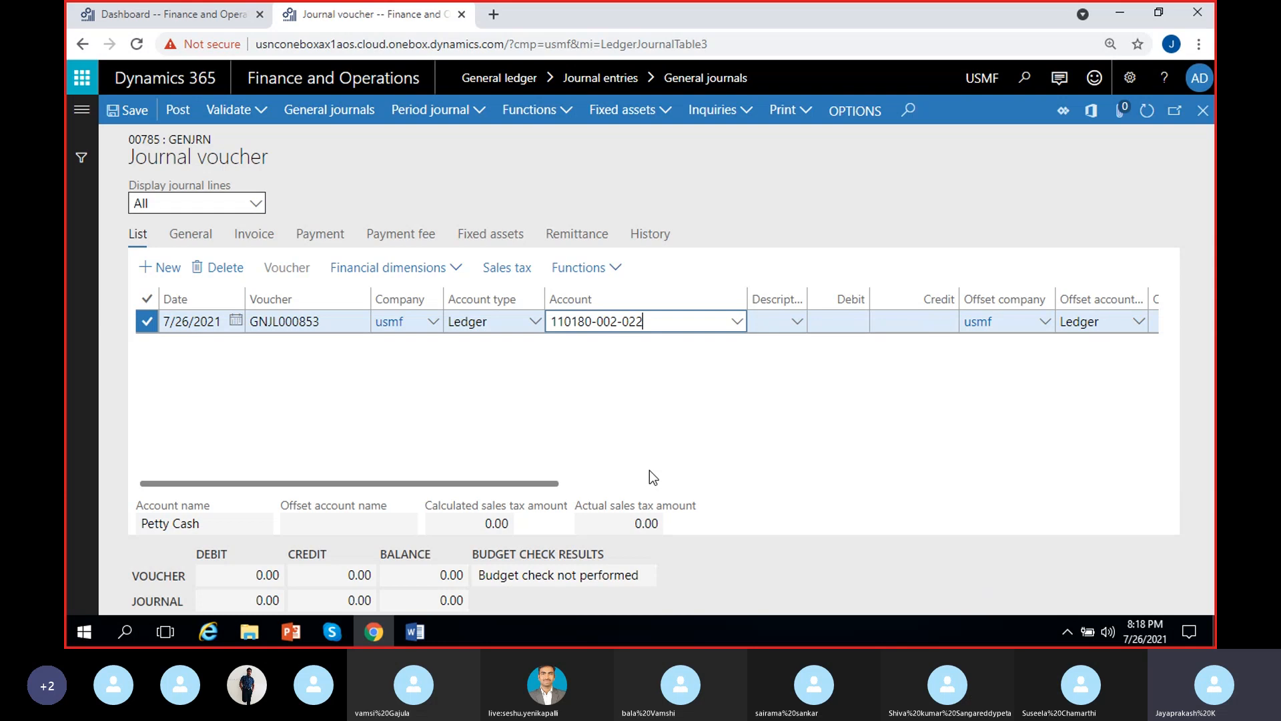
{"action": "left_click", "coordinate": [627, 398]}
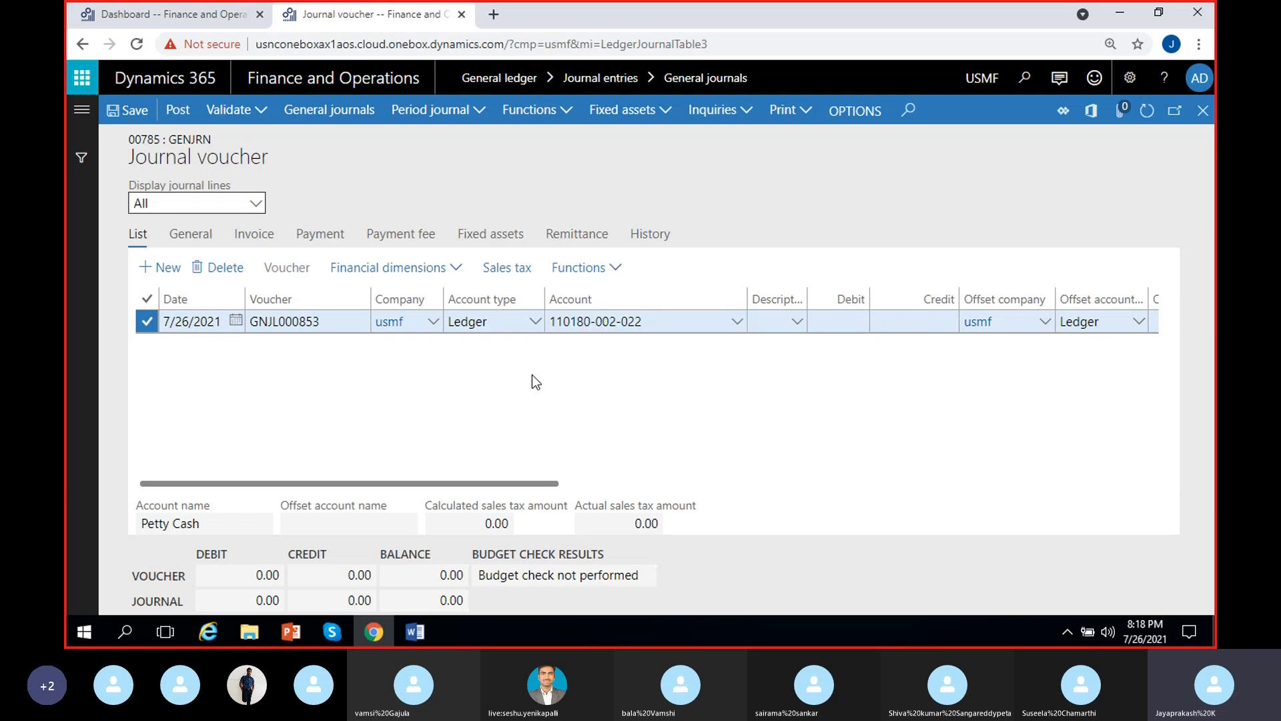
Examine the main account, business unit and department segments in the voucher line's account combination
{"action": "left_click", "coordinate": [606, 323]}
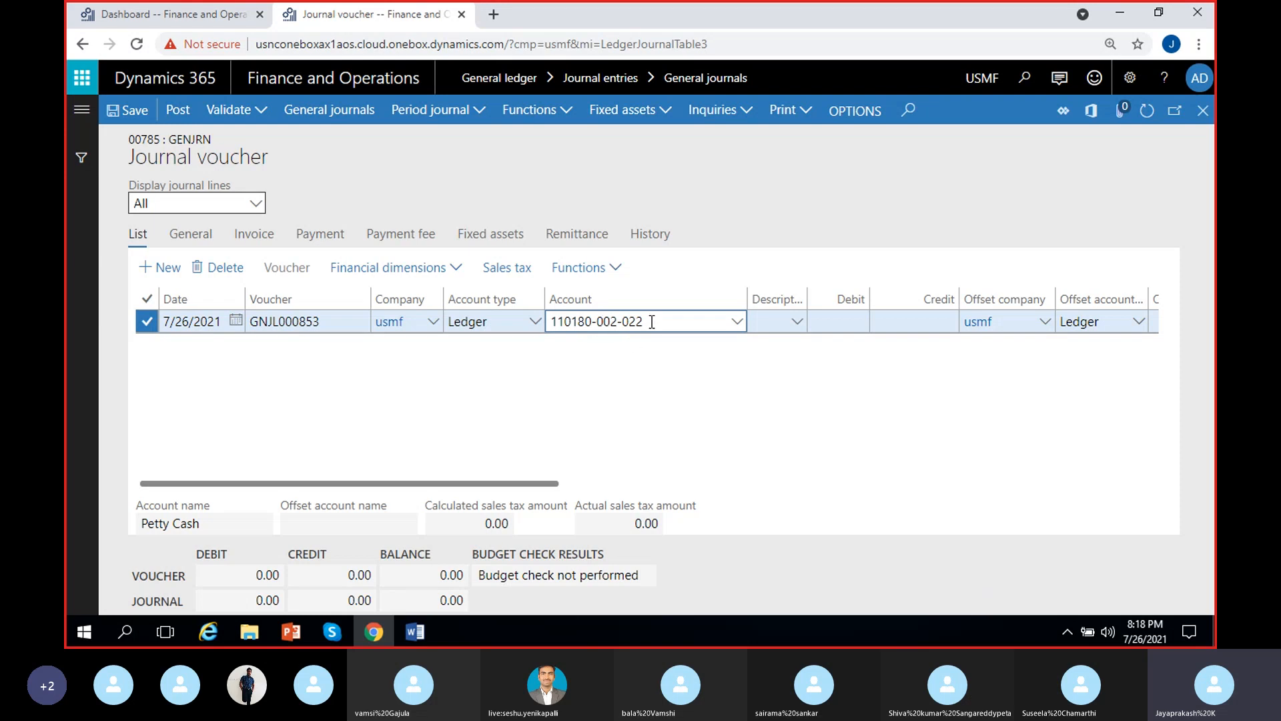
{"action": "double_click", "coordinate": [638, 321]}
{"action": "left_click", "coordinate": [637, 322]}
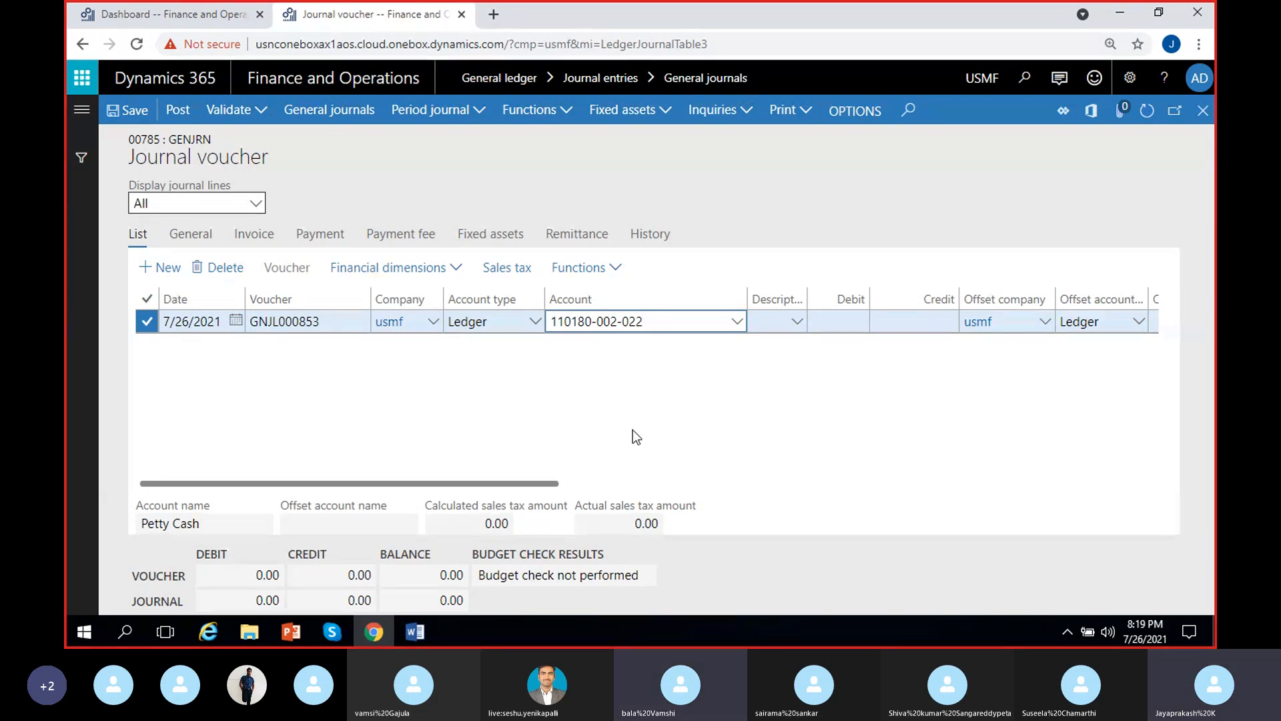
{"action": "left_click", "coordinate": [585, 427]}
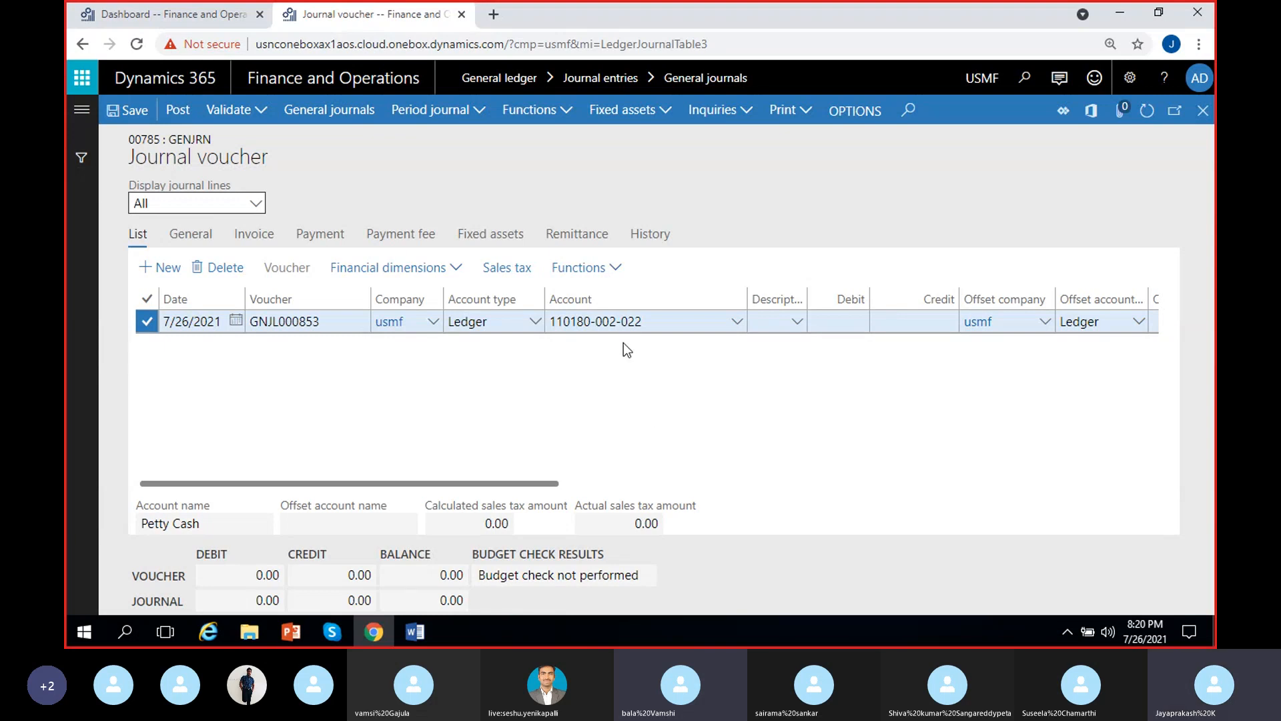
{"action": "left_click", "coordinate": [569, 322]}
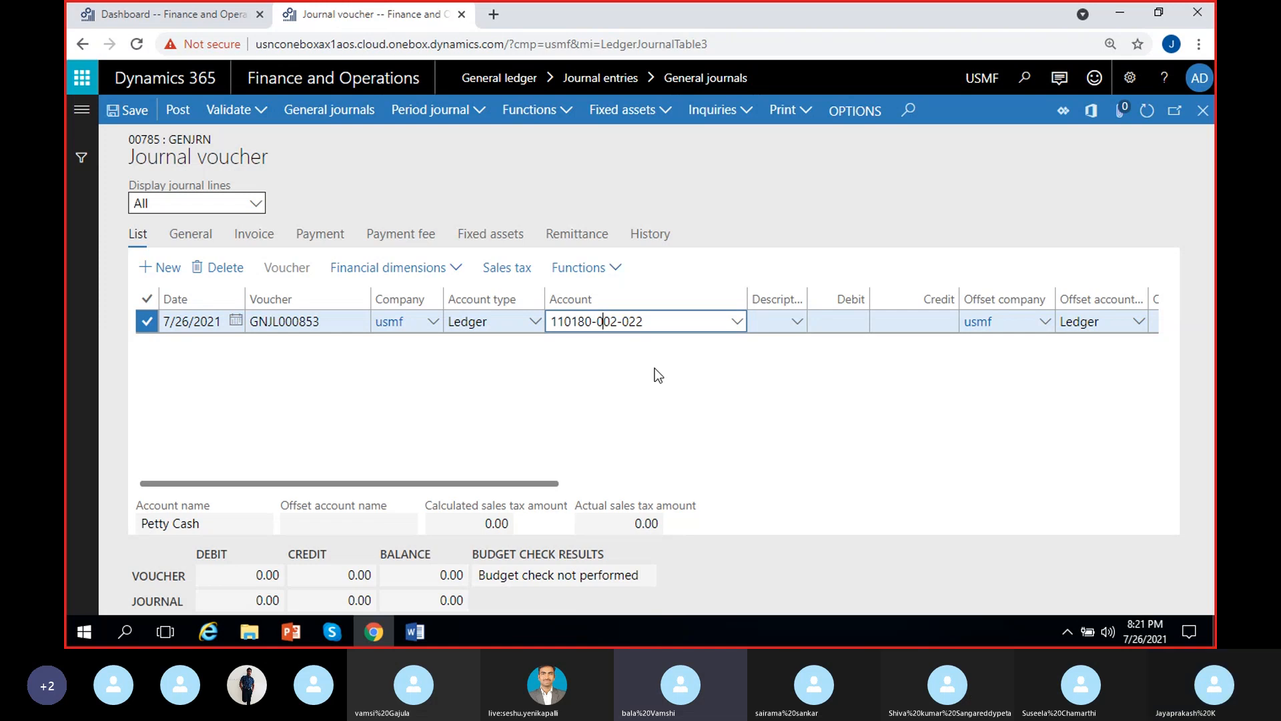
{"action": "left_click", "coordinate": [789, 413]}
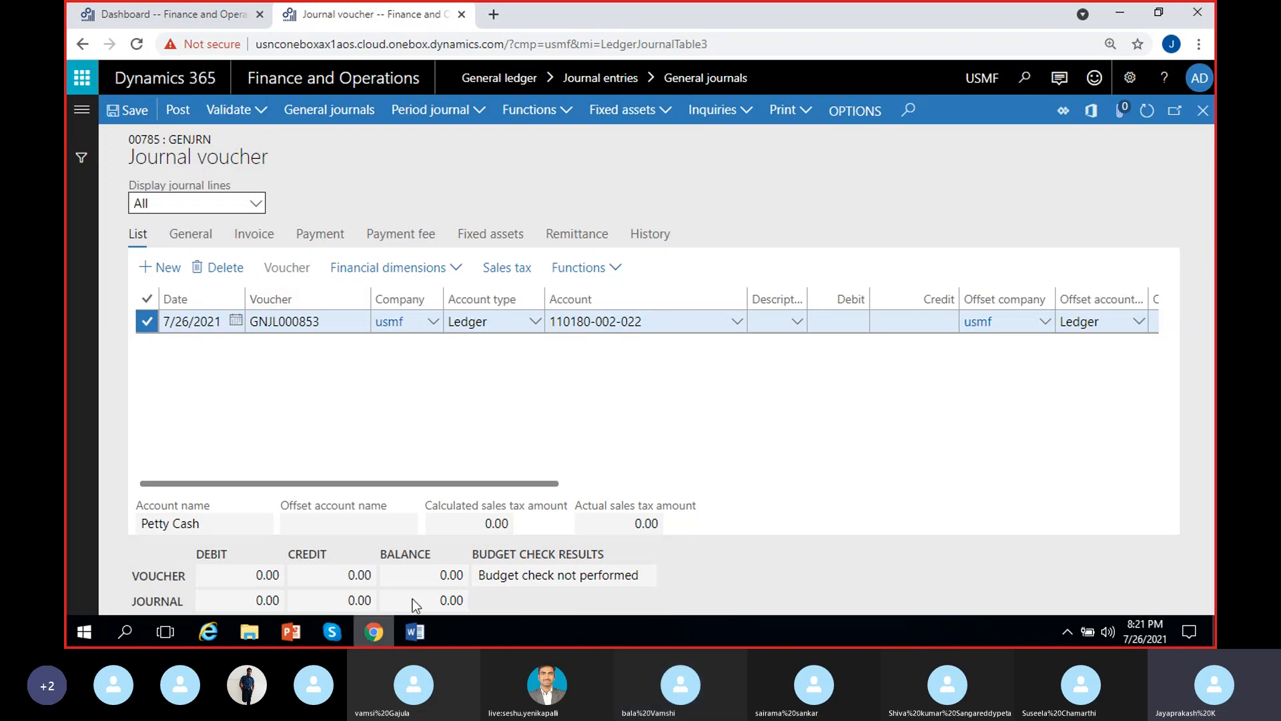
Return to the Dashboard browser tab and change its active company to MRF, Madras Rubber Factory
{"action": "mouse_move", "coordinate": [409, 645]}
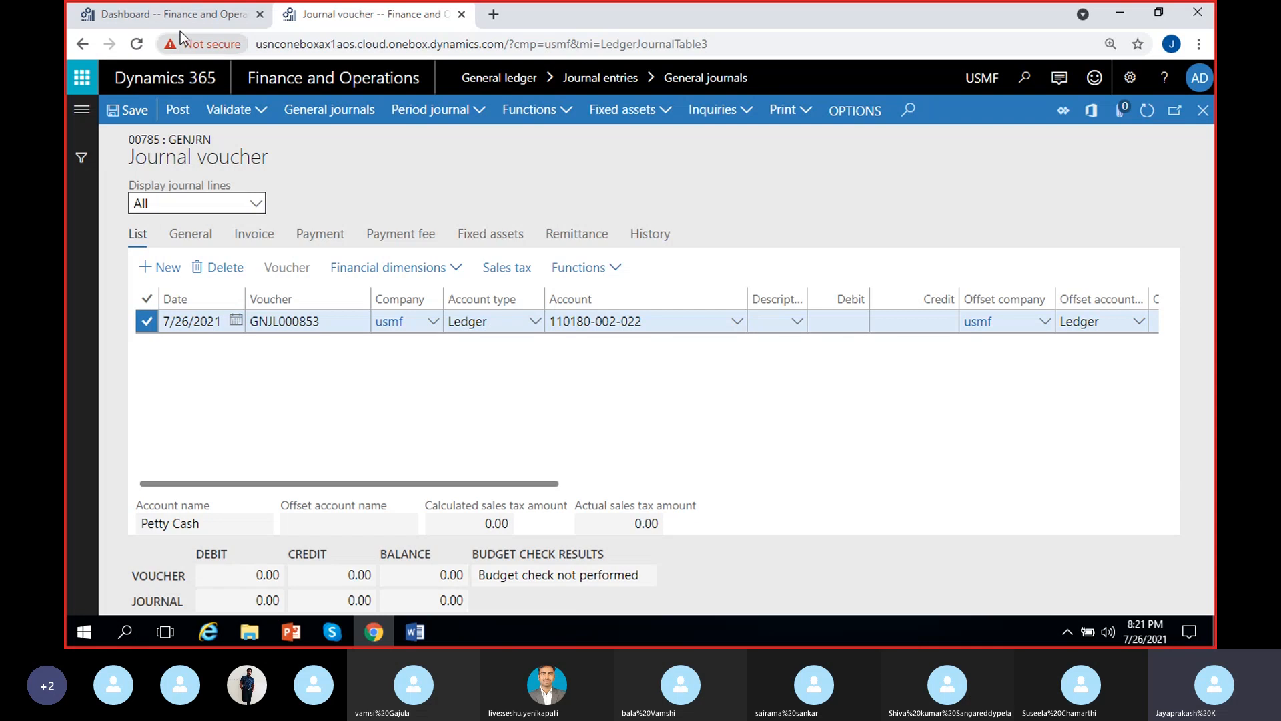
{"action": "left_click", "coordinate": [165, 10]}
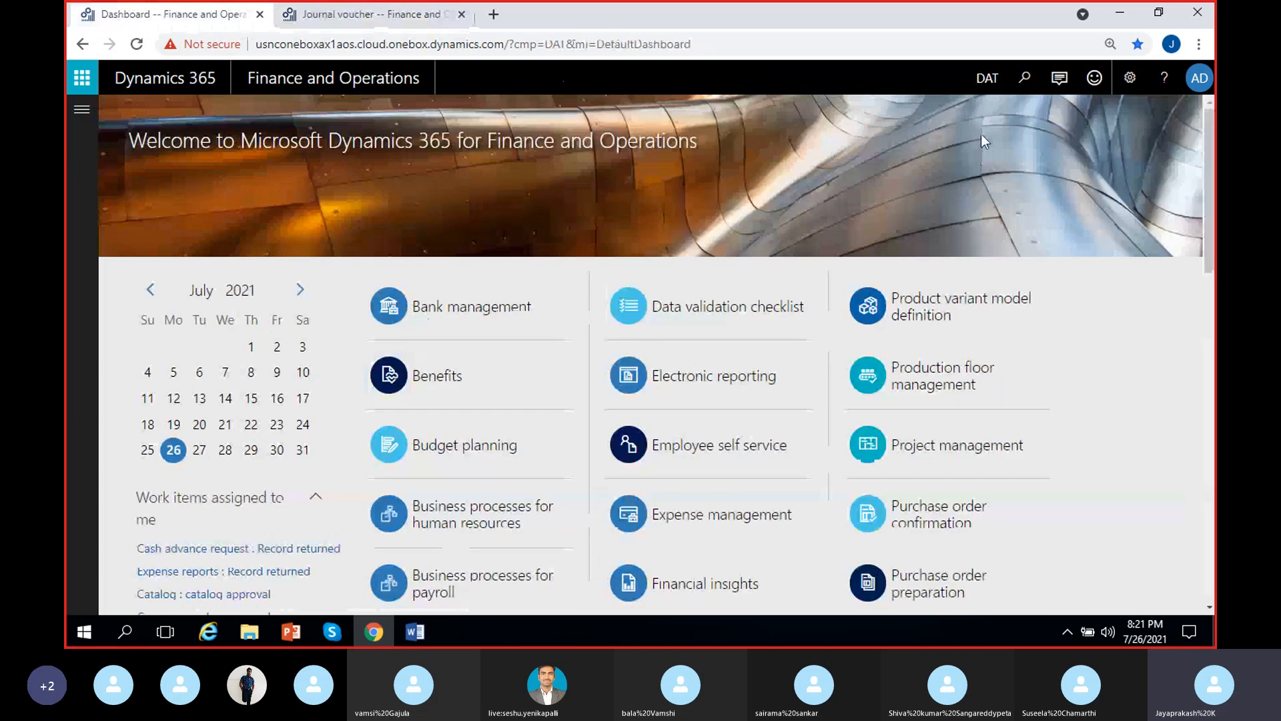
{"action": "left_click", "coordinate": [986, 82]}
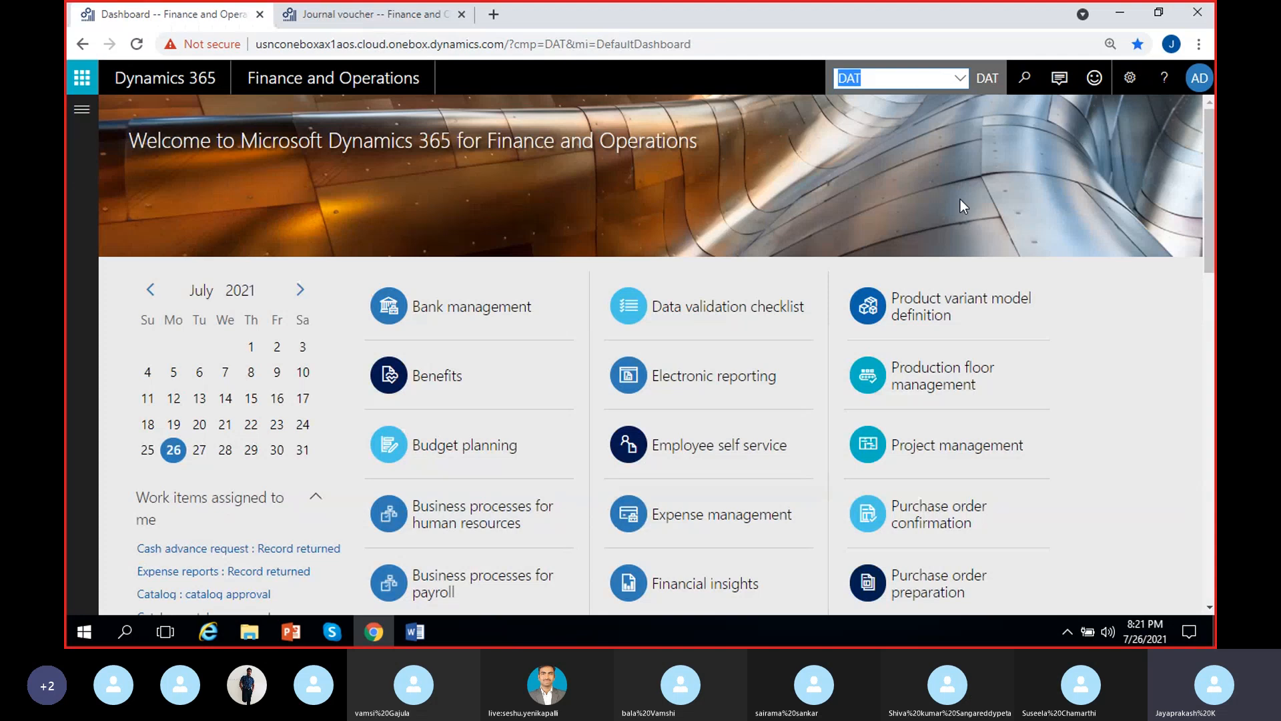
{"action": "type", "text": "MRF"}
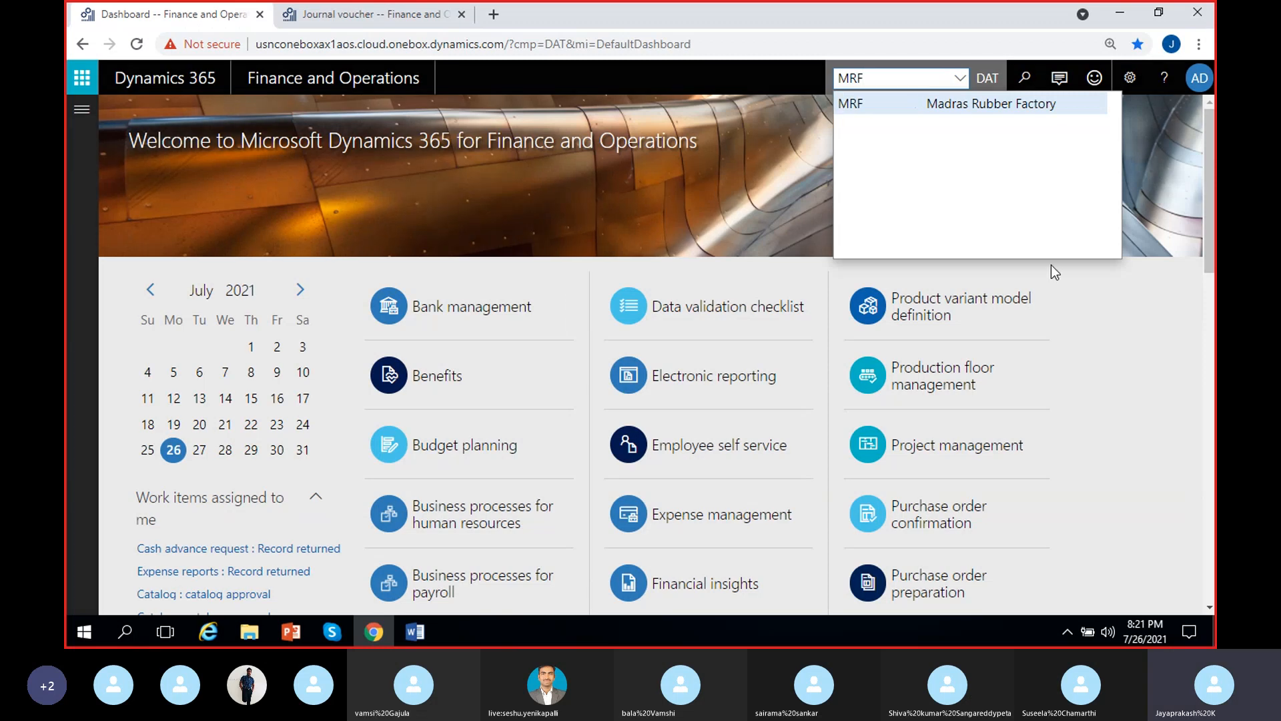
{"action": "key", "text": "Return"}
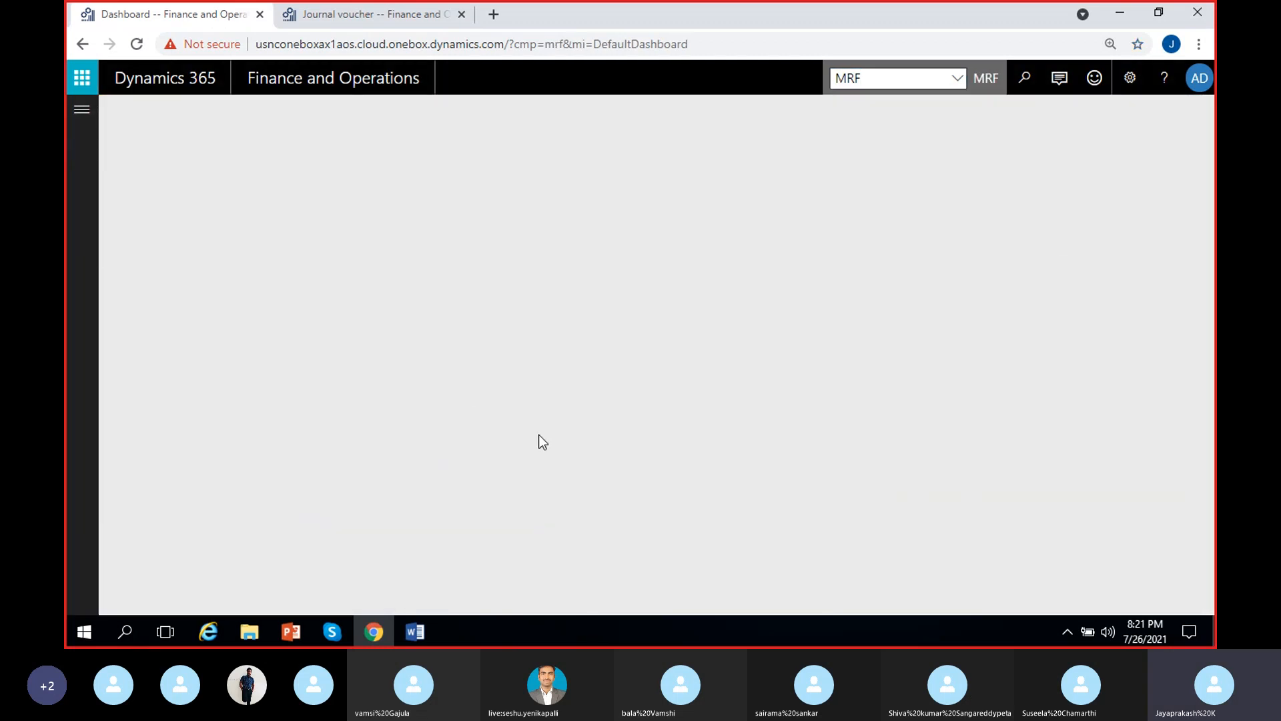
Switch to Word and review the Location and Department dimension values in the notes
{"action": "left_click", "coordinate": [413, 631]}
{"action": "scroll", "coordinate": [530, 461], "scroll_direction": "up", "scroll_amount": 10}
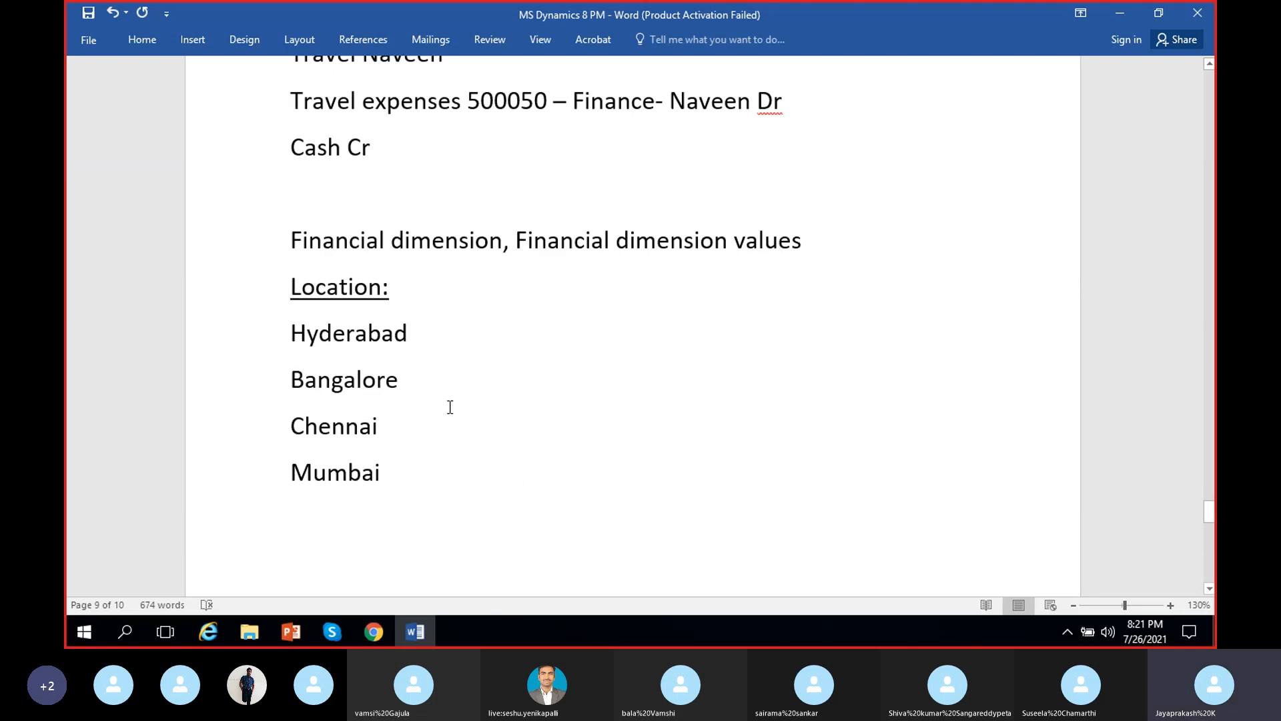
{"action": "scroll", "coordinate": [453, 413], "scroll_direction": "down", "scroll_amount": 2}
{"action": "scroll", "coordinate": [453, 413], "scroll_direction": "down", "scroll_amount": 10}
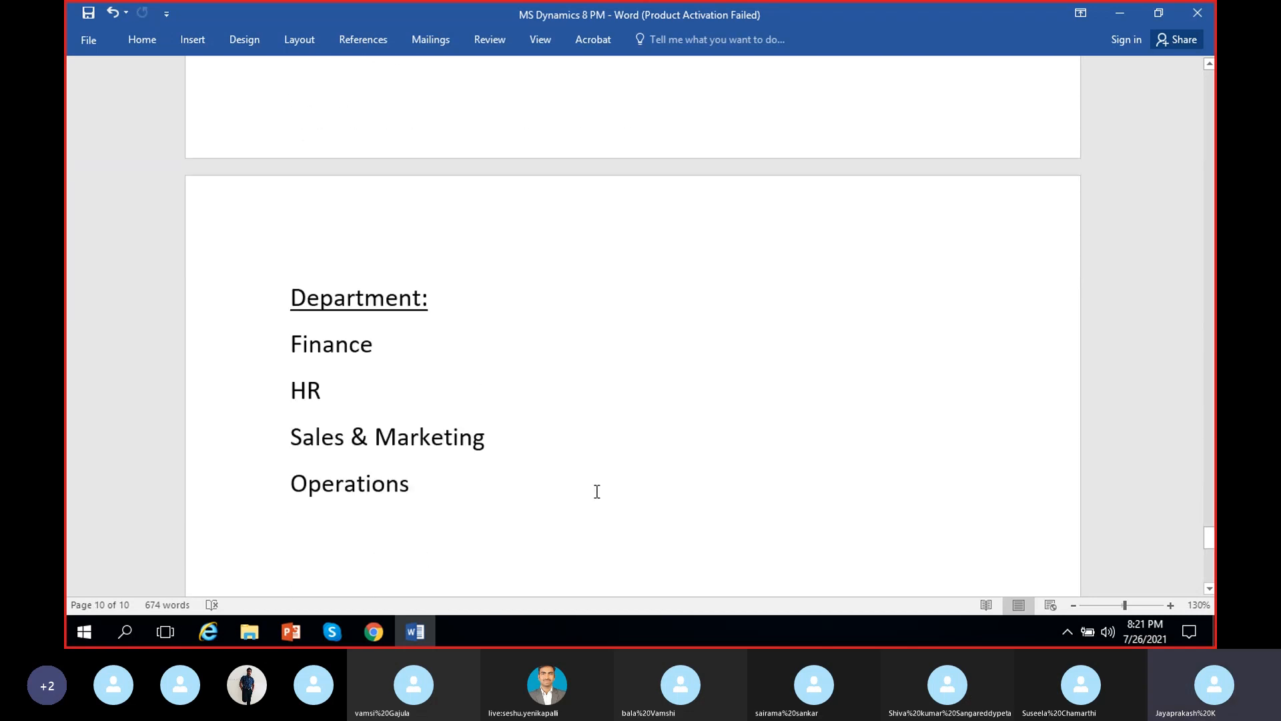
{"action": "left_click", "coordinate": [1119, 13]}
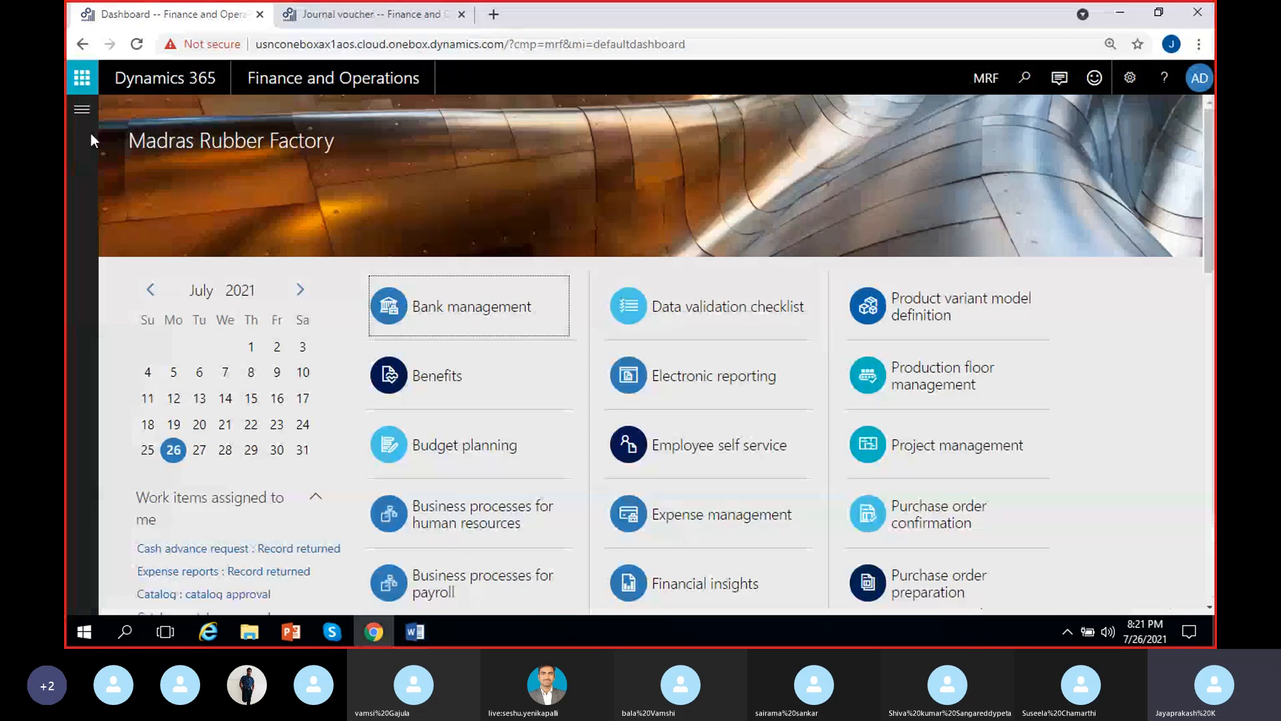
Open the Financial dimensions page from the General ledger chart of accounts setup and dismiss the notification about editing
{"action": "left_click", "coordinate": [81, 109]}
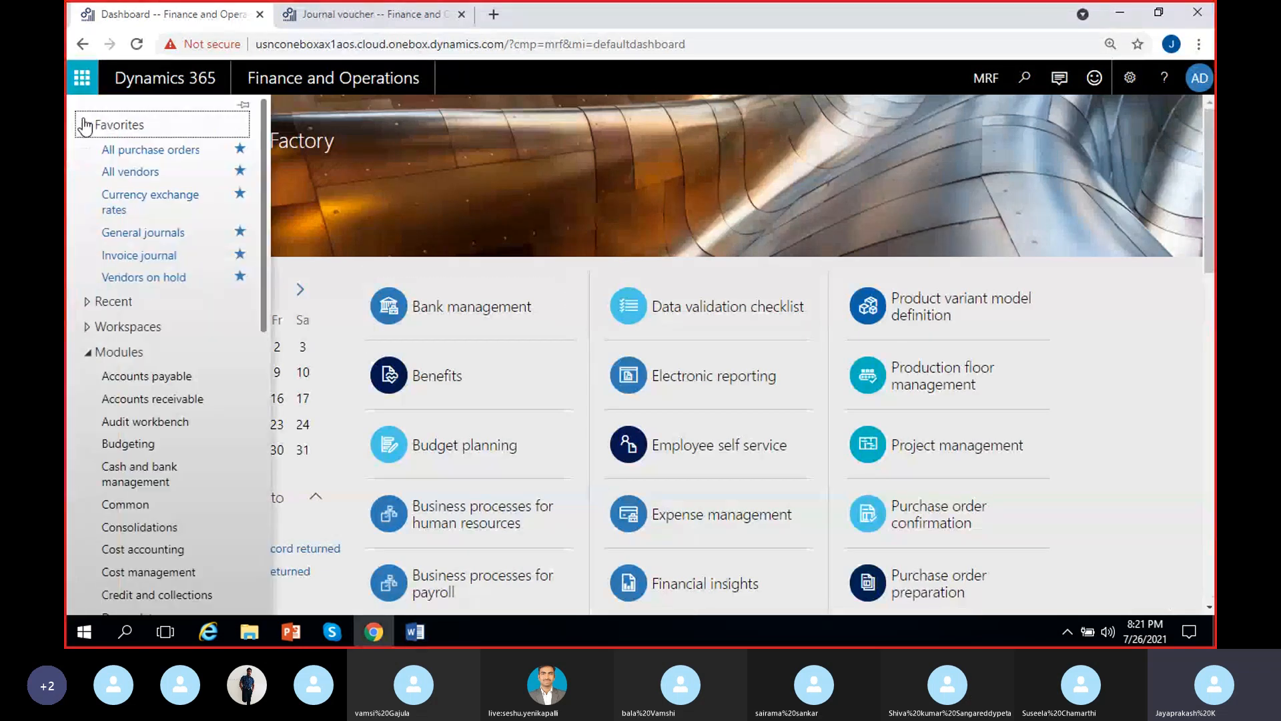
{"action": "scroll", "coordinate": [157, 423], "scroll_direction": "down", "scroll_amount": 5}
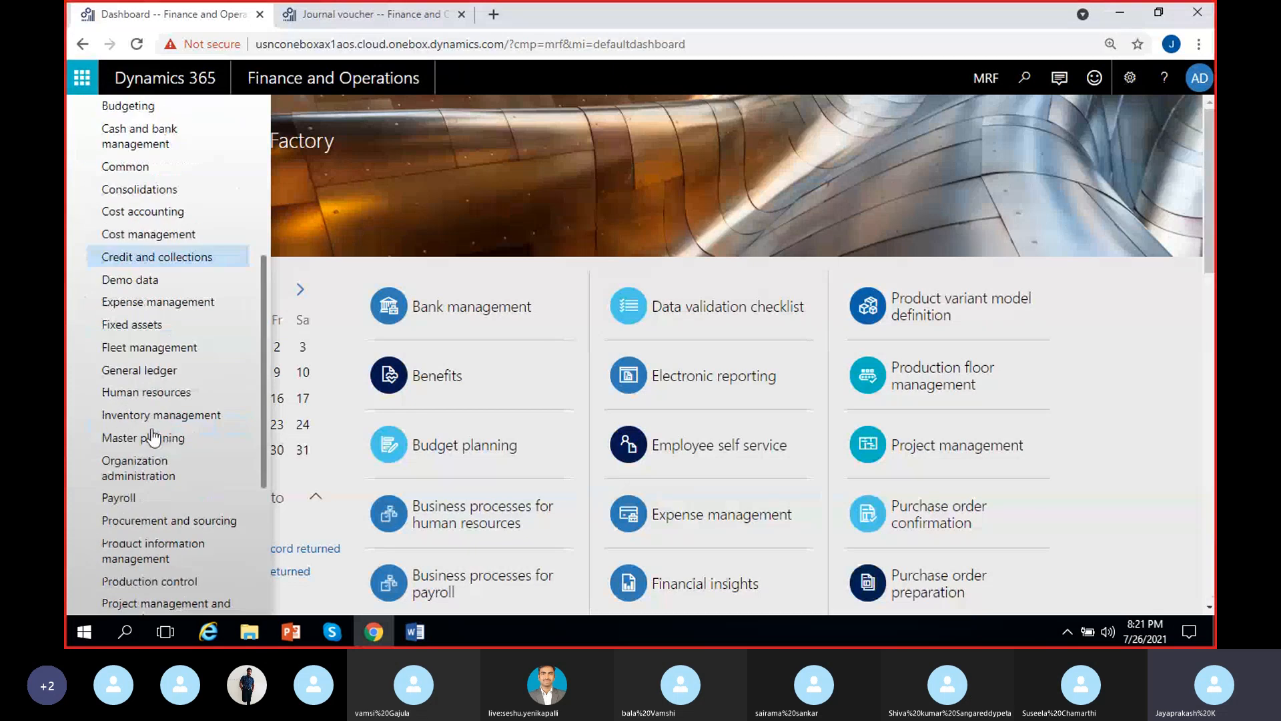
{"action": "left_click", "coordinate": [151, 377]}
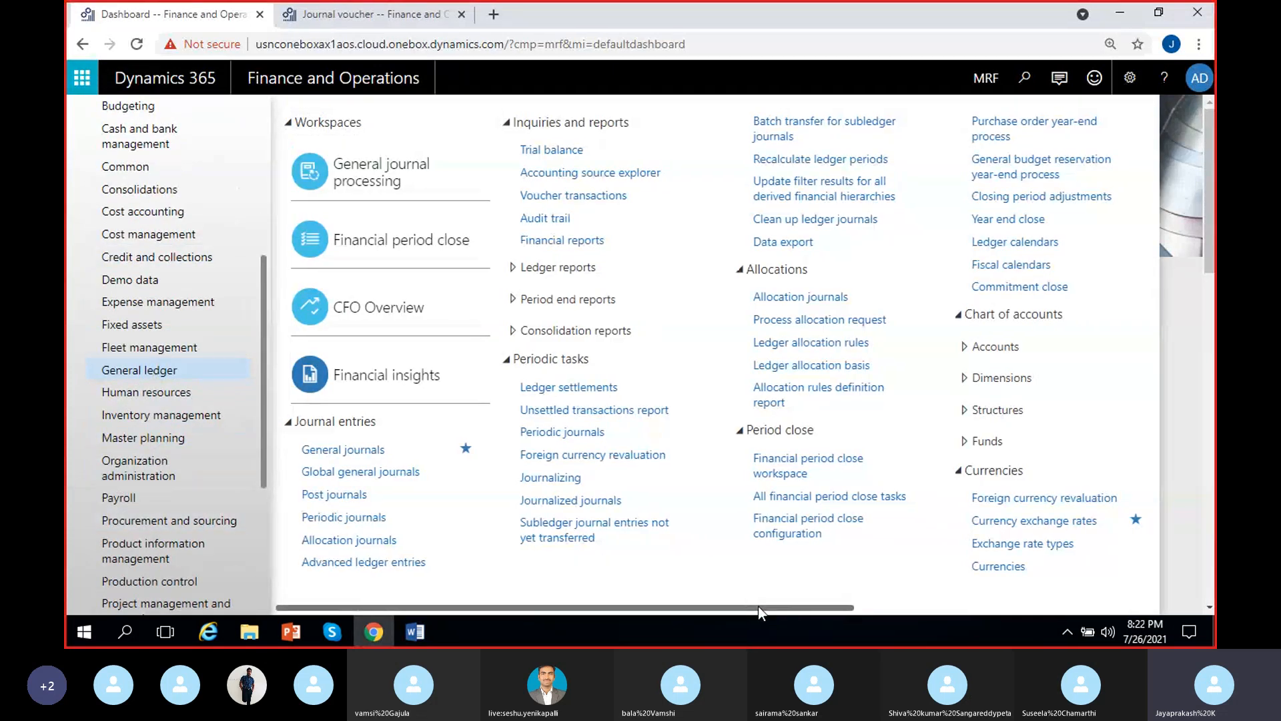
{"action": "left_click_drag", "start_coordinate": [758, 606], "coordinate": [882, 606]}
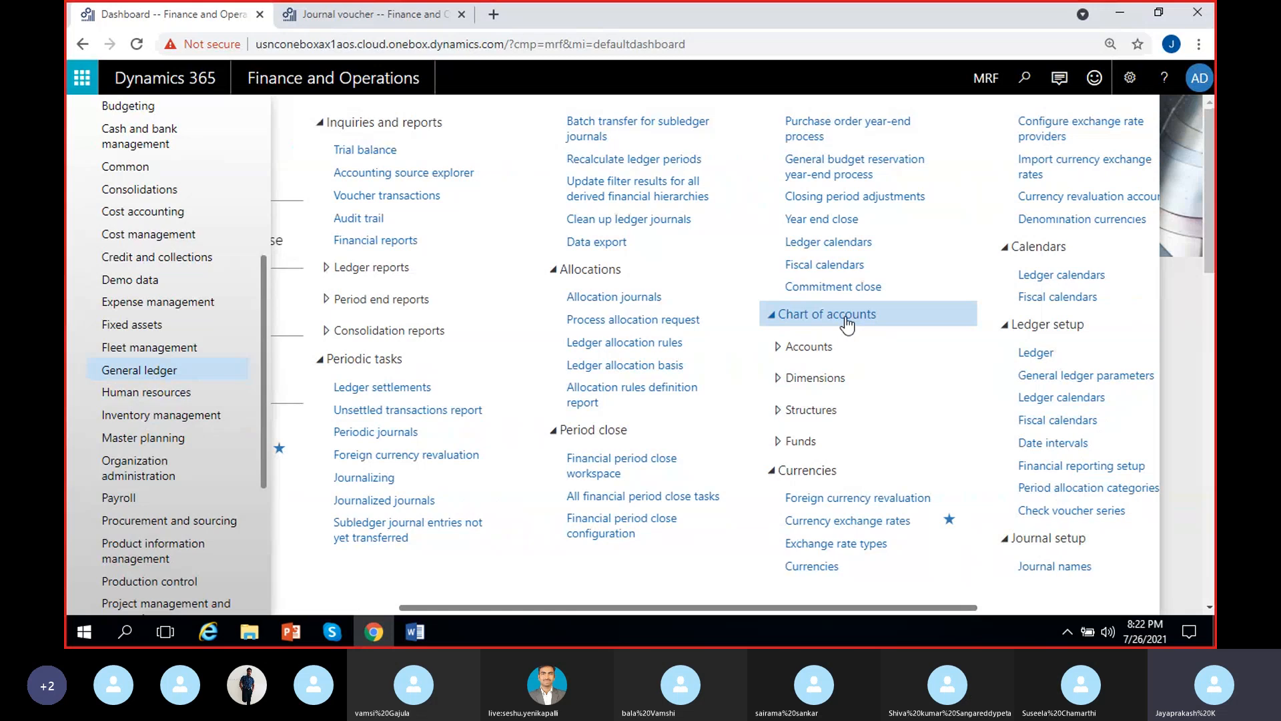
{"action": "left_click", "coordinate": [846, 377]}
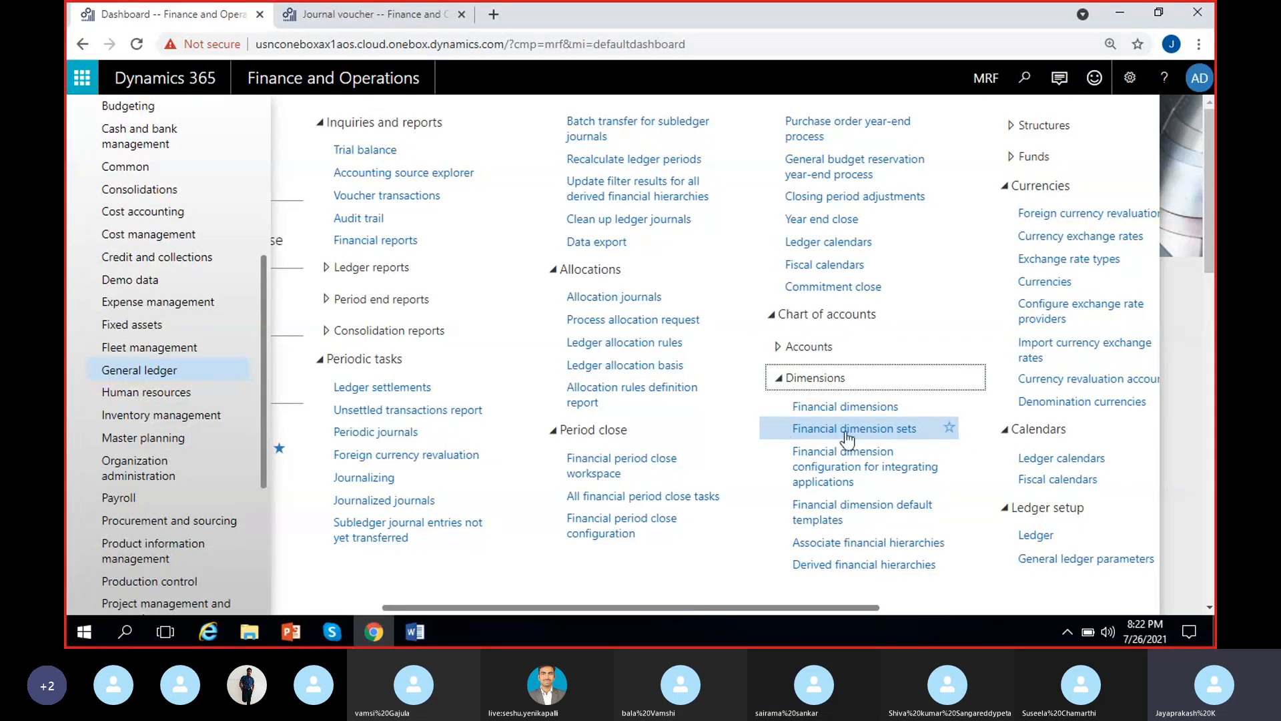
{"action": "left_click", "coordinate": [820, 408]}
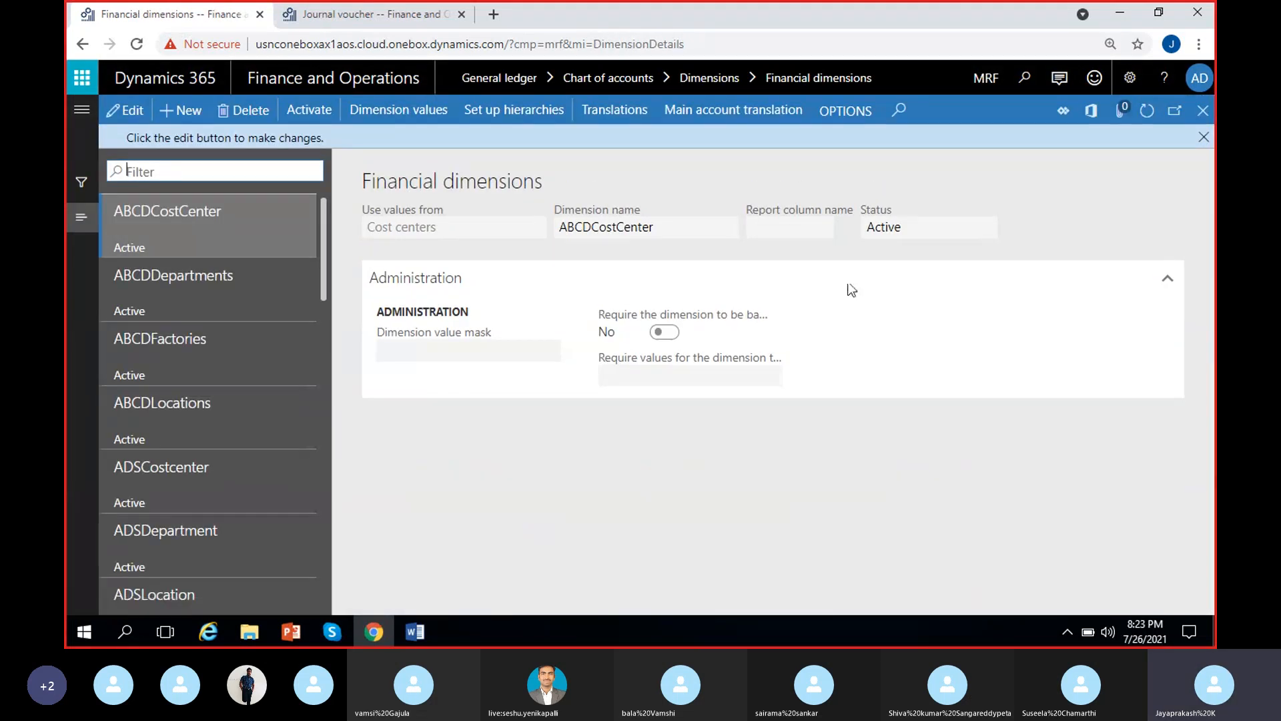
{"action": "left_click", "coordinate": [1204, 137]}
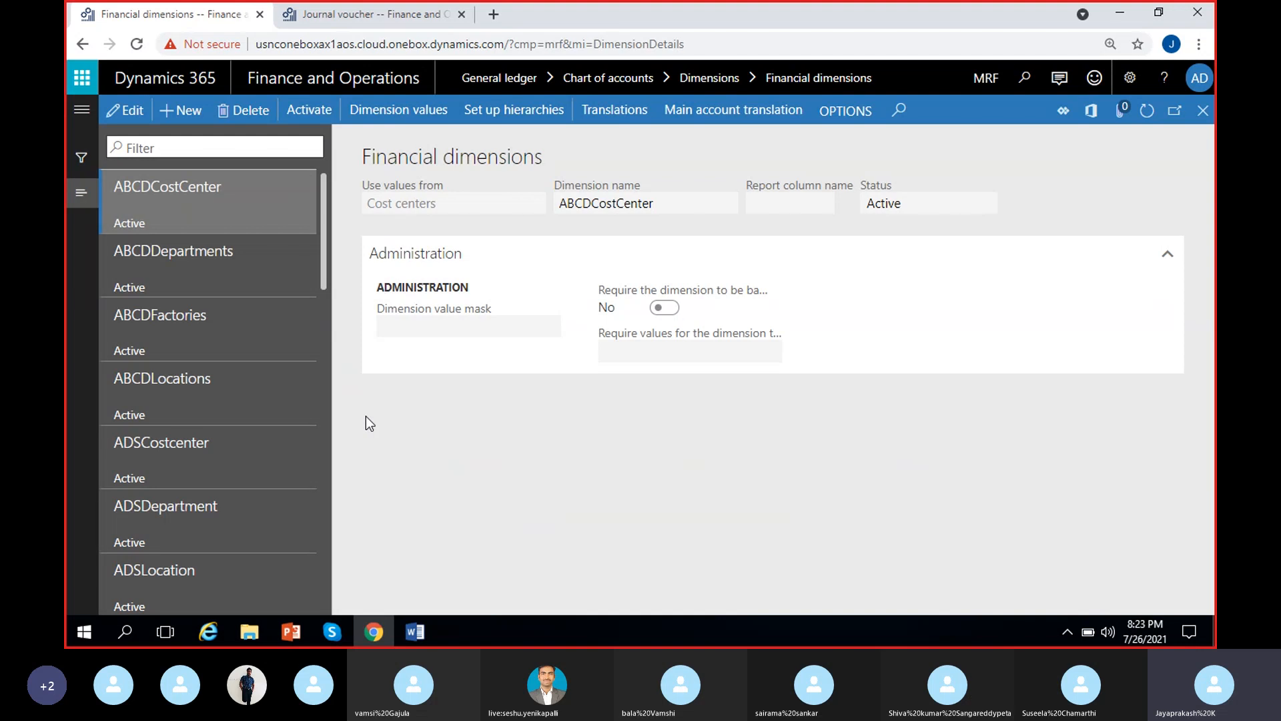
Look through the existing financial dimensions and view the BusinessUnit dimension's details
{"action": "scroll", "coordinate": [191, 400], "scroll_direction": "down", "scroll_amount": 6}
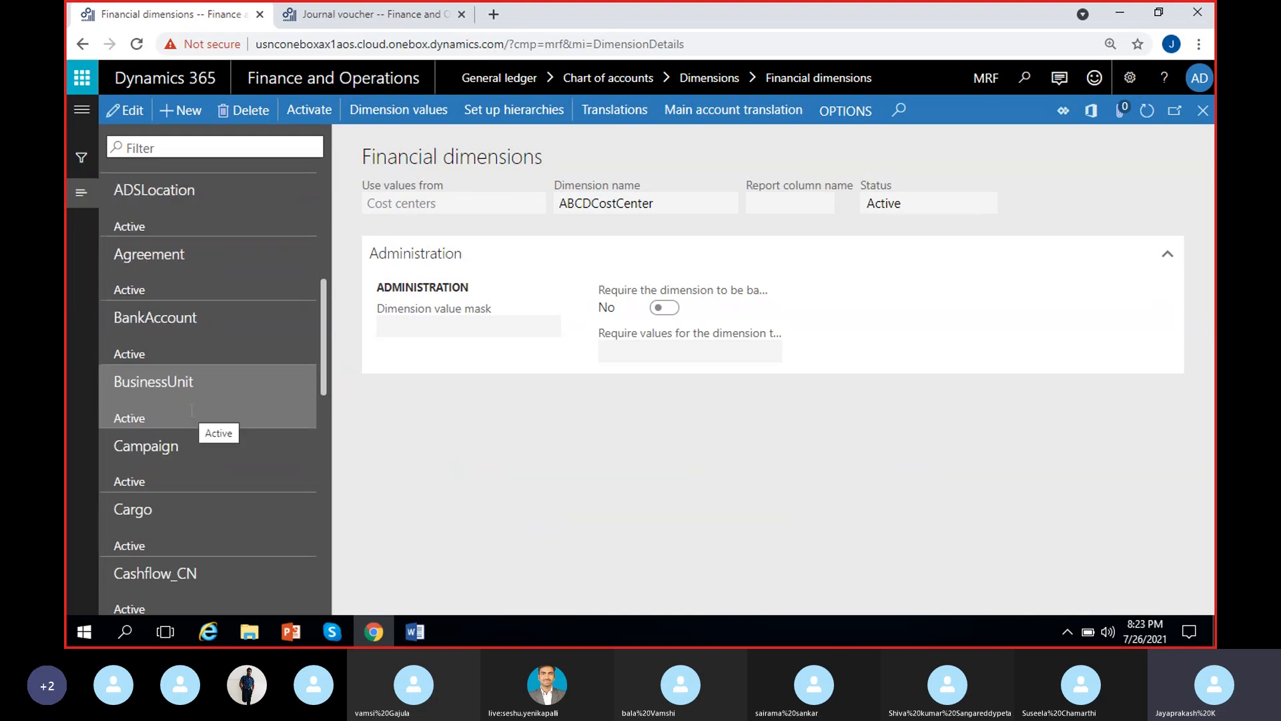
{"action": "left_click", "coordinate": [218, 379]}
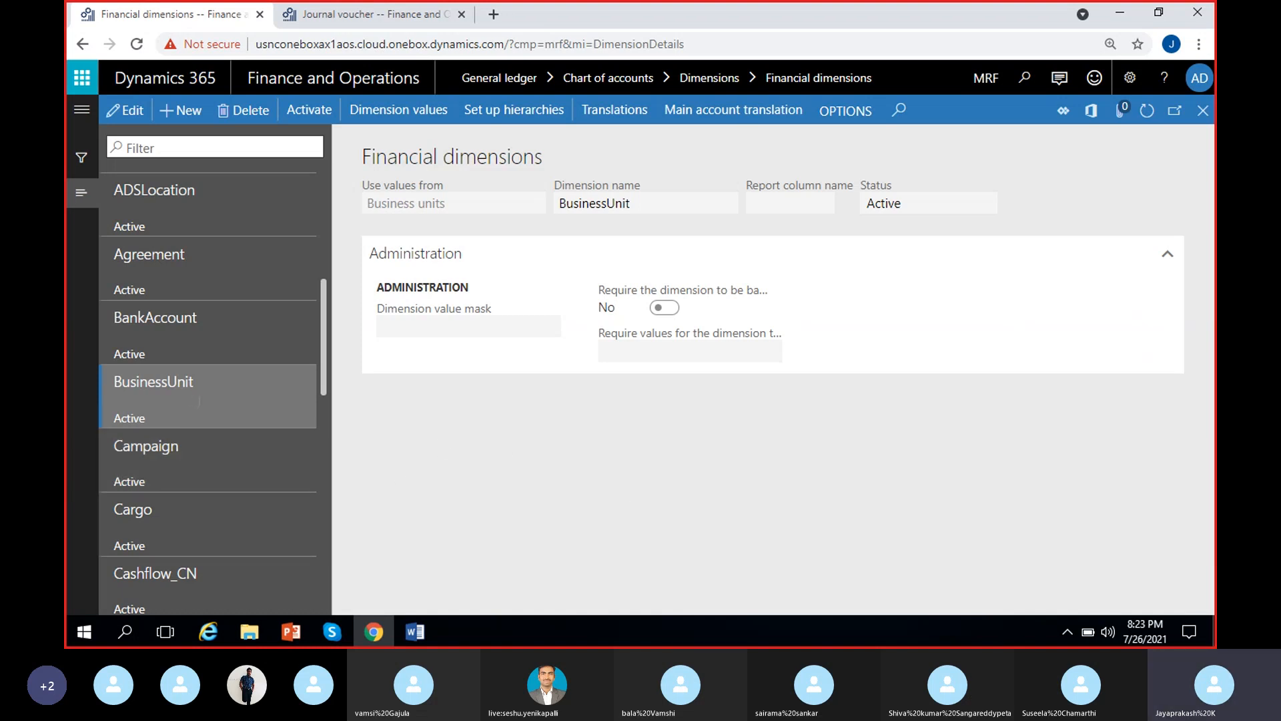
{"action": "scroll", "coordinate": [199, 400], "scroll_direction": "up", "scroll_amount": 5}
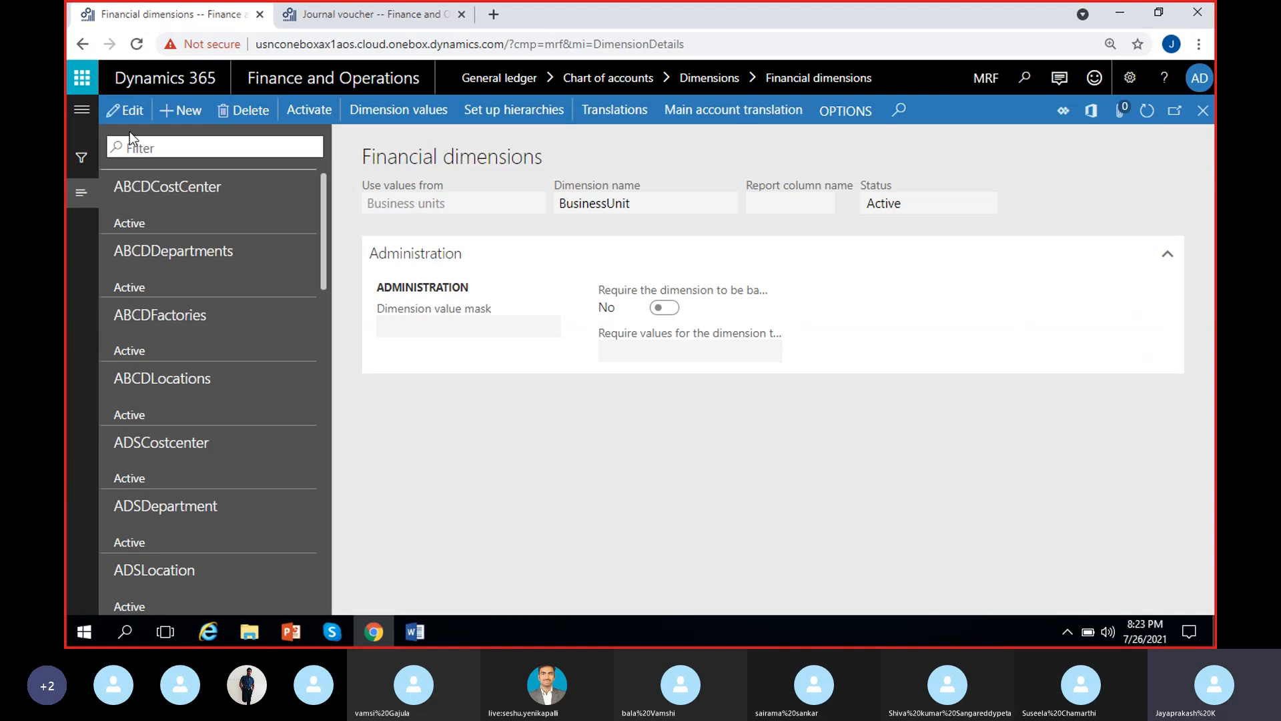
Create a new financial dimension that uses values from < Custom dimension >
{"action": "left_click", "coordinate": [172, 122]}
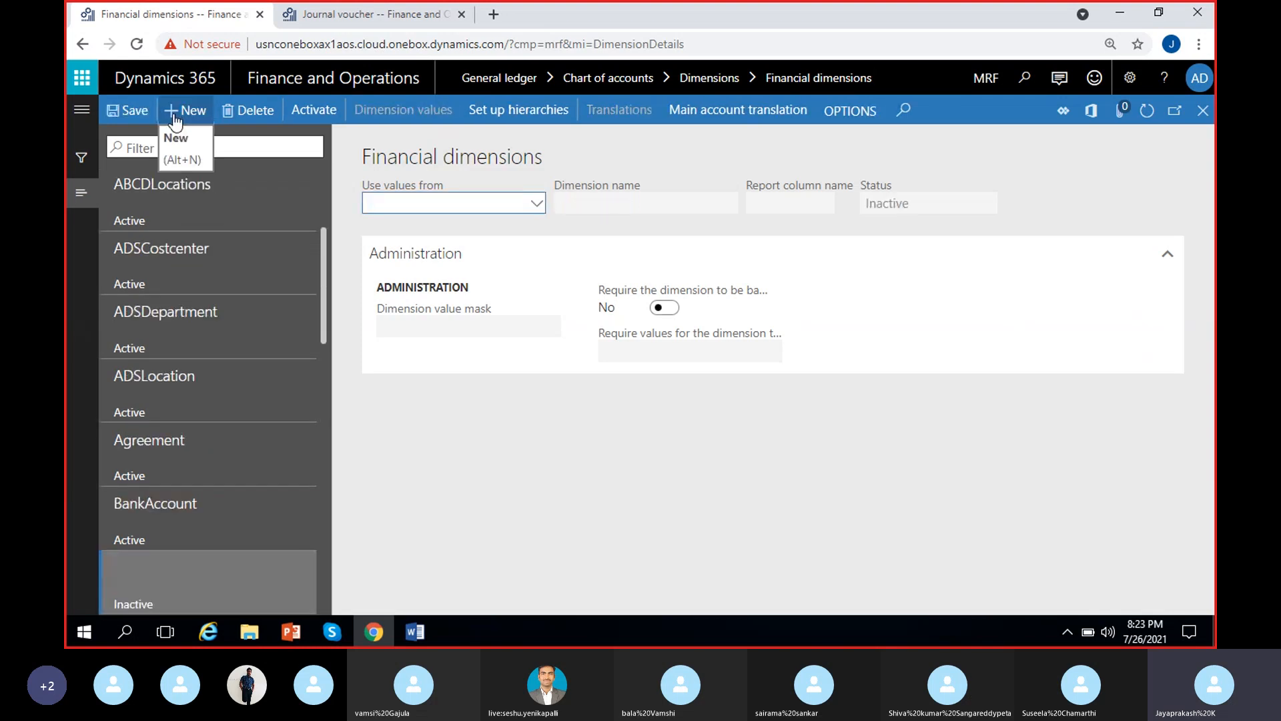
{"action": "left_click", "coordinate": [483, 204]}
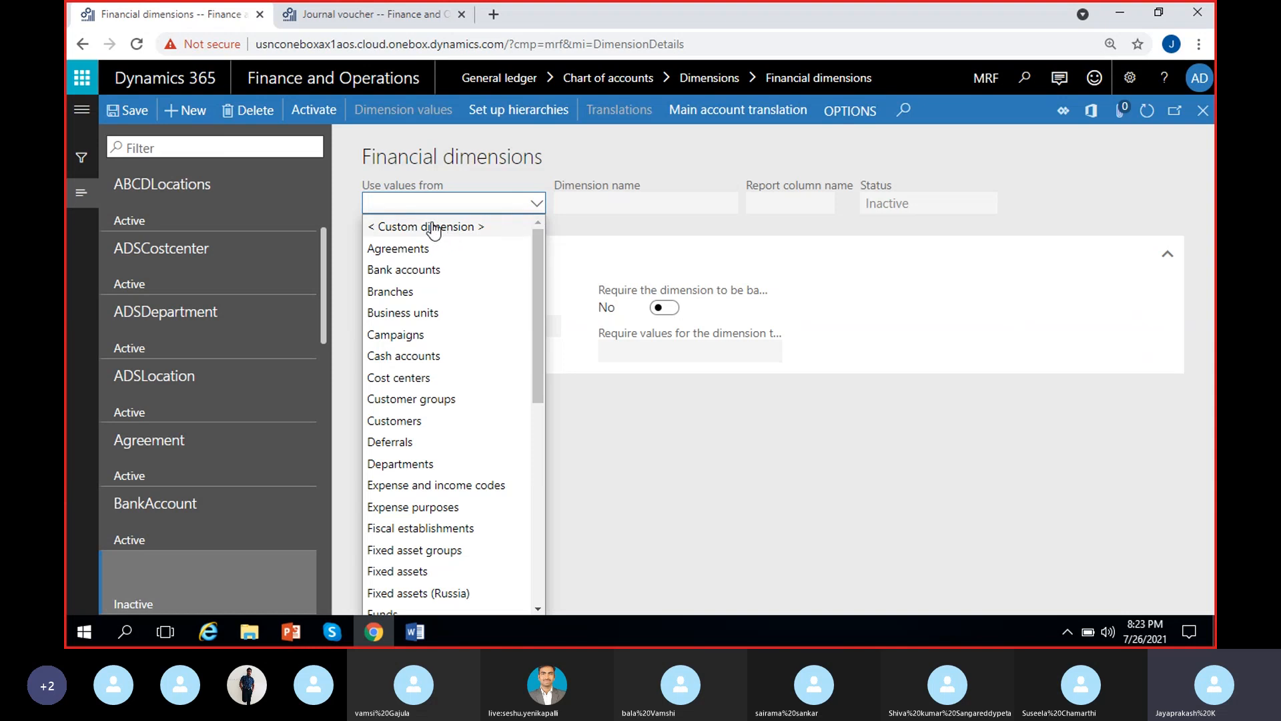
{"action": "scroll", "coordinate": [458, 342], "scroll_direction": "down", "scroll_amount": 5}
{"action": "scroll", "coordinate": [465, 348], "scroll_direction": "up", "scroll_amount": 5}
{"action": "left_click", "coordinate": [457, 228]}
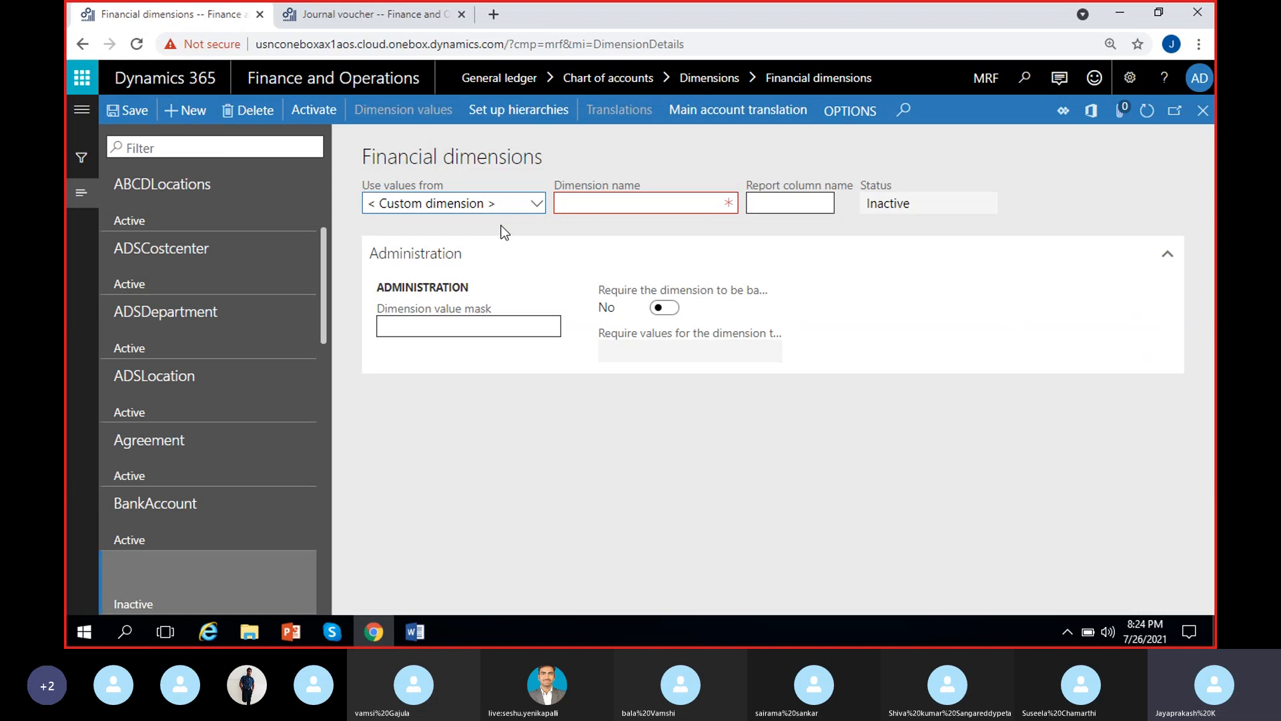
Name the new dimension MRF_Location, save it, dismiss the activation notice and check its status
{"action": "left_click", "coordinate": [586, 206]}
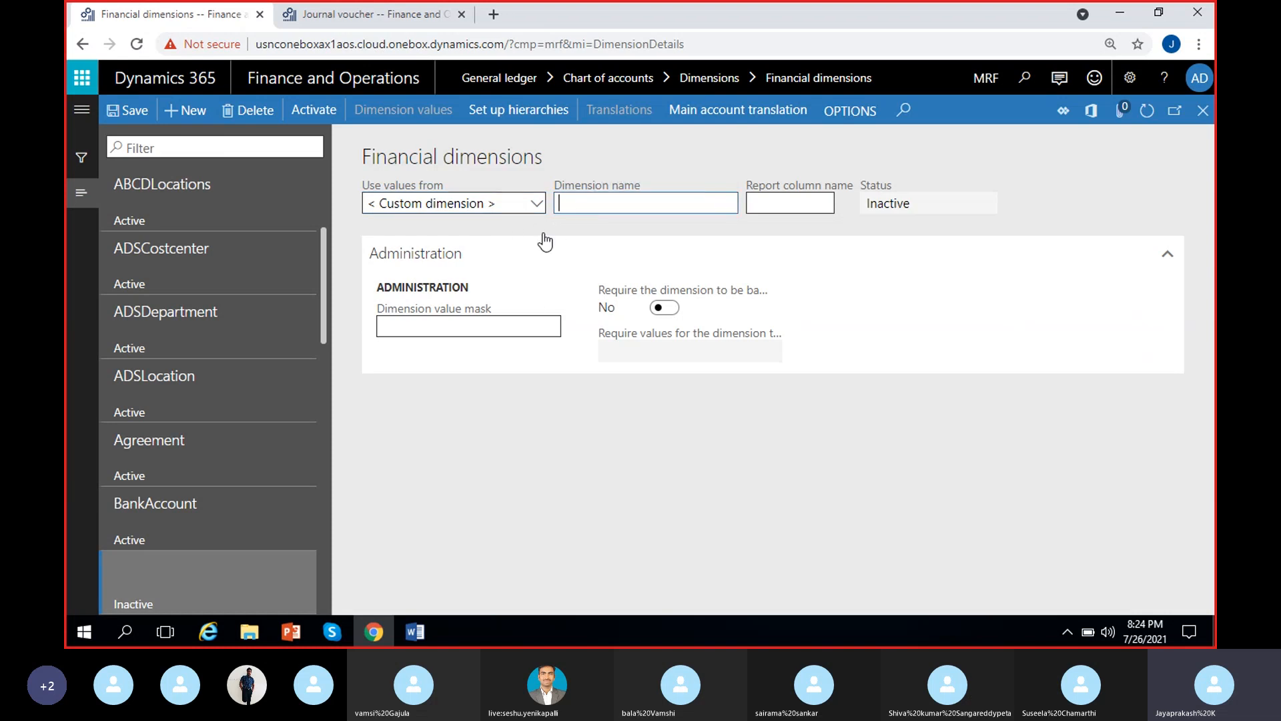
{"action": "type", "text": "MRF_Location"}
{"action": "left_click", "coordinate": [689, 229]}
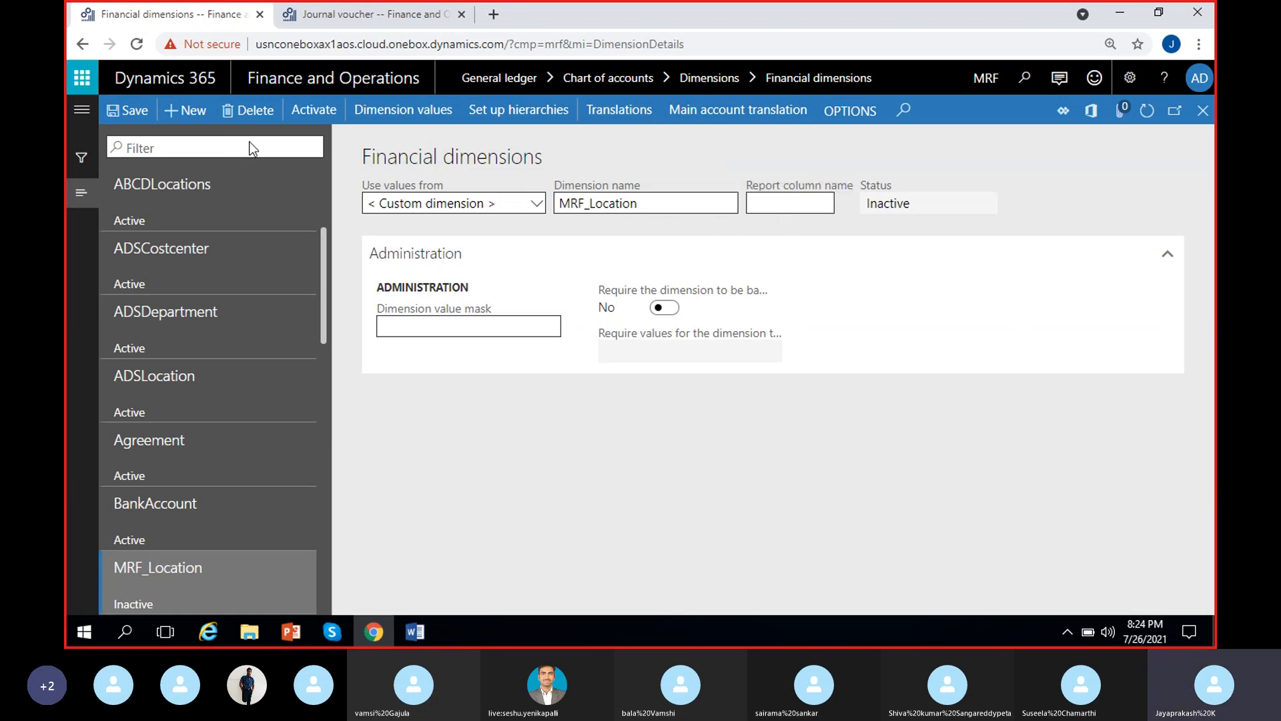
{"action": "left_click", "coordinate": [124, 115]}
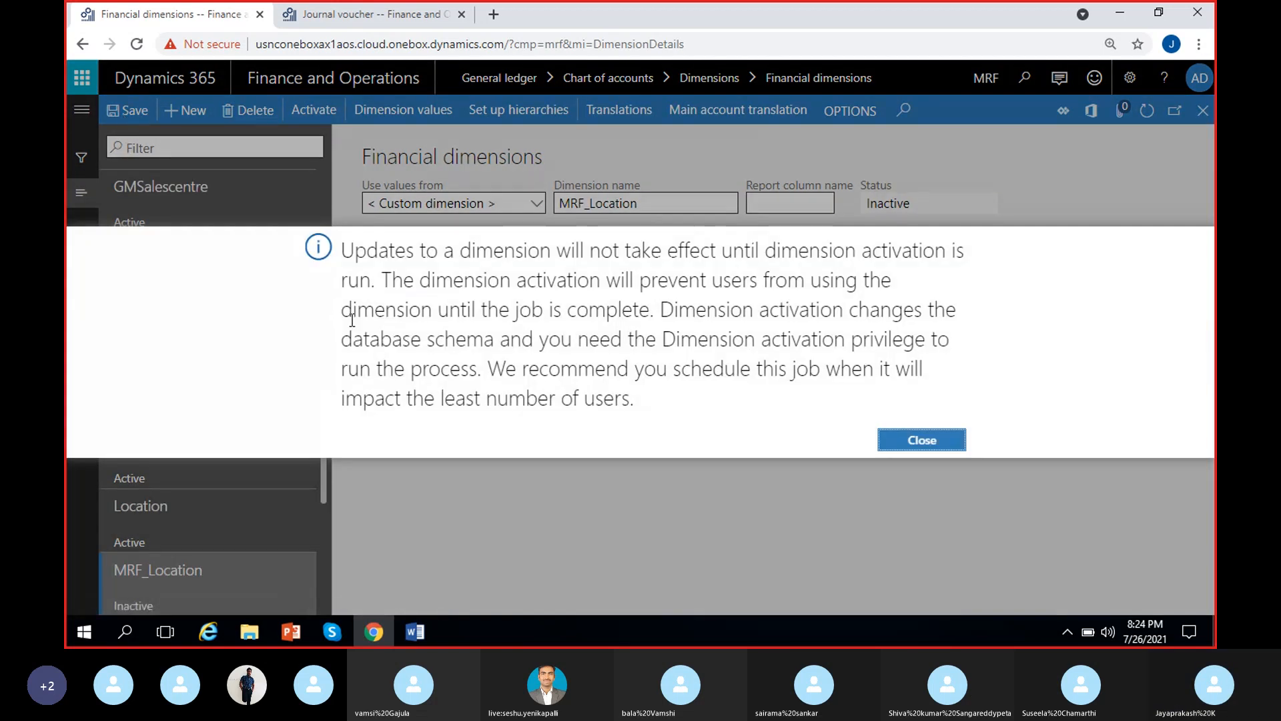
{"action": "left_click", "coordinate": [935, 440]}
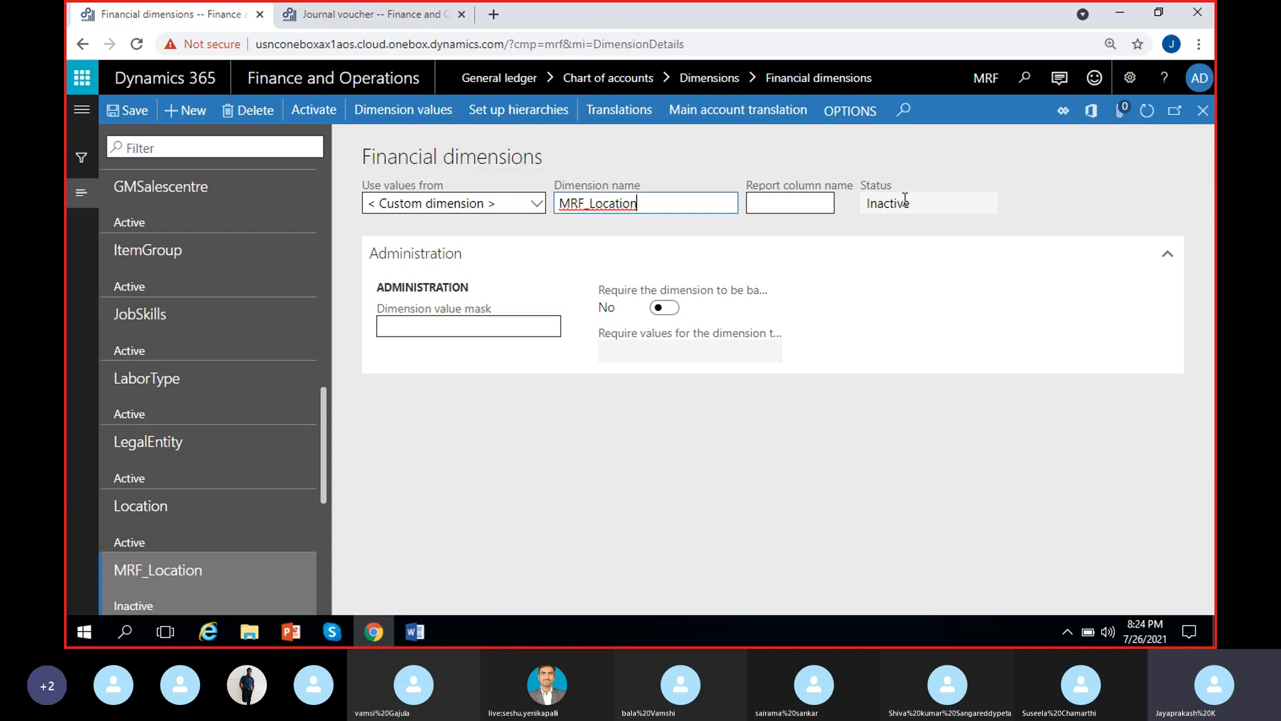
{"action": "left_click_drag", "start_coordinate": [912, 203], "coordinate": [863, 204]}
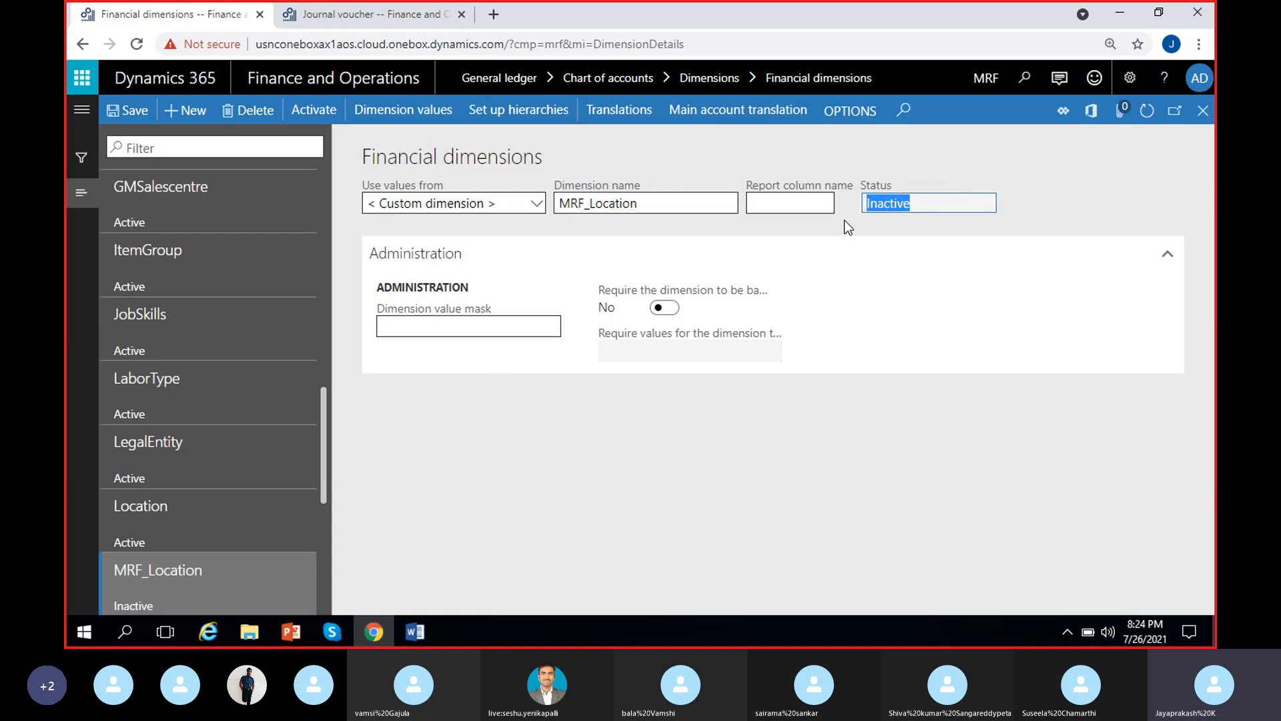
{"action": "left_click", "coordinate": [844, 220]}
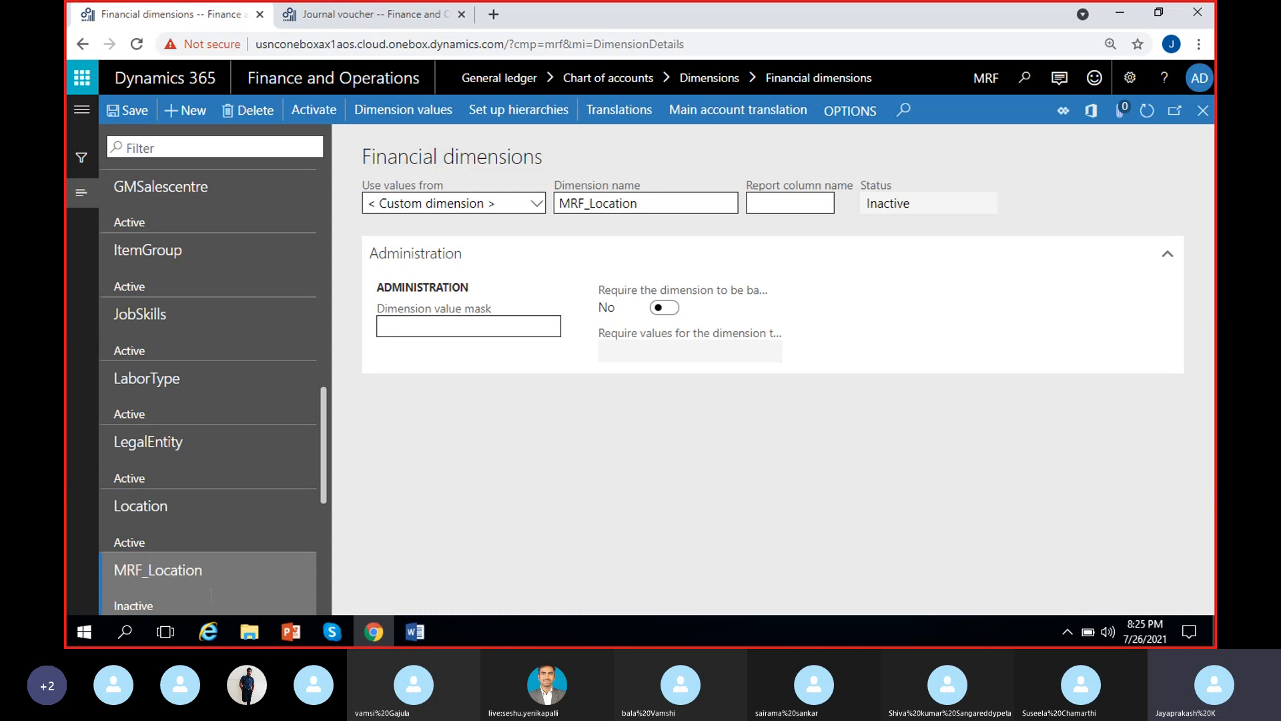
Switch to Word, review the list of Location values in the notes, and return to the Financial dimensions page in the browser
{"action": "left_click", "coordinate": [404, 631]}
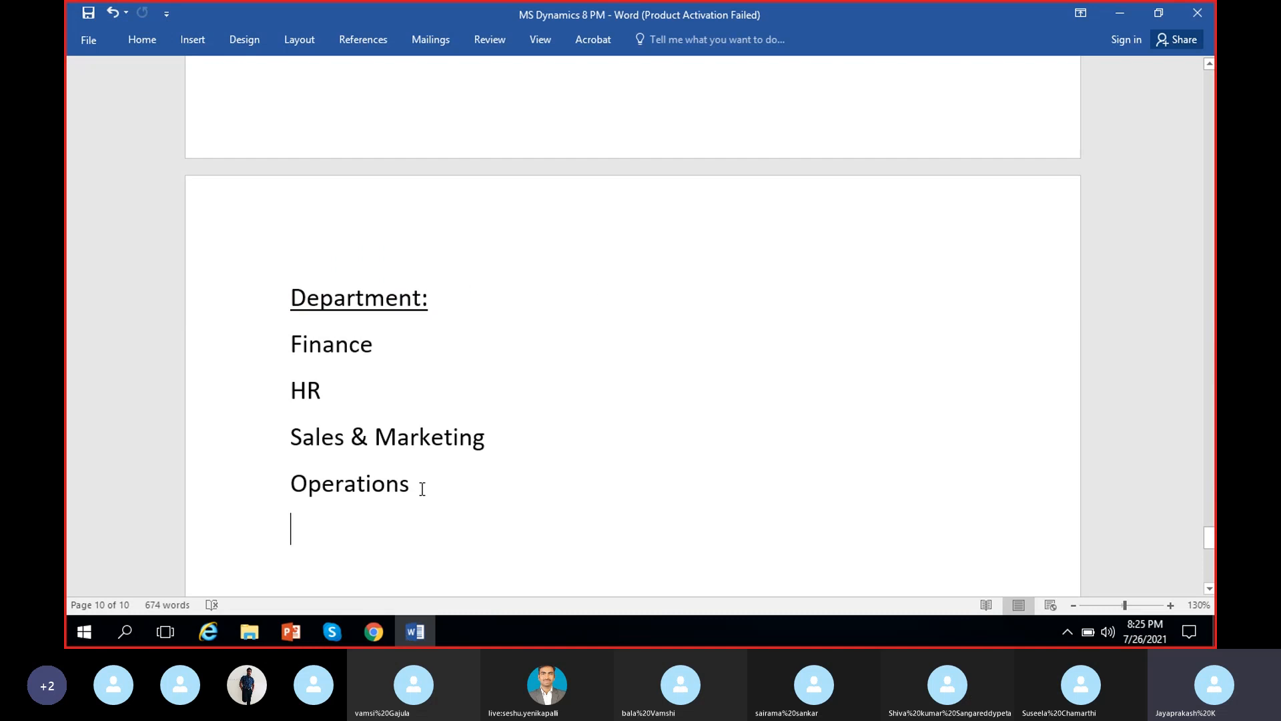
{"action": "scroll", "coordinate": [422, 489], "scroll_direction": "up", "scroll_amount": 8}
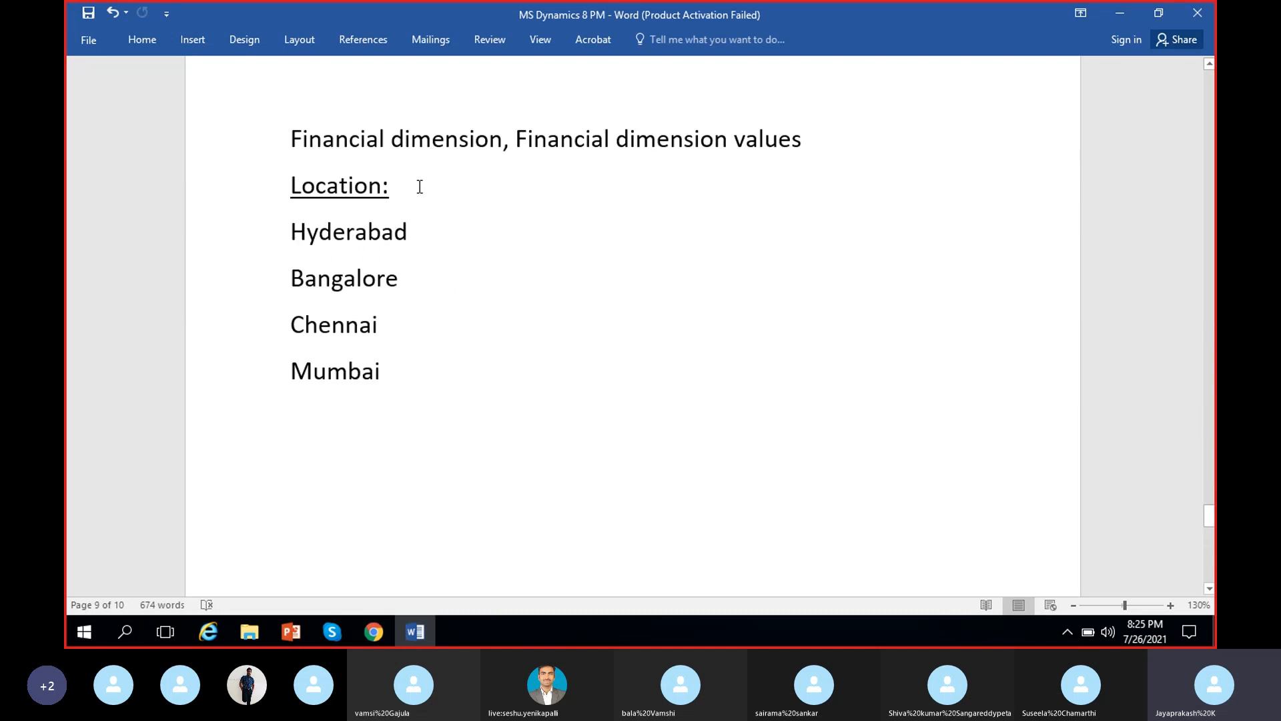
{"action": "key", "text": "Down"}
{"action": "left_click", "coordinate": [381, 287]}
{"action": "left_click", "coordinate": [361, 325]}
{"action": "left_click", "coordinate": [362, 381]}
{"action": "left_click", "coordinate": [1110, 14]}
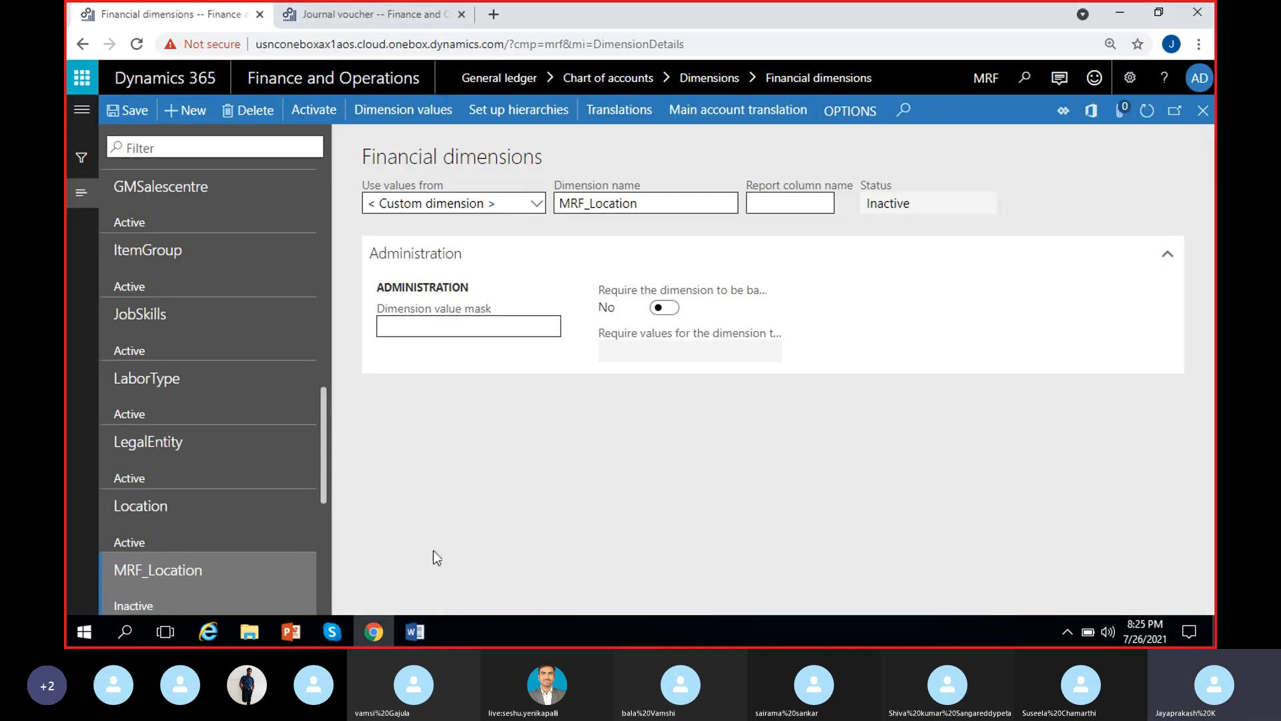
Open the dimension values of MRF_Location, then add and save value 100 with the description Hyderabad
{"action": "left_click", "coordinate": [415, 110]}
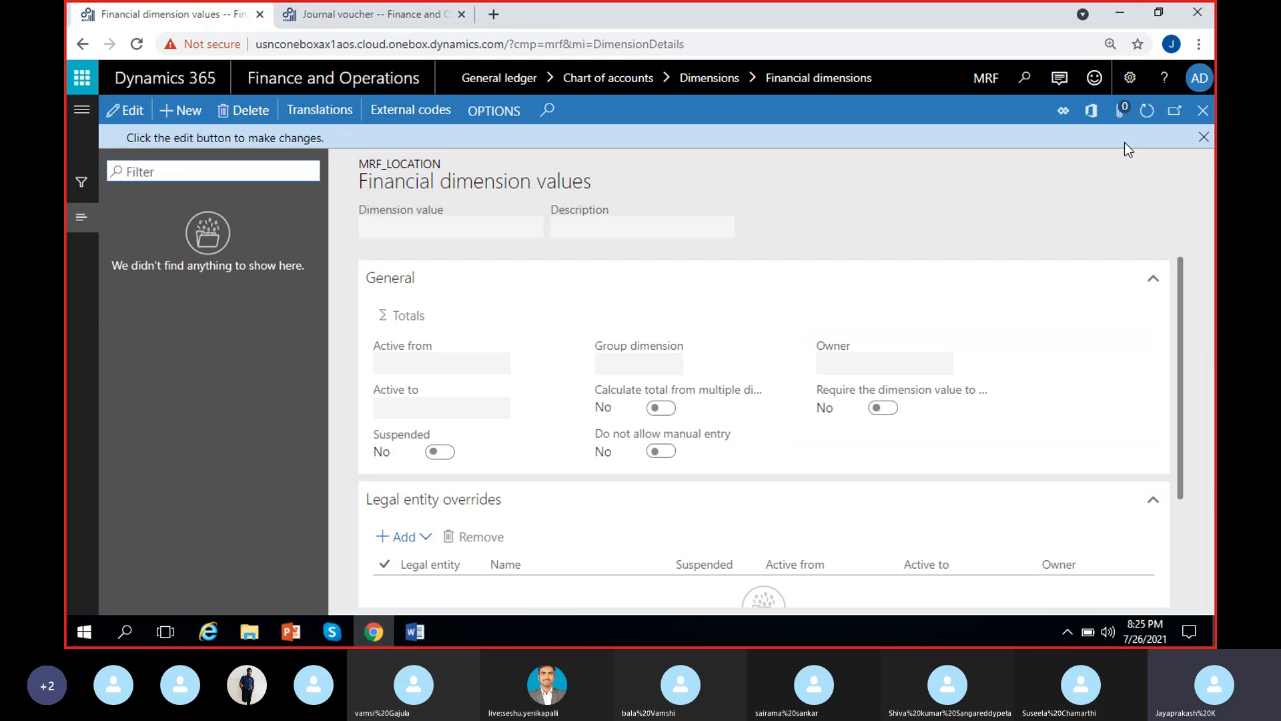
{"action": "left_click", "coordinate": [1203, 136]}
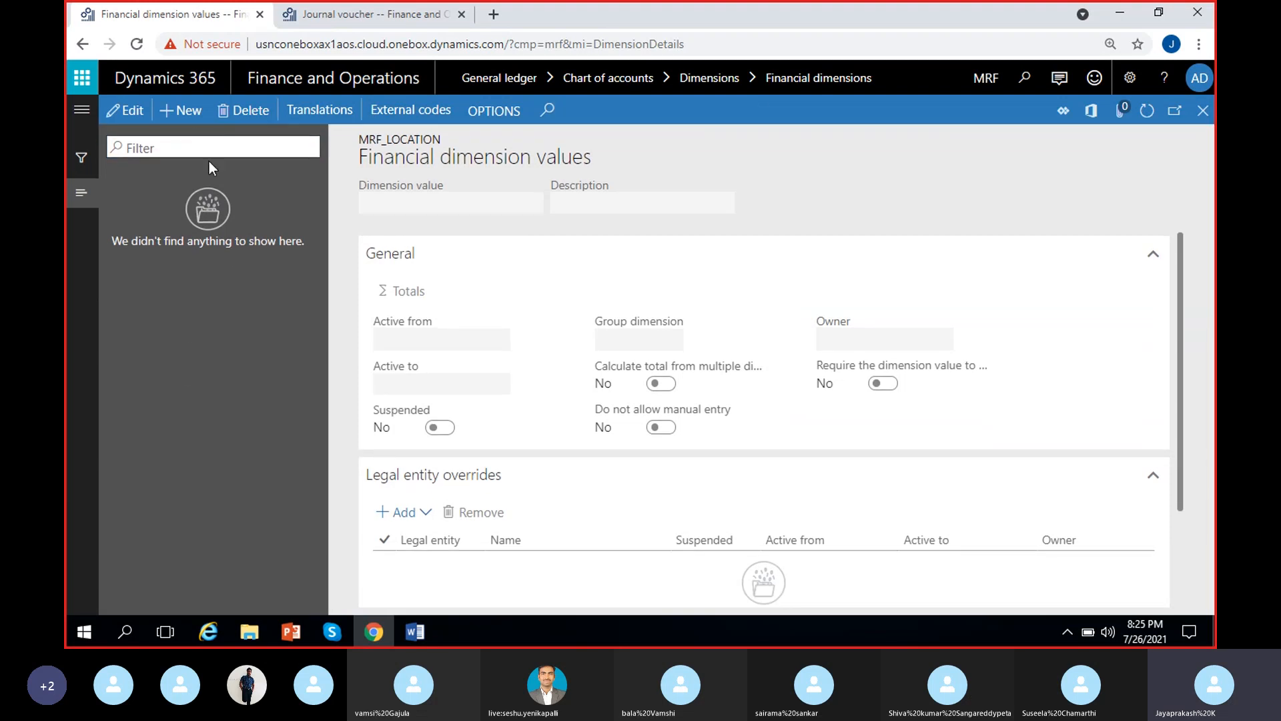
{"action": "left_click", "coordinate": [189, 111]}
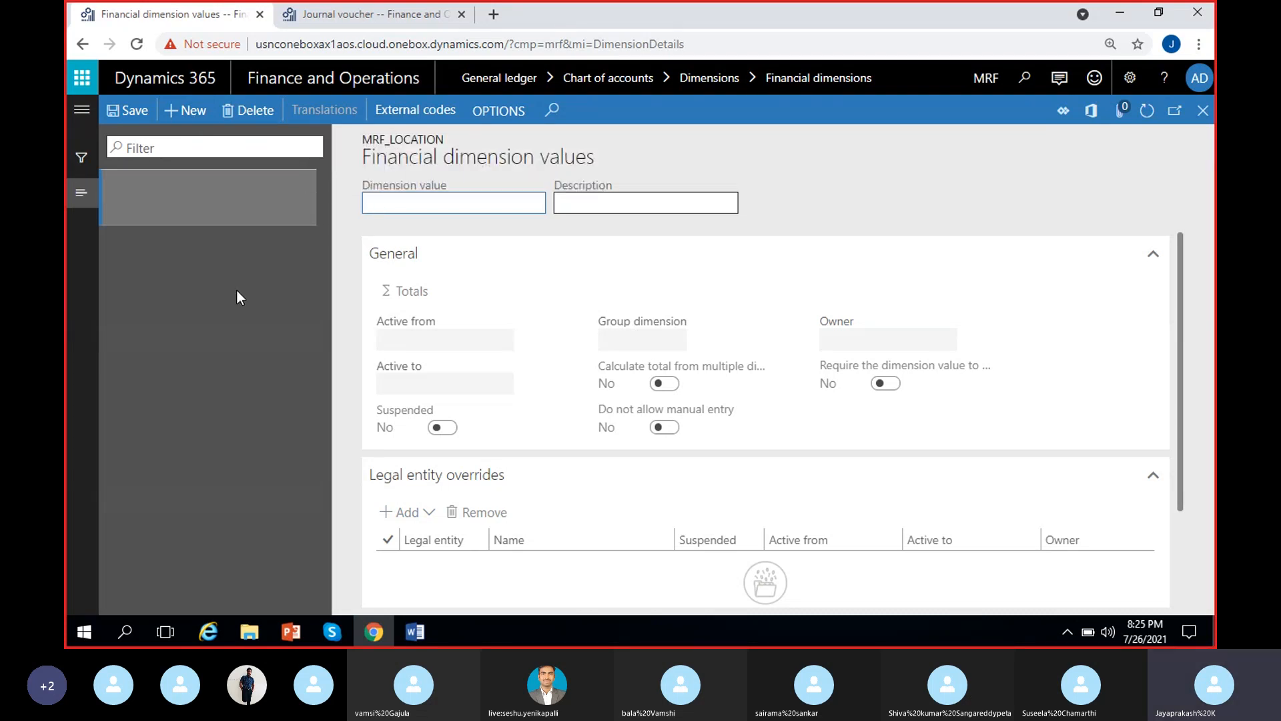
{"action": "type", "text": "100"}
{"action": "left_click", "coordinate": [644, 193]}
{"action": "type", "text": "Hyderab"}
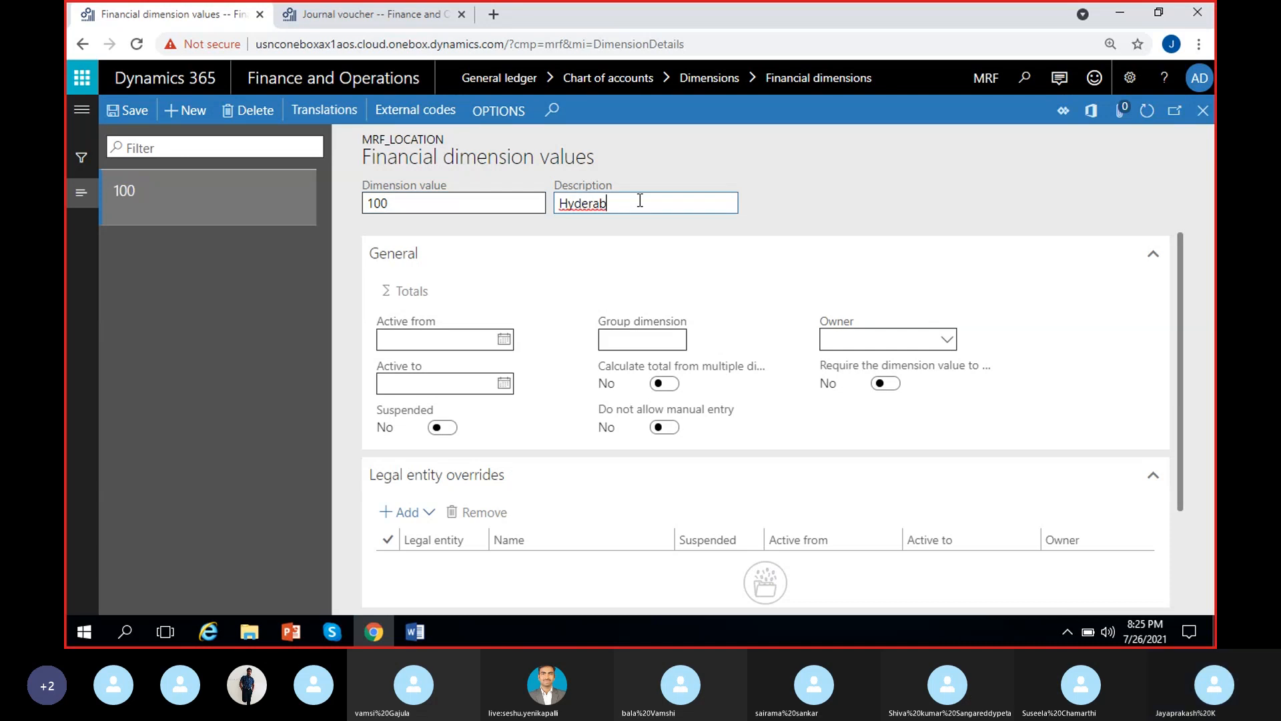
{"action": "type", "text": "ad"}
{"action": "left_click", "coordinate": [847, 195]}
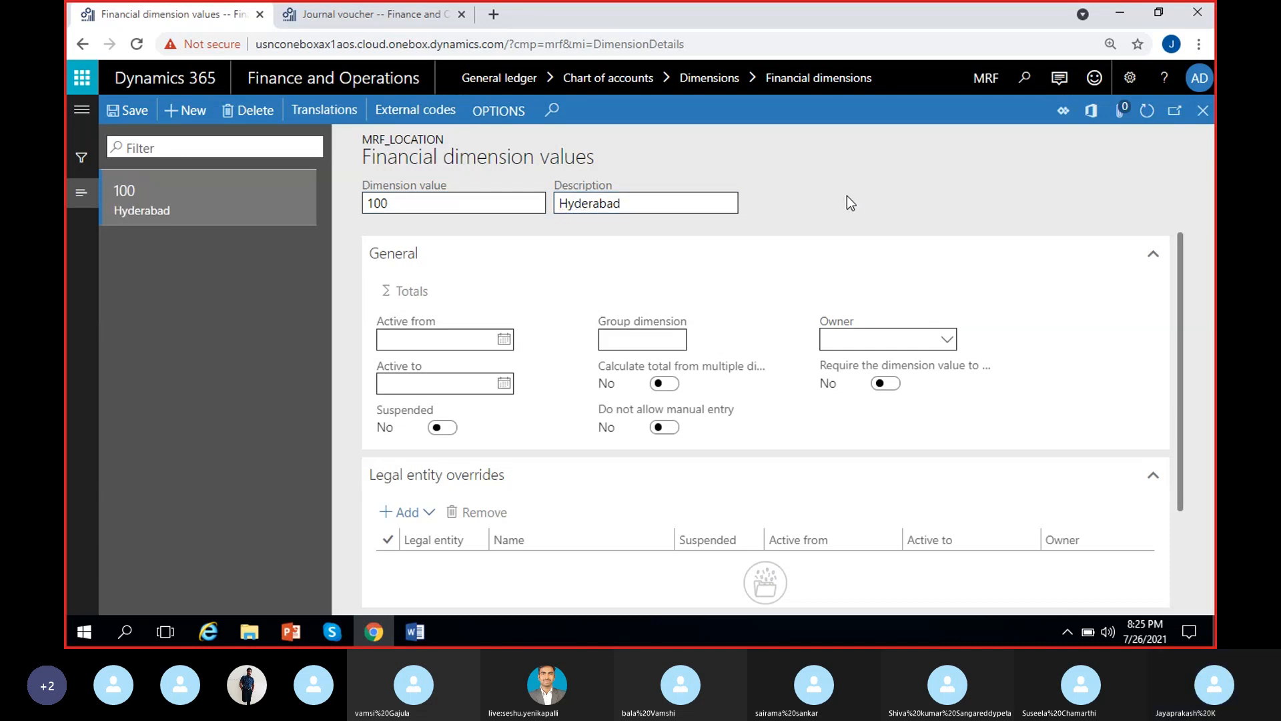
{"action": "left_click", "coordinate": [126, 113]}
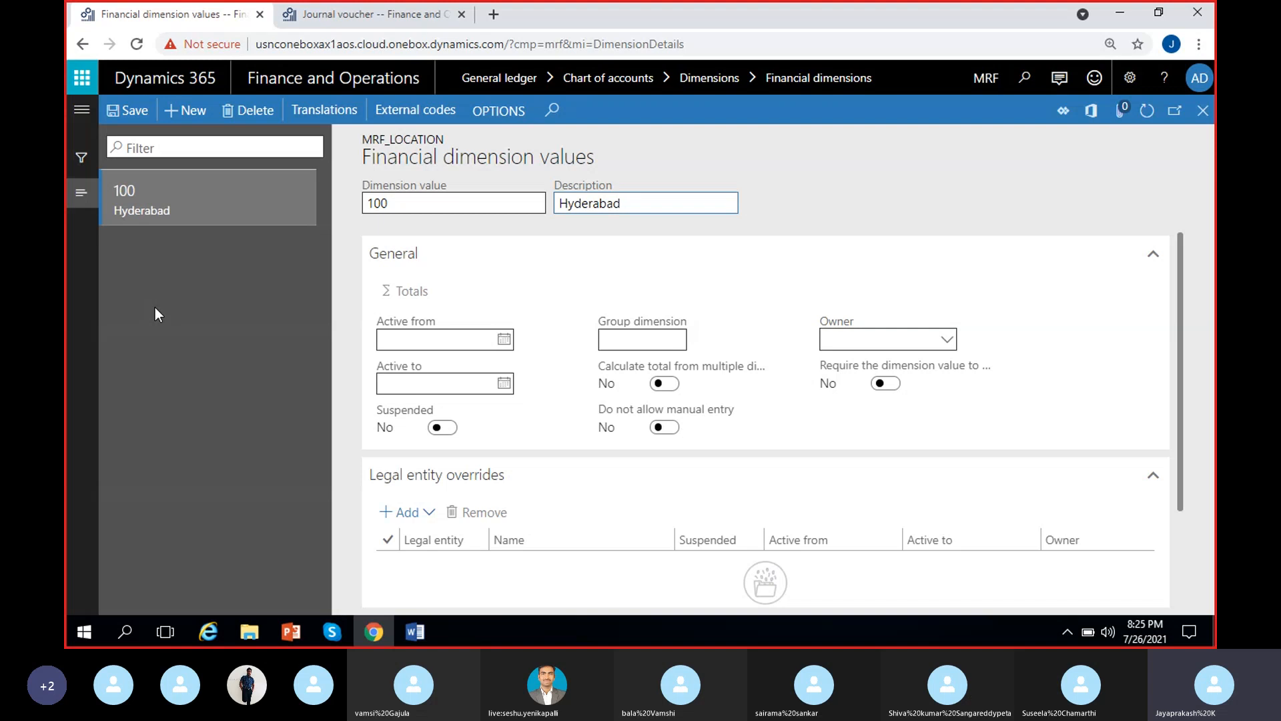
Add dimension value 101 with the description Bangalore to MRF_Location
{"action": "left_click", "coordinate": [187, 111]}
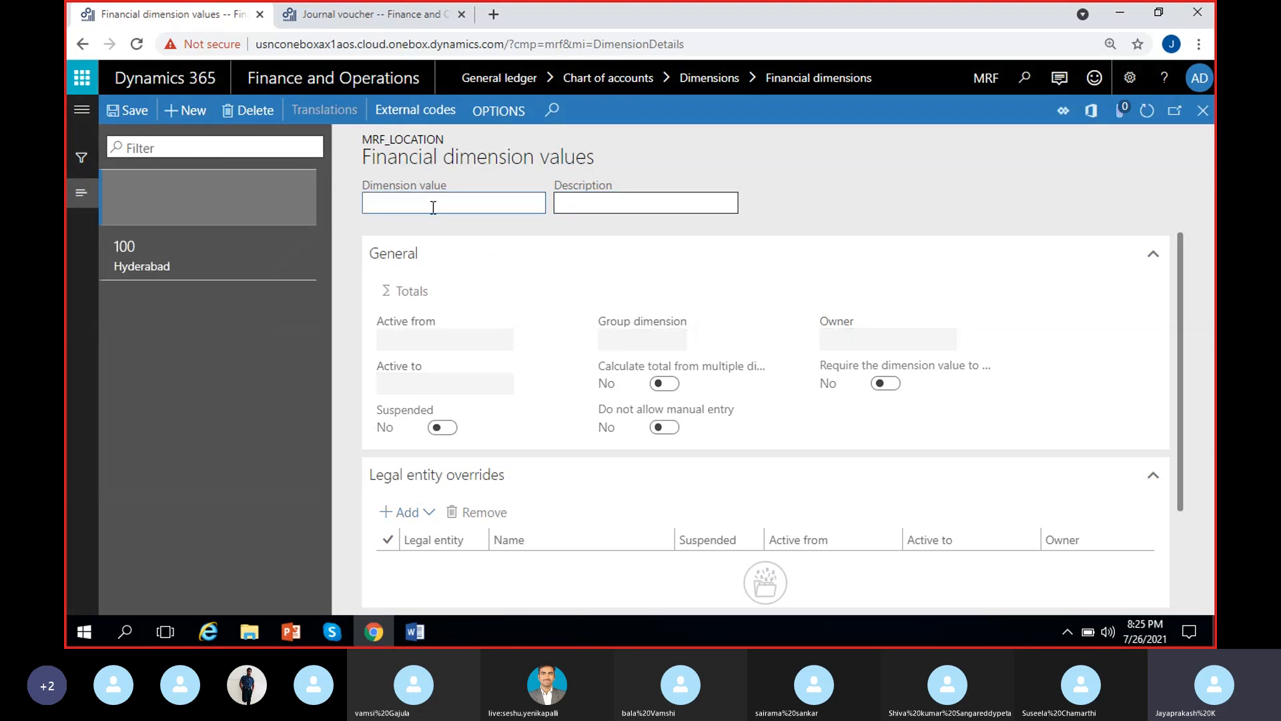
{"action": "type", "text": "101"}
{"action": "left_click", "coordinate": [573, 203]}
{"action": "type", "text": "Bangalore"}
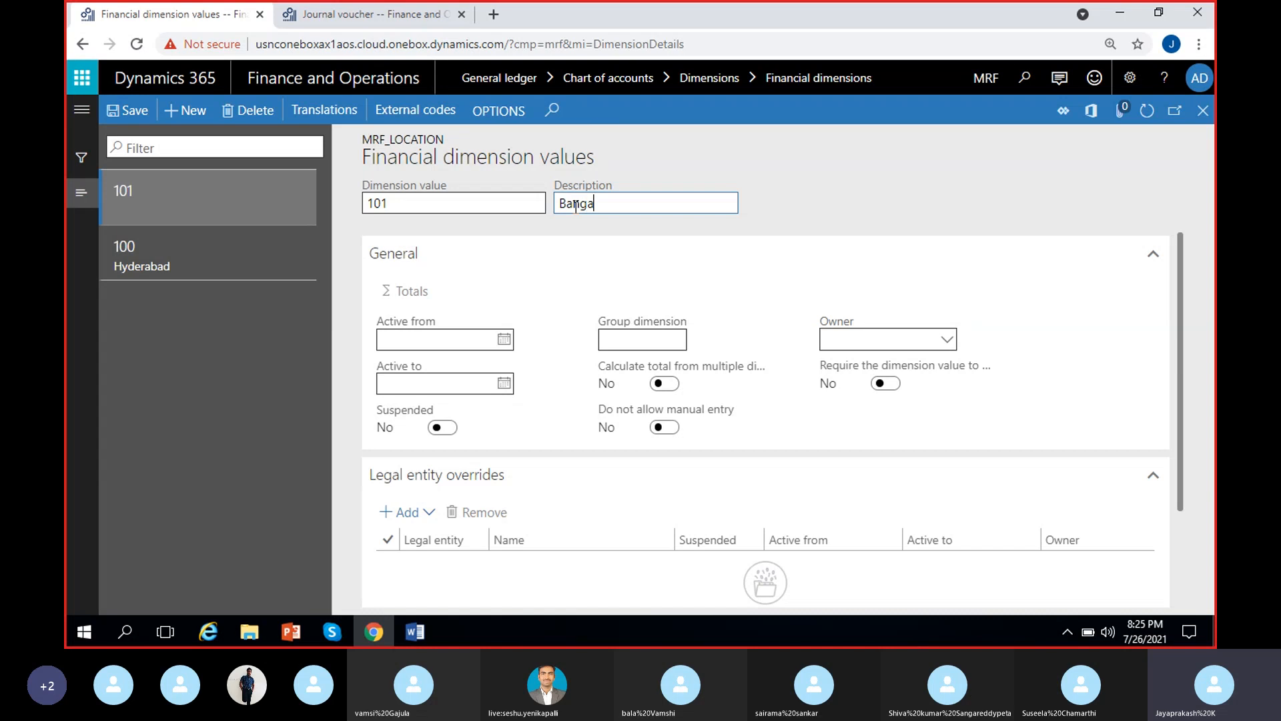
{"action": "left_click", "coordinate": [822, 195]}
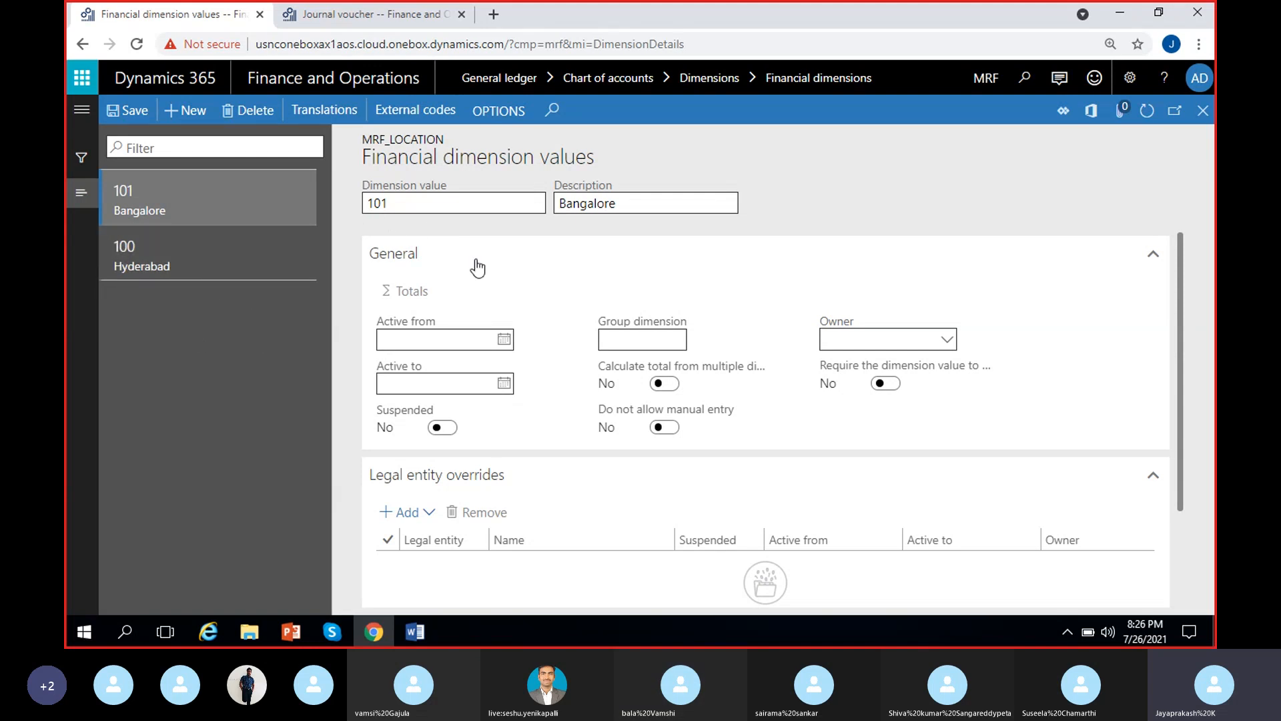
Add dimension value 102 with the description Chennai to MRF_Location and save it
{"action": "left_click", "coordinate": [210, 269]}
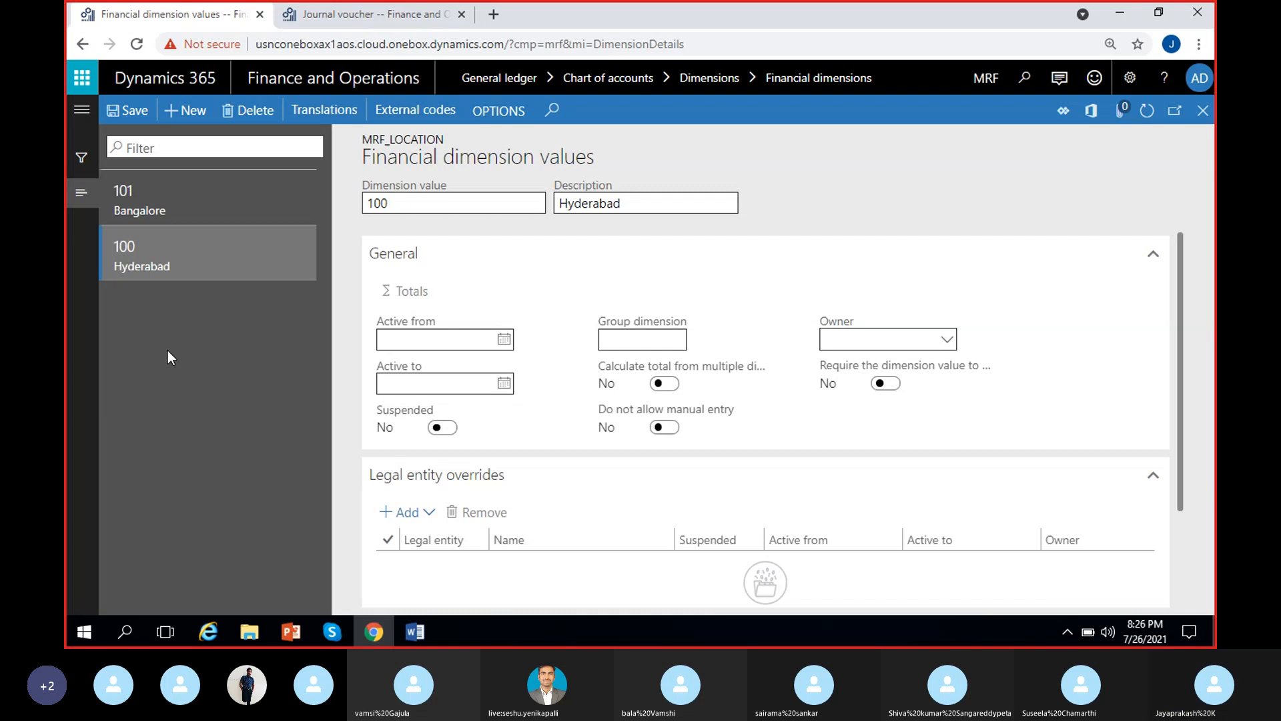
{"action": "left_click", "coordinate": [191, 112]}
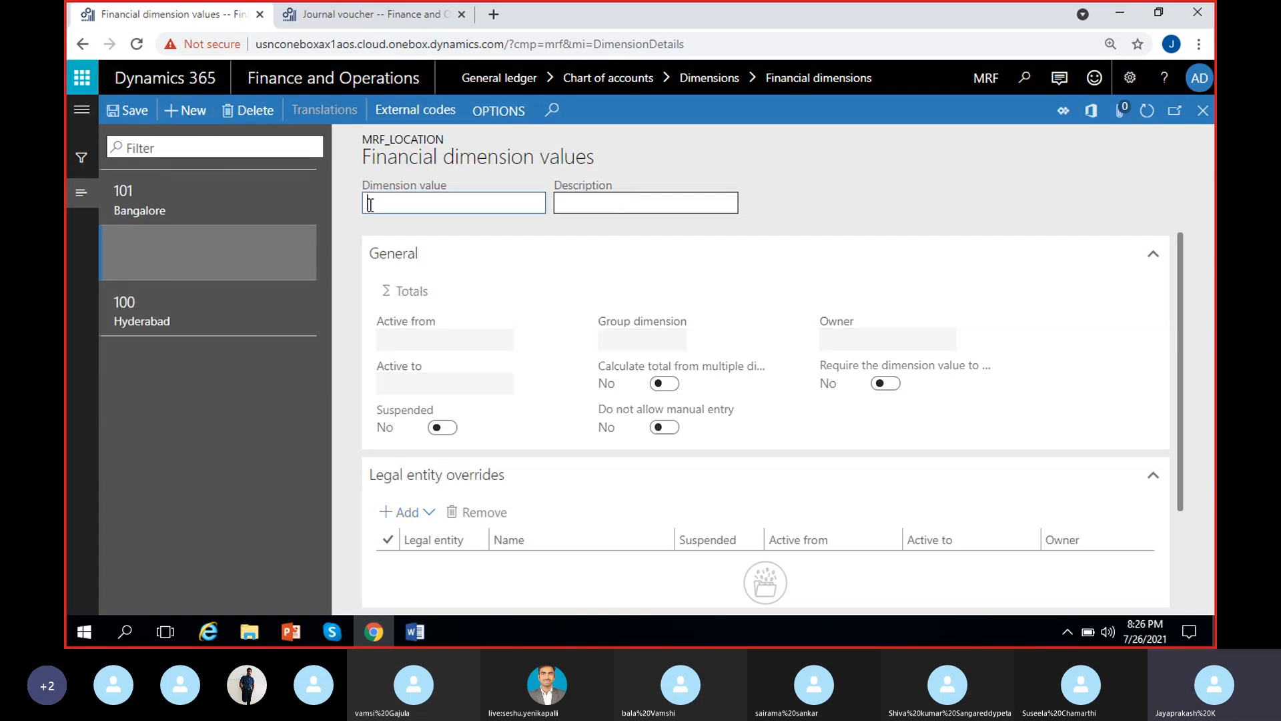
{"action": "type", "text": "102"}
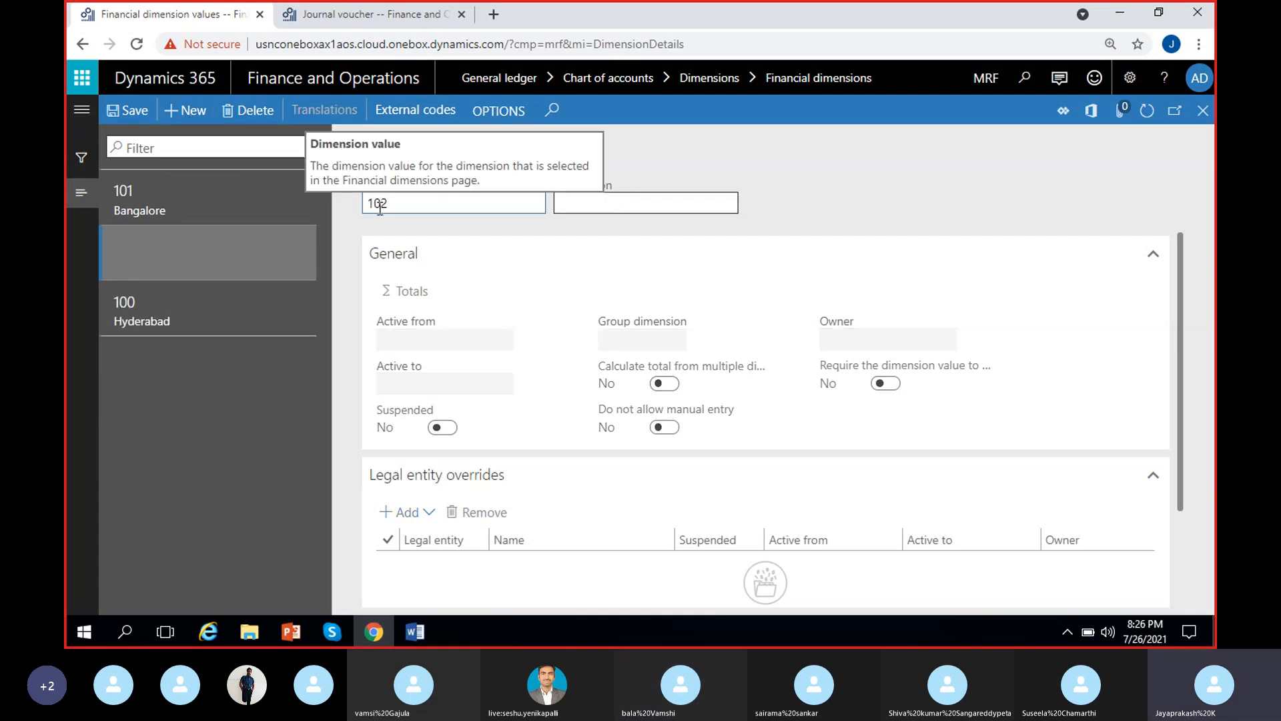
{"action": "left_click", "coordinate": [594, 203]}
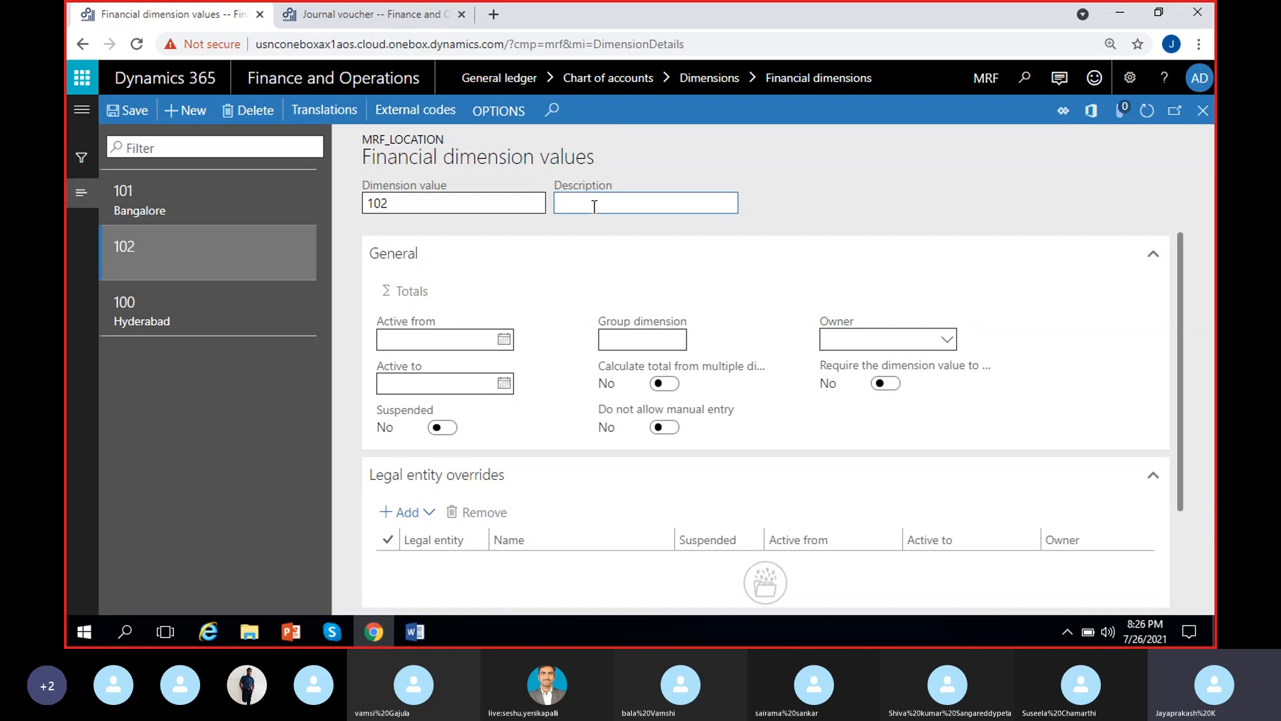
{"action": "type", "text": "Chennai"}
{"action": "left_click", "coordinate": [129, 111]}
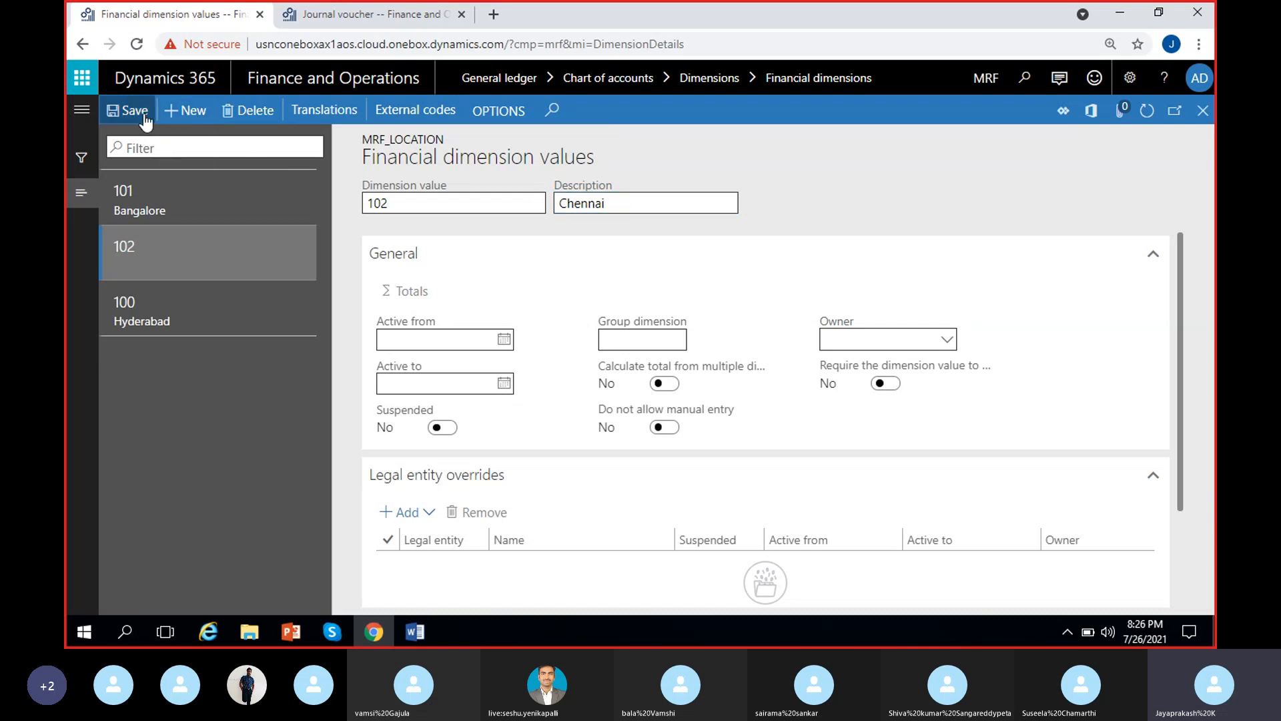
Add dimension value 103 with the description Mumbai to MRF_Location
{"action": "left_click", "coordinate": [194, 111]}
{"action": "type", "text": "103"}
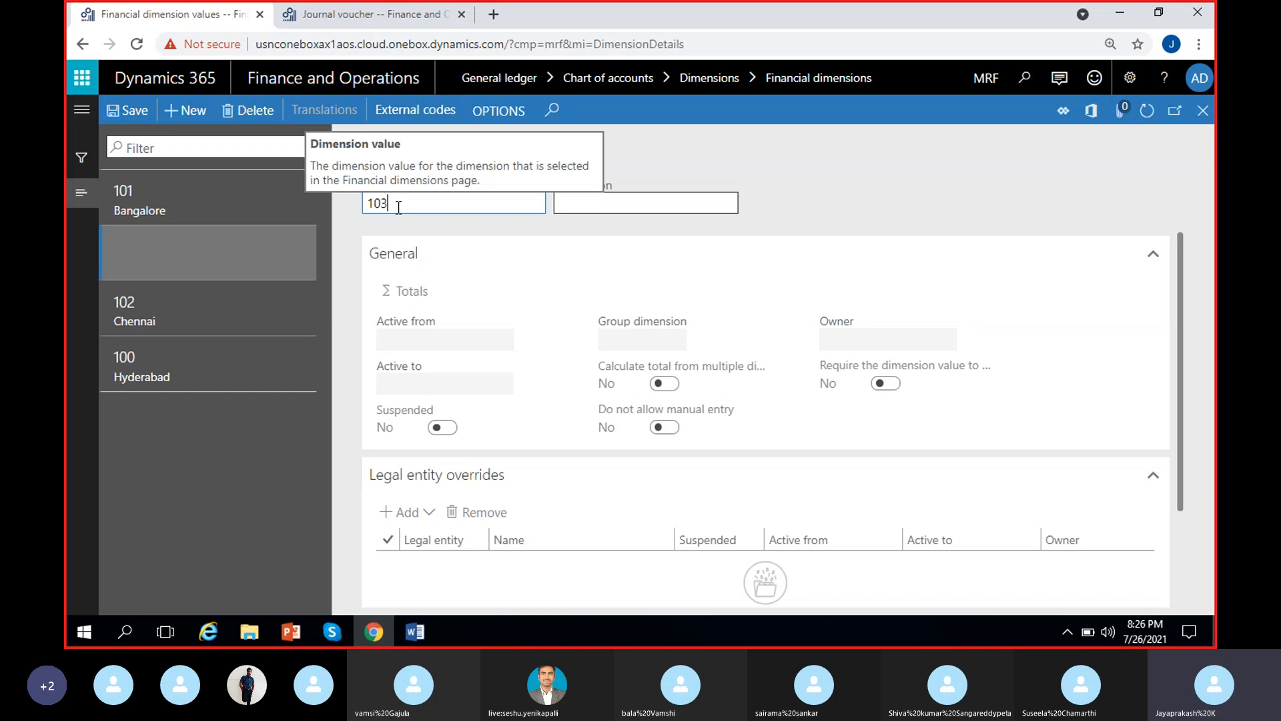
{"action": "left_click", "coordinate": [609, 198]}
{"action": "type", "text": "Mu"}
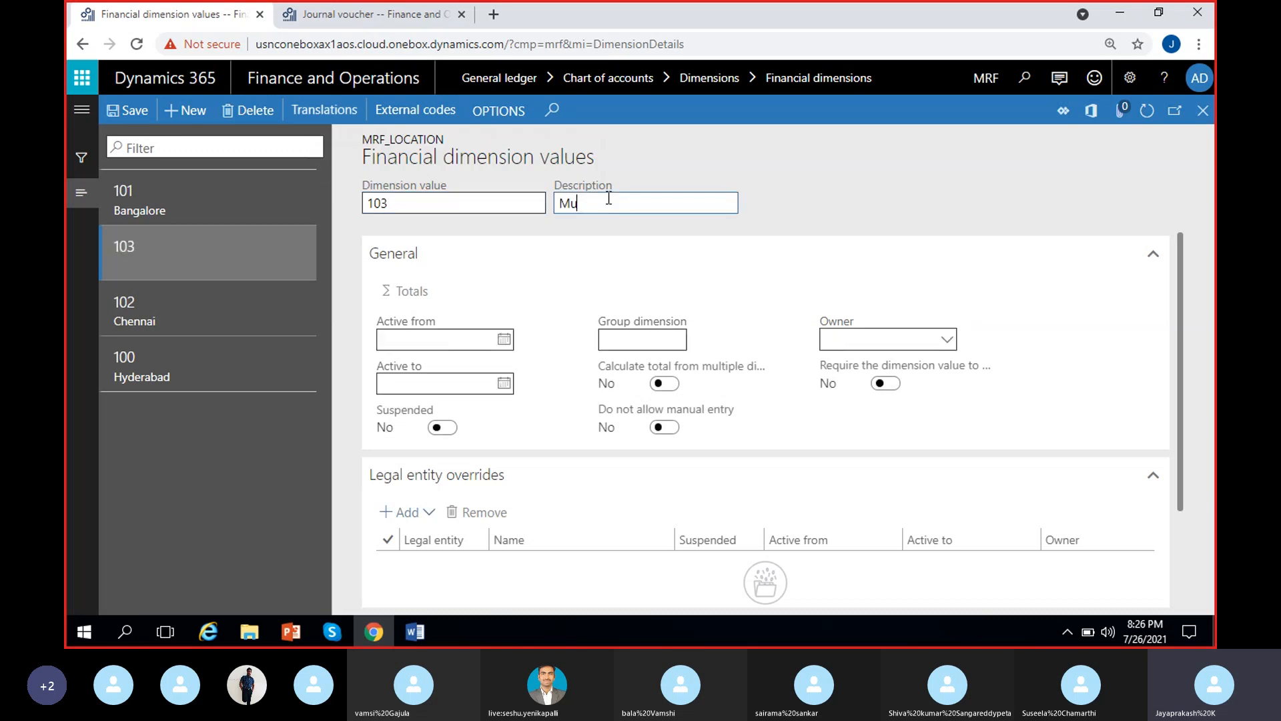
{"action": "type", "text": "mbai"}
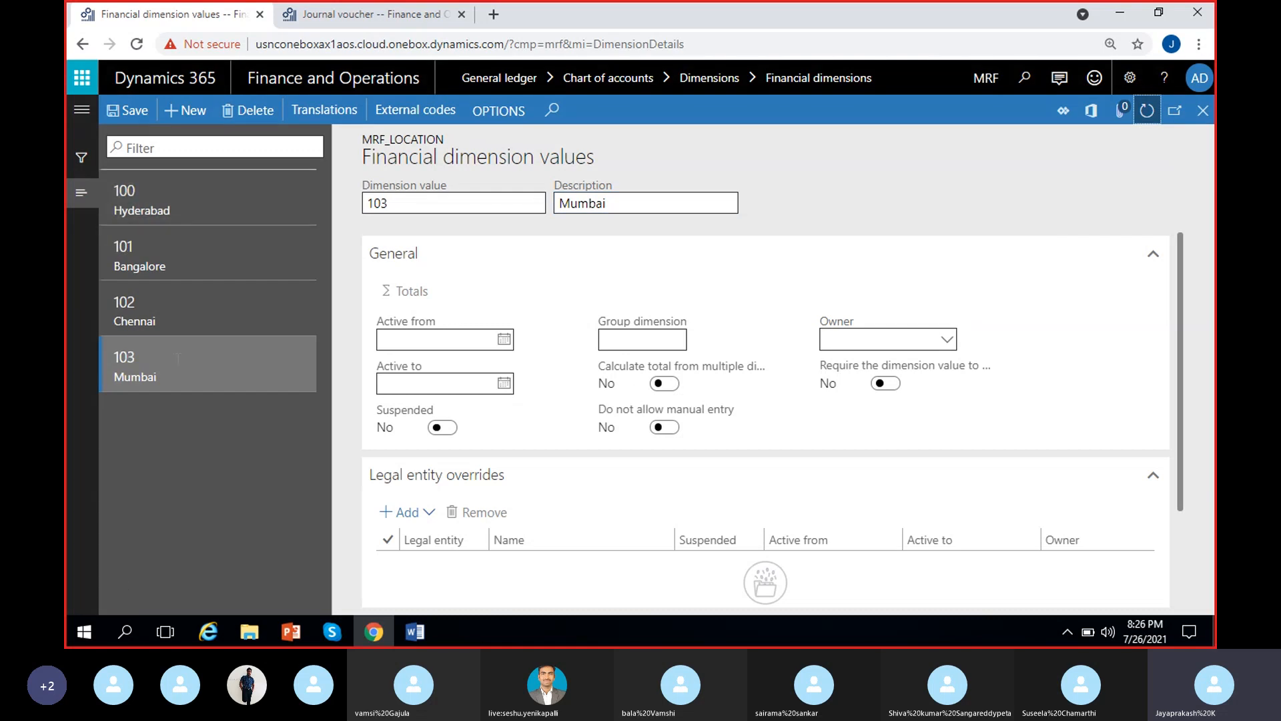
Review the Bangalore, Chennai and Mumbai values of MRF_Location and return to the Financial dimensions page
{"action": "left_click", "coordinate": [192, 262]}
{"action": "left_click", "coordinate": [219, 301]}
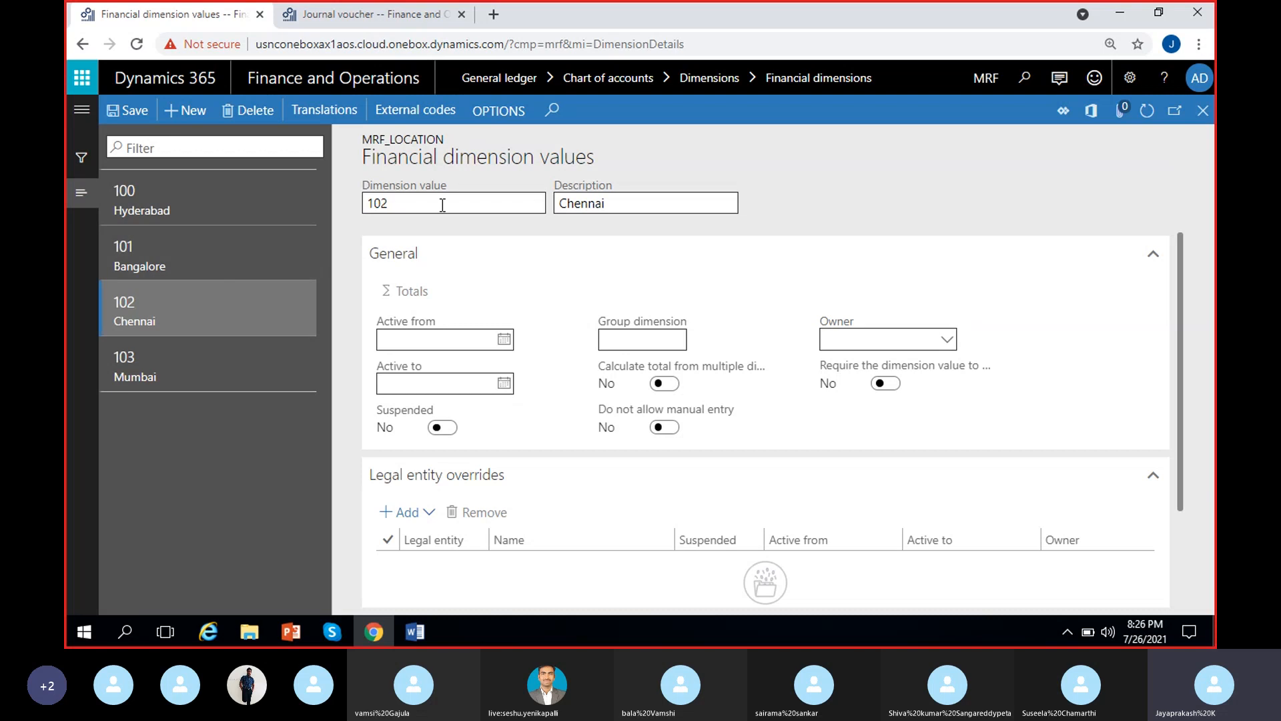
{"action": "left_click", "coordinate": [234, 350]}
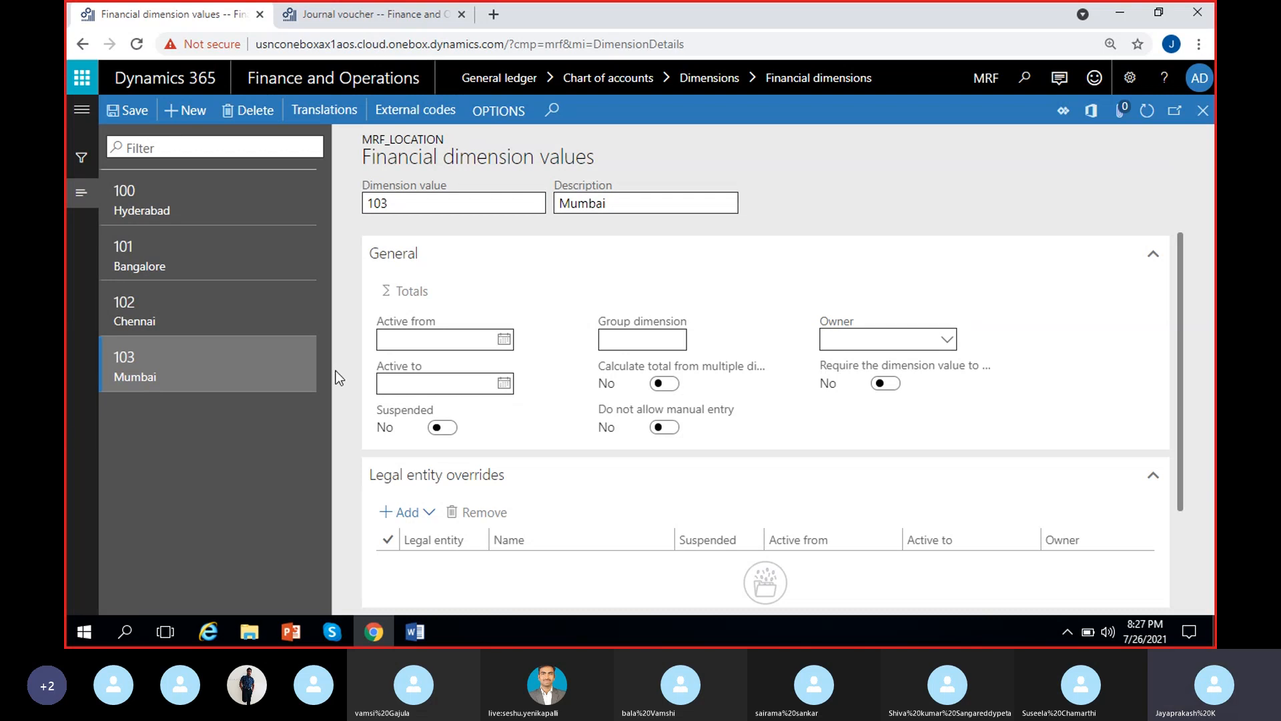
{"action": "left_click", "coordinate": [1203, 110]}
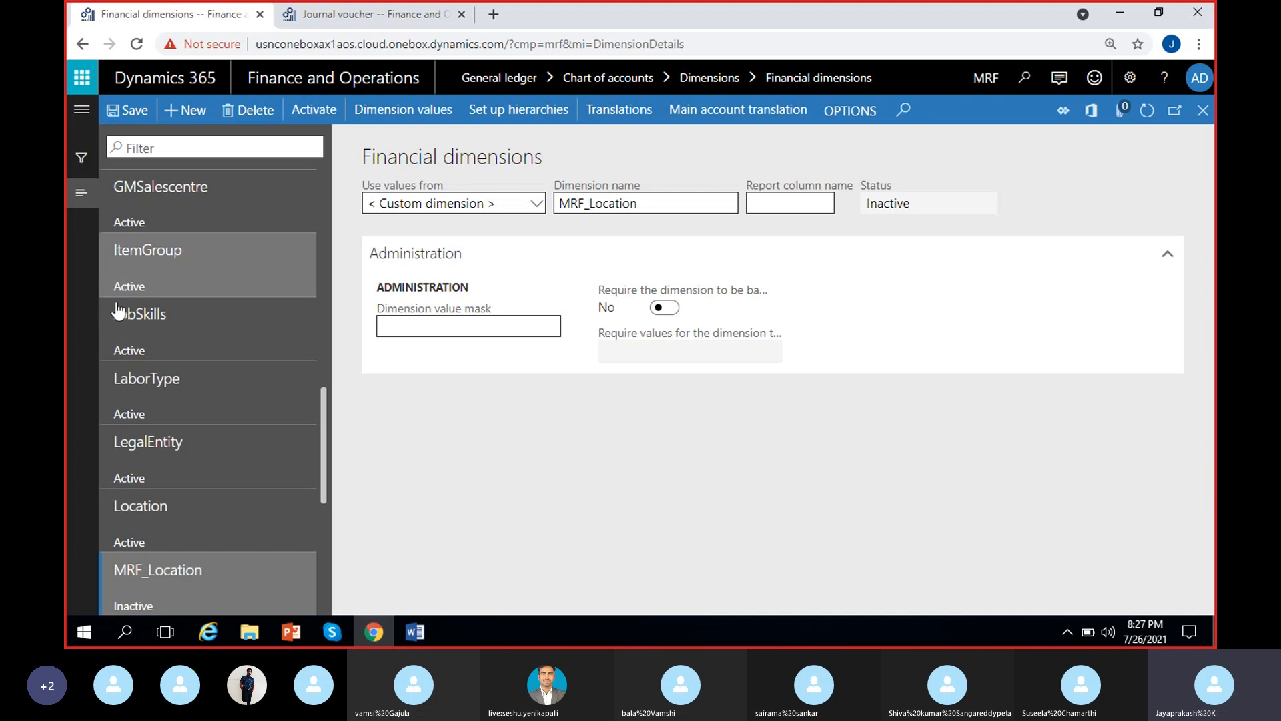
Create a new financial dimension that uses < Custom dimension > values, name it MRF_Department and save it
{"action": "left_click", "coordinate": [185, 111]}
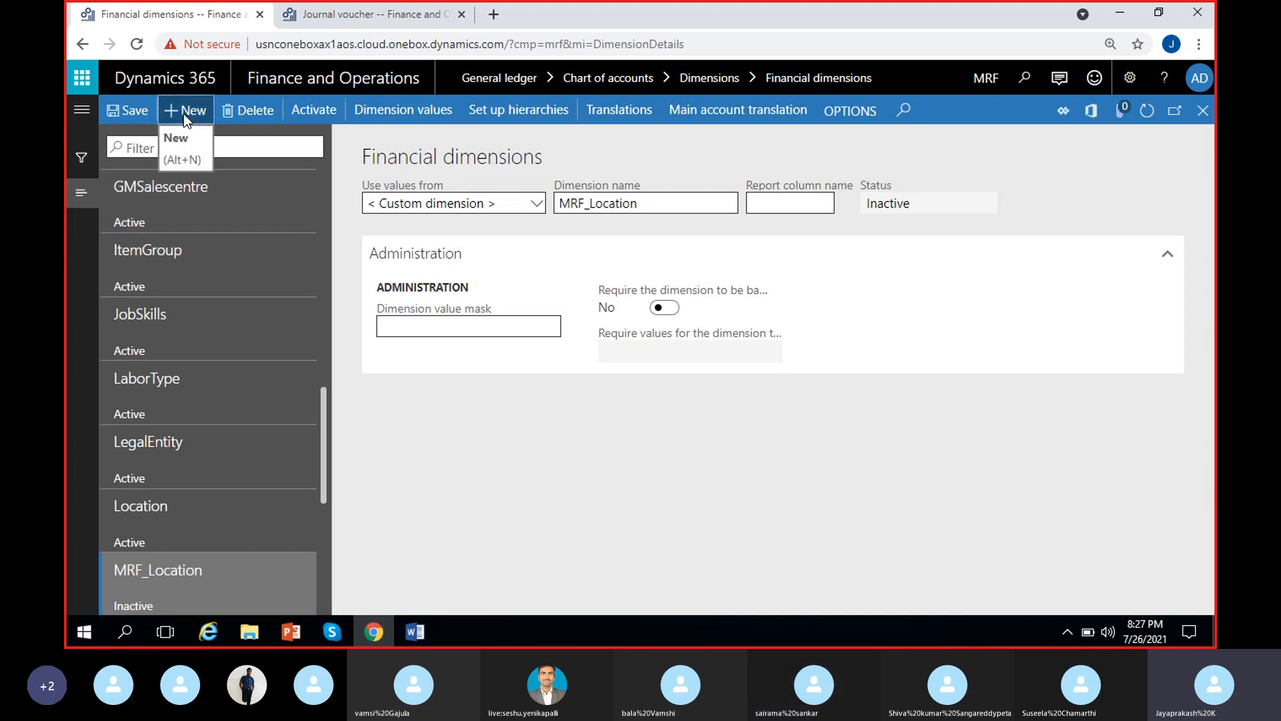
{"action": "left_click", "coordinate": [537, 204]}
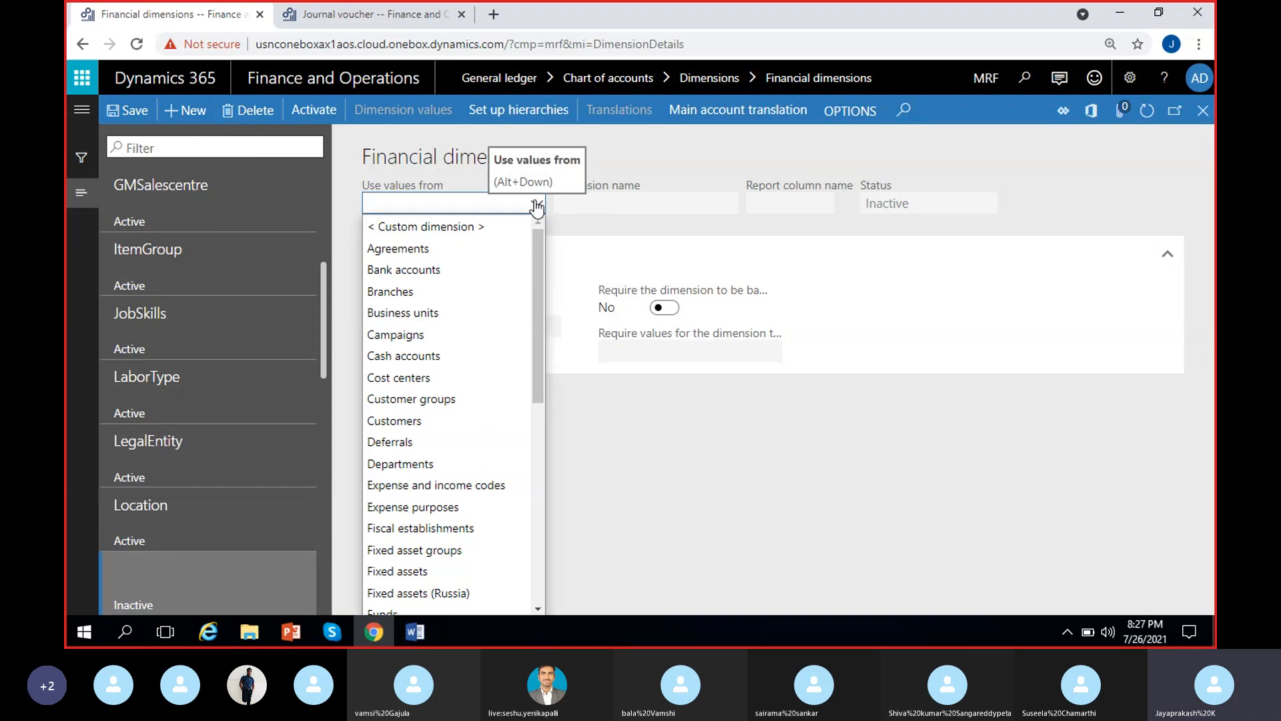
{"action": "left_click", "coordinate": [424, 229]}
{"action": "left_click", "coordinate": [599, 200]}
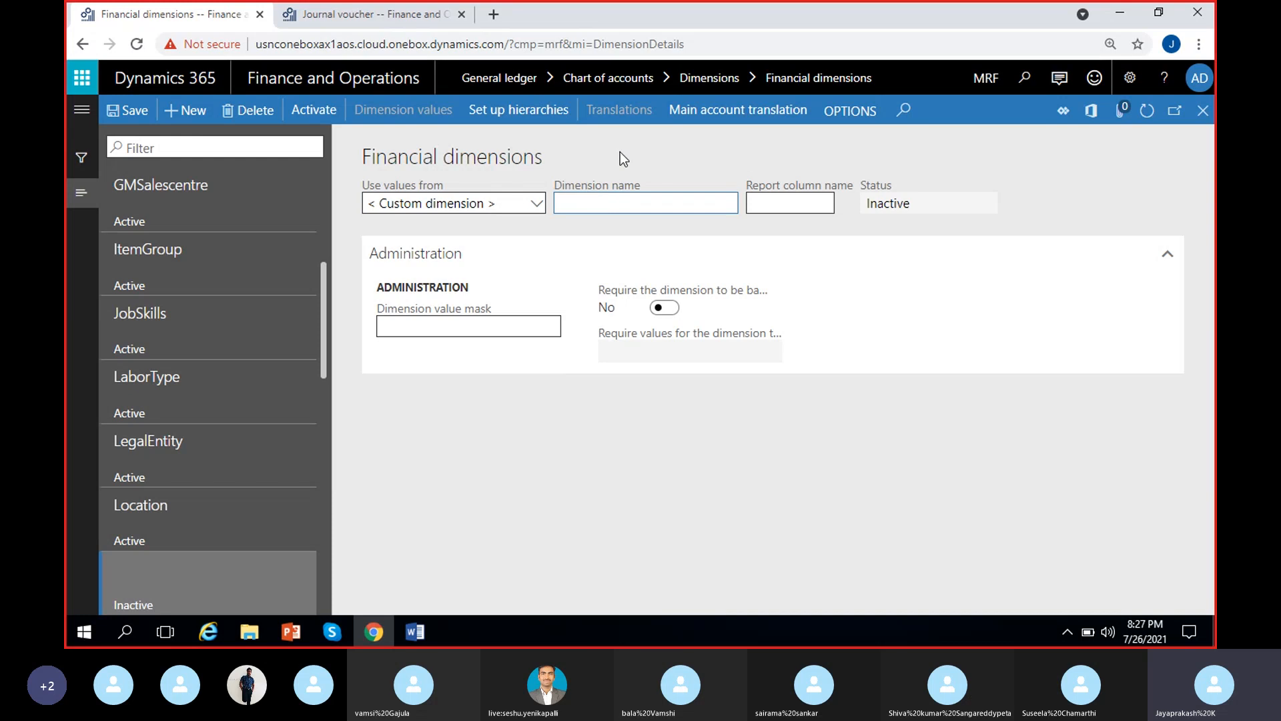
{"action": "type", "text": "MRF_Department"}
{"action": "left_click", "coordinate": [667, 171]}
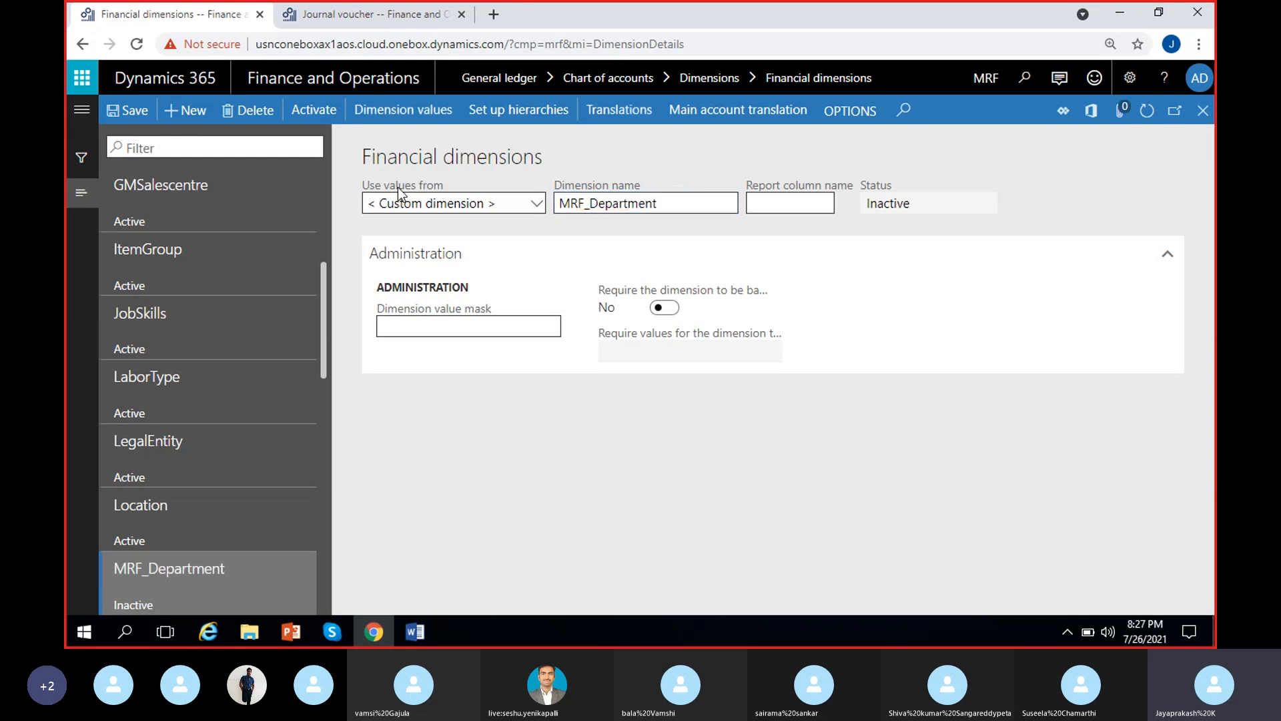
{"action": "left_click", "coordinate": [130, 112]}
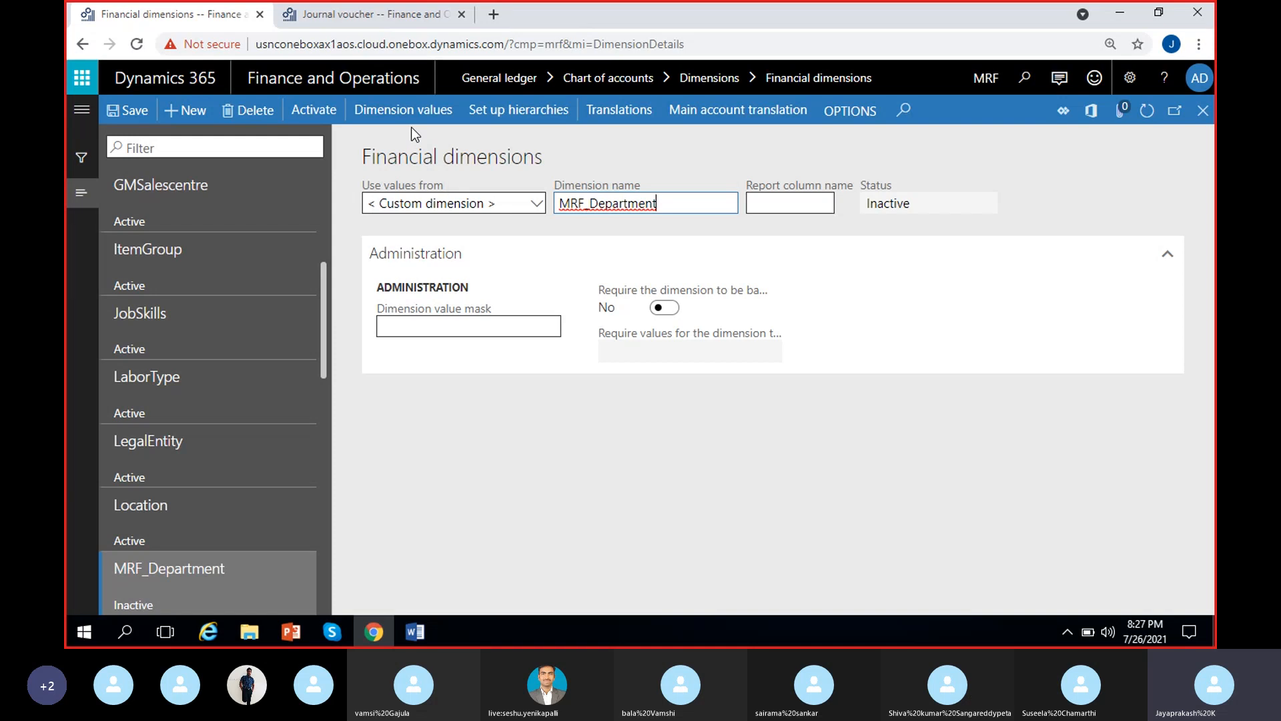
Open the dimension values of MRF_Department, dismiss the edit notice and add value 200 with the description Finance
{"action": "left_click", "coordinate": [407, 110]}
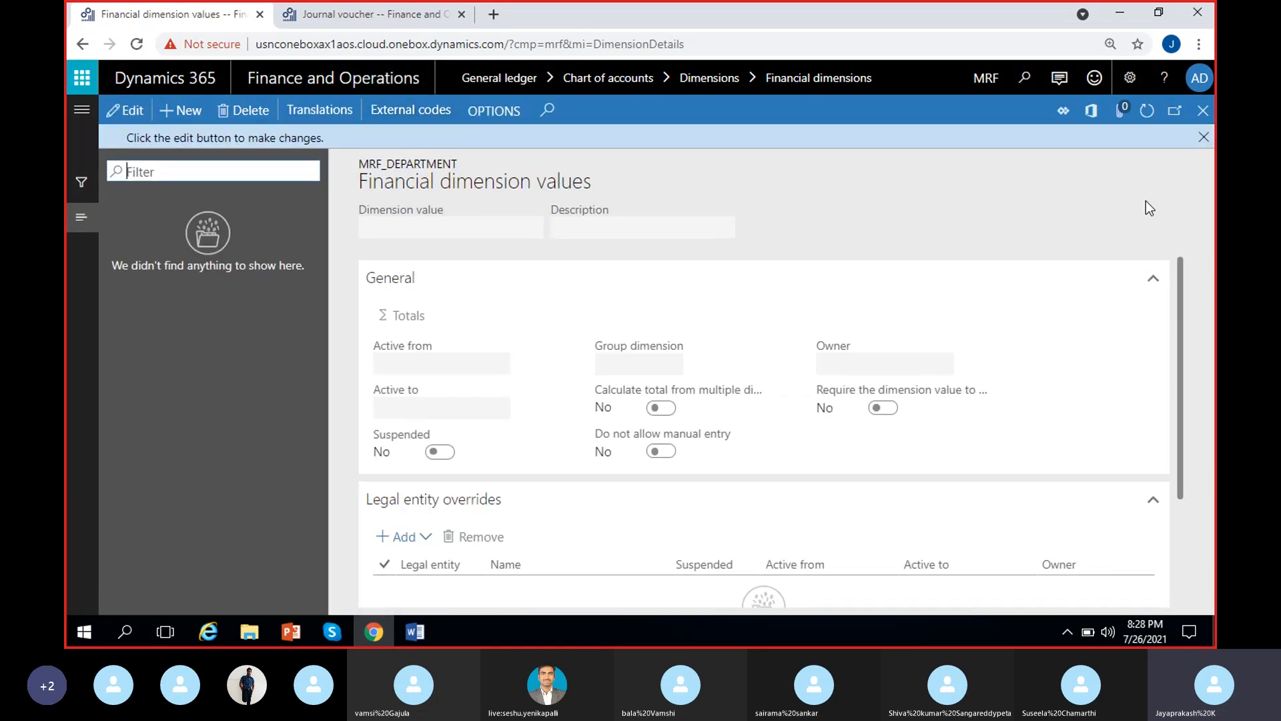
{"action": "left_click", "coordinate": [1204, 137]}
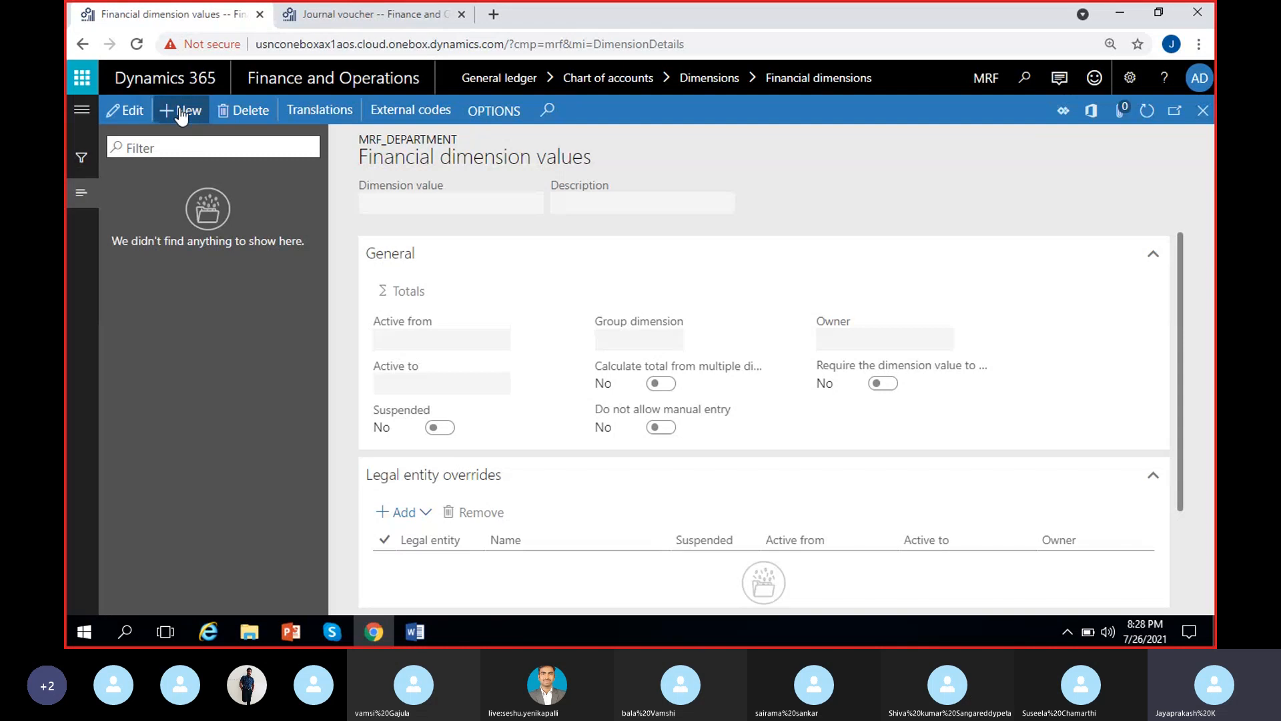
{"action": "key", "text": "alt+n"}
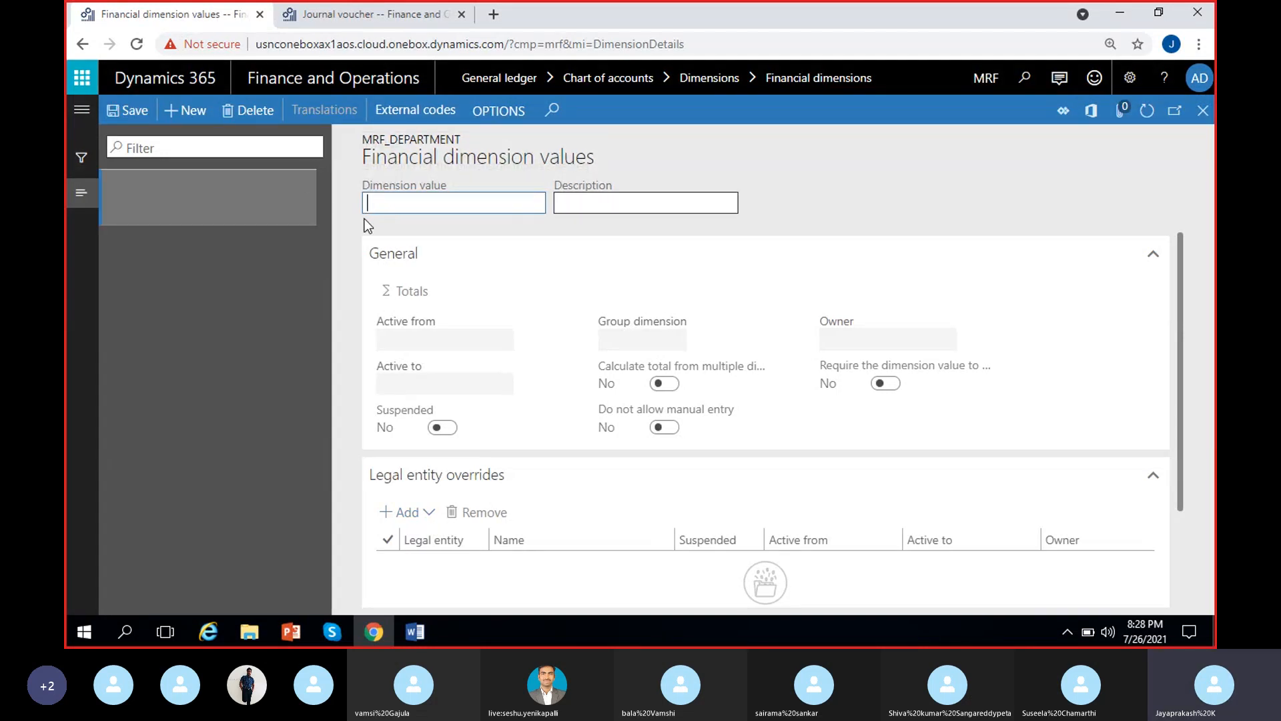
{"action": "type", "text": "200"}
{"action": "left_click", "coordinate": [644, 204]}
{"action": "type", "text": "Finance"}
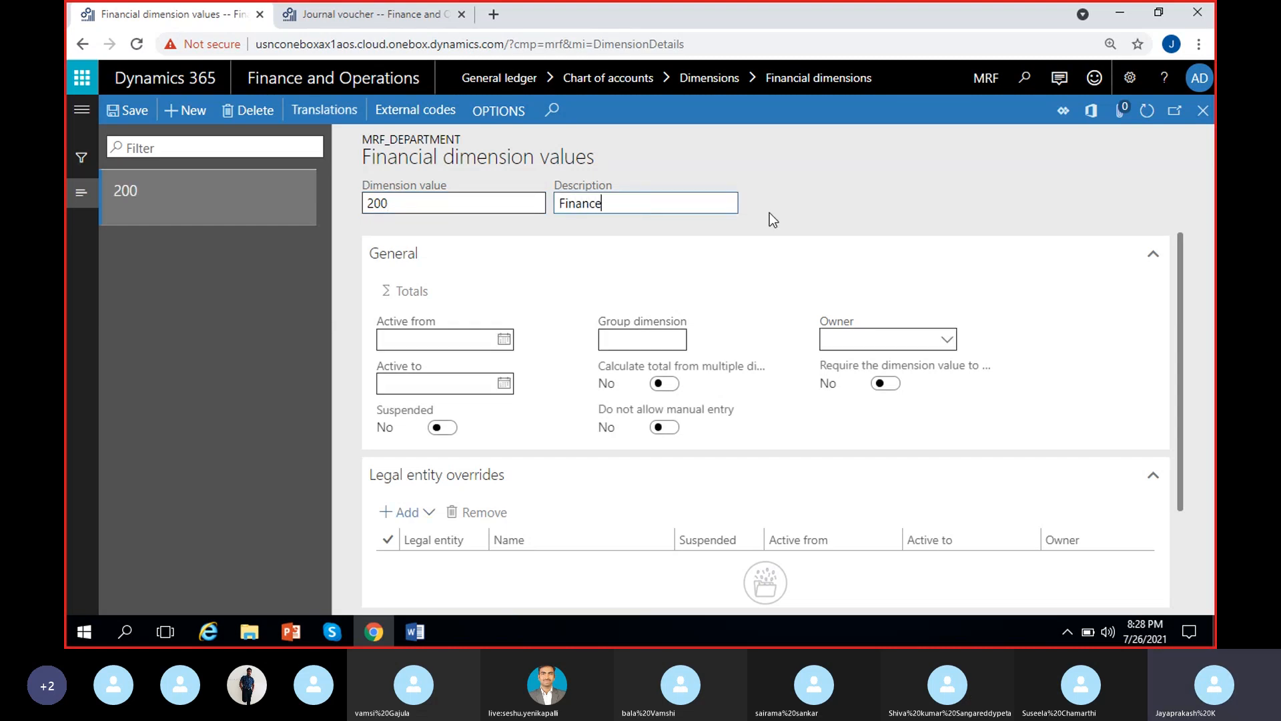
{"action": "left_click", "coordinate": [790, 210]}
Add dimension value 201 with the description HR to MRF_Department
{"action": "left_click", "coordinate": [193, 122]}
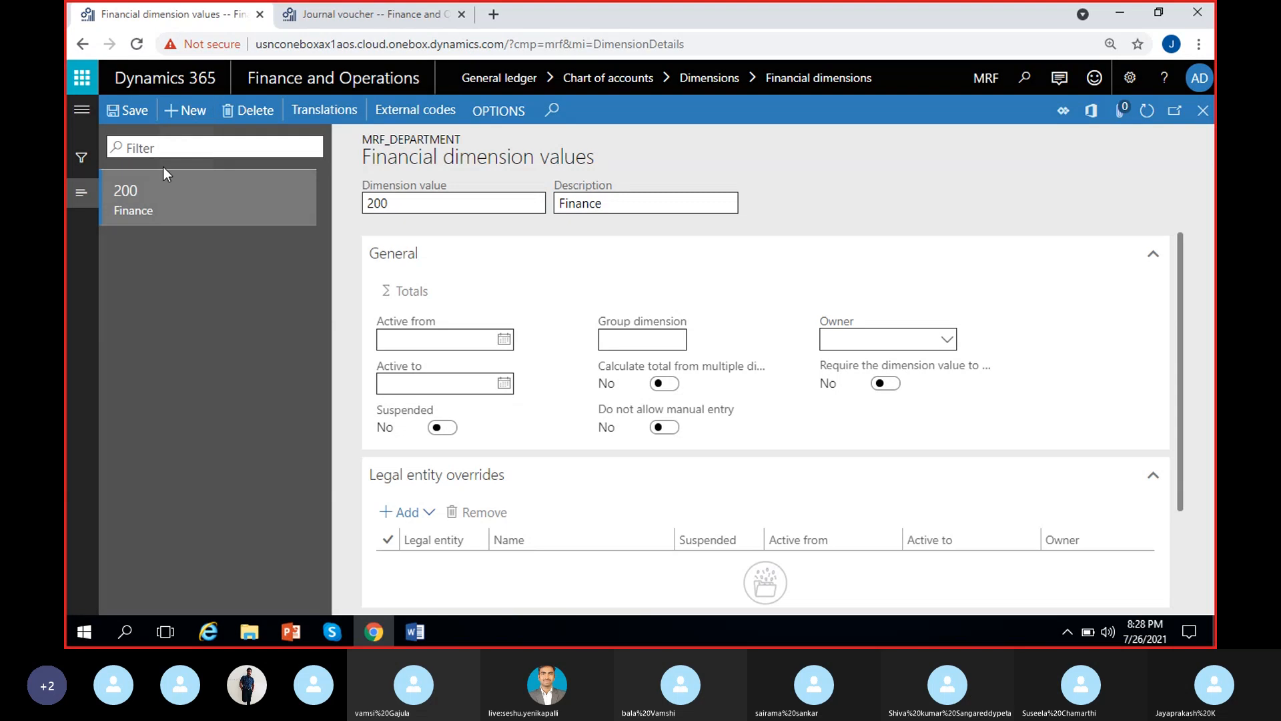
{"action": "type", "text": "201"}
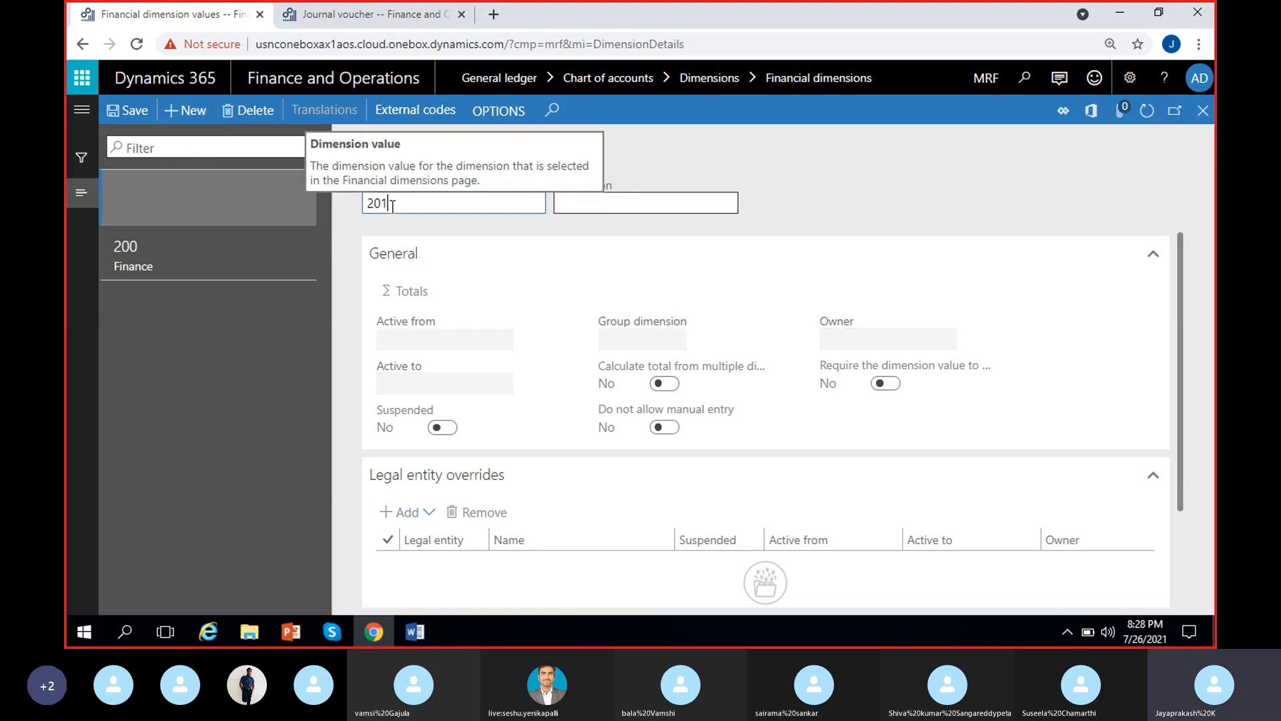
{"action": "left_click", "coordinate": [629, 203]}
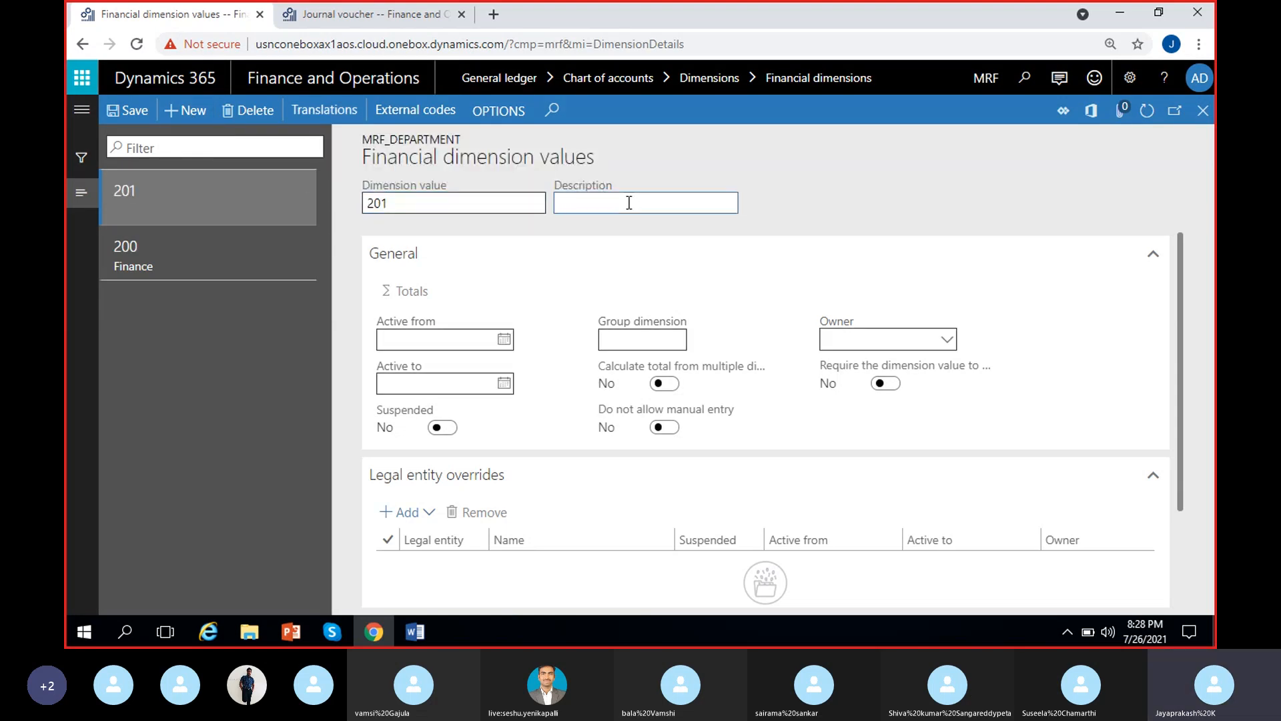
{"action": "type", "text": "HR"}
Add dimension value 202 with the description Sales&Marketing to MRF_Department
{"action": "left_click", "coordinate": [204, 116]}
{"action": "type", "text": "2002"}
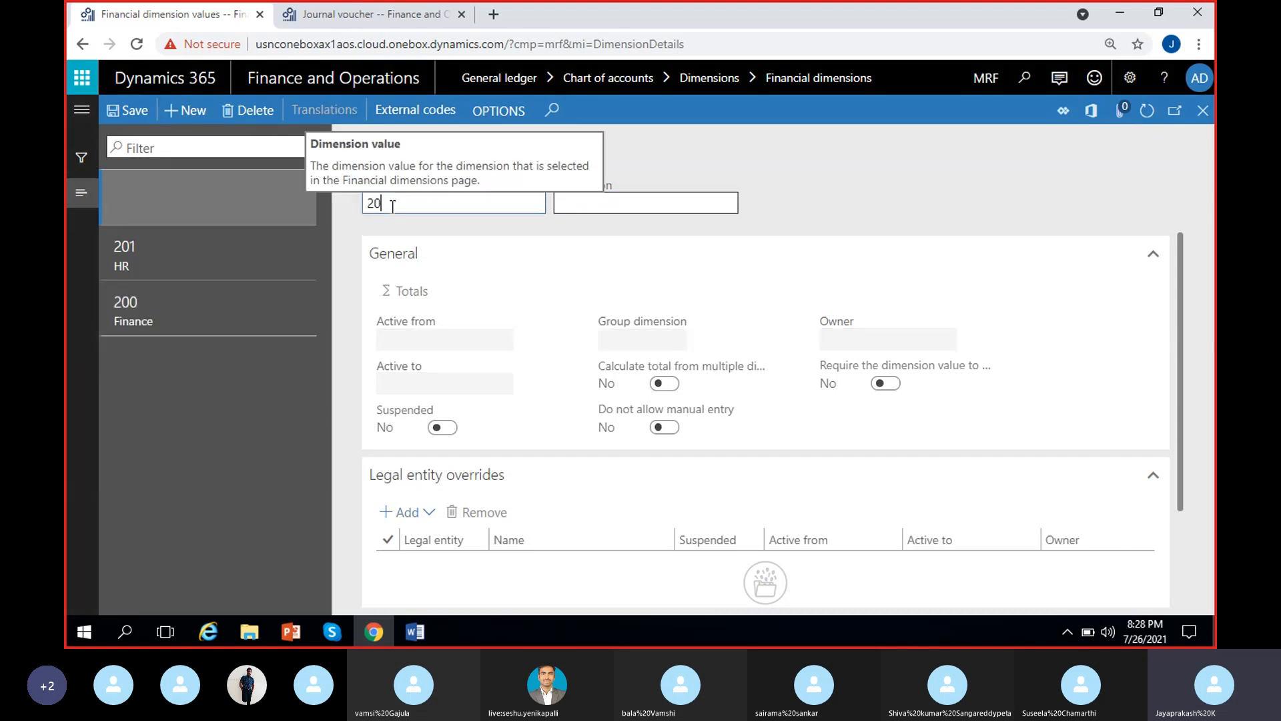
{"action": "key", "text": "BackSpace"}
{"action": "key", "text": "BackSpace"}
{"action": "type", "text": "2"}
{"action": "left_click", "coordinate": [596, 202]}
{"action": "type", "text": "S"}
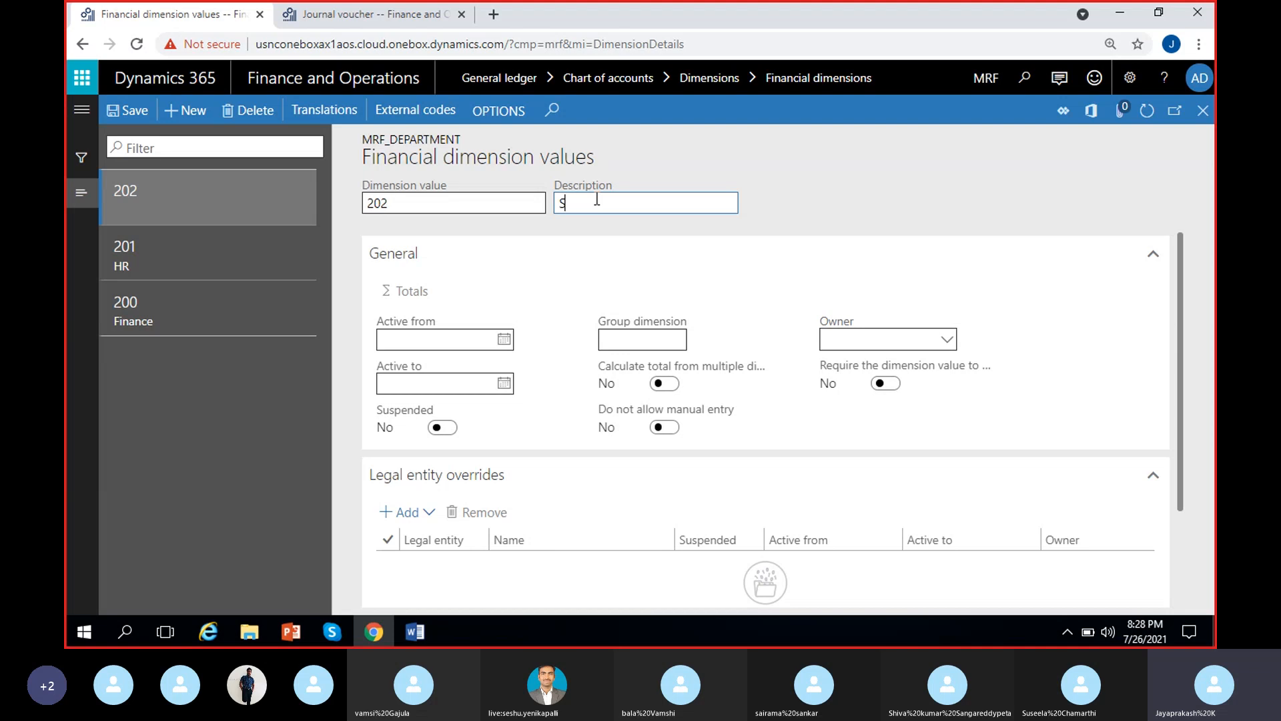
{"action": "type", "text": "ales"}
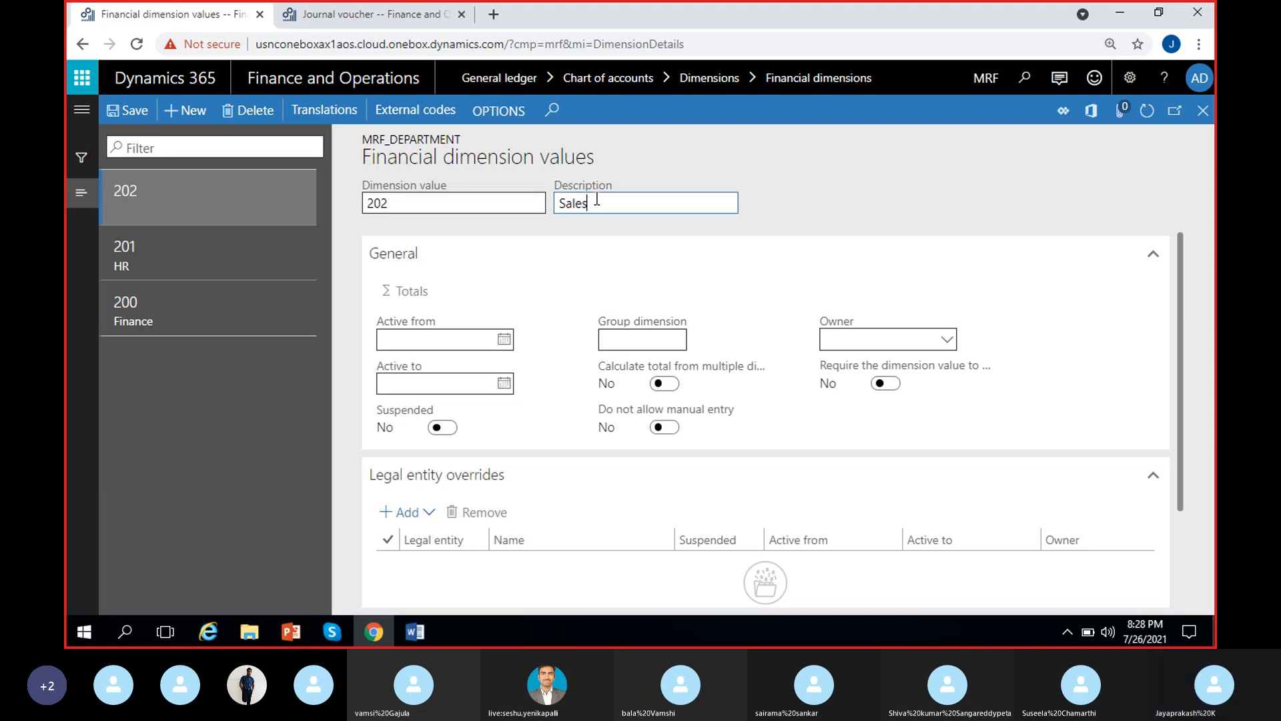
{"action": "type", "text": "&M"}
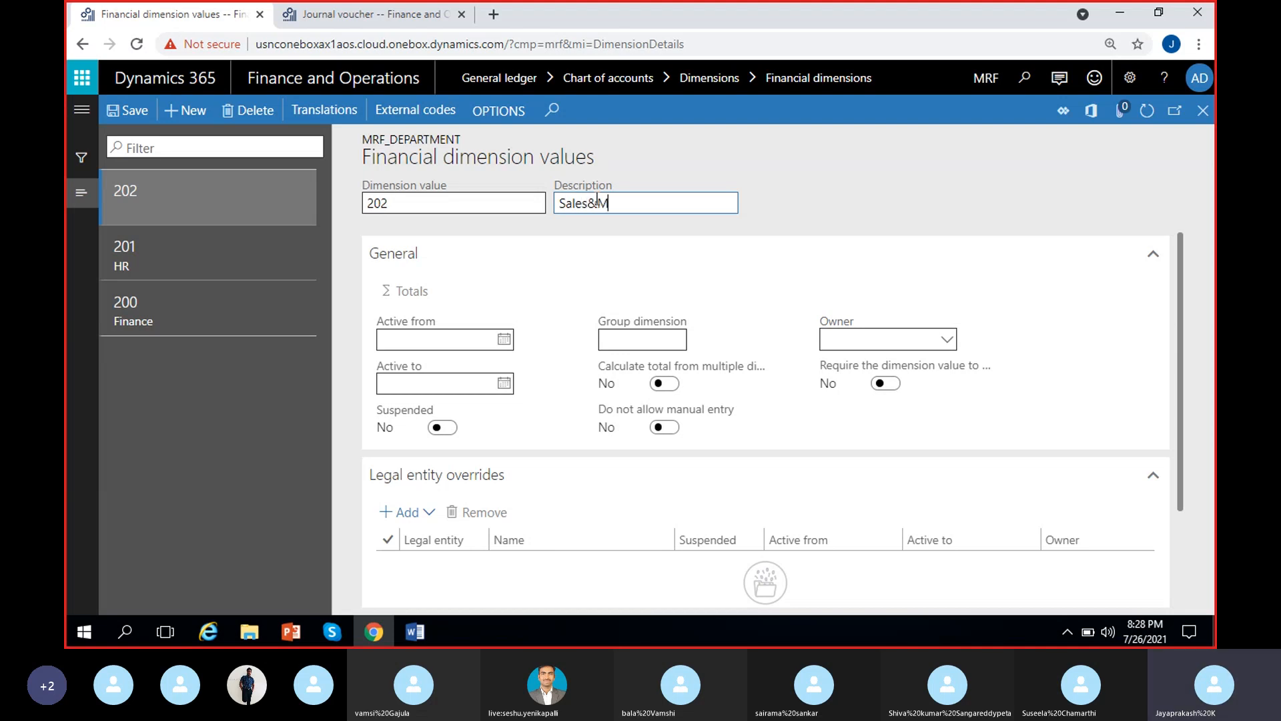
{"action": "type", "text": "arketing"}
Add dimension value 203 with the description Operations to MRF_Department and save it
{"action": "left_click", "coordinate": [191, 112]}
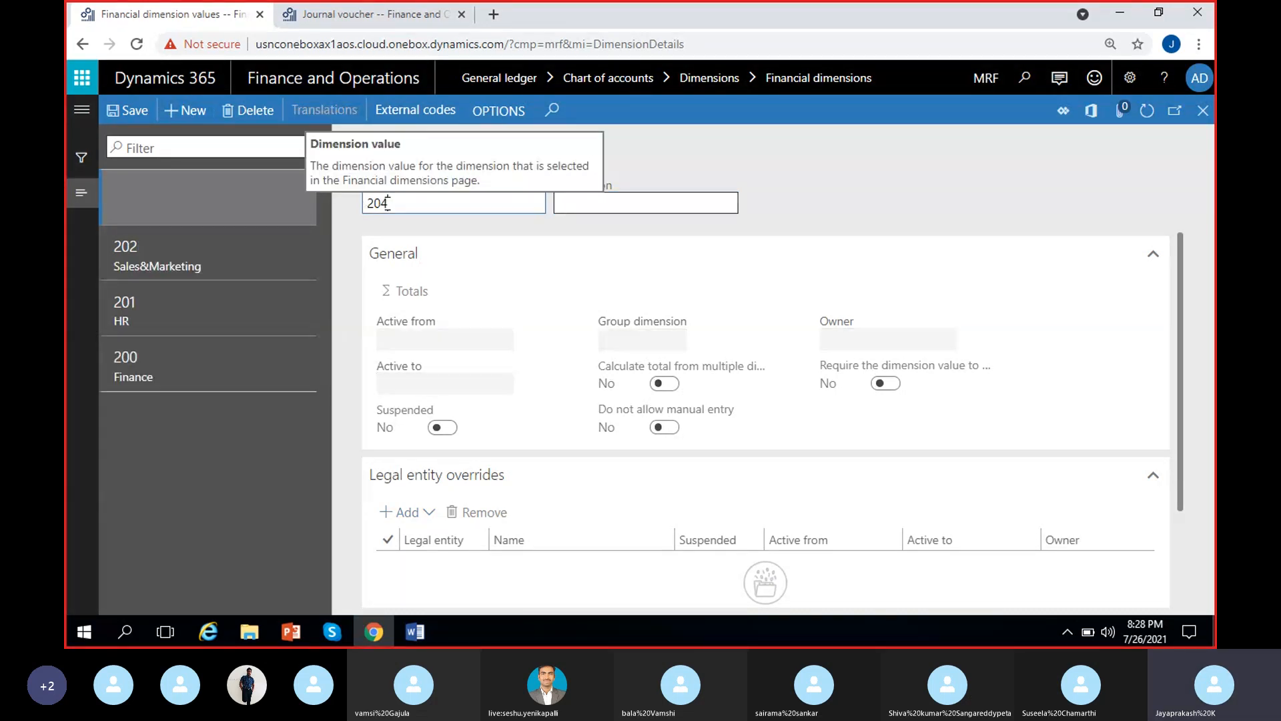
{"action": "left_click", "coordinate": [616, 207]}
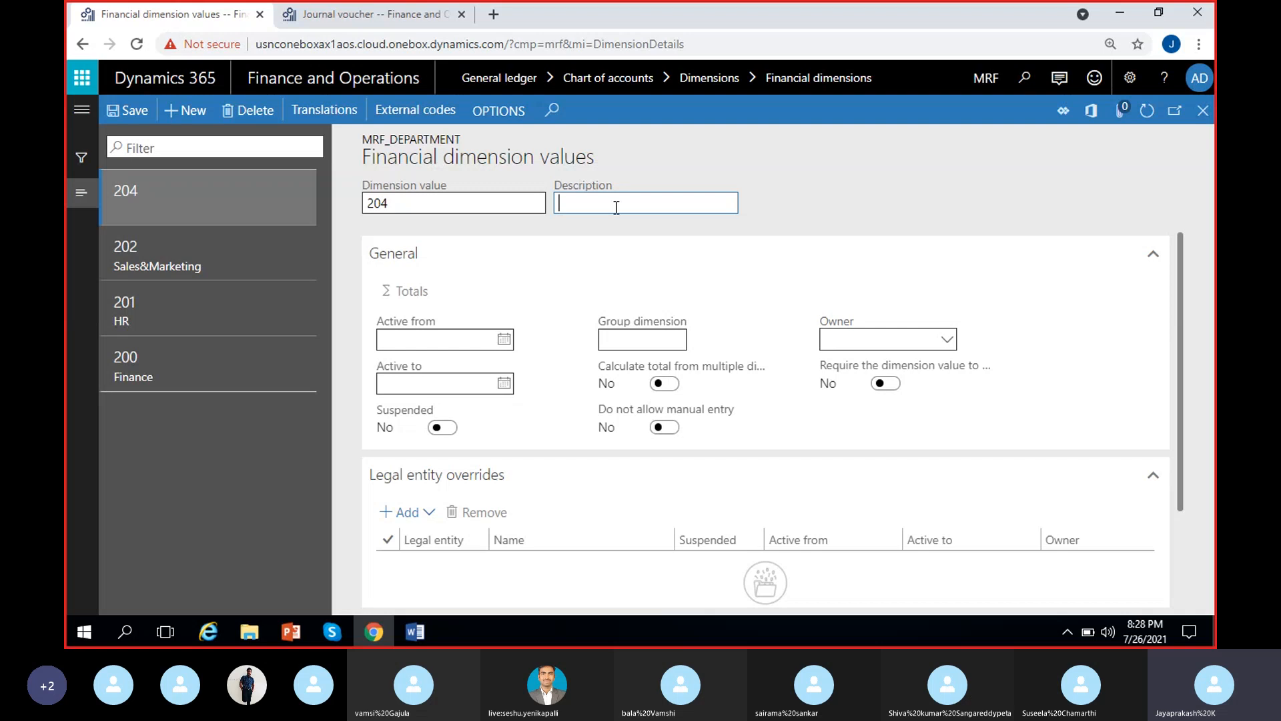
{"action": "left_click", "coordinate": [535, 193]}
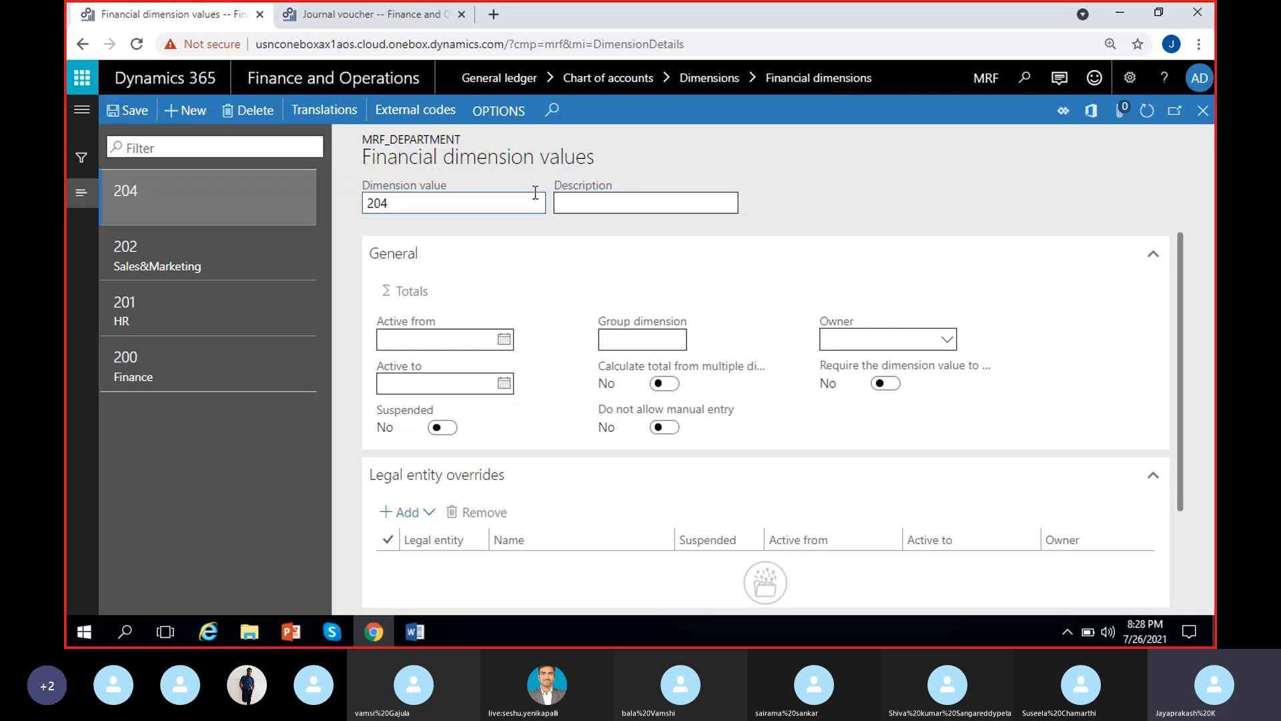
{"action": "key", "text": "BackSpace"}
{"action": "type", "text": "3"}
{"action": "left_click", "coordinate": [638, 204]}
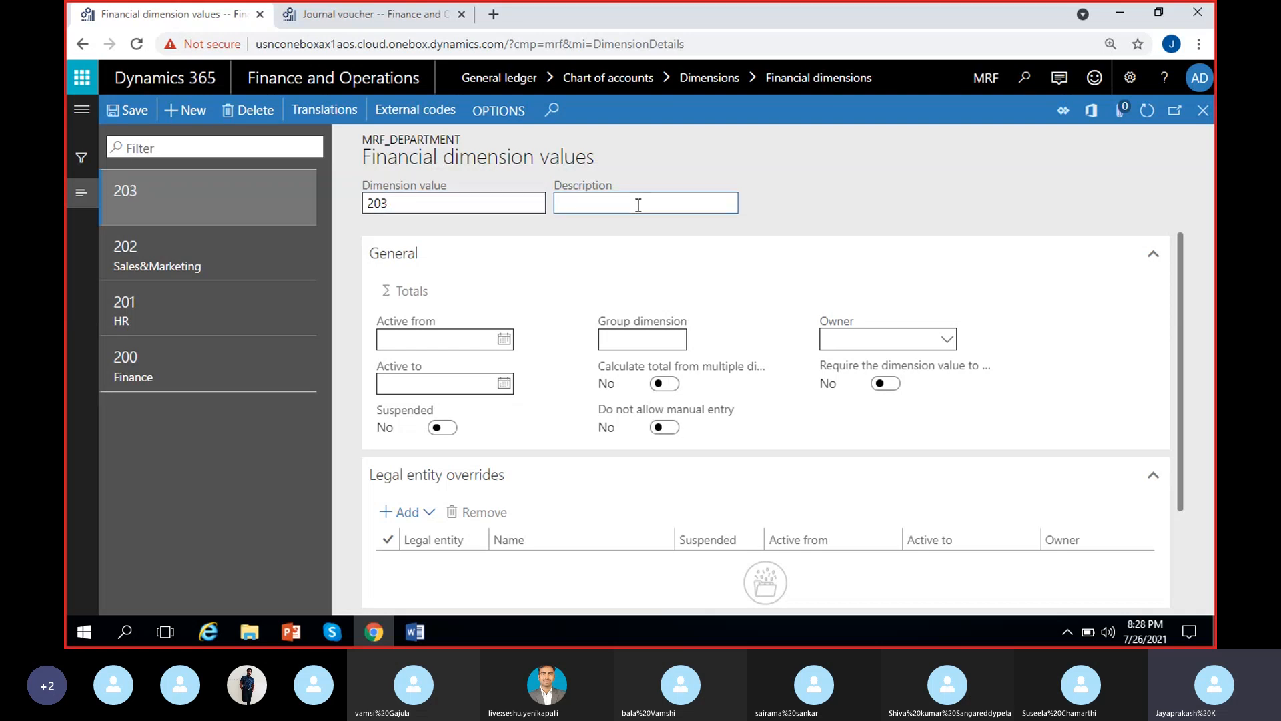
{"action": "type", "text": "Operato"}
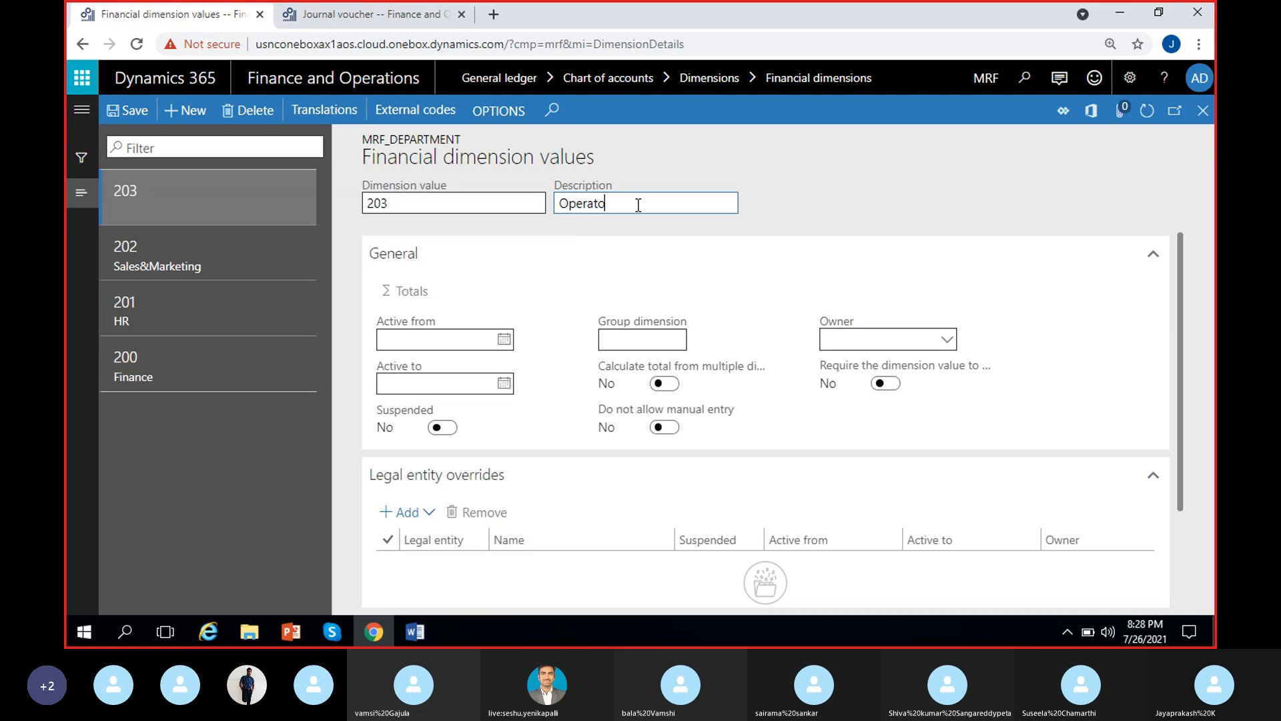
{"action": "key", "text": "BackSpace"}
{"action": "key", "text": "BackSpace"}
{"action": "type", "text": "tions"}
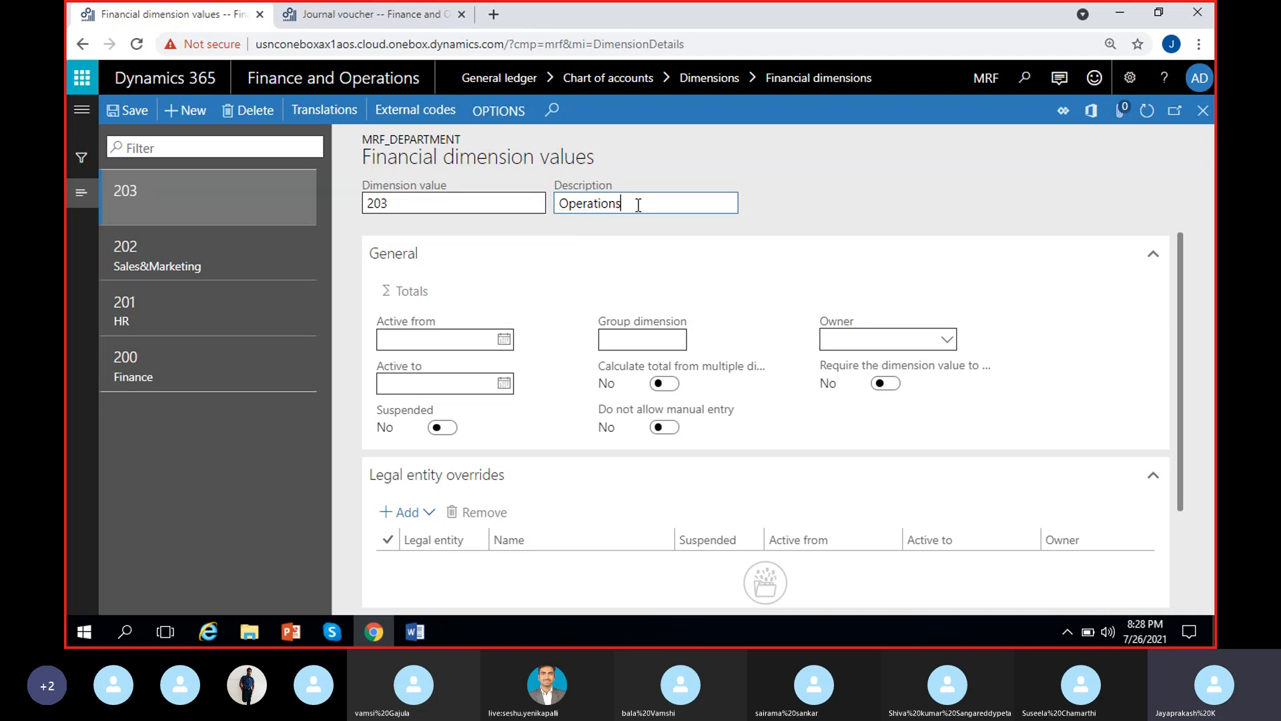
{"action": "left_click", "coordinate": [779, 212]}
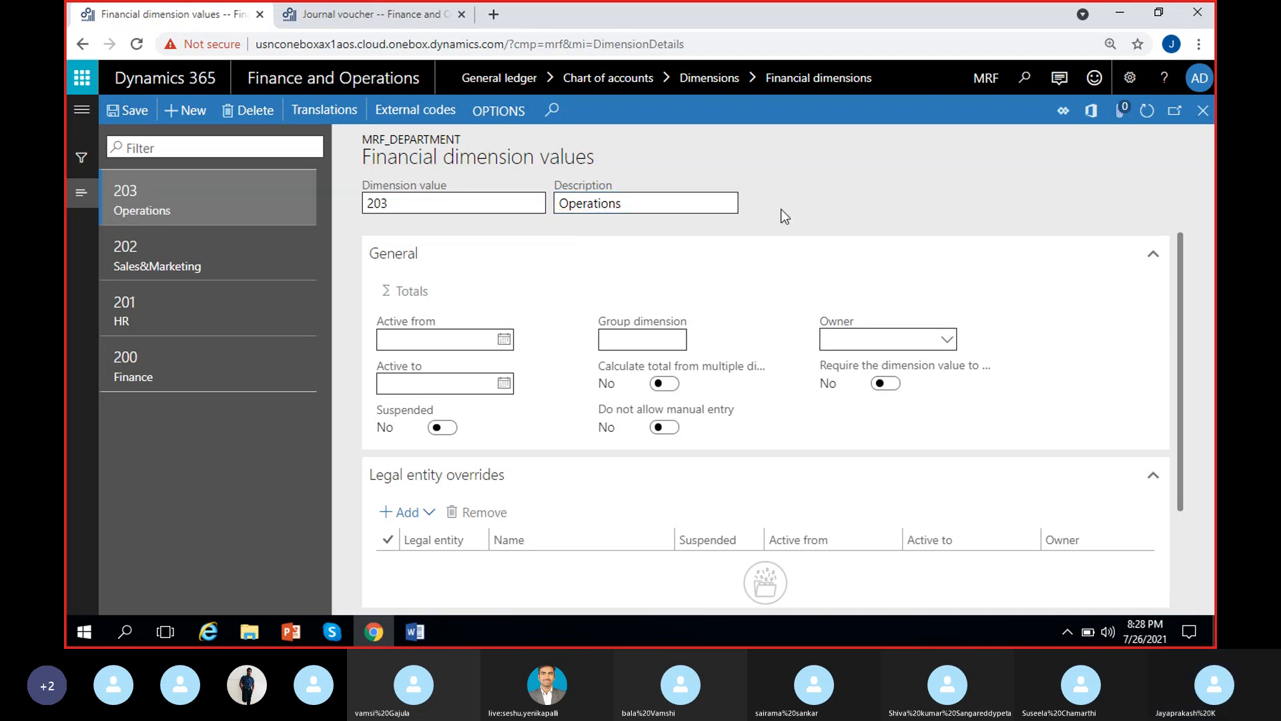
{"action": "left_click", "coordinate": [125, 120]}
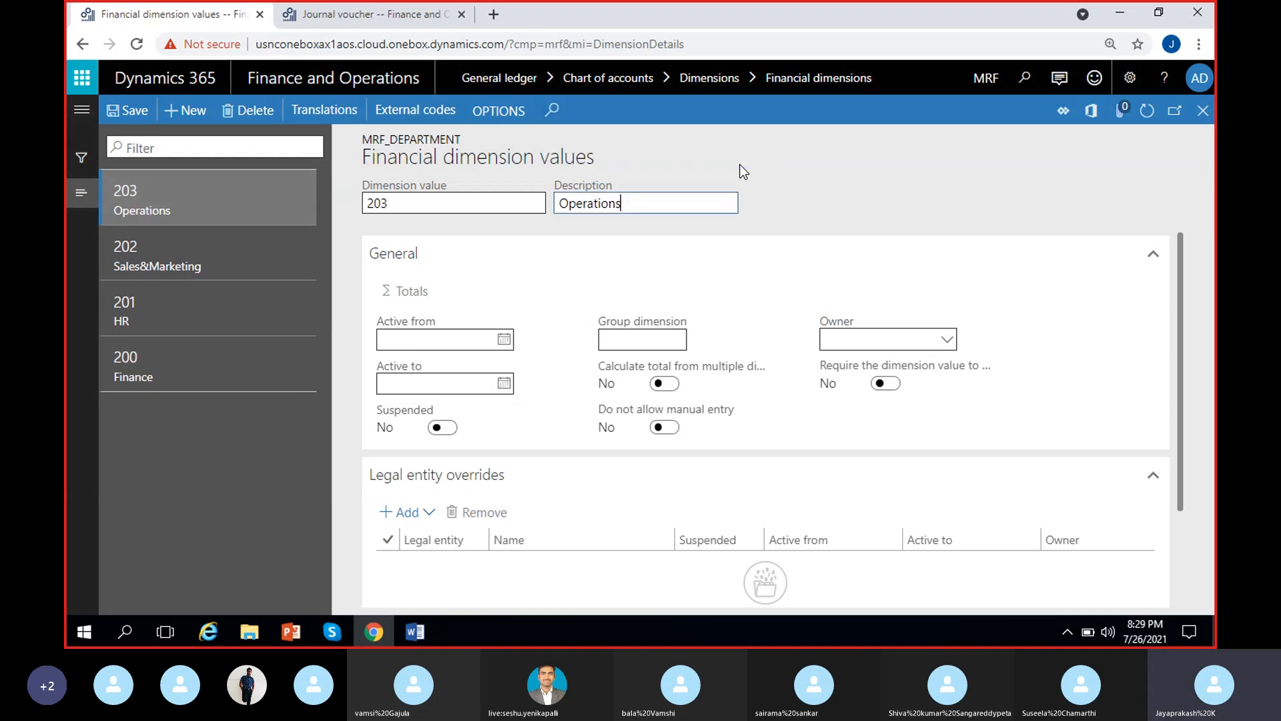
Refresh the list of MRF_Department dimension values and return to the financial dimensions
{"action": "left_click", "coordinate": [1147, 110]}
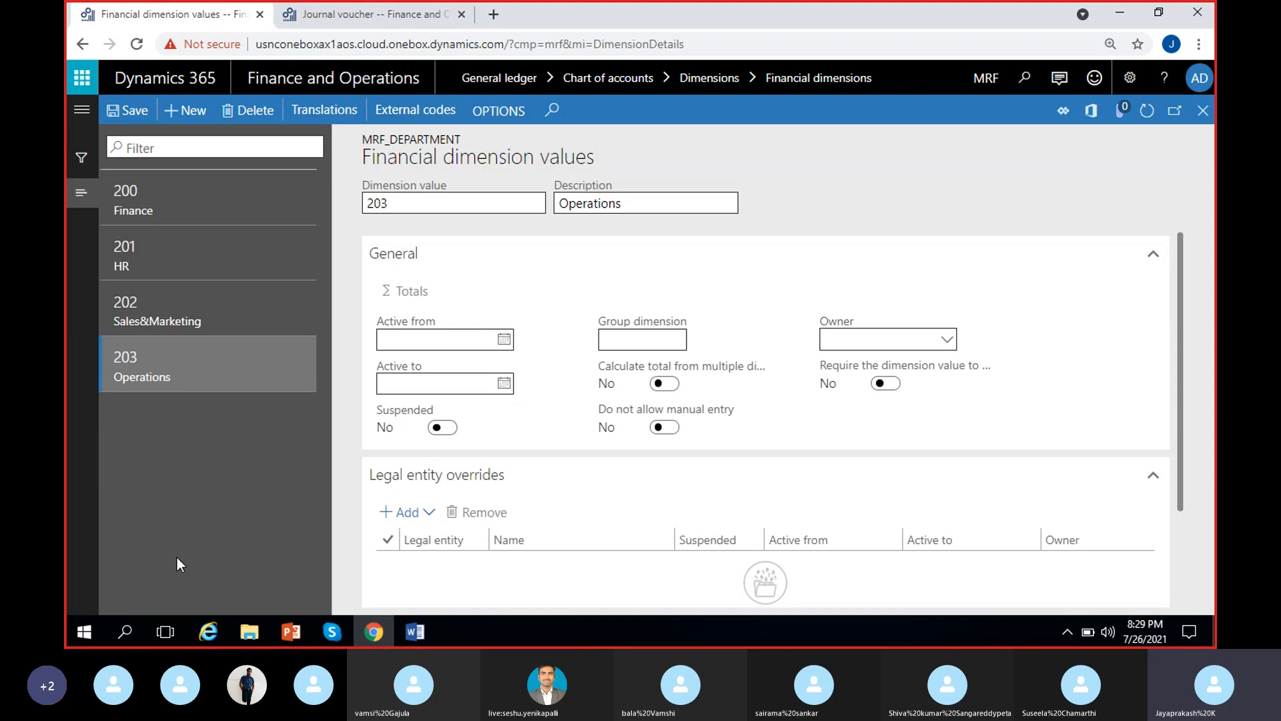
{"action": "left_click", "coordinate": [408, 209]}
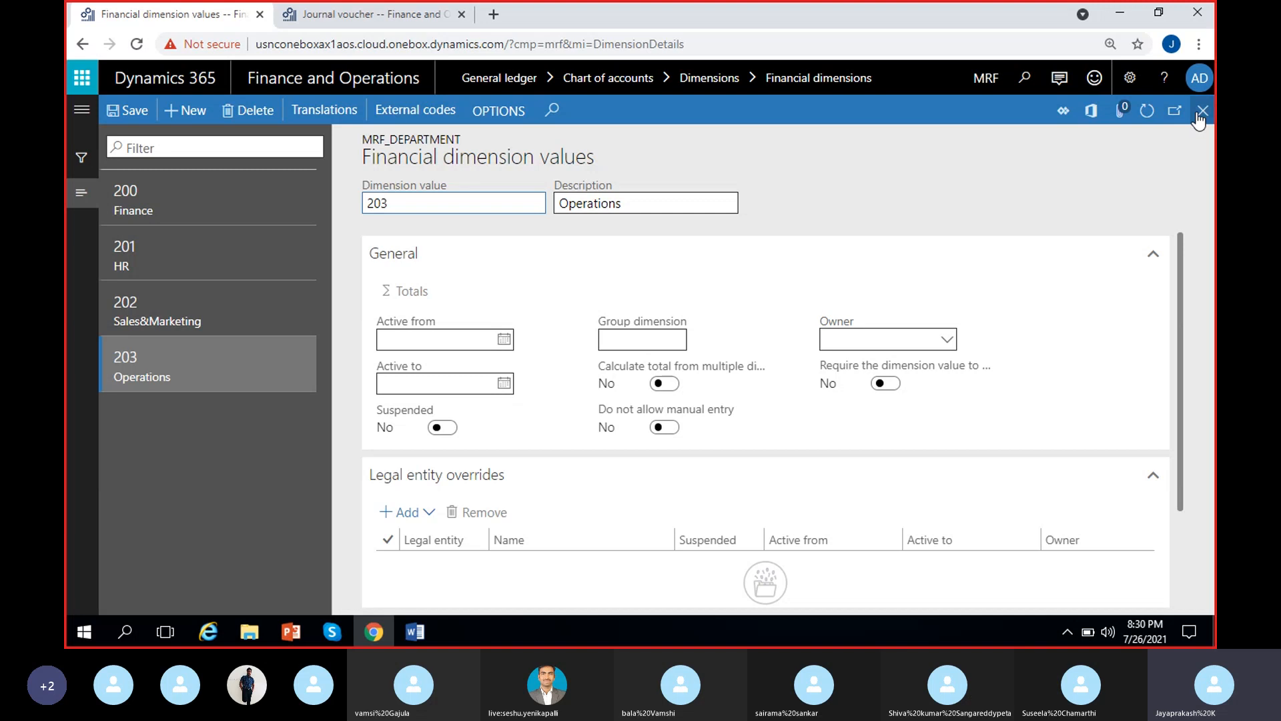
{"action": "left_click", "coordinate": [1201, 112]}
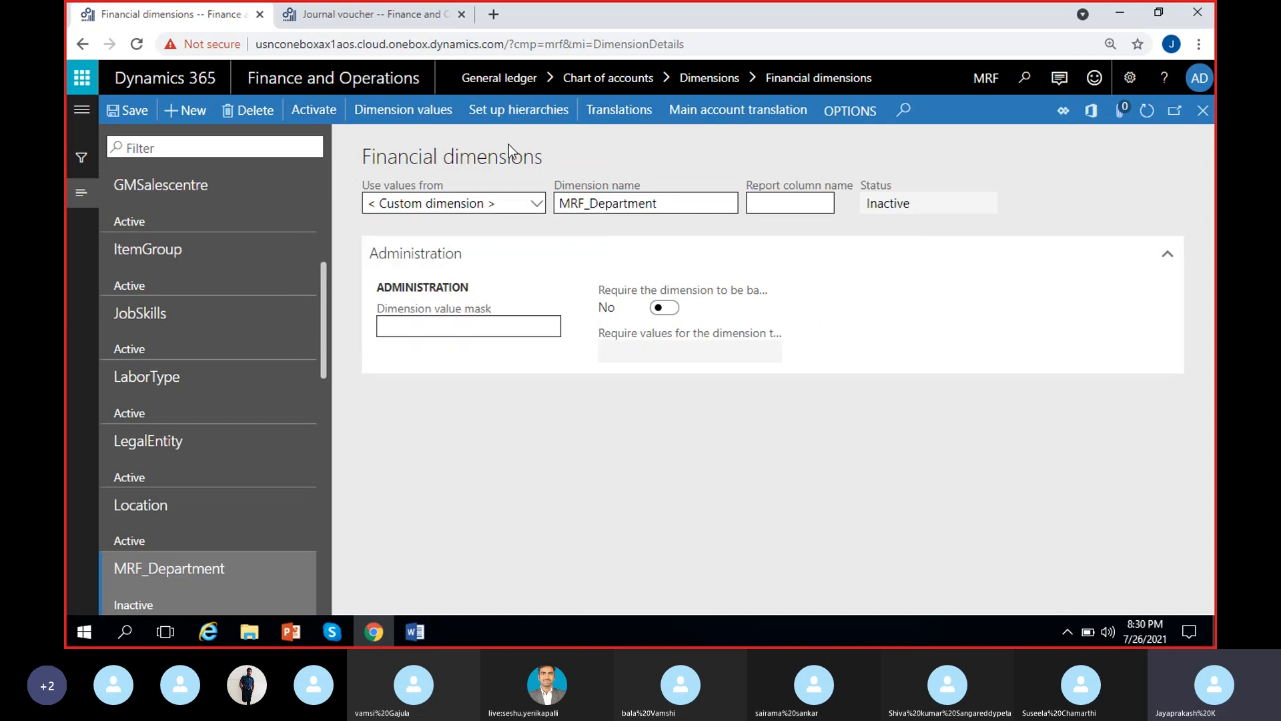
Activate the MRF_Department dimension with batch processing off and dismiss the completion notice
{"action": "left_click", "coordinate": [324, 111]}
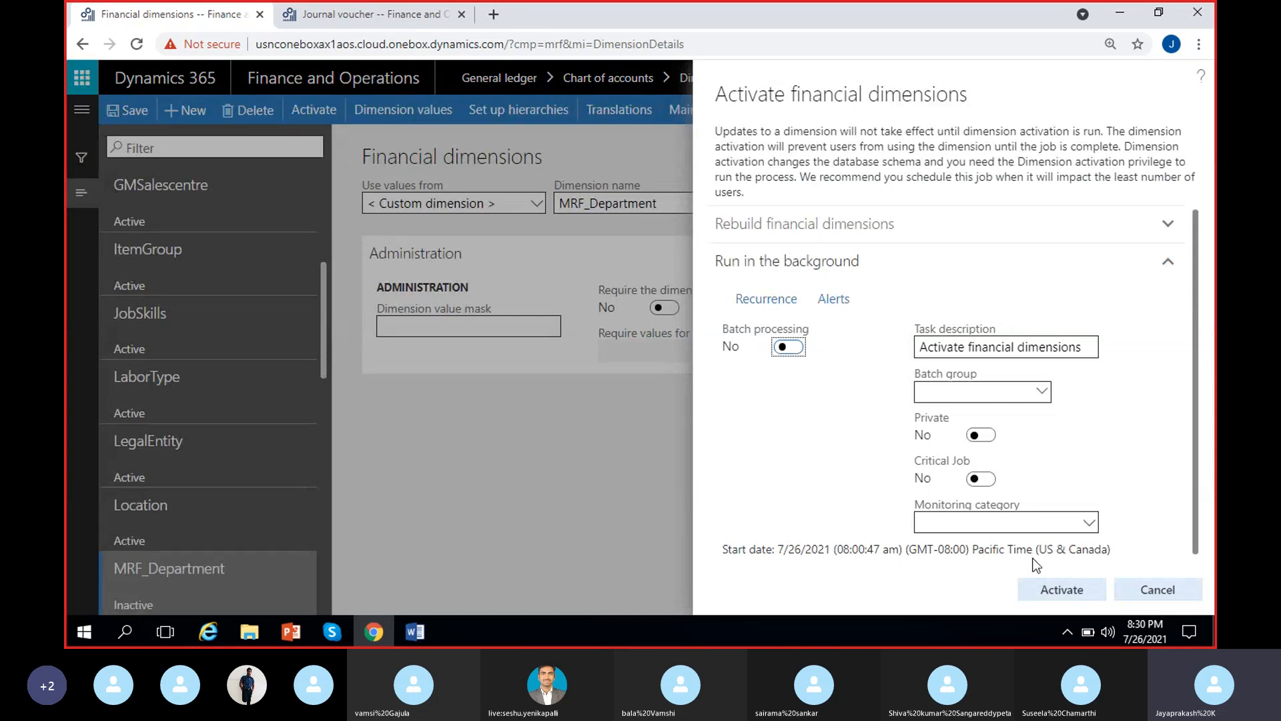
{"action": "left_click", "coordinate": [1042, 588]}
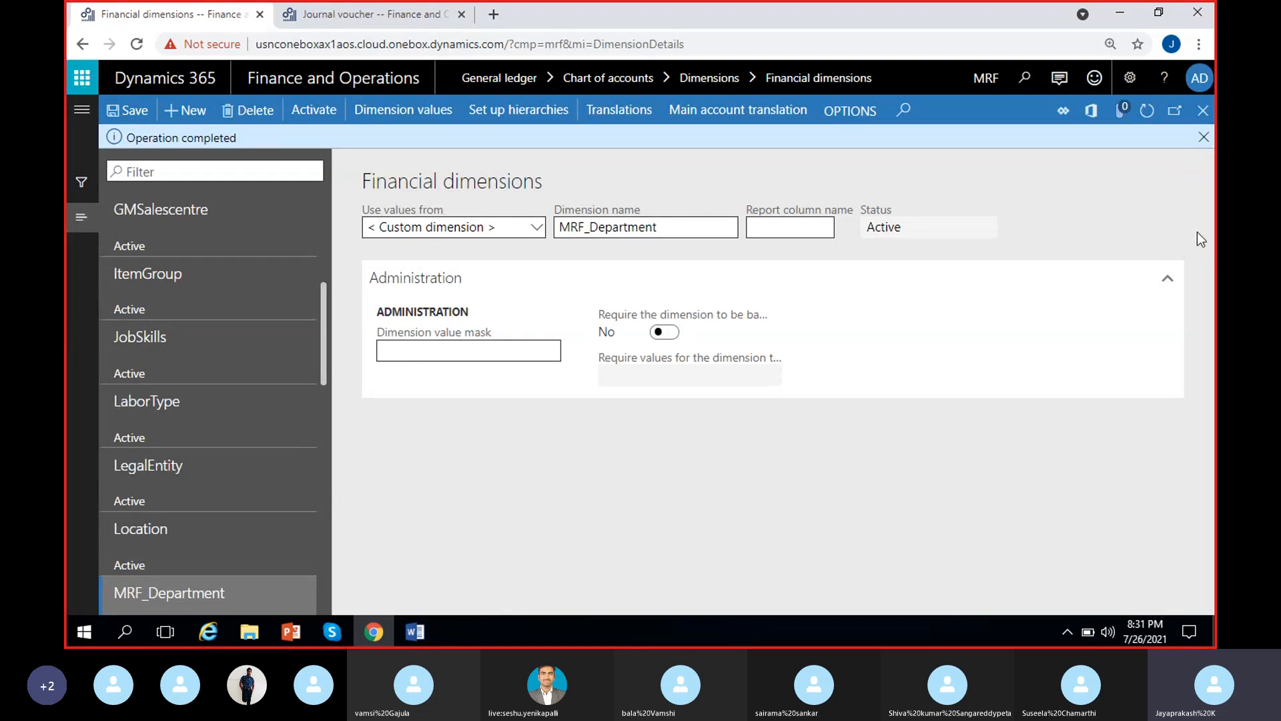
{"action": "left_click", "coordinate": [1203, 136]}
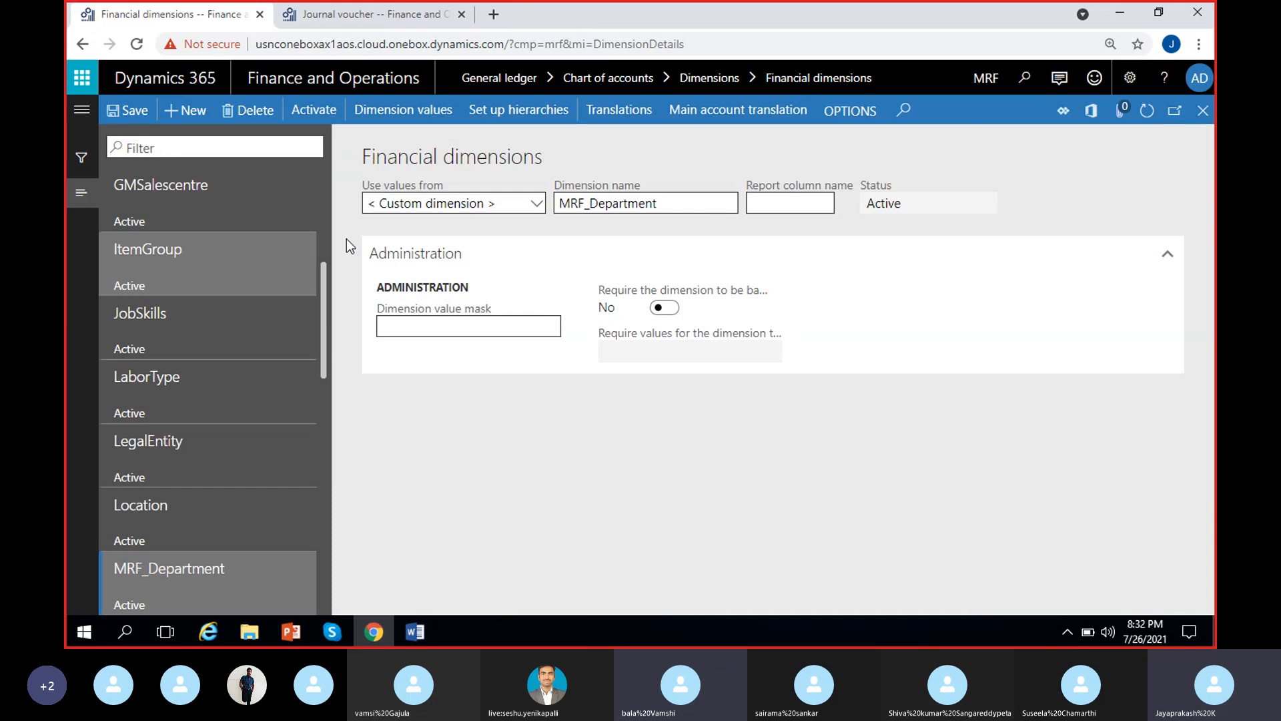
Run the activation for the MRF_Location dimension with batch processing set to Yes and dismiss the notice
{"action": "scroll", "coordinate": [248, 467], "scroll_direction": "down", "scroll_amount": 2}
{"action": "left_click", "coordinate": [235, 524]}
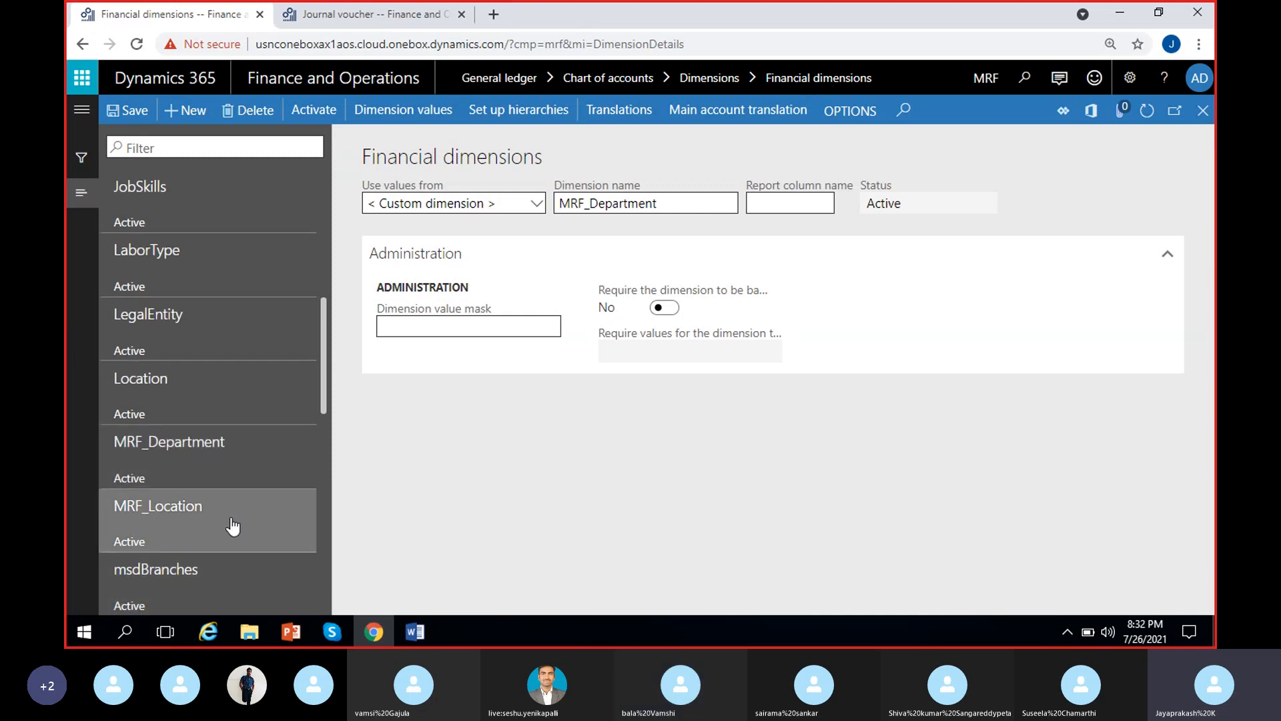
{"action": "left_click", "coordinate": [217, 454]}
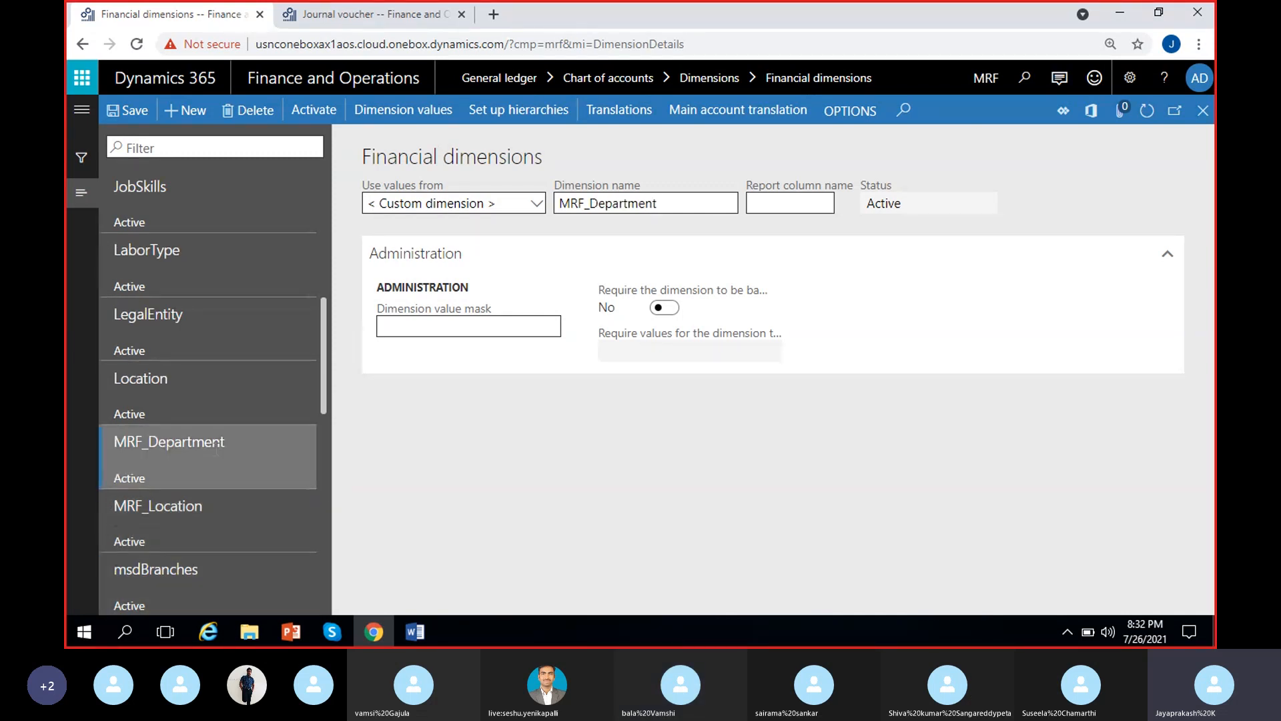
{"action": "left_click", "coordinate": [233, 528]}
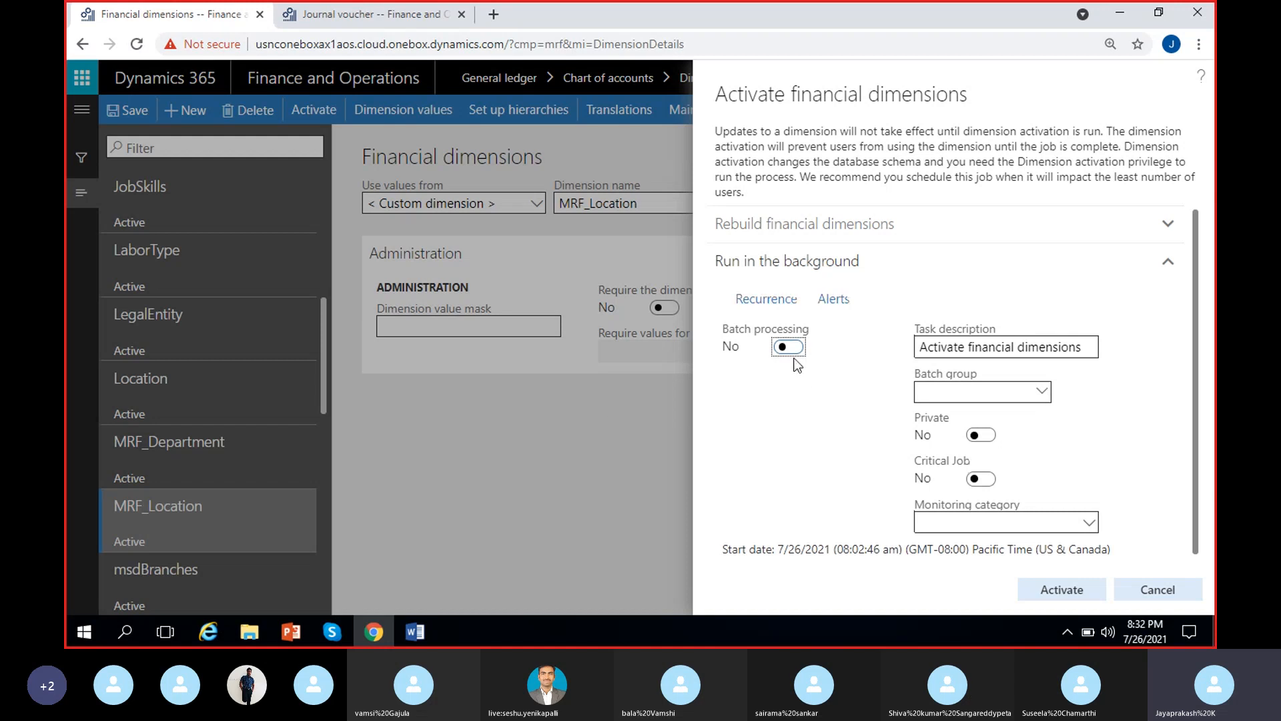
{"action": "left_click", "coordinate": [787, 348]}
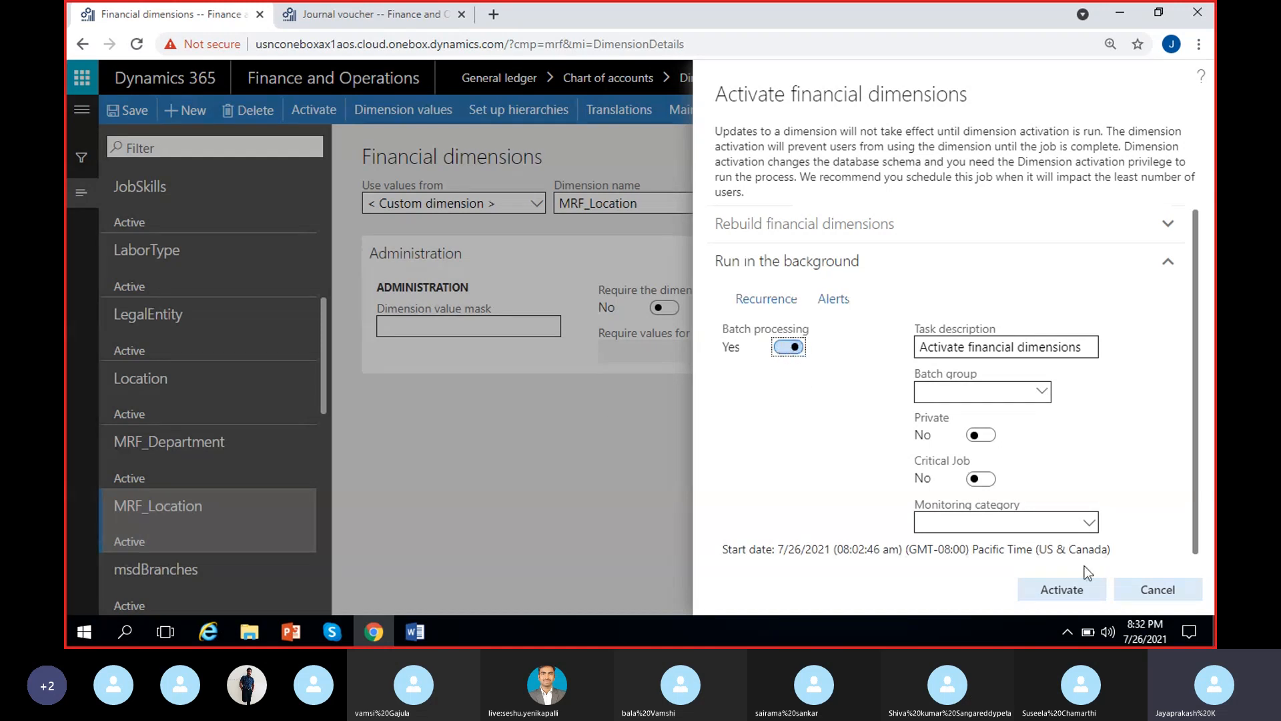
{"action": "left_click", "coordinate": [1074, 590]}
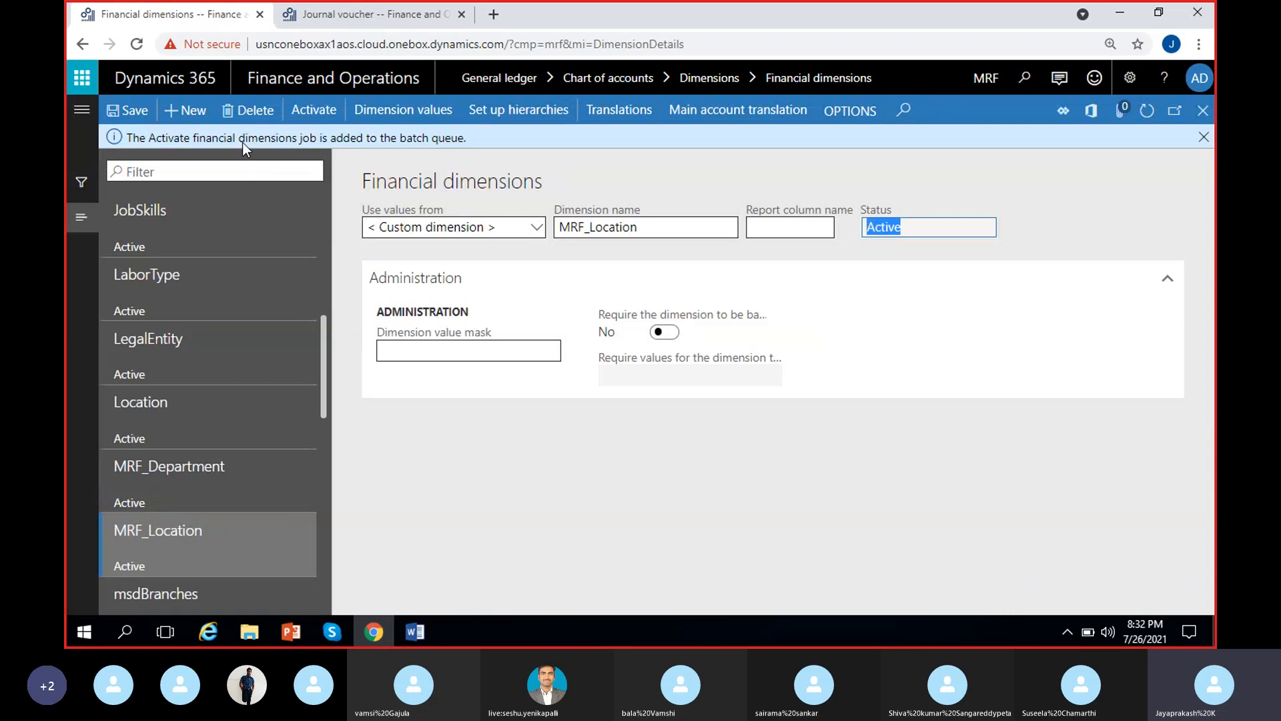
{"action": "left_click", "coordinate": [1195, 142]}
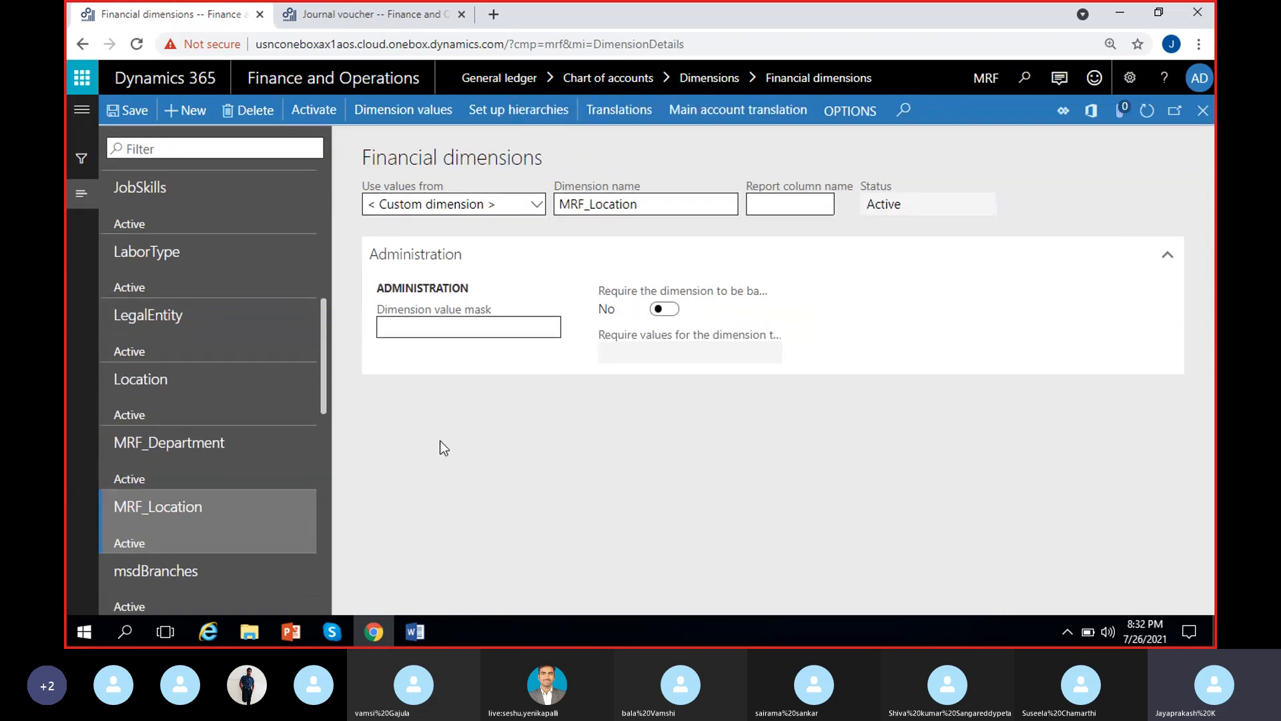
Check the status of the MRF_Location dimension and refresh the page
{"action": "double_click", "coordinate": [891, 204]}
{"action": "left_click", "coordinate": [1049, 195]}
{"action": "left_click", "coordinate": [1143, 118]}
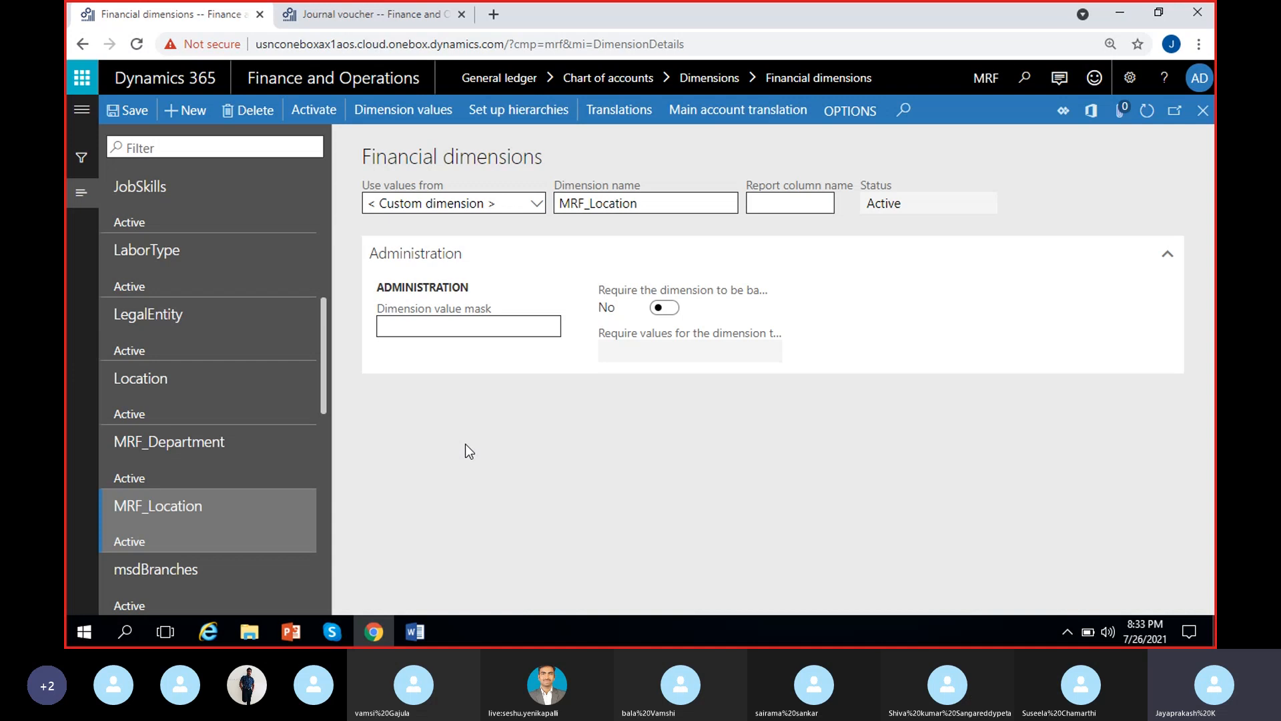
Look at the dimension values of ADSCostcenter and return to the financial dimensions
{"action": "scroll", "coordinate": [271, 442], "scroll_direction": "up", "scroll_amount": 10}
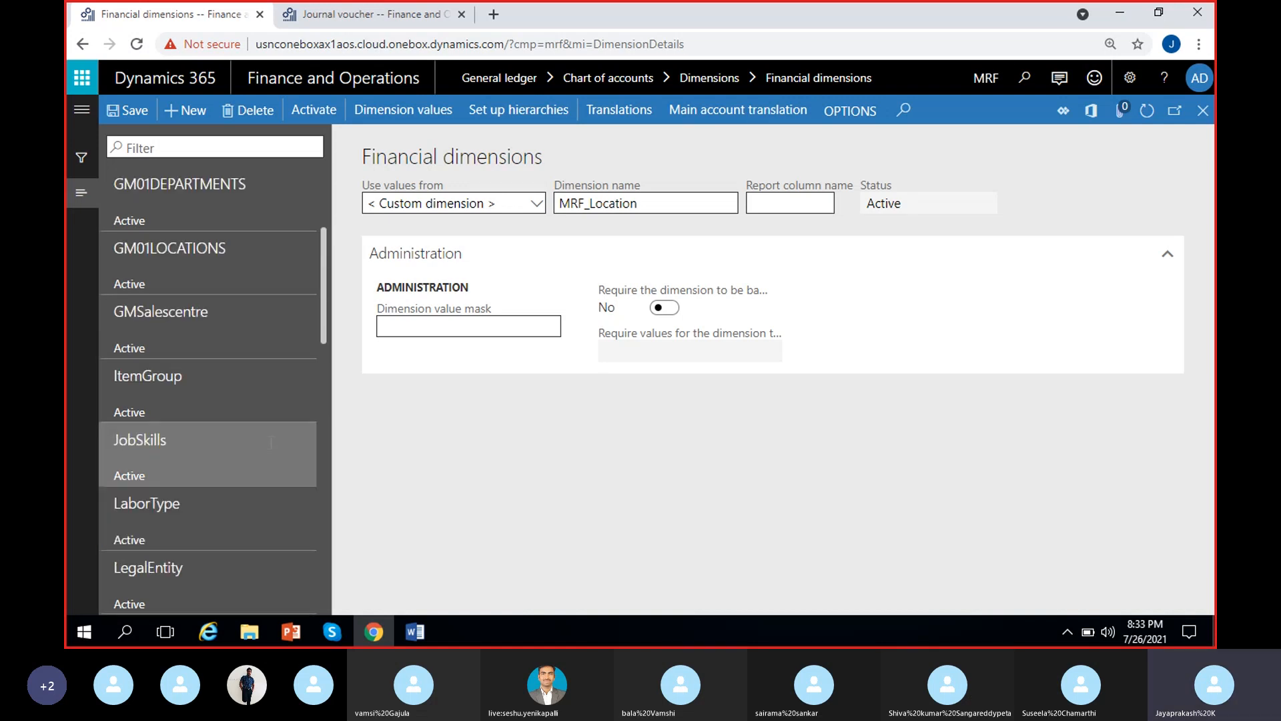
{"action": "scroll", "coordinate": [271, 460], "scroll_direction": "up", "scroll_amount": 2}
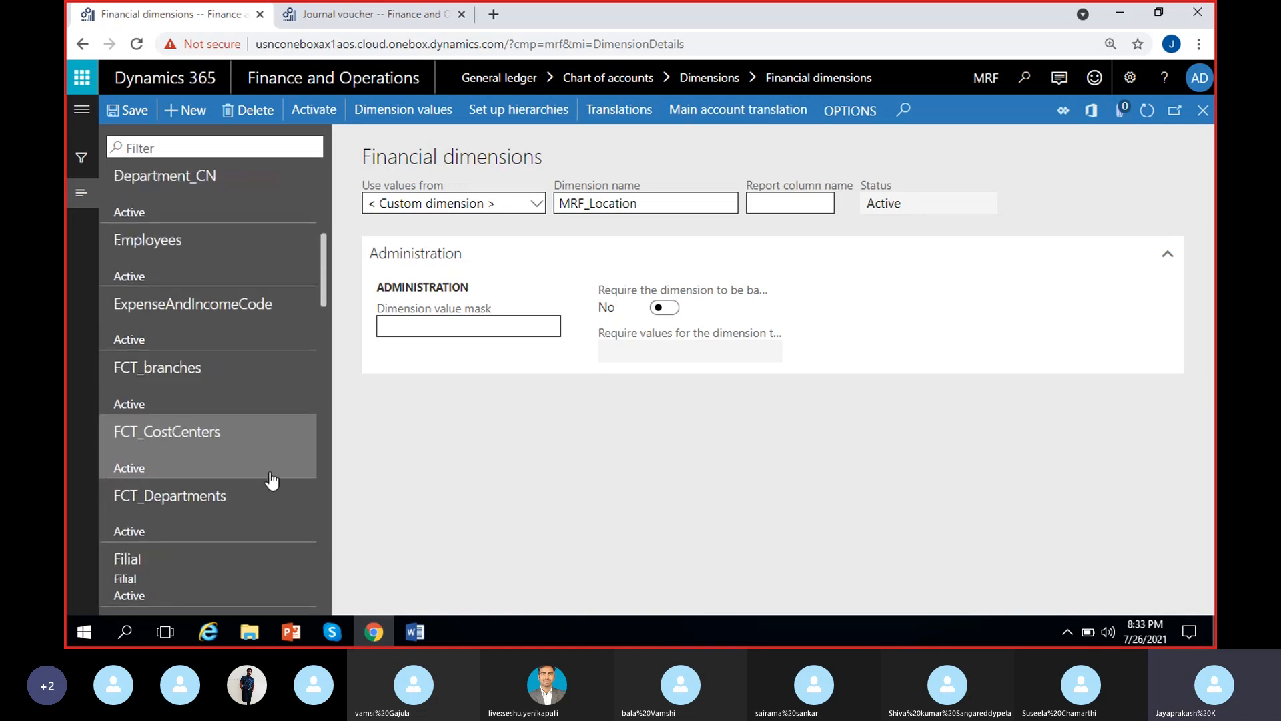
{"action": "scroll", "coordinate": [271, 480], "scroll_direction": "up", "scroll_amount": 12}
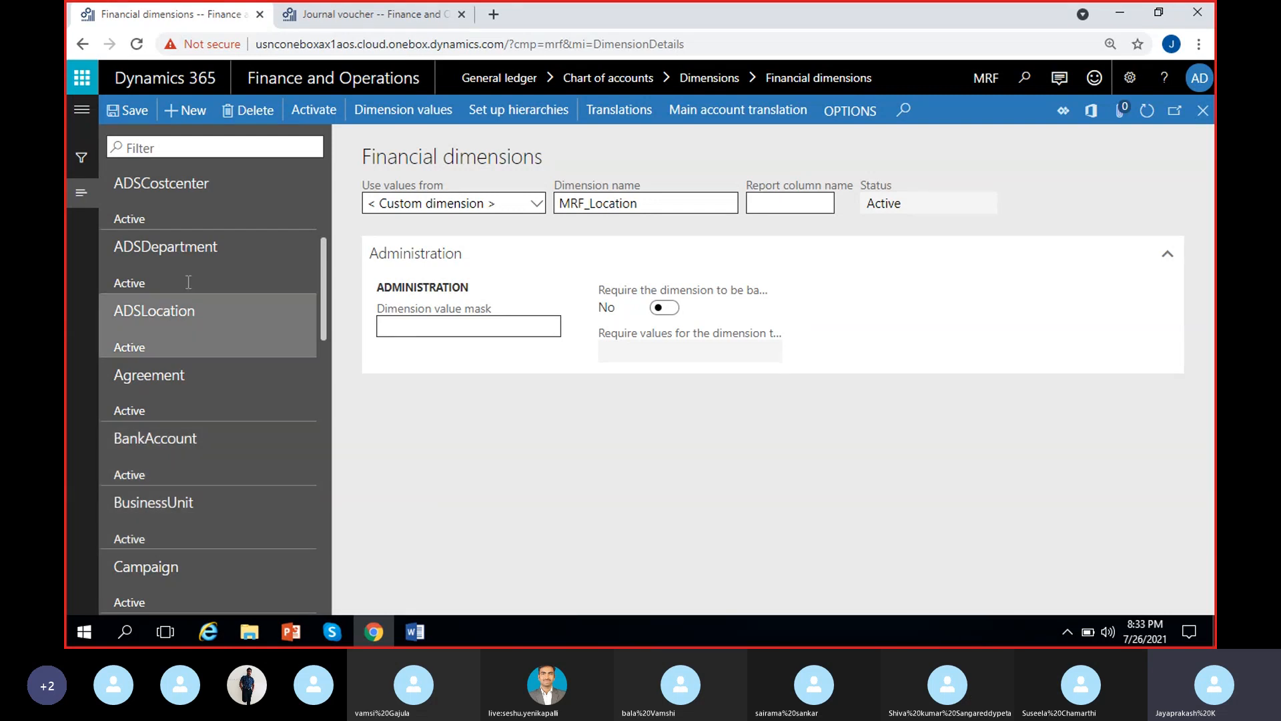
{"action": "left_click", "coordinate": [172, 220]}
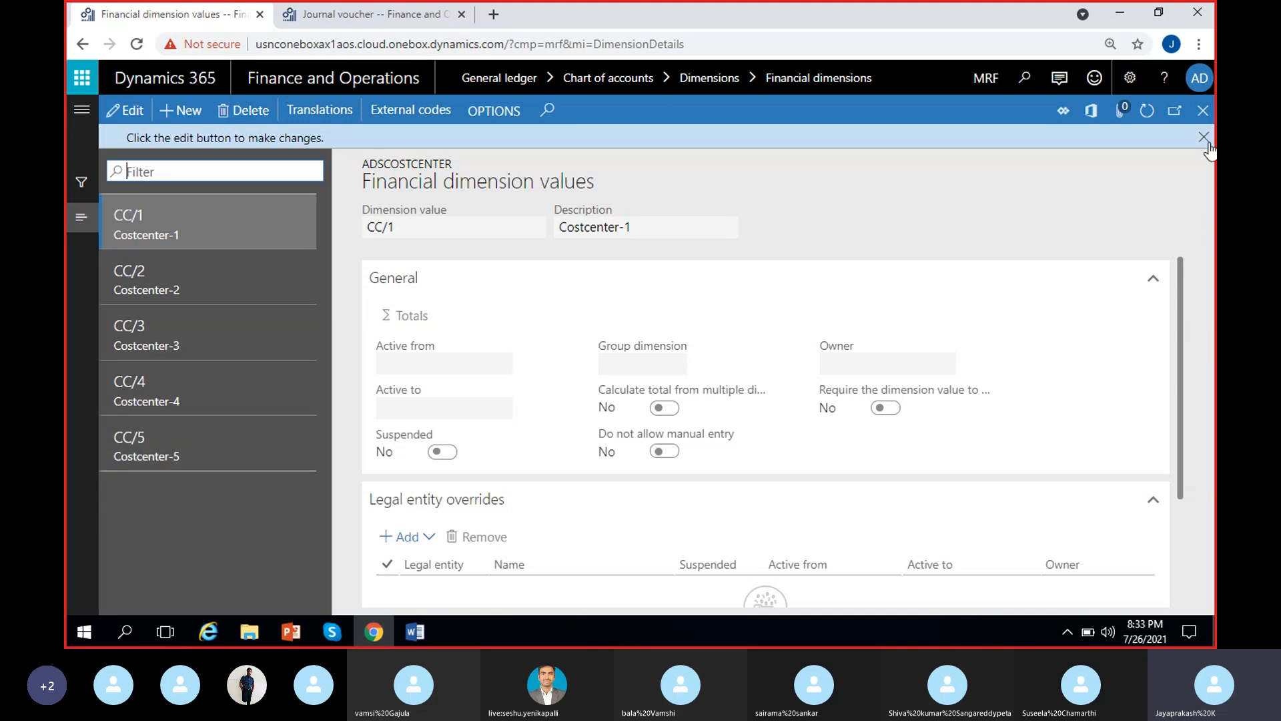
{"action": "left_click", "coordinate": [1203, 111]}
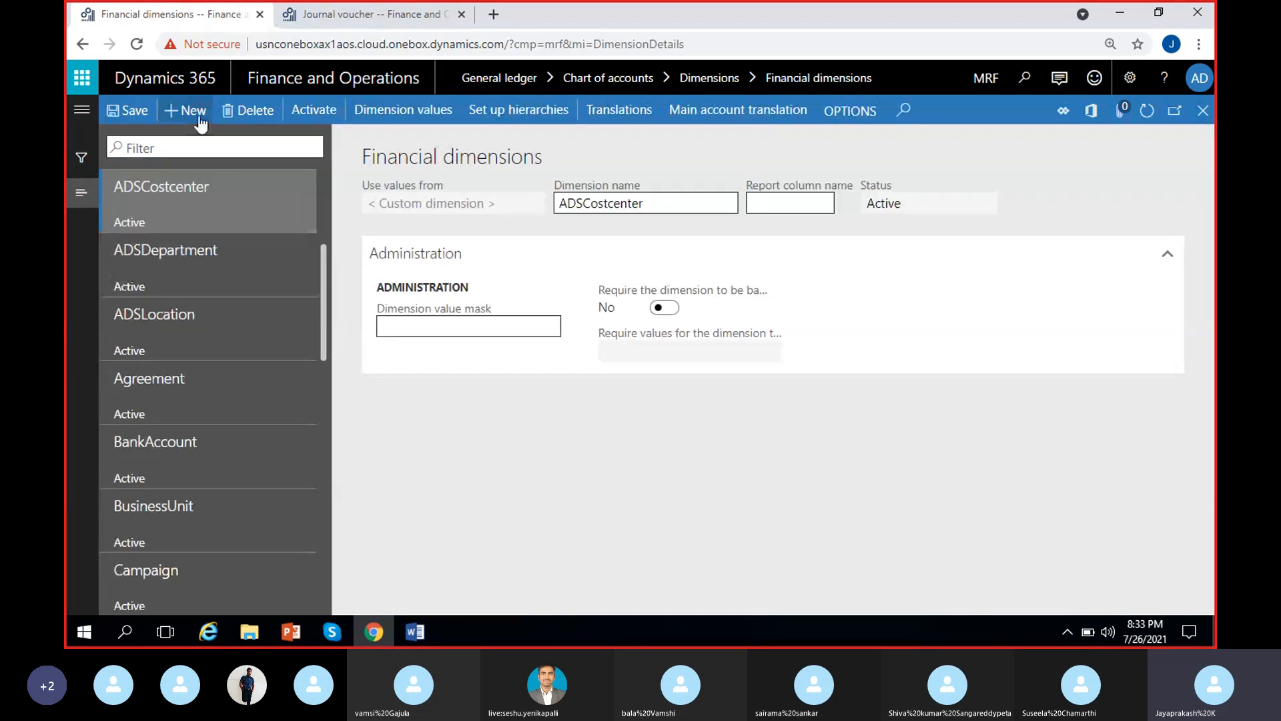
Create a blank financial dimension to review the entities its values can come from, and delete the blank record
{"action": "left_click", "coordinate": [190, 112]}
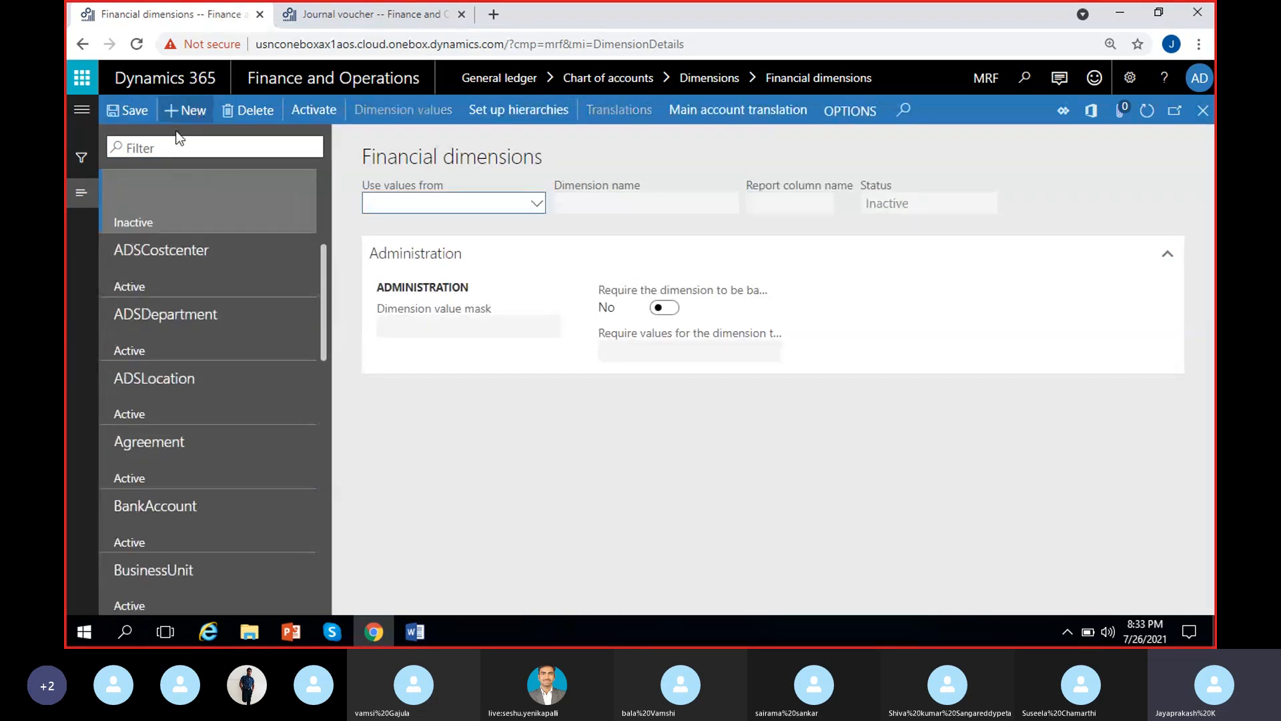
{"action": "left_click", "coordinate": [536, 202]}
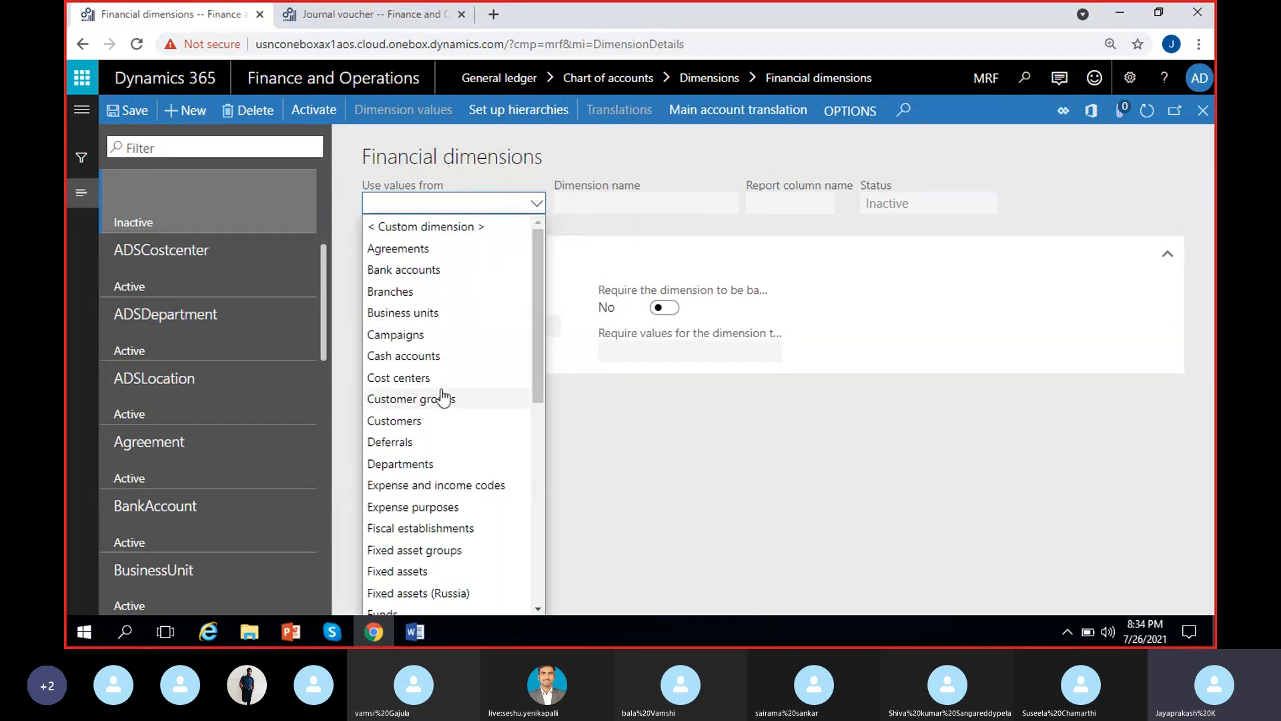
{"action": "scroll", "coordinate": [443, 397], "scroll_direction": "down", "scroll_amount": 7}
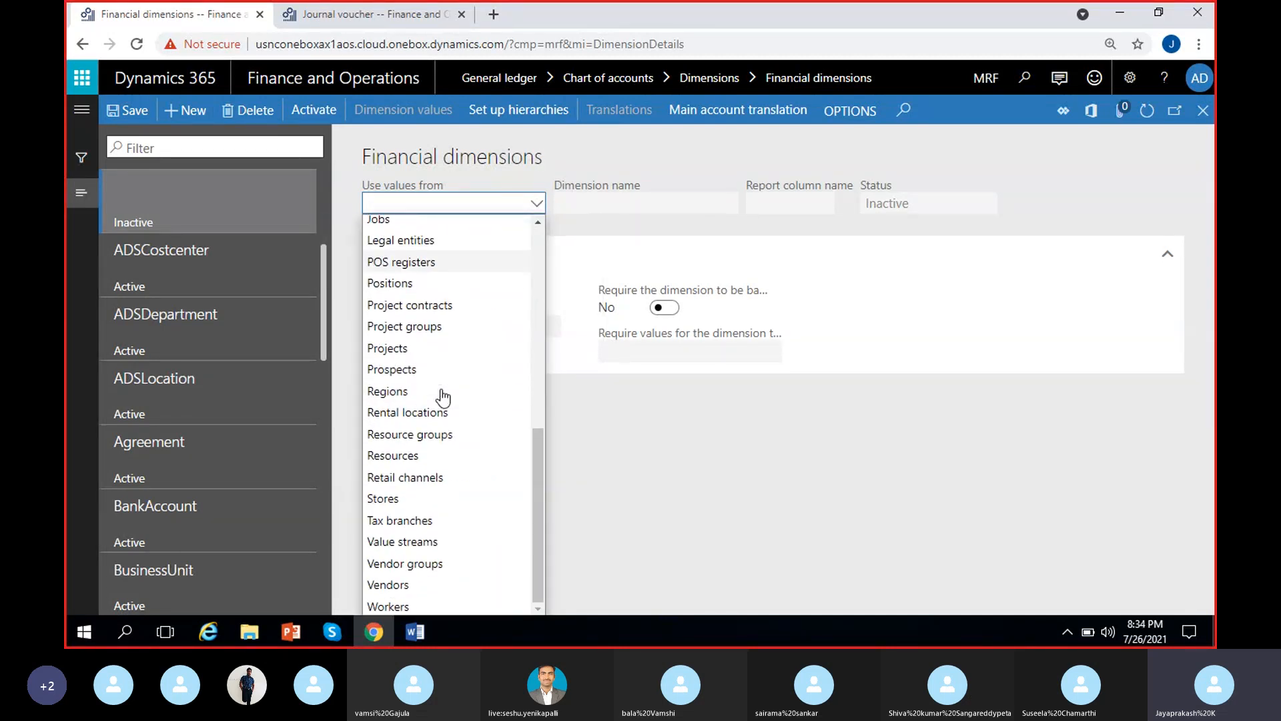
{"action": "scroll", "coordinate": [484, 488], "scroll_direction": "up", "scroll_amount": 5}
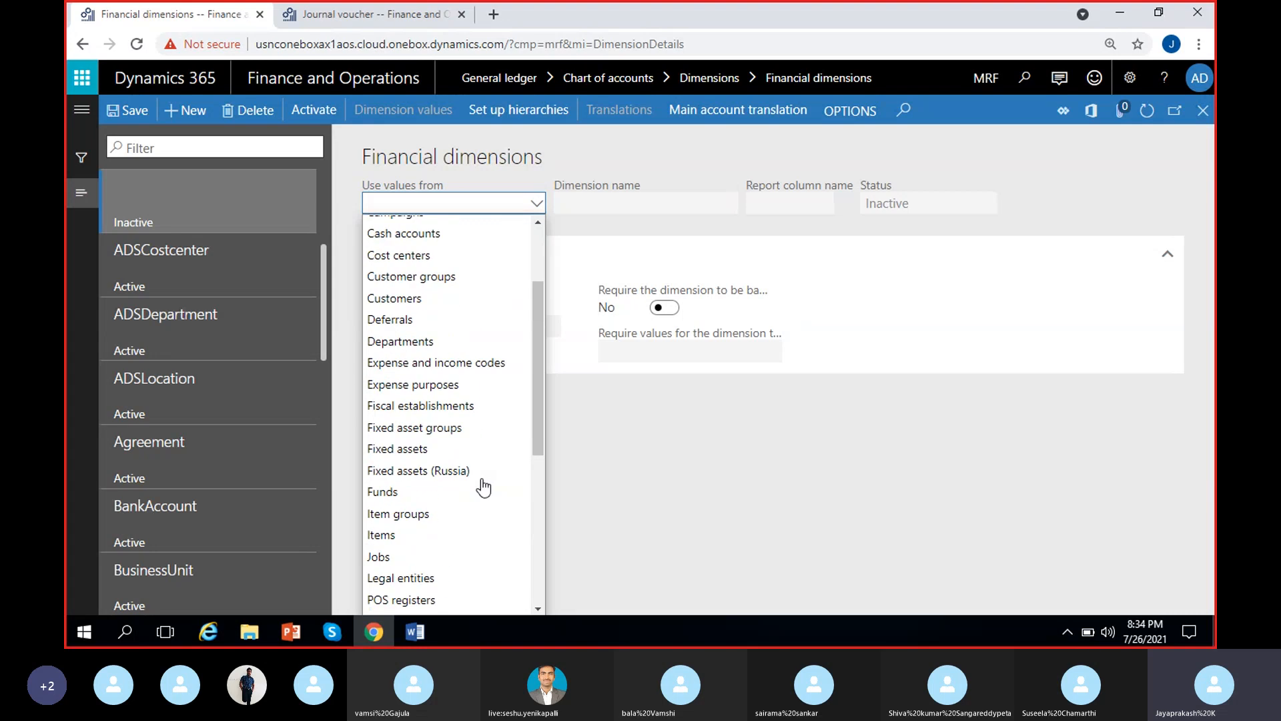
{"action": "scroll", "coordinate": [484, 488], "scroll_direction": "up", "scroll_amount": 2}
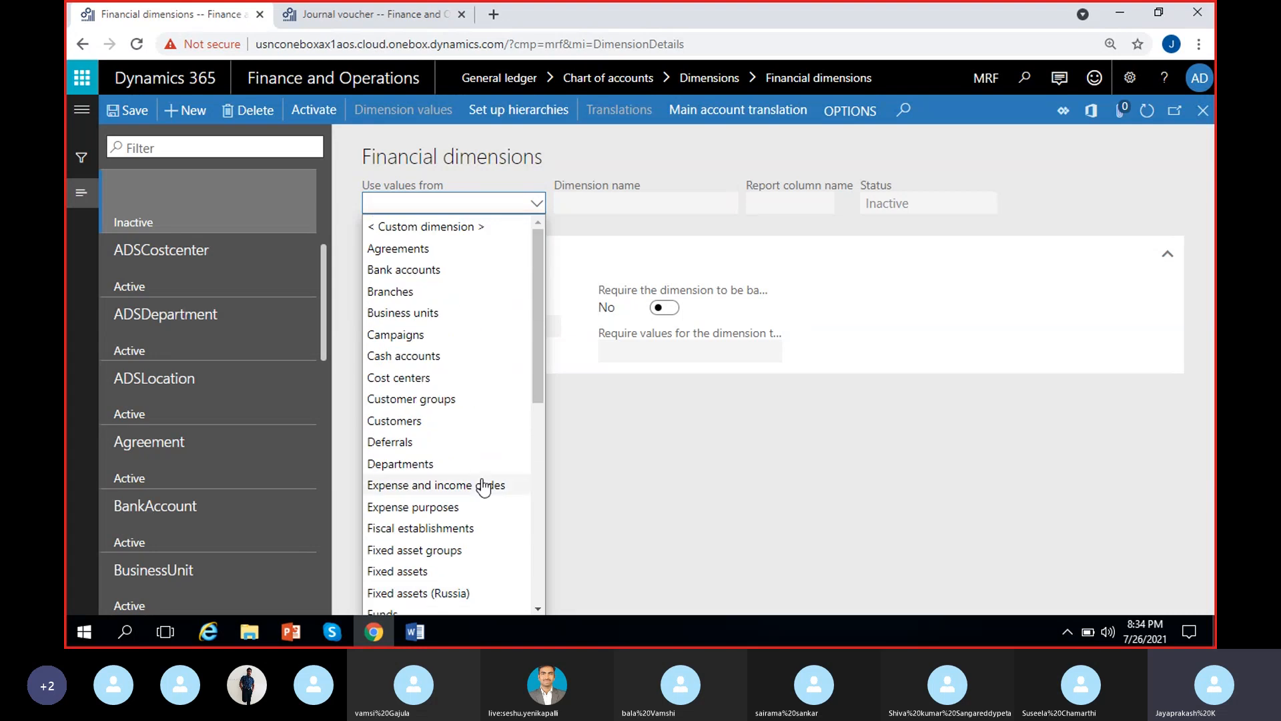
{"action": "scroll", "coordinate": [484, 488], "scroll_direction": "down", "scroll_amount": 4}
{"action": "scroll", "coordinate": [484, 489], "scroll_direction": "up", "scroll_amount": 4}
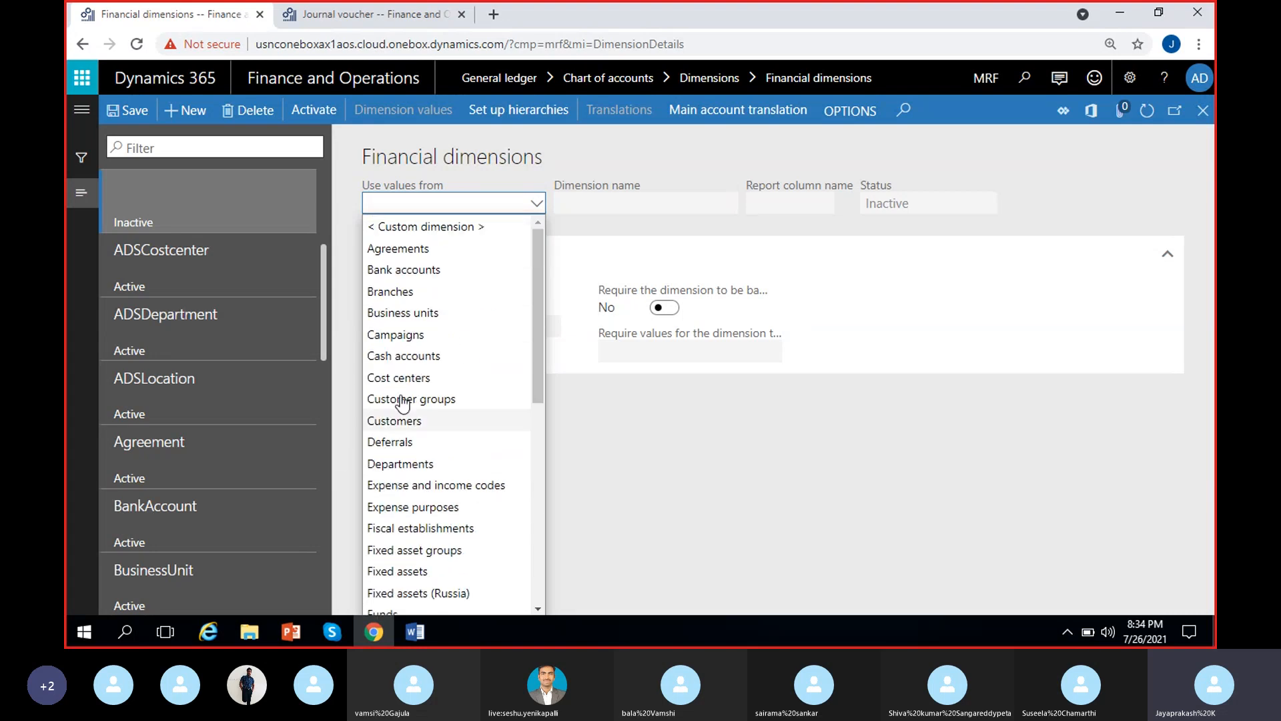
{"action": "scroll", "coordinate": [478, 430], "scroll_direction": "down", "scroll_amount": 5}
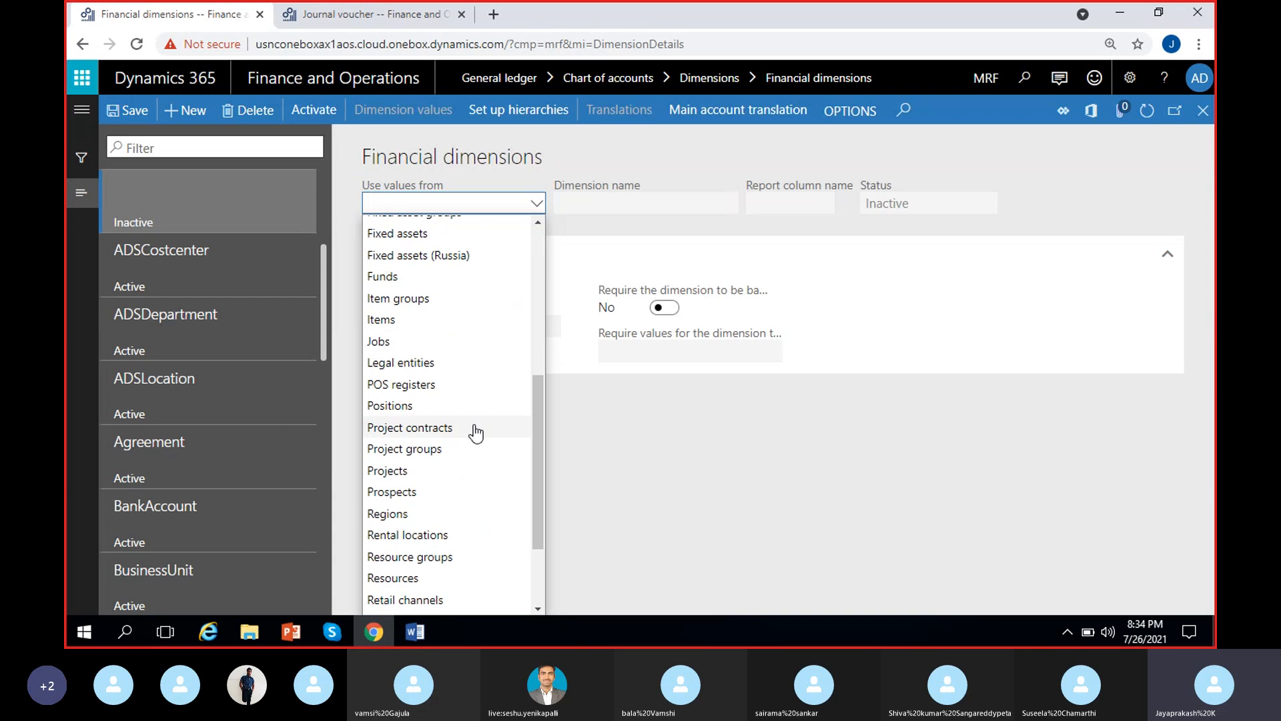
{"action": "scroll", "coordinate": [475, 433], "scroll_direction": "up", "scroll_amount": 5}
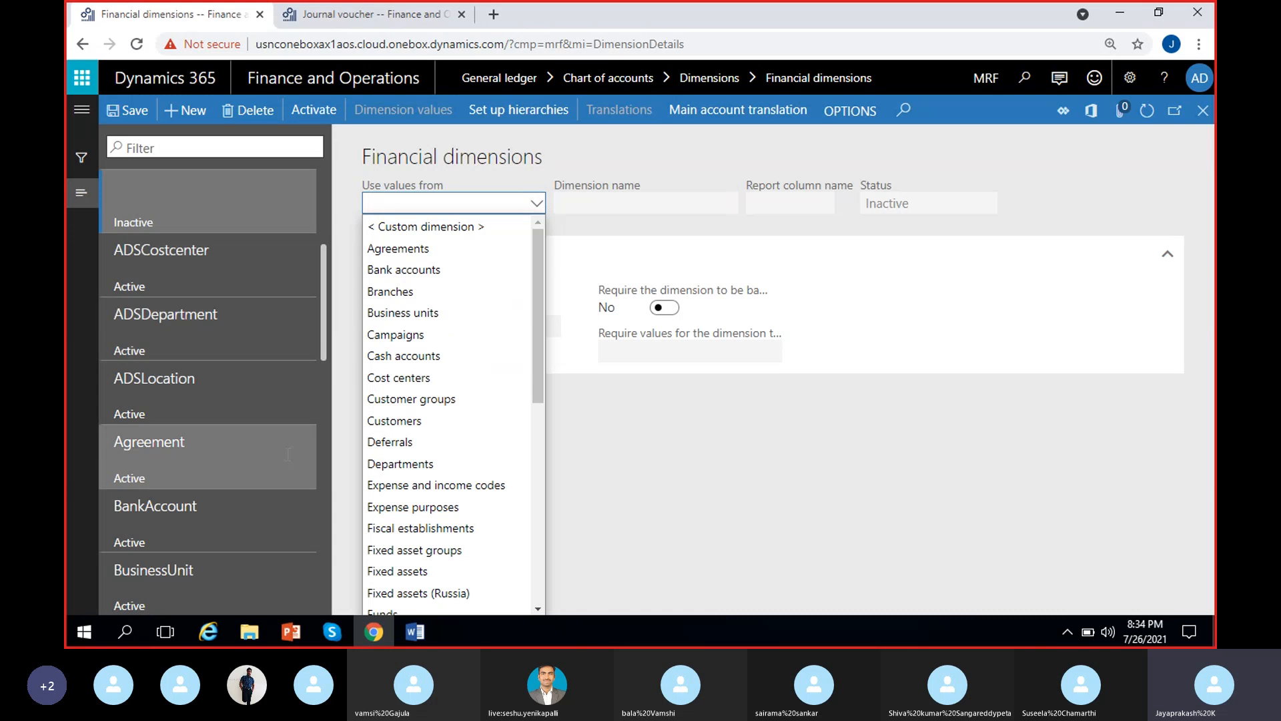
{"action": "left_click", "coordinate": [815, 541]}
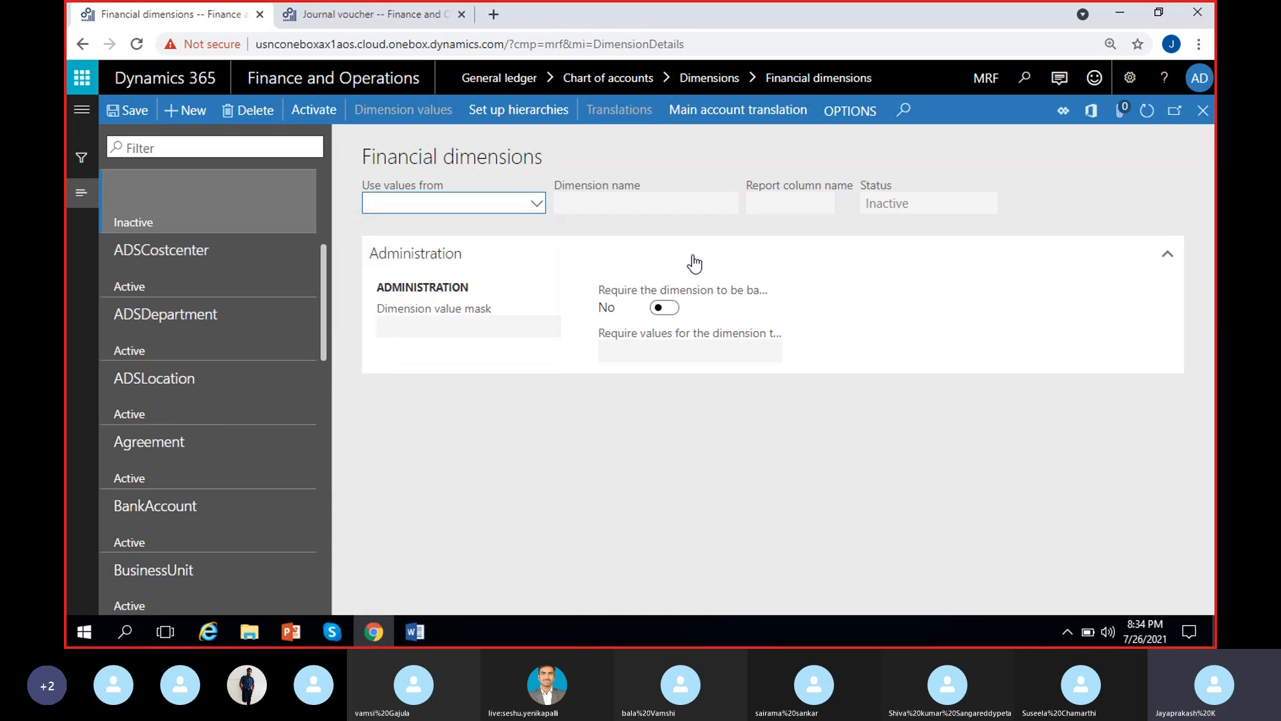
{"action": "left_click", "coordinate": [249, 110]}
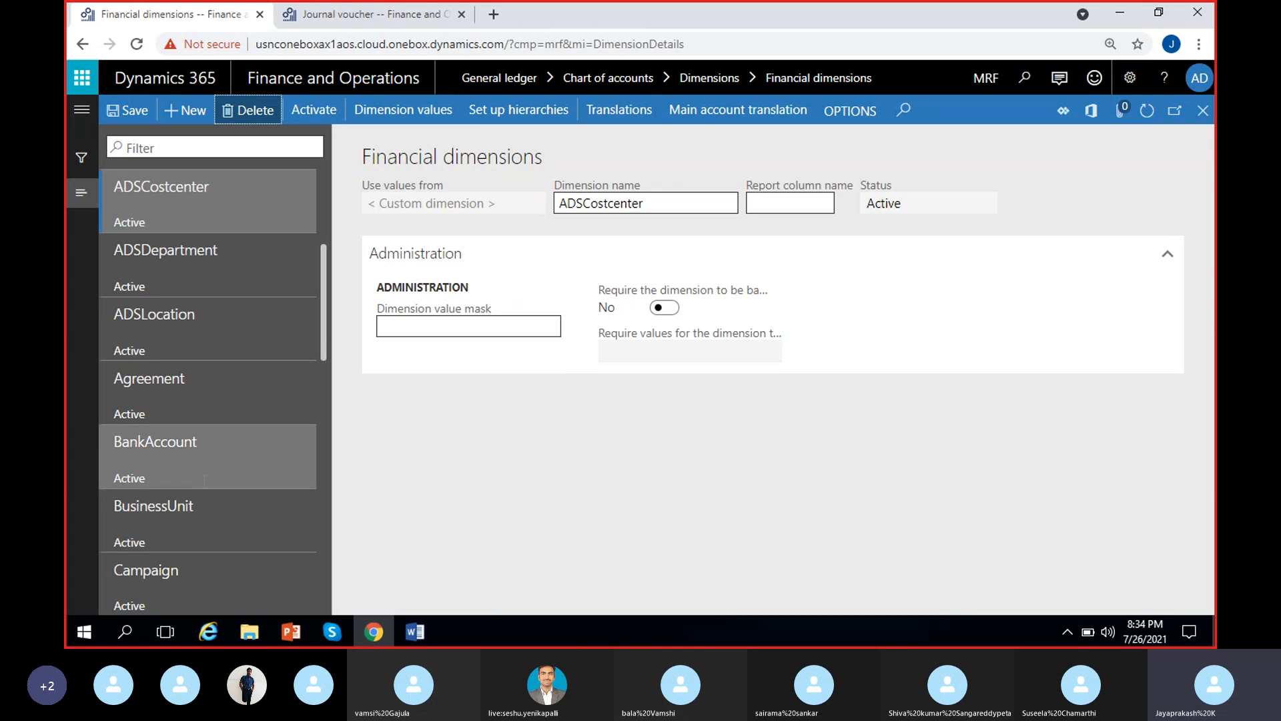
Check which entity supplies the values of the BusinessUnit dimension and open its dimension values
{"action": "scroll", "coordinate": [193, 414], "scroll_direction": "down", "scroll_amount": 4}
{"action": "scroll", "coordinate": [200, 334], "scroll_direction": "up", "scroll_amount": 2}
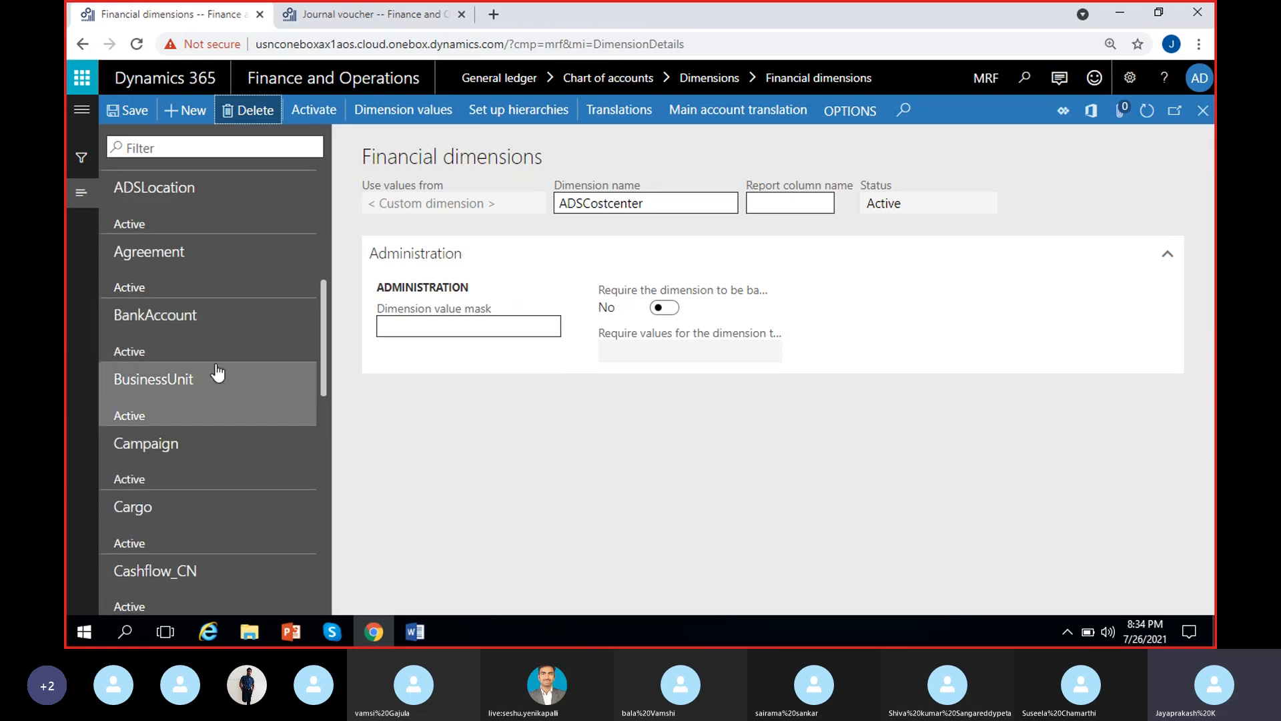
{"action": "left_click", "coordinate": [200, 385]}
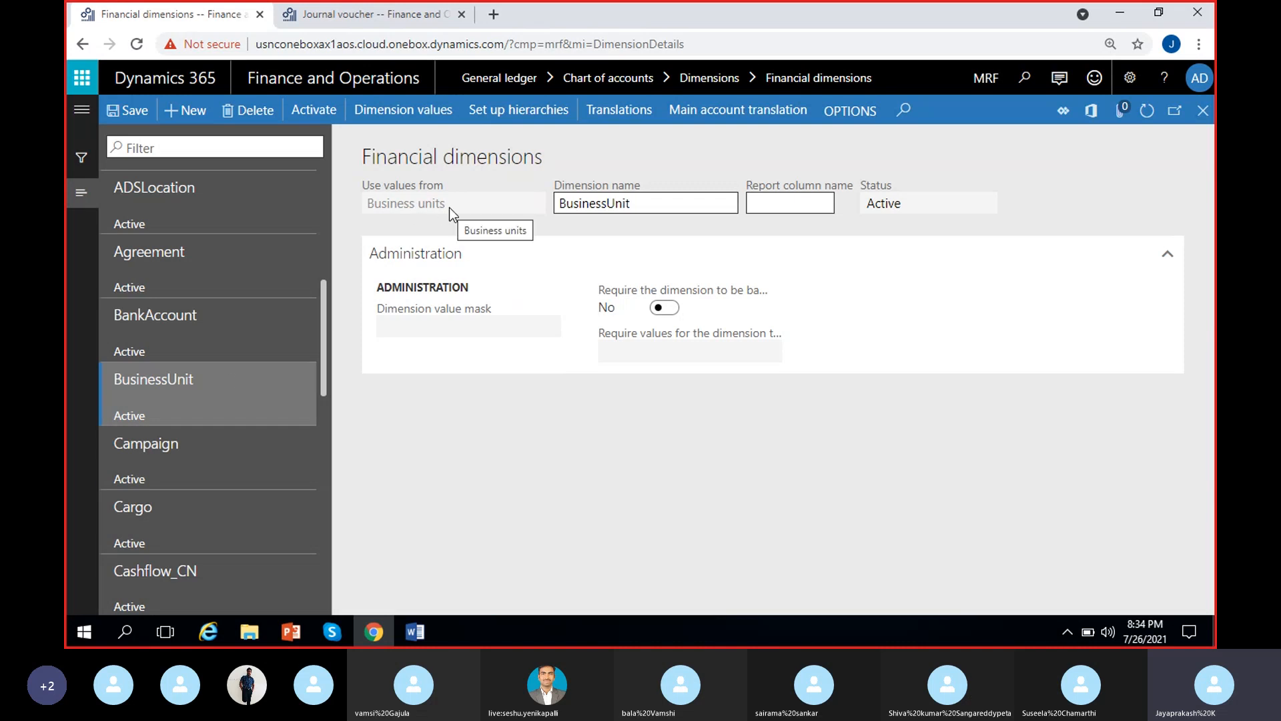
{"action": "left_click_drag", "start_coordinate": [450, 207], "coordinate": [335, 207]}
{"action": "left_click", "coordinate": [506, 434]}
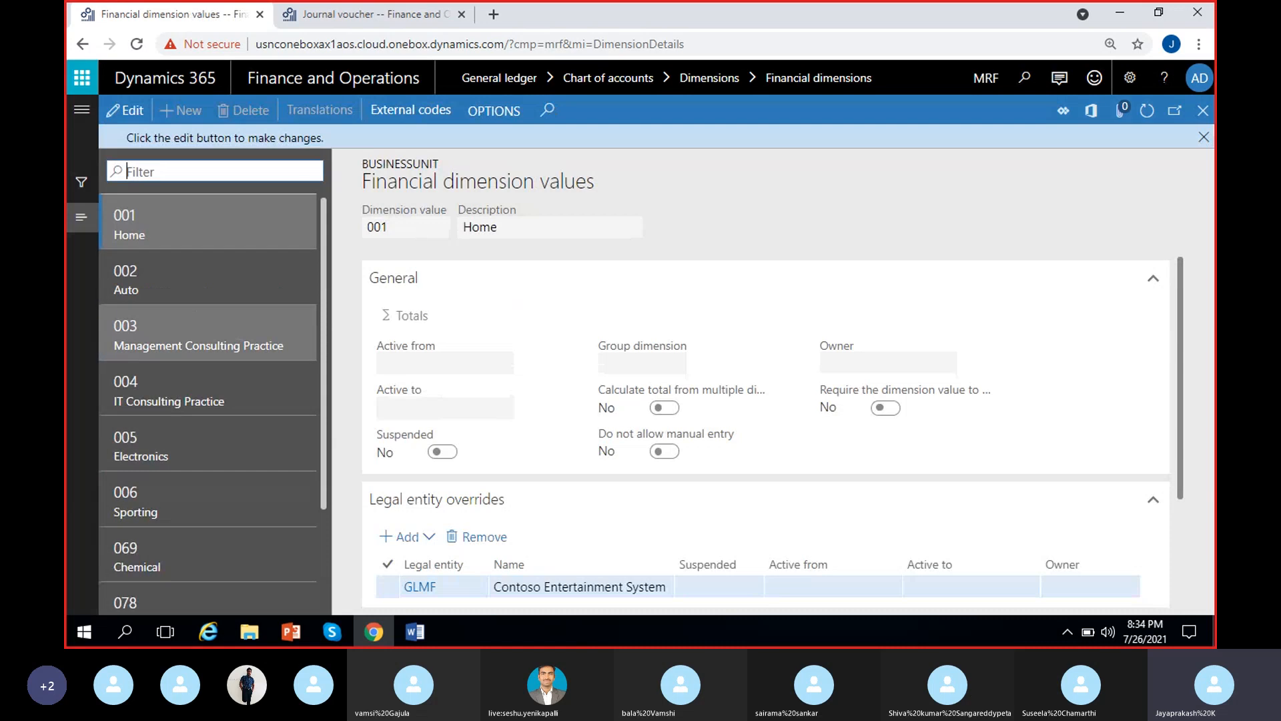
Review the BusinessUnit dimension values, including 006 Sporting, and dismiss the edit notice
{"action": "scroll", "coordinate": [242, 405], "scroll_direction": "down", "scroll_amount": 2}
{"action": "scroll", "coordinate": [187, 494], "scroll_direction": "up", "scroll_amount": 2}
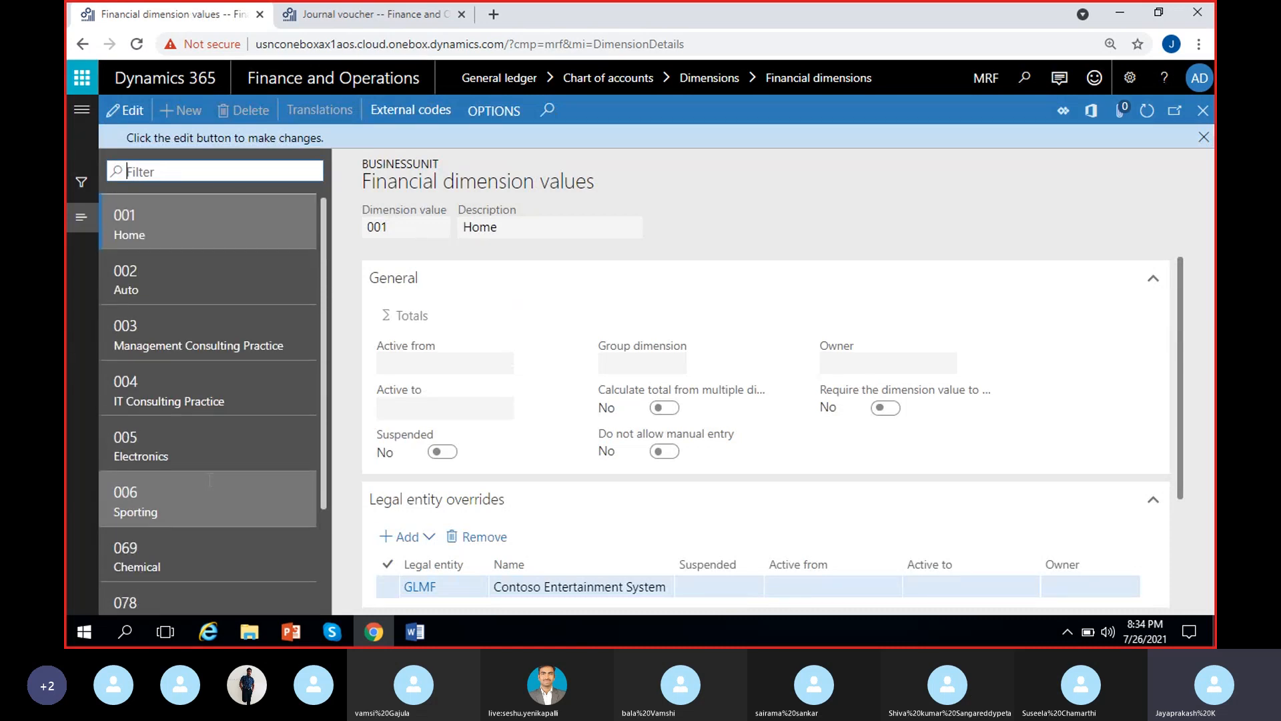
{"action": "scroll", "coordinate": [184, 497], "scroll_direction": "down", "scroll_amount": 2}
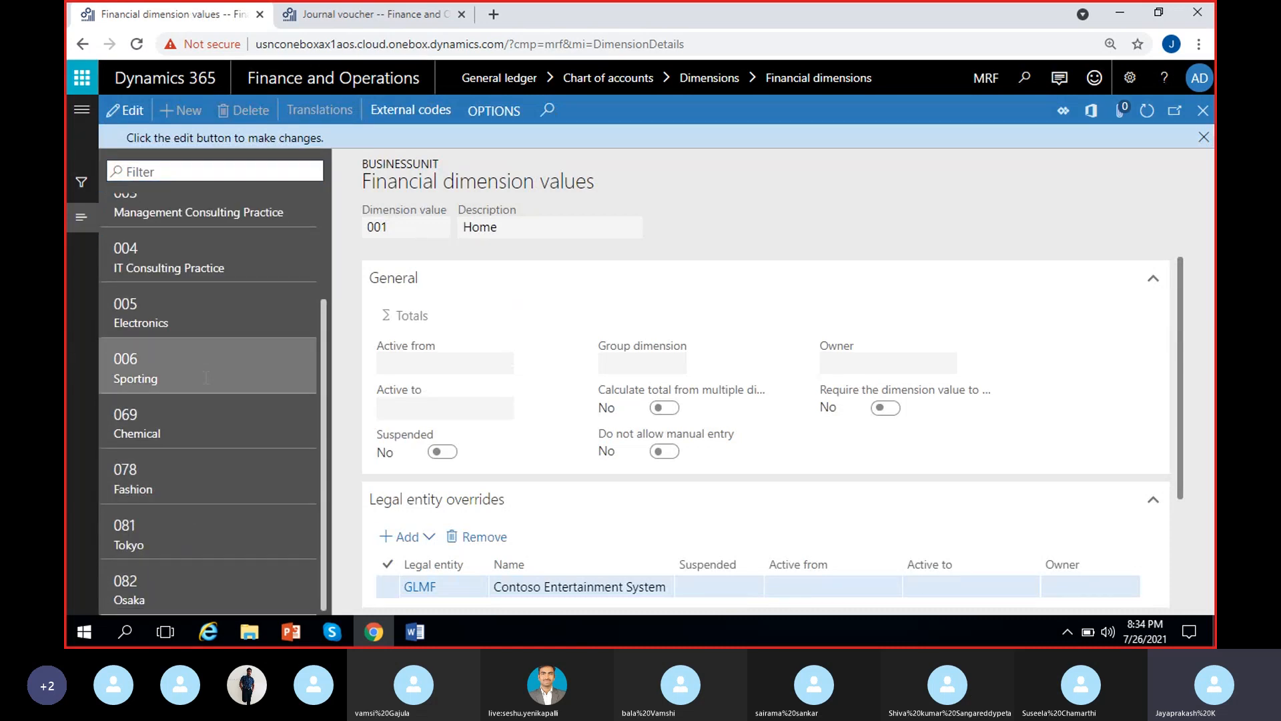
{"action": "left_click", "coordinate": [185, 371]}
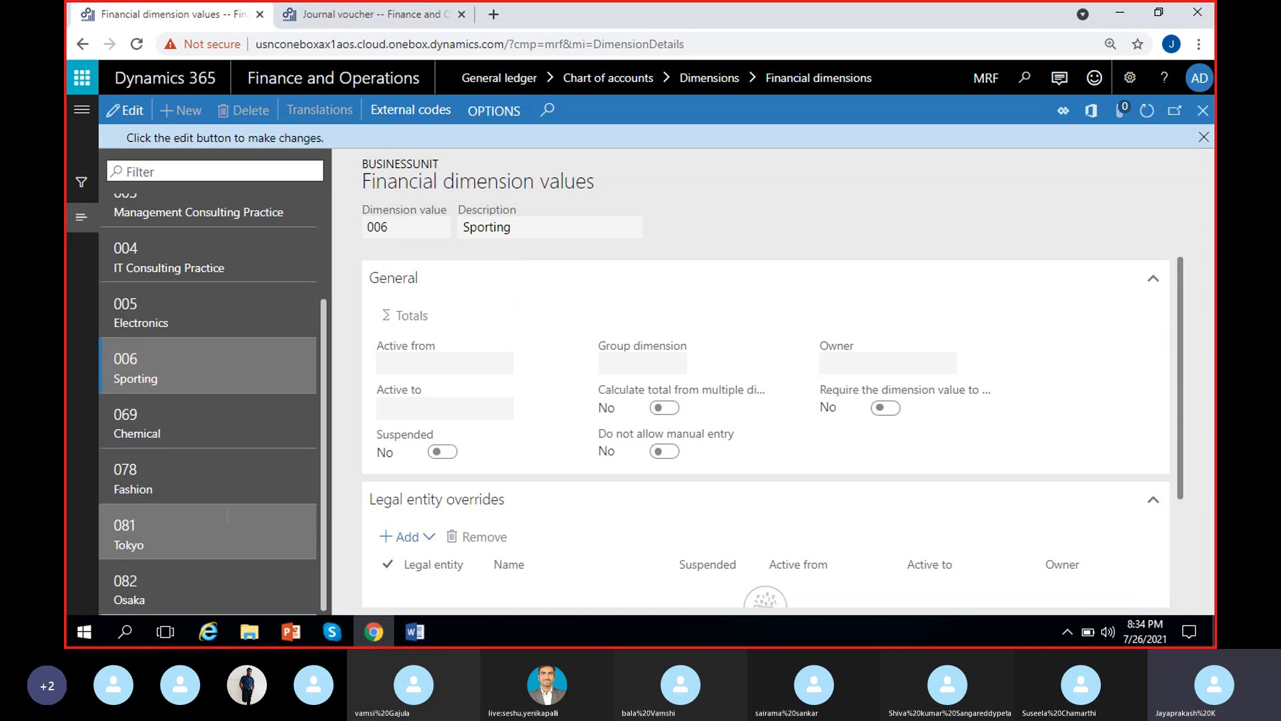
{"action": "scroll", "coordinate": [170, 454], "scroll_direction": "up", "scroll_amount": 2}
{"action": "left_click", "coordinate": [1204, 137]}
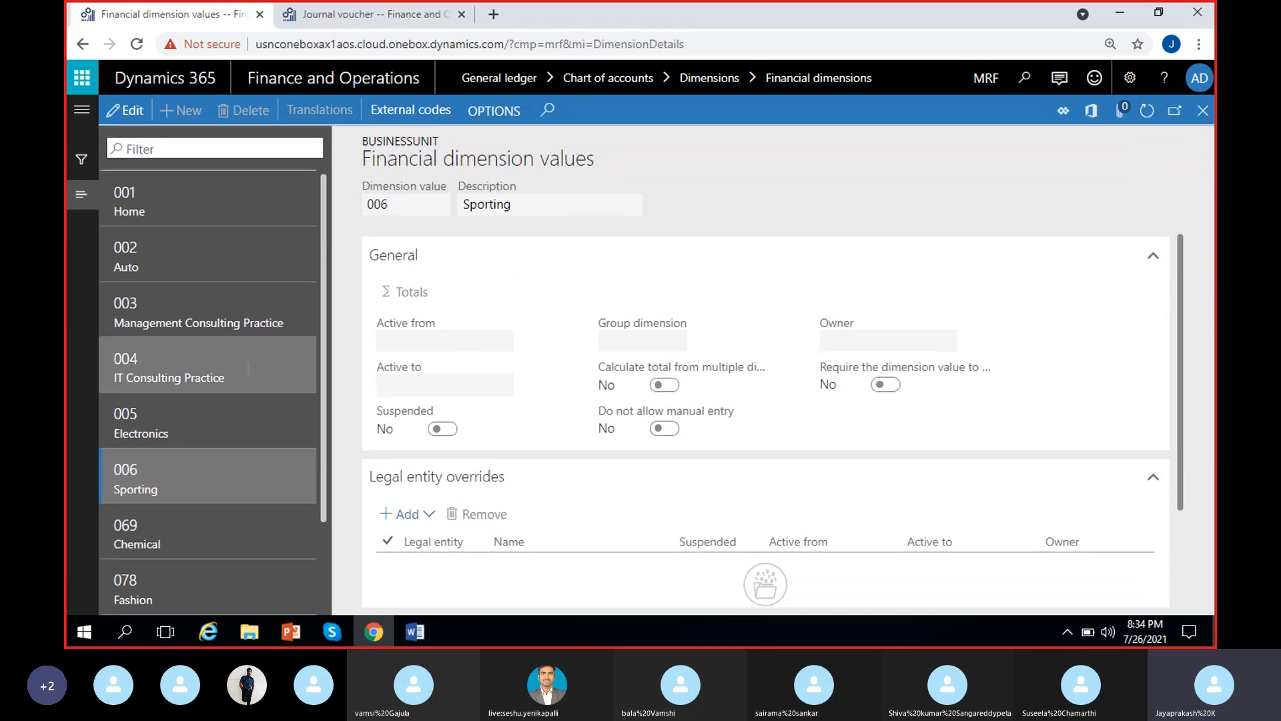
Look through the BusinessUnit dimension values and return to the financial dimensions
{"action": "scroll", "coordinate": [226, 422], "scroll_direction": "down", "scroll_amount": 2}
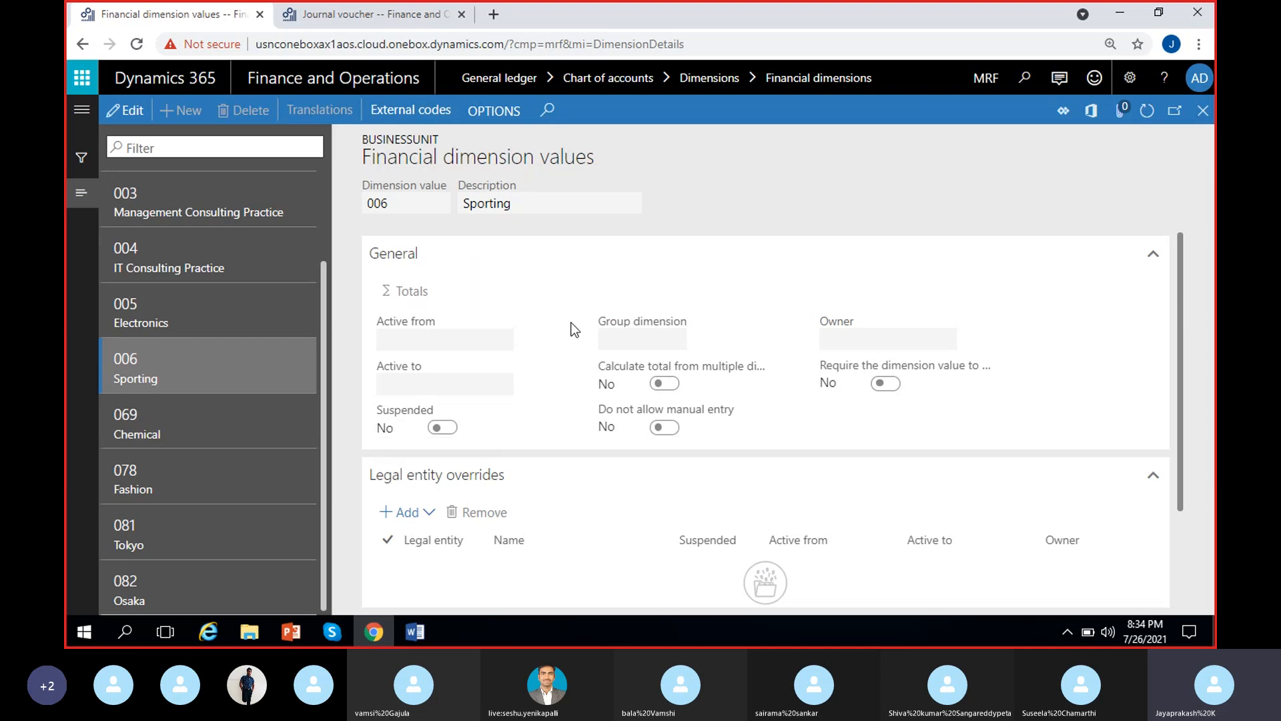
{"action": "scroll", "coordinate": [228, 509], "scroll_direction": "up", "scroll_amount": 2}
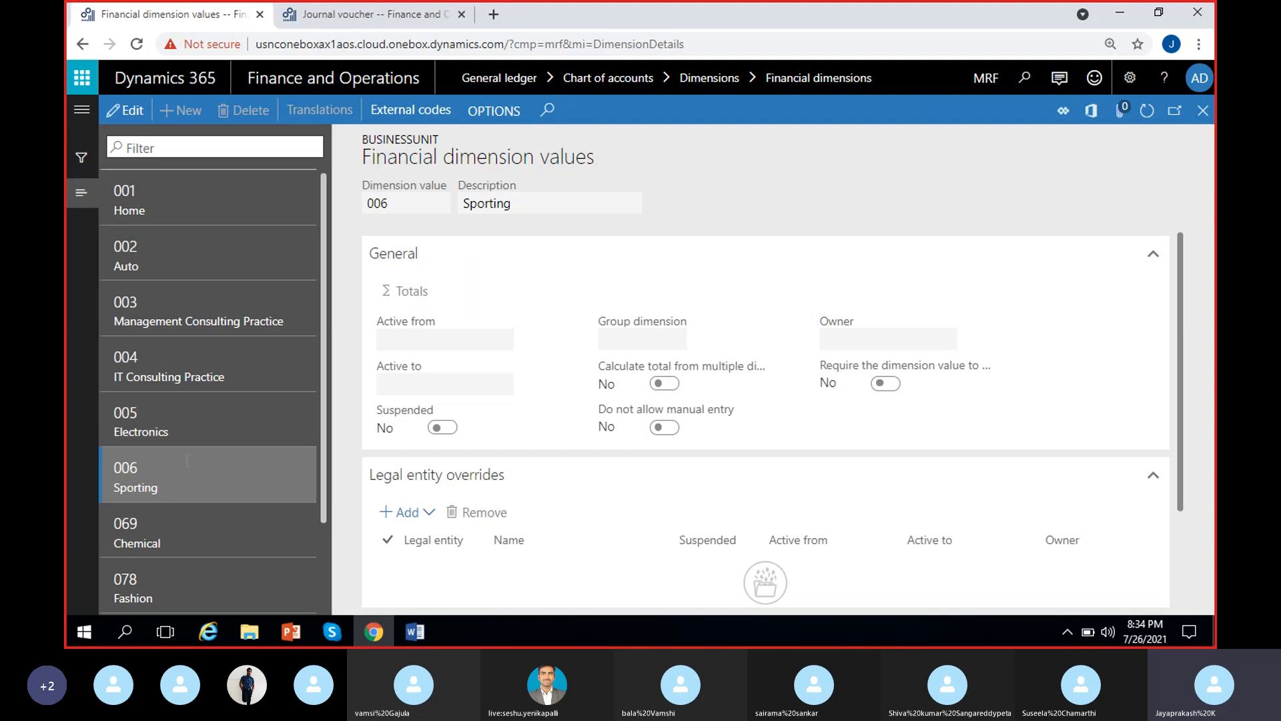
{"action": "left_click", "coordinate": [1203, 110]}
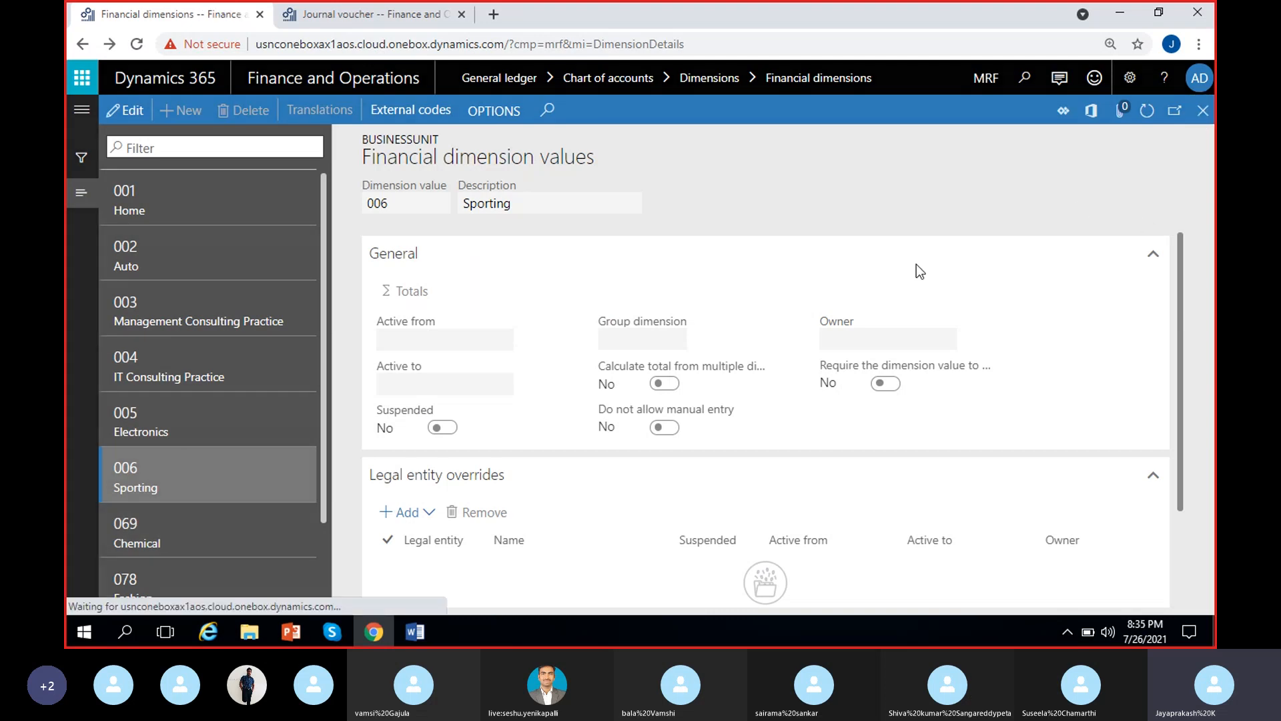
Create a financial dimension named MRF_BusinessUnit that uses values from Business units, and save it
{"action": "left_click", "coordinate": [186, 111]}
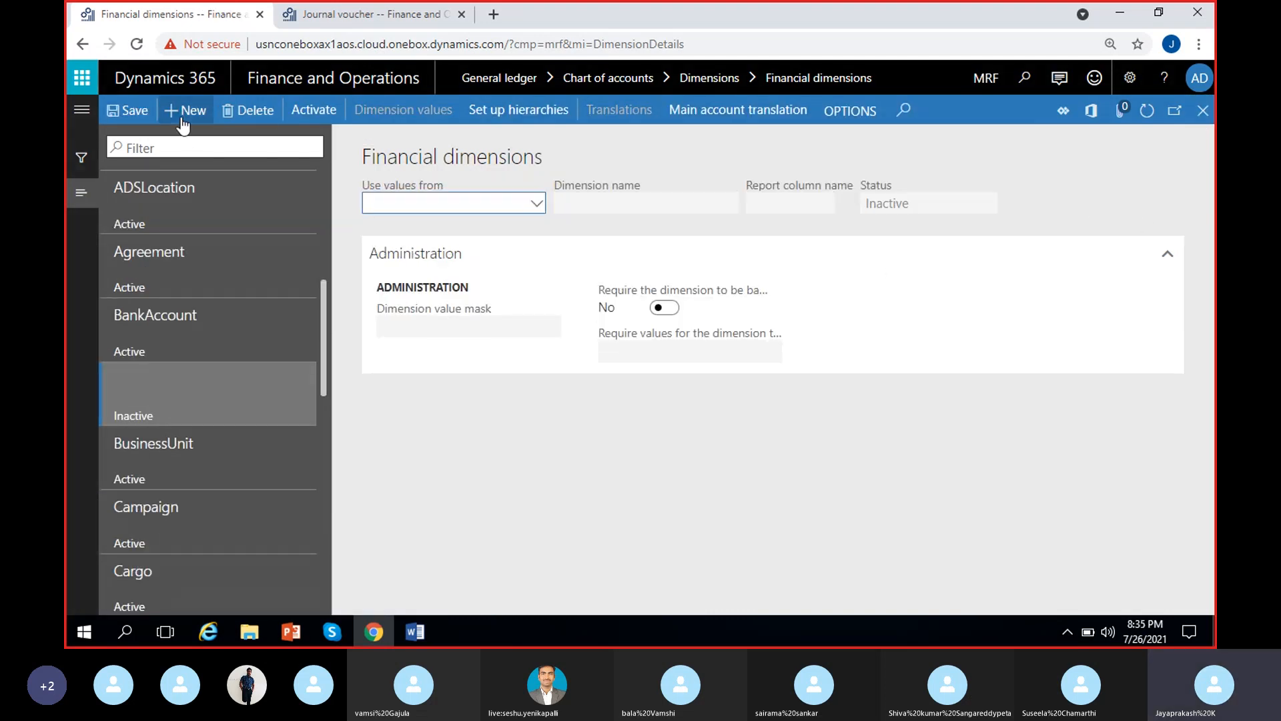
{"action": "left_click", "coordinate": [537, 202]}
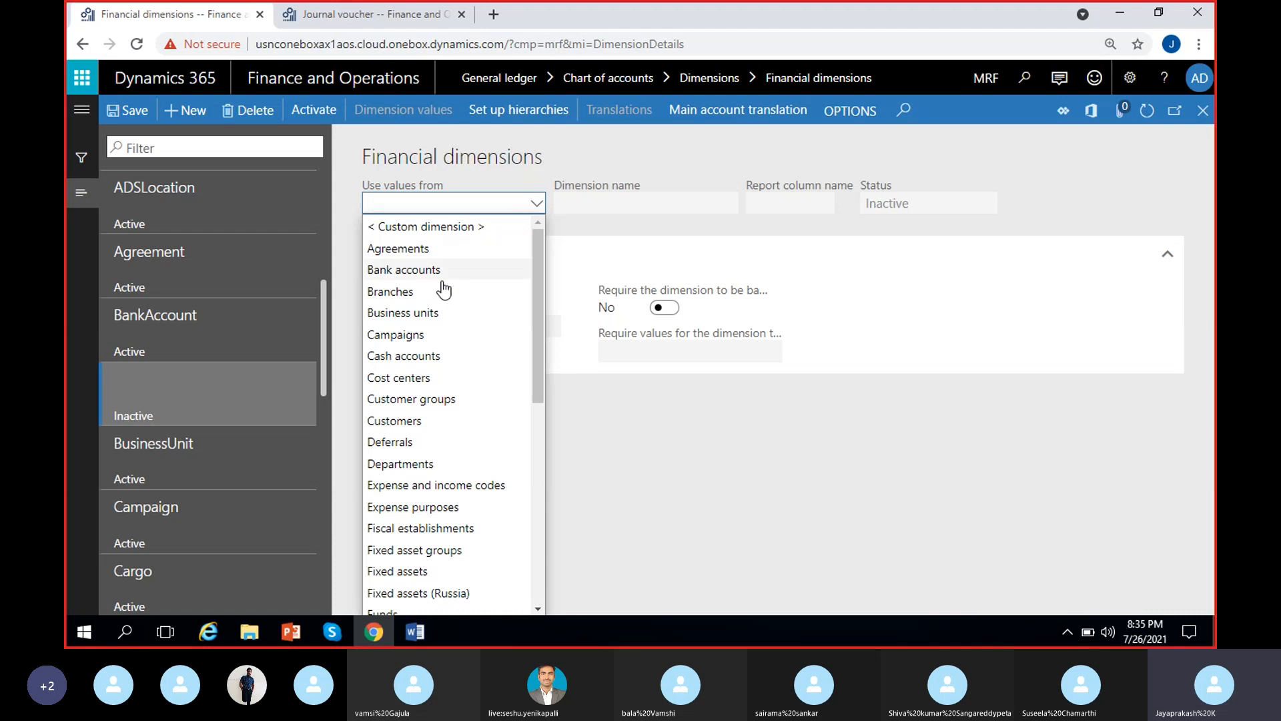
{"action": "left_click", "coordinate": [429, 314]}
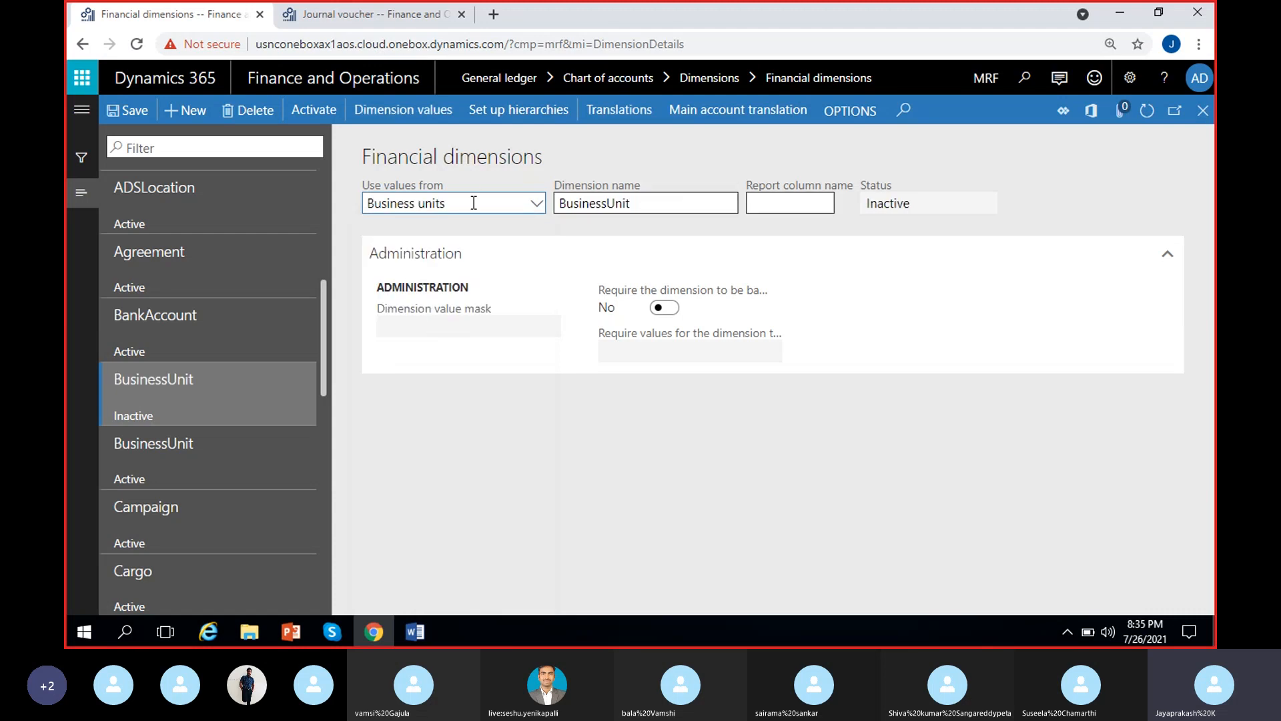
{"action": "key", "text": "Tab"}
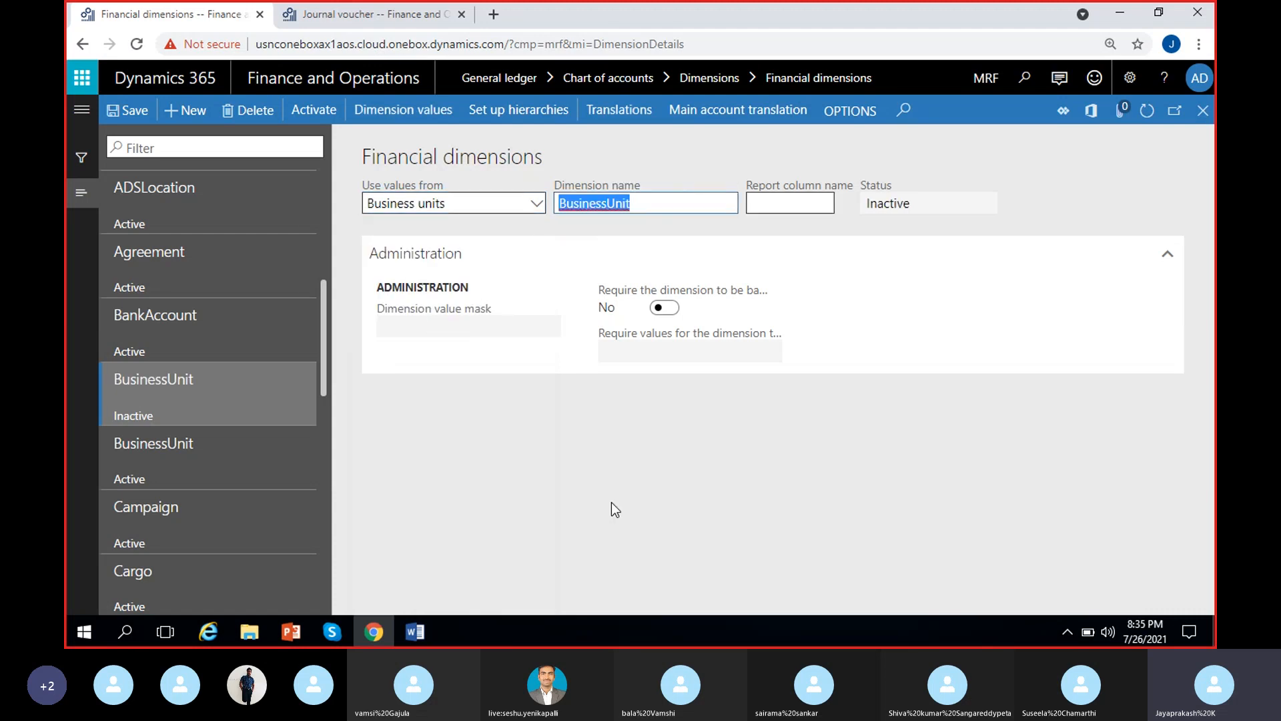
{"action": "left_click", "coordinate": [561, 208]}
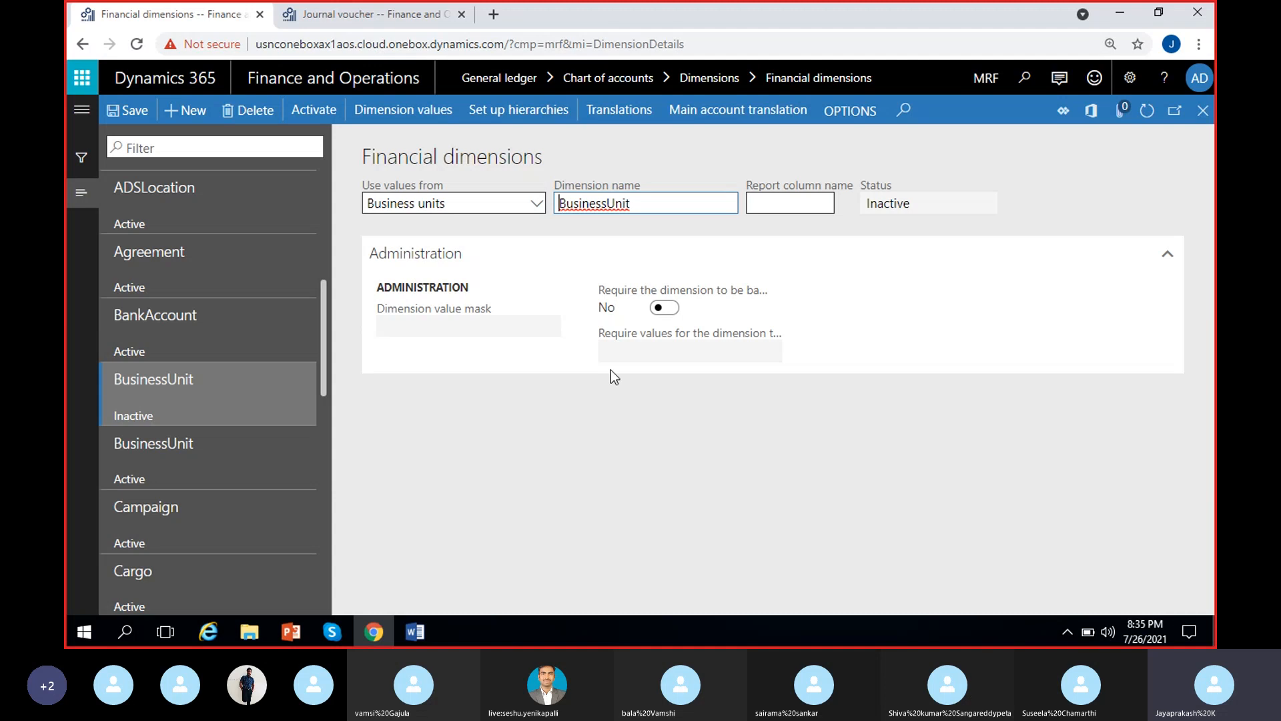
{"action": "type", "text": "MRF_"}
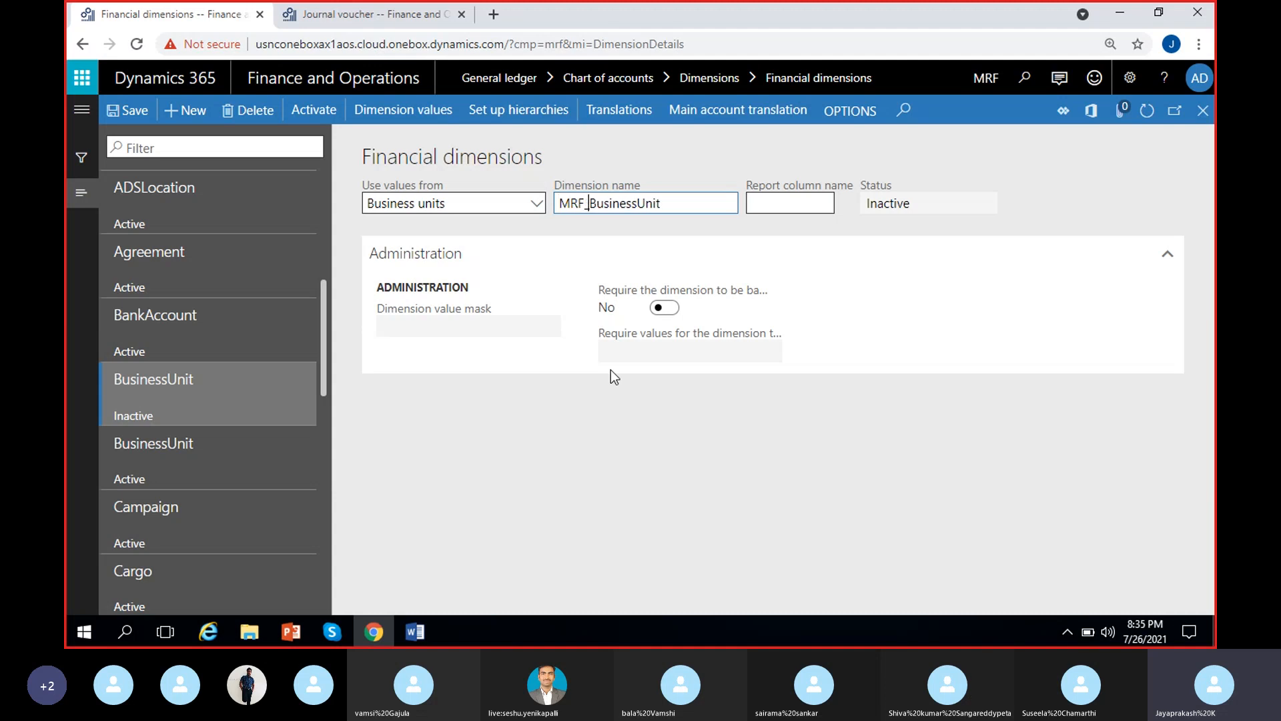
{"action": "left_click", "coordinate": [657, 462]}
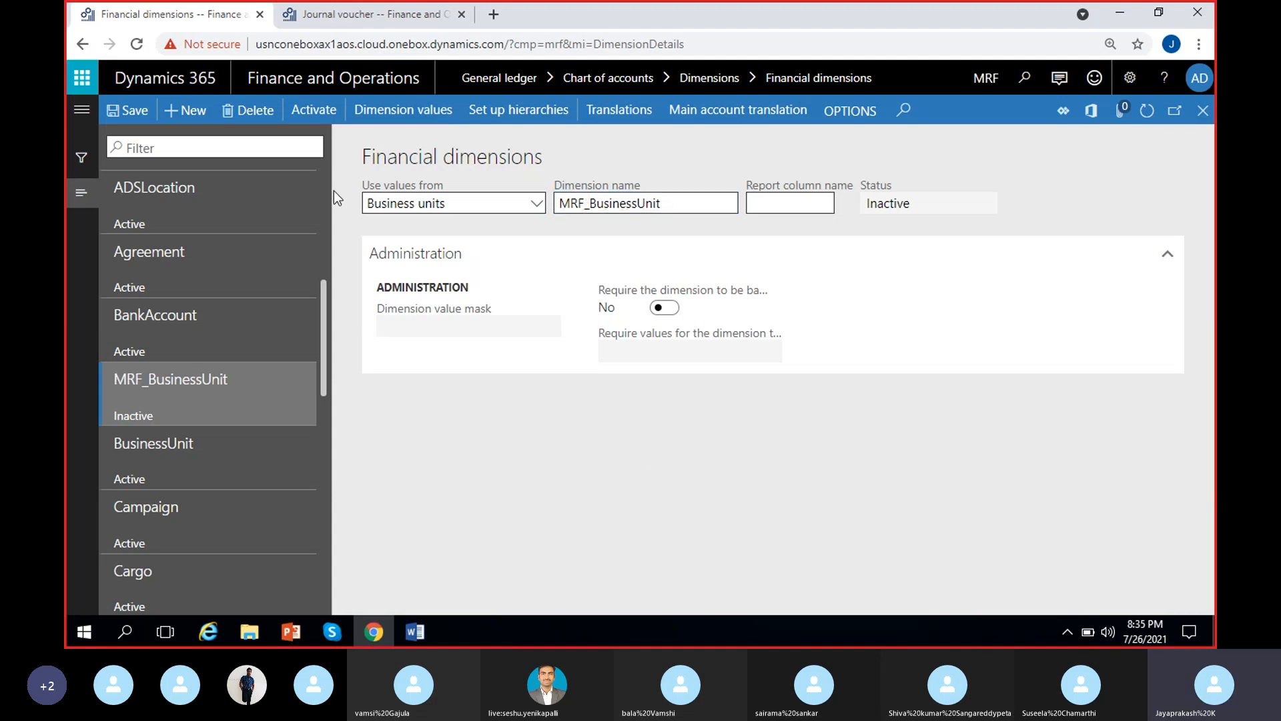
{"action": "left_click", "coordinate": [127, 110]}
Review the dimension values of MRF_BusinessUnit, dismiss the edit notice and return to the financial dimensions
{"action": "left_click", "coordinate": [200, 587]}
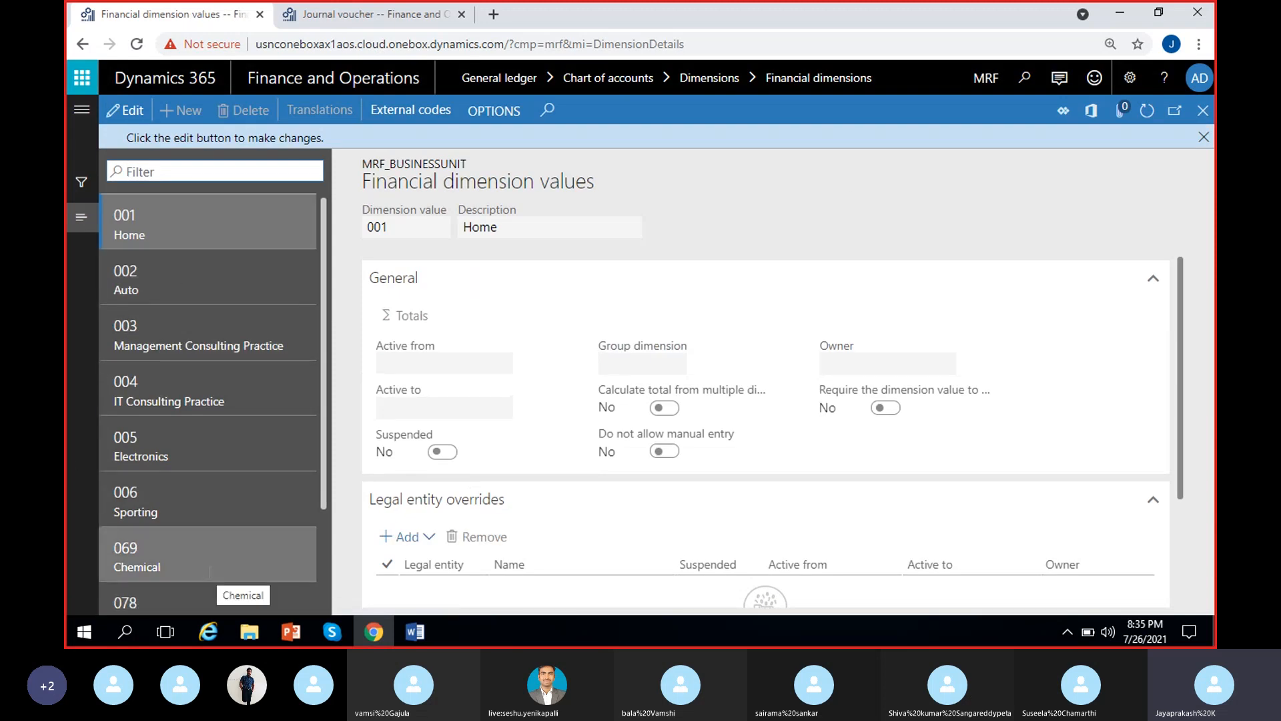
{"action": "left_click", "coordinate": [1196, 134]}
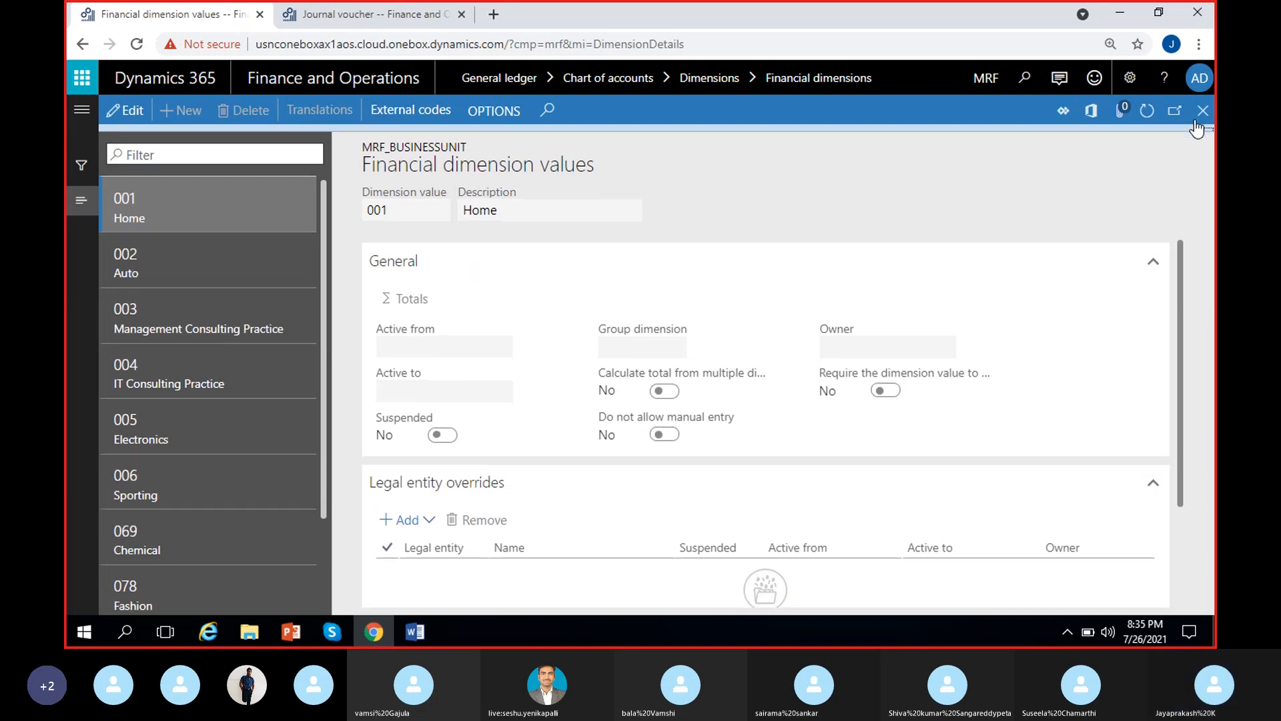
{"action": "left_click", "coordinate": [1202, 110]}
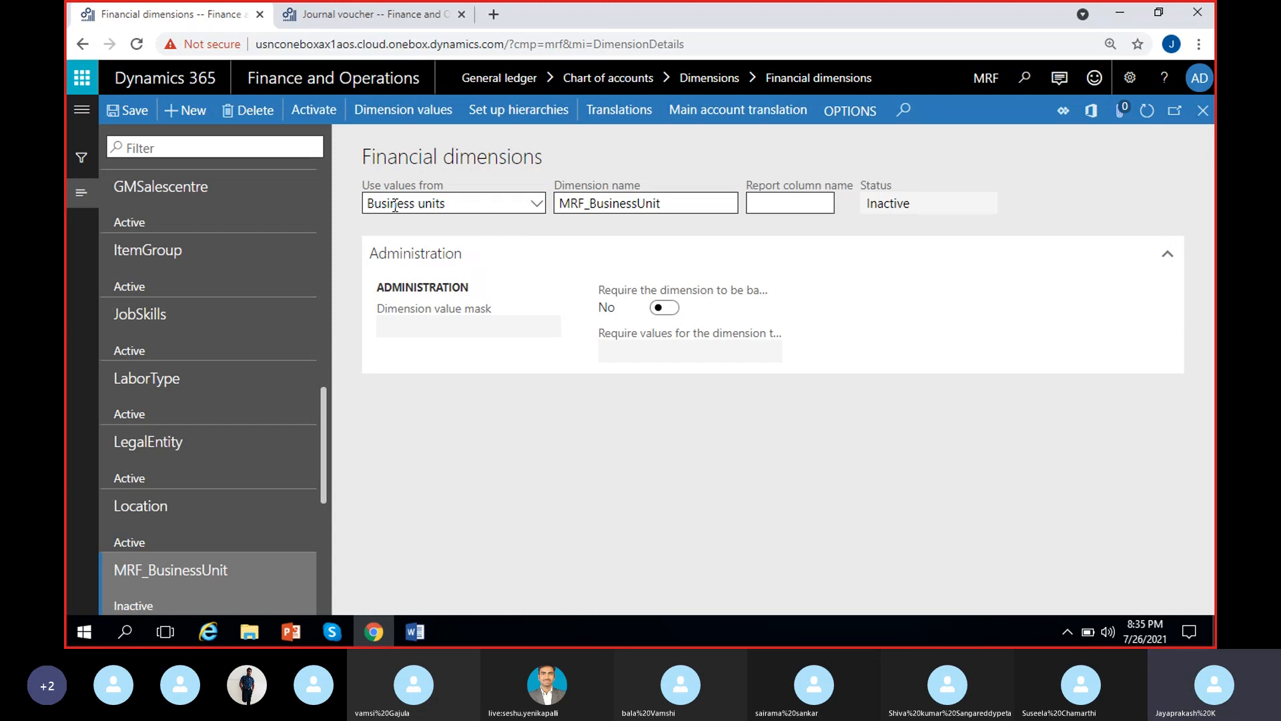
Change the MRF_BusinessUnit dimension to use values from Customers, rename it MRF_Customers and save it
{"action": "left_click", "coordinate": [532, 207]}
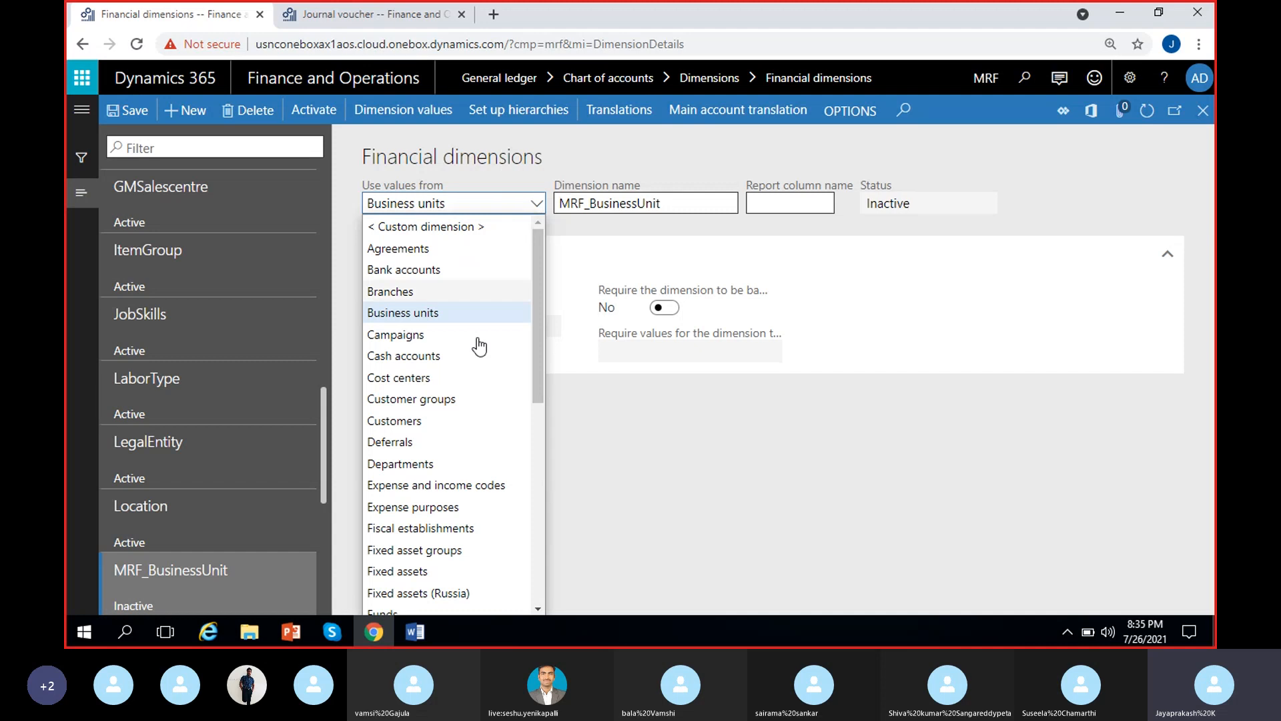
{"action": "scroll", "coordinate": [476, 542], "scroll_direction": "down", "scroll_amount": 6}
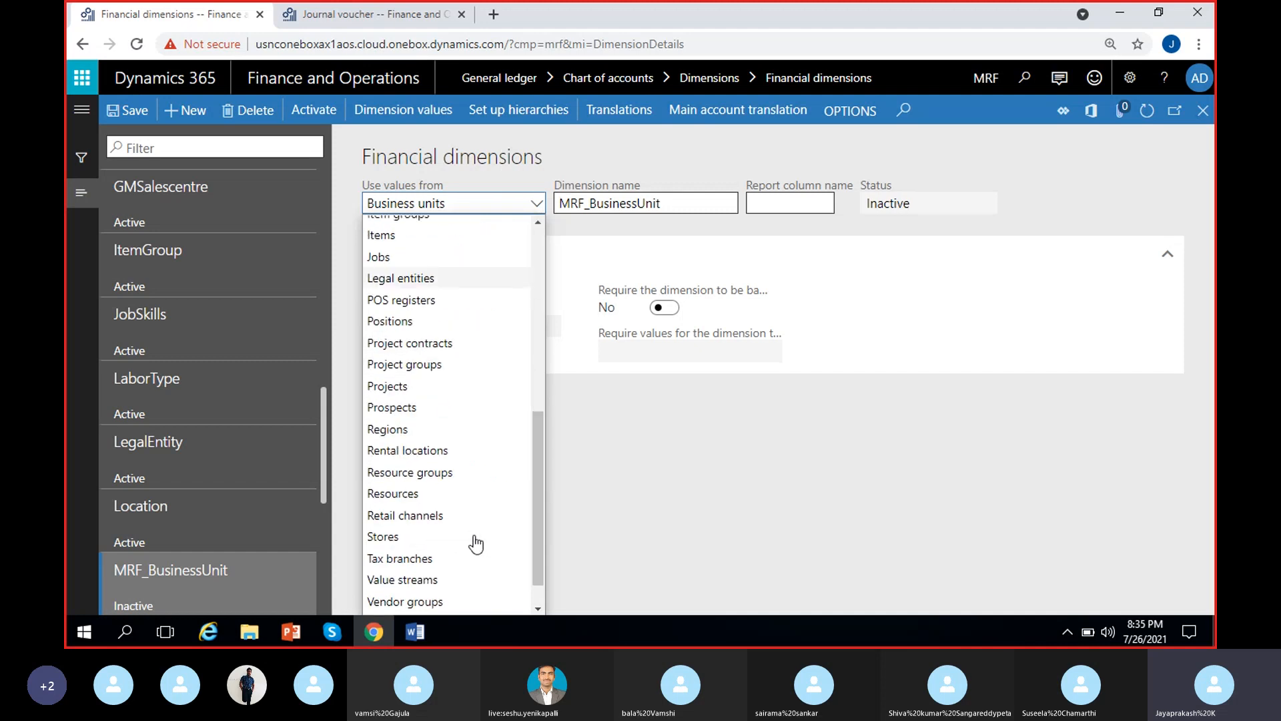
{"action": "scroll", "coordinate": [470, 542], "scroll_direction": "up", "scroll_amount": 6}
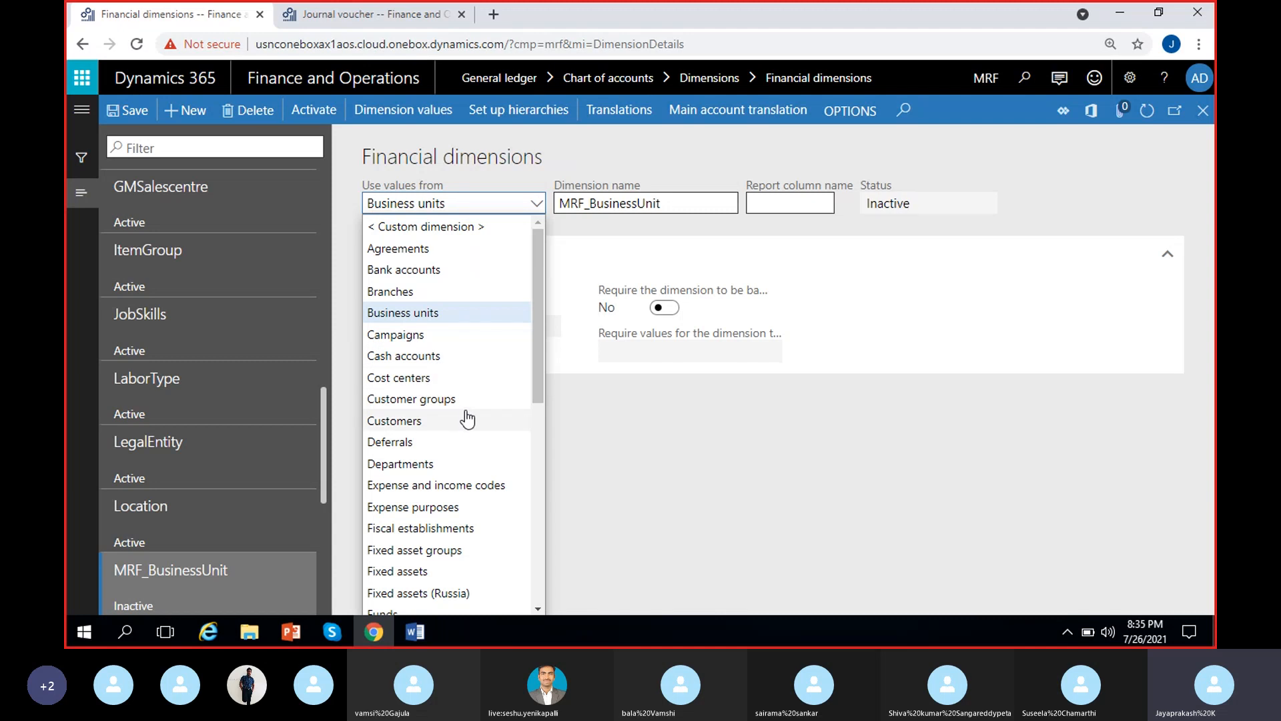
{"action": "scroll", "coordinate": [418, 443], "scroll_direction": "down", "scroll_amount": 2}
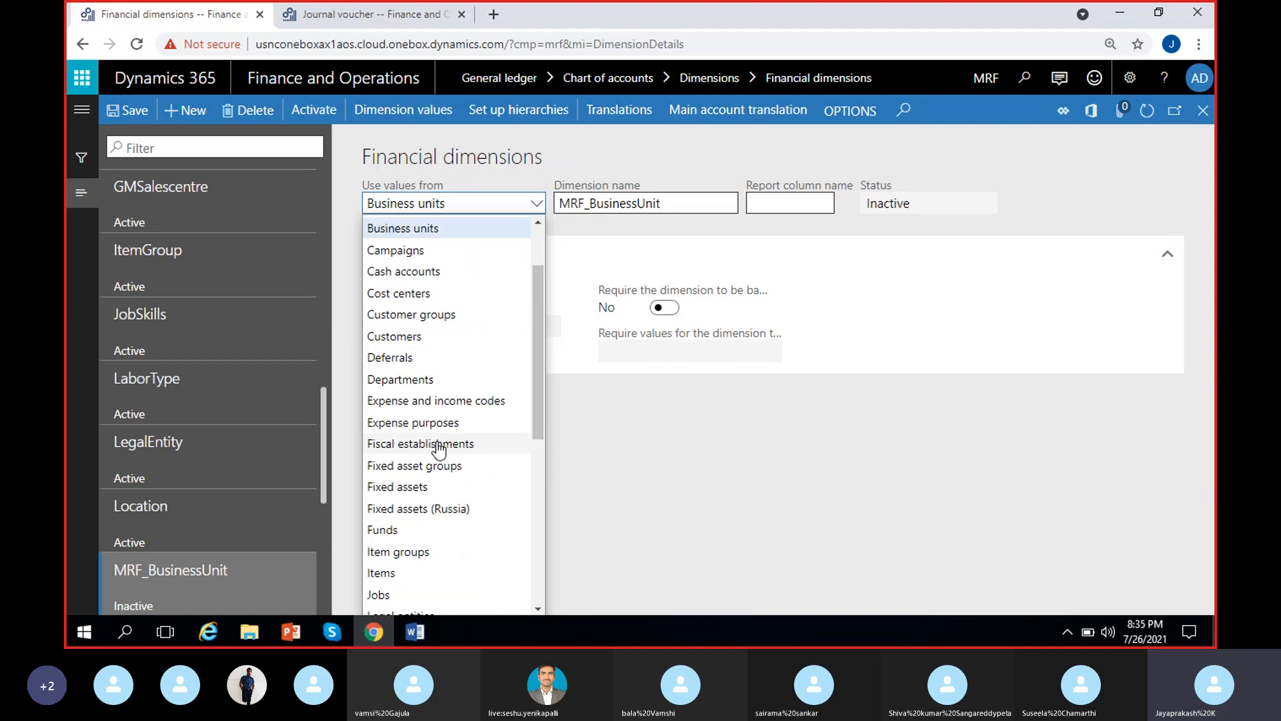
{"action": "left_click", "coordinate": [422, 338]}
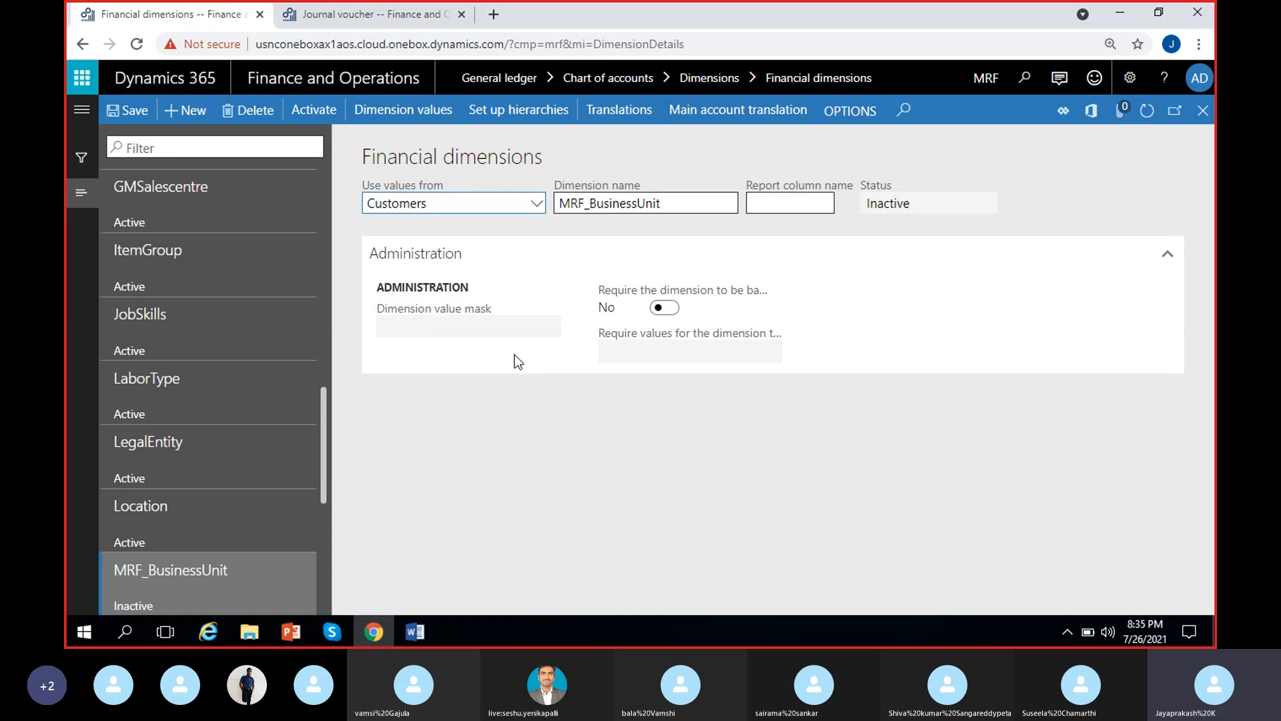
{"action": "left_click_drag", "start_coordinate": [663, 203], "coordinate": [597, 207]}
{"action": "key", "text": "BackSpace"}
{"action": "key", "text": "BackSpace"}
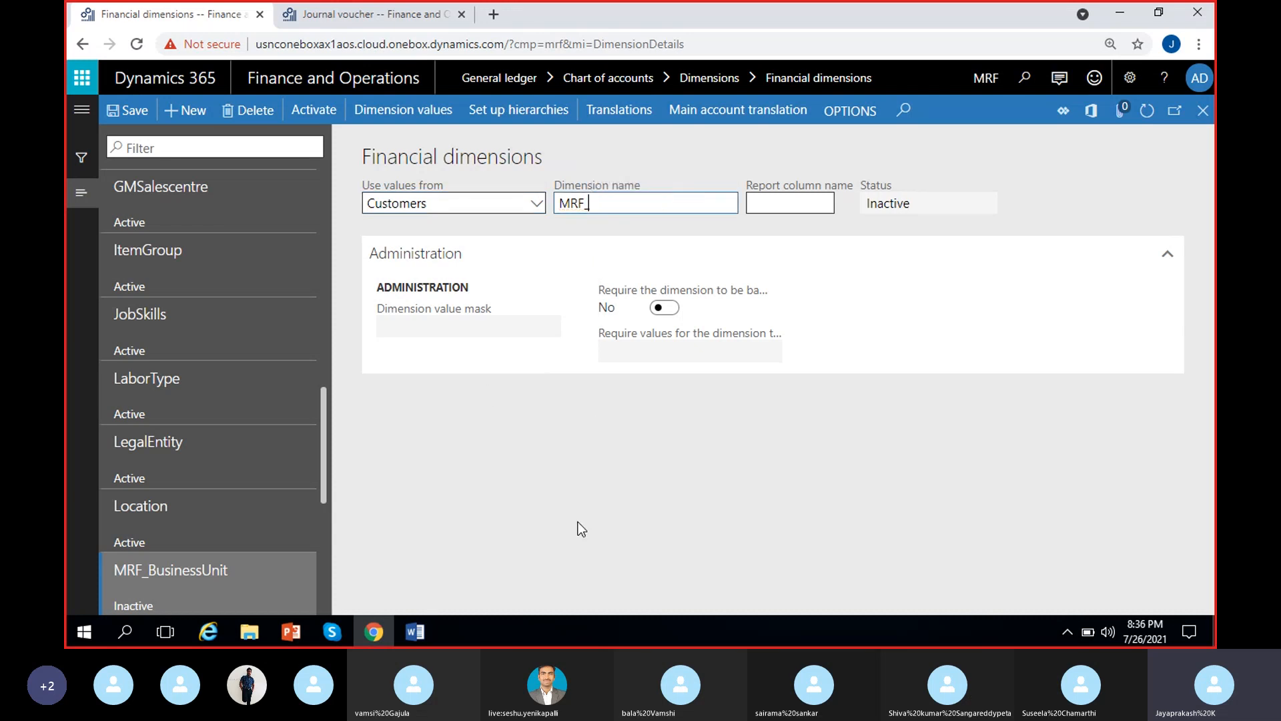
{"action": "type", "text": "Customers"}
{"action": "left_click", "coordinate": [137, 118]}
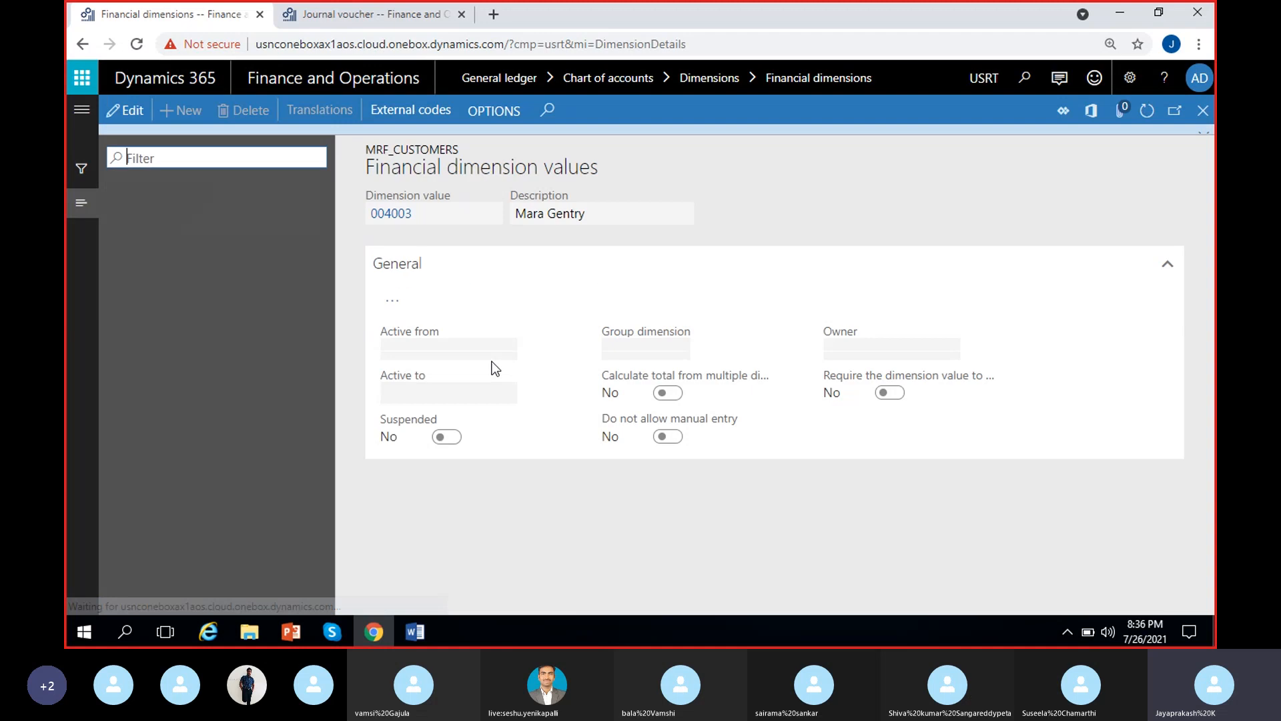
Look through the customer records supplied as dimension values of MRF_Customers and return to the financial dimensions
{"action": "scroll", "coordinate": [261, 419], "scroll_direction": "down", "scroll_amount": 10}
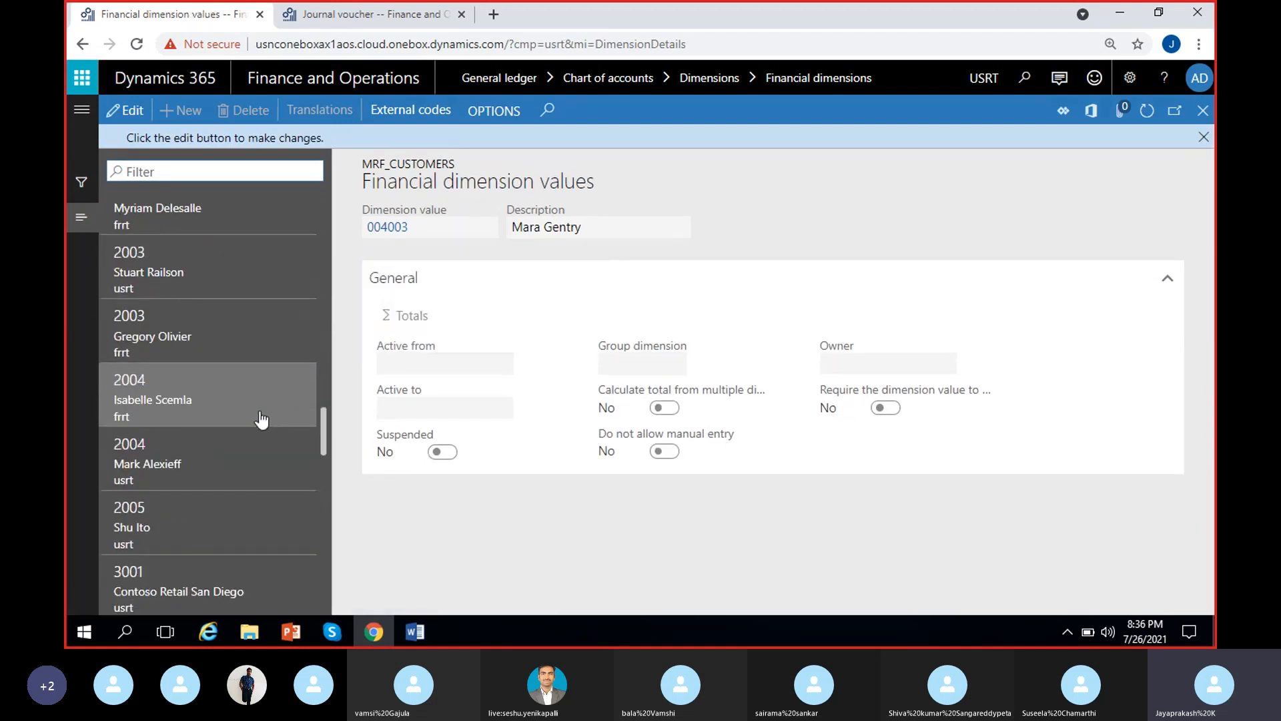
{"action": "scroll", "coordinate": [261, 419], "scroll_direction": "down", "scroll_amount": 6}
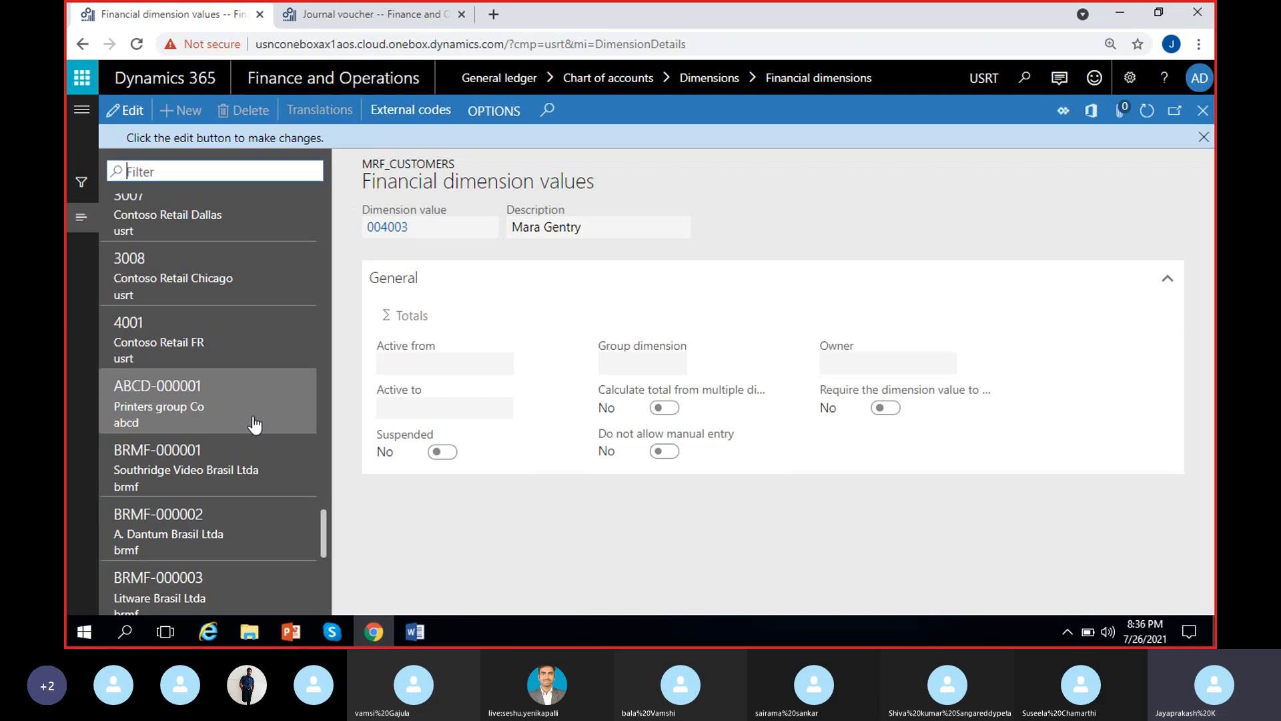
{"action": "scroll", "coordinate": [255, 424], "scroll_direction": "down", "scroll_amount": 5}
{"action": "scroll", "coordinate": [241, 417], "scroll_direction": "down", "scroll_amount": 5}
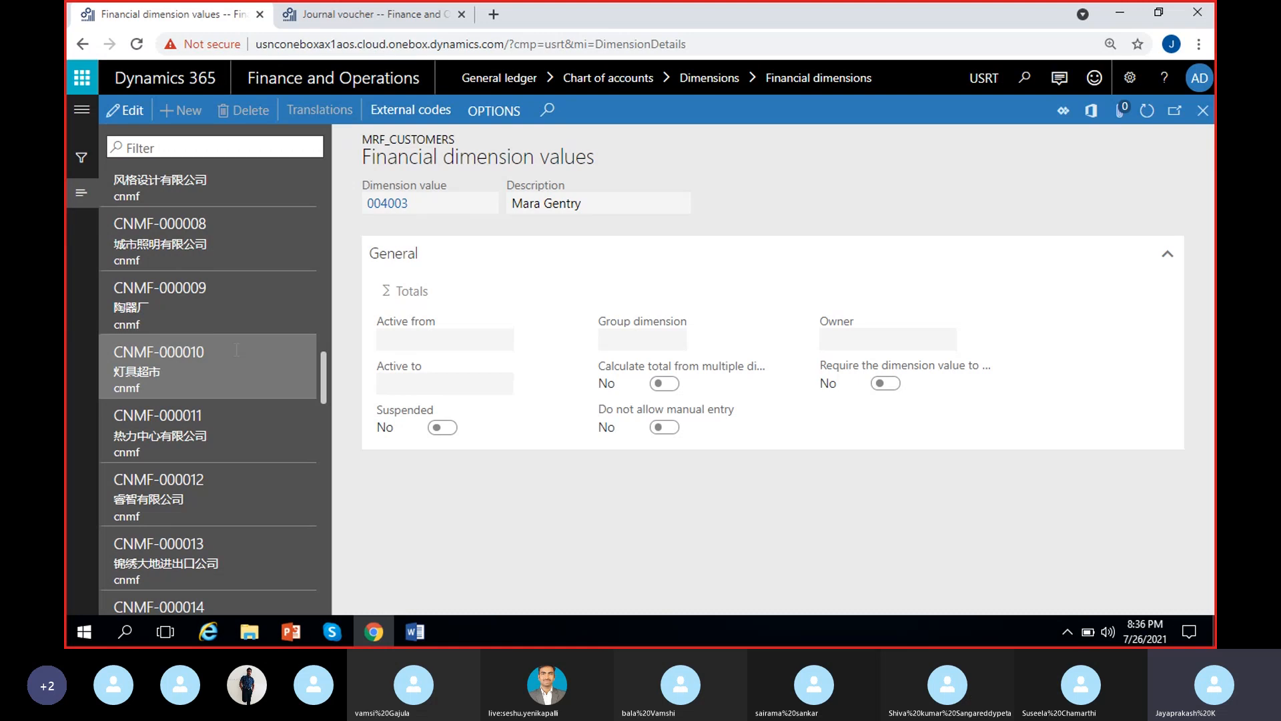
{"action": "scroll", "coordinate": [237, 349], "scroll_direction": "down", "scroll_amount": 10}
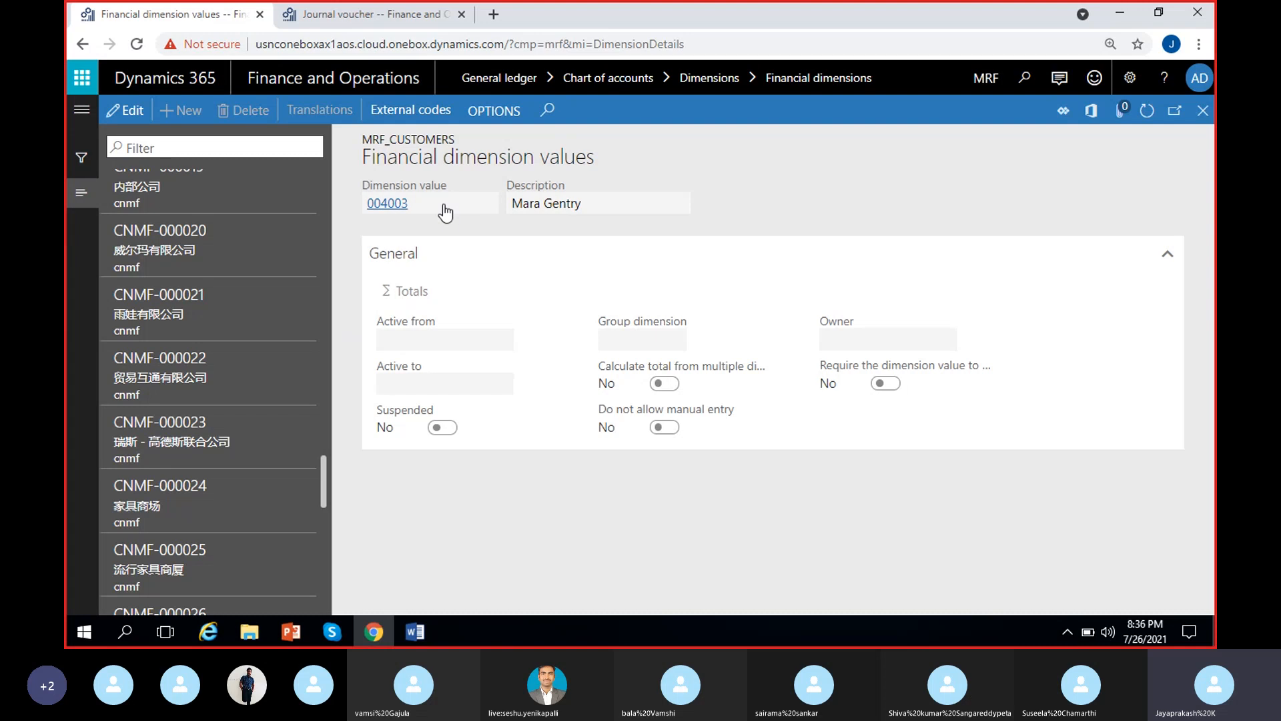
{"action": "left_click", "coordinate": [591, 204]}
{"action": "left_click", "coordinate": [823, 208]}
{"action": "left_click", "coordinate": [1203, 110]}
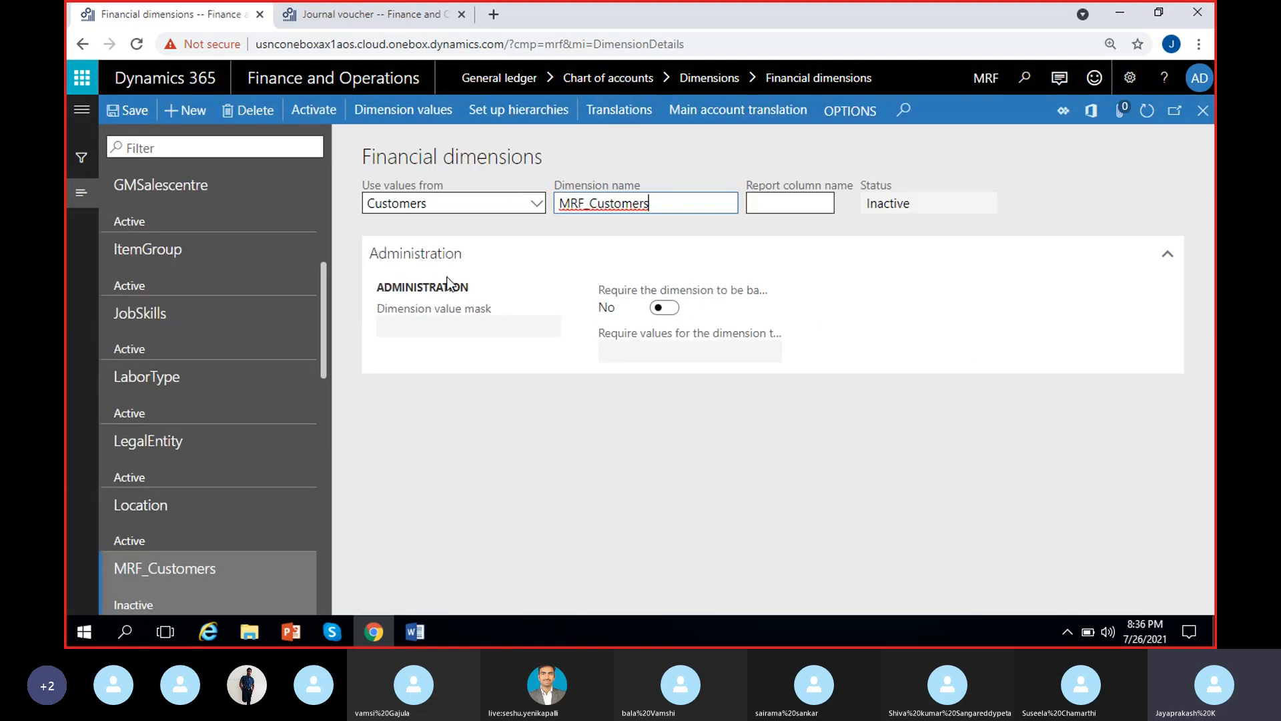
Review the entities available as value sources for MRF_Customers and look over the existing financial dimensions
{"action": "left_click", "coordinate": [532, 207]}
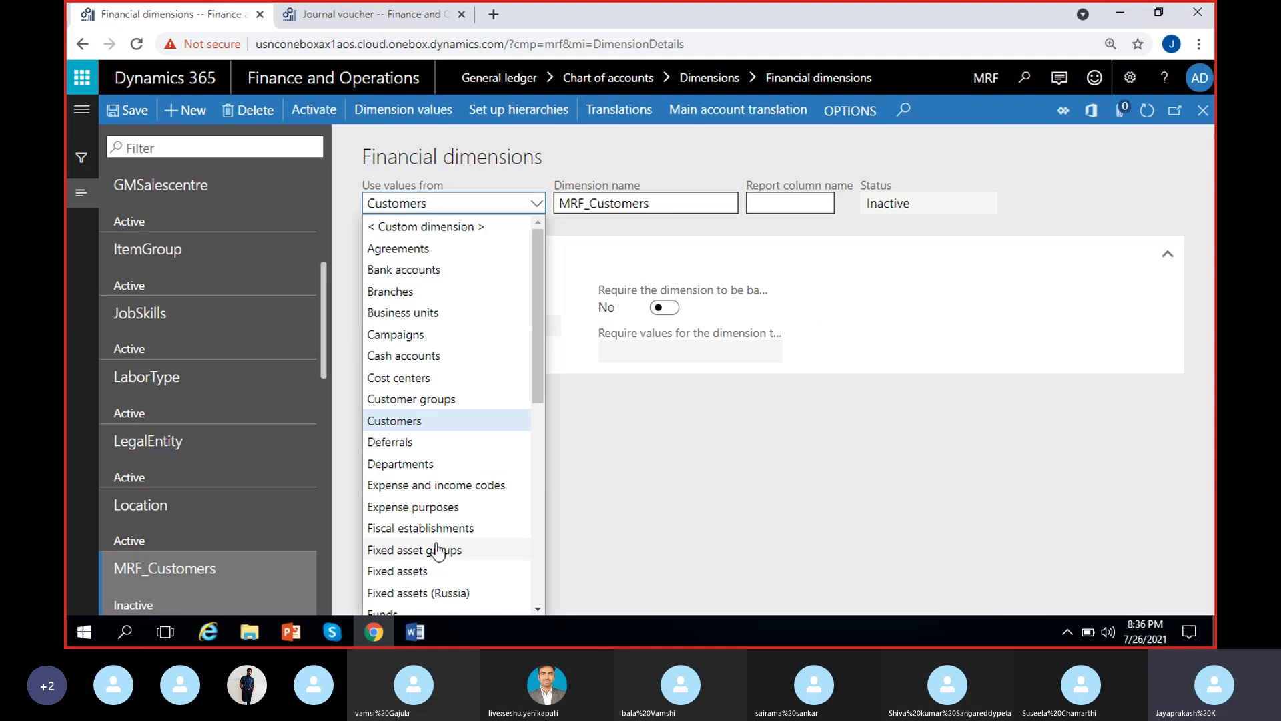
{"action": "scroll", "coordinate": [433, 547], "scroll_direction": "down", "scroll_amount": 1}
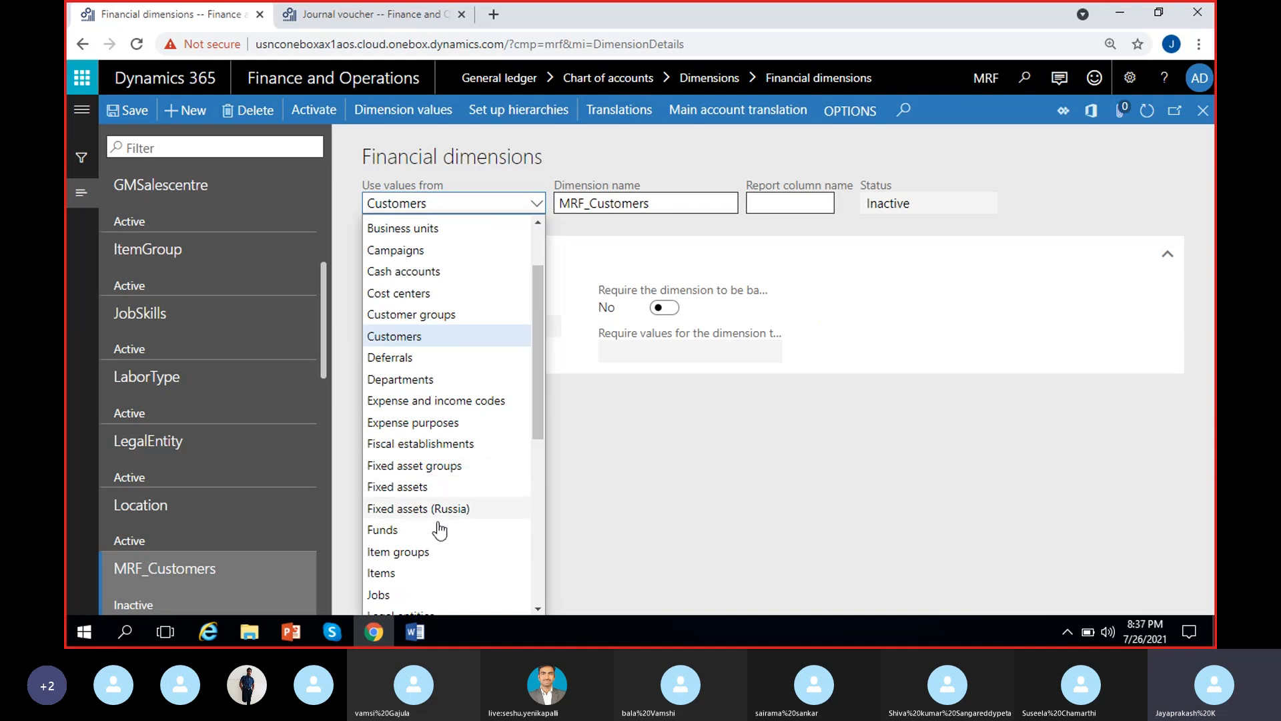
{"action": "scroll", "coordinate": [451, 554], "scroll_direction": "down", "scroll_amount": 1}
{"action": "scroll", "coordinate": [440, 534], "scroll_direction": "down", "scroll_amount": 1}
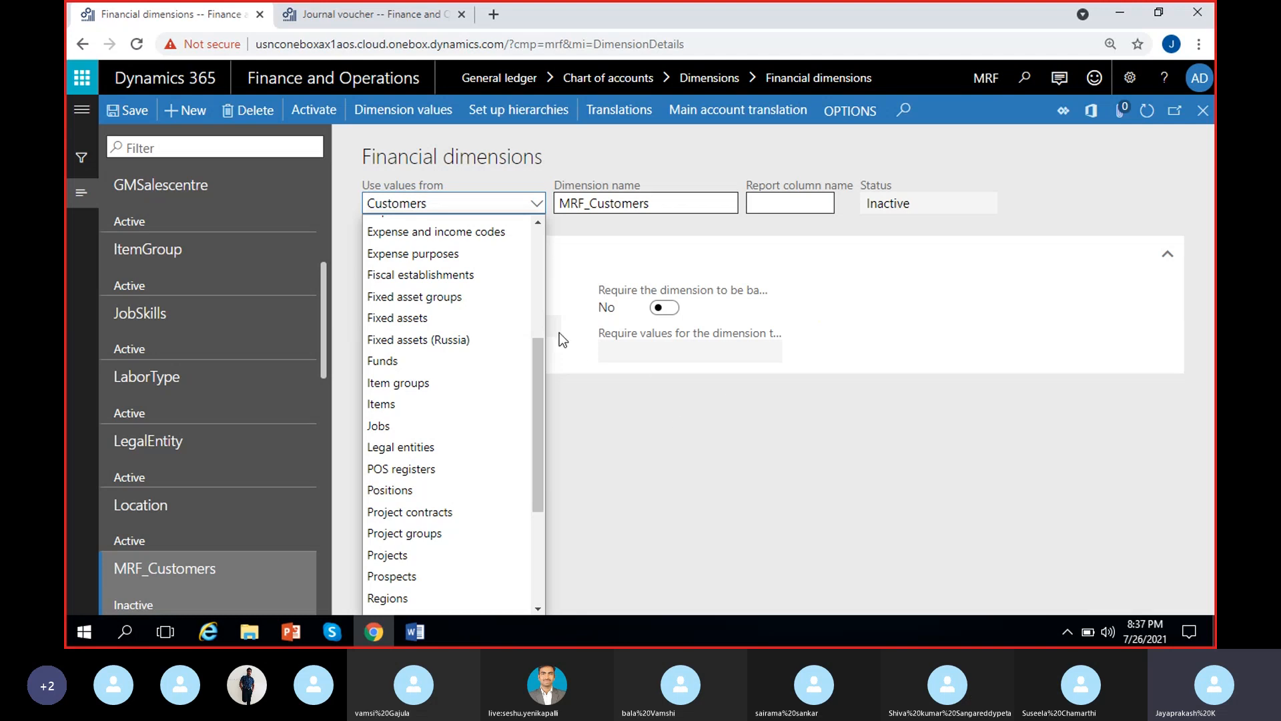
{"action": "scroll", "coordinate": [247, 493], "scroll_direction": "up", "scroll_amount": 2}
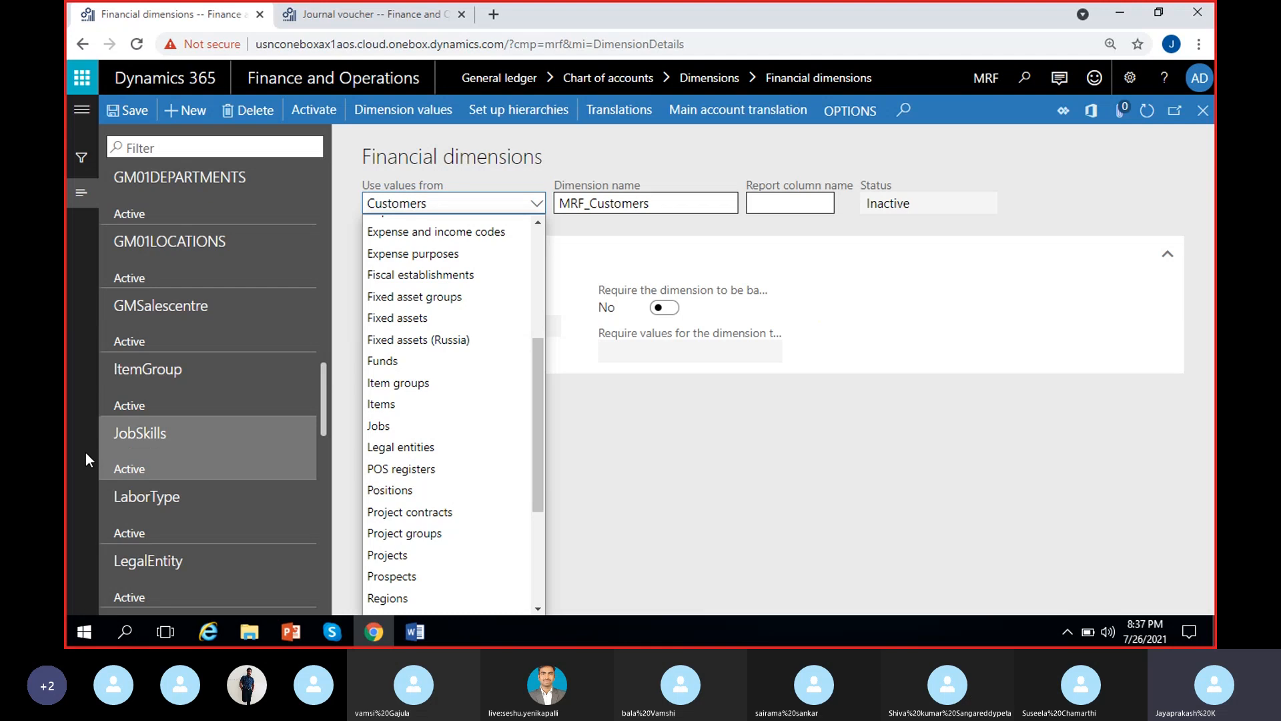
{"action": "left_click", "coordinate": [681, 478]}
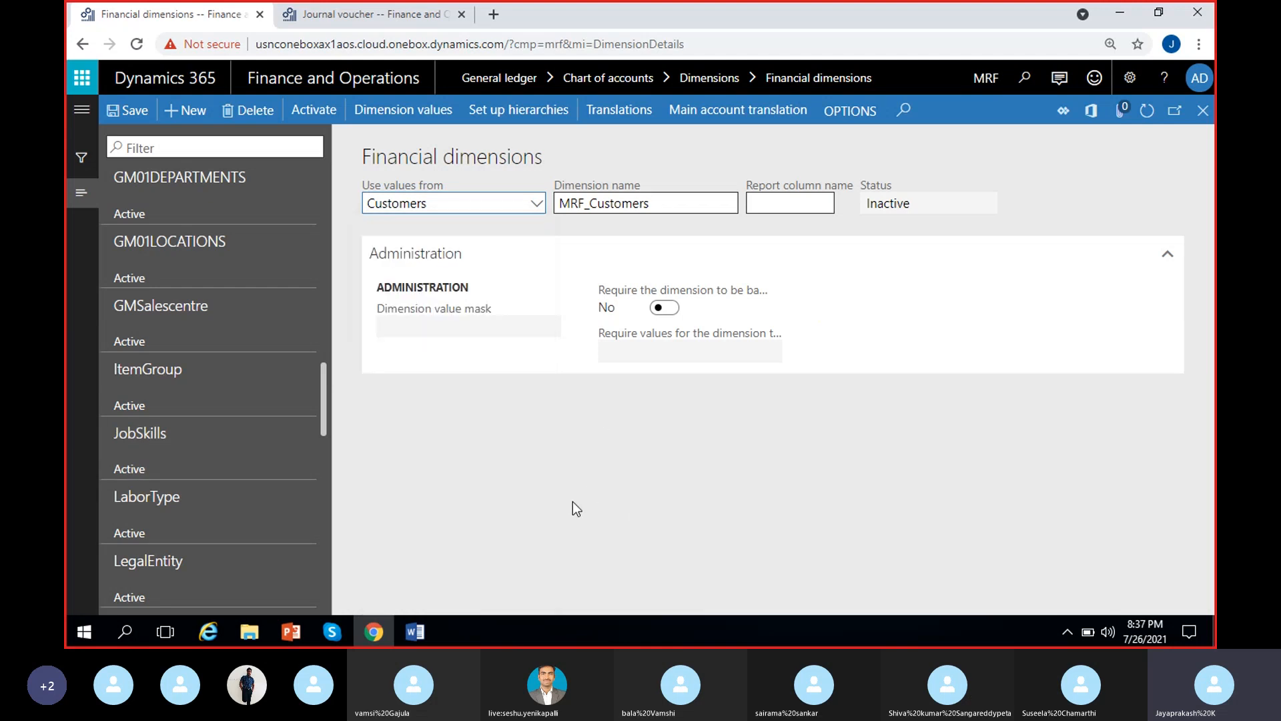
{"action": "scroll", "coordinate": [287, 484], "scroll_direction": "up", "scroll_amount": 15}
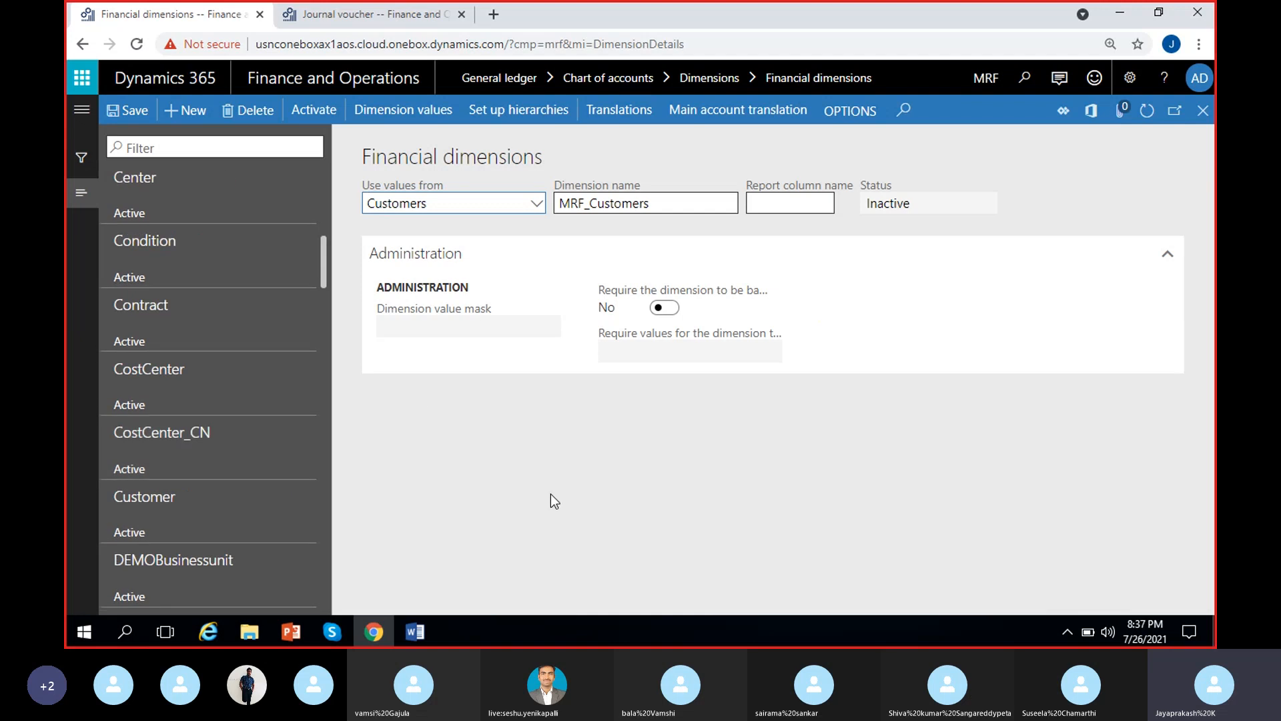
{"action": "left_click", "coordinate": [536, 203]}
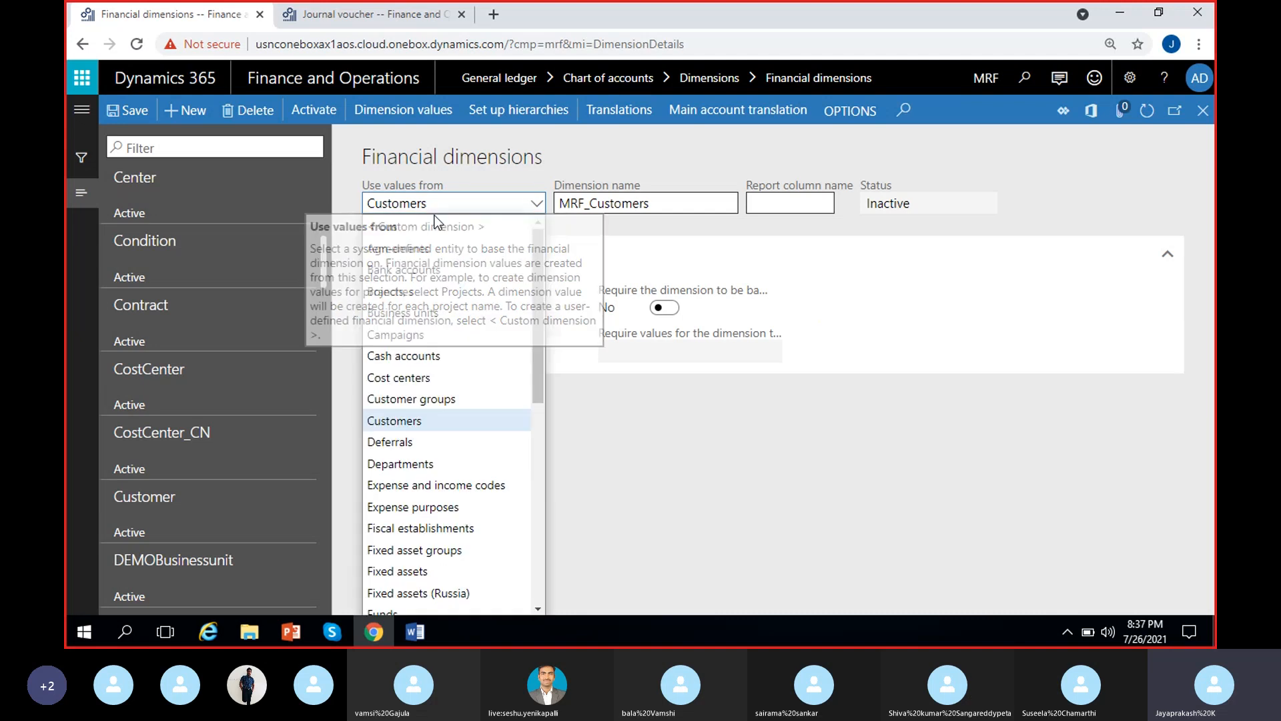
{"action": "left_click", "coordinate": [622, 434]}
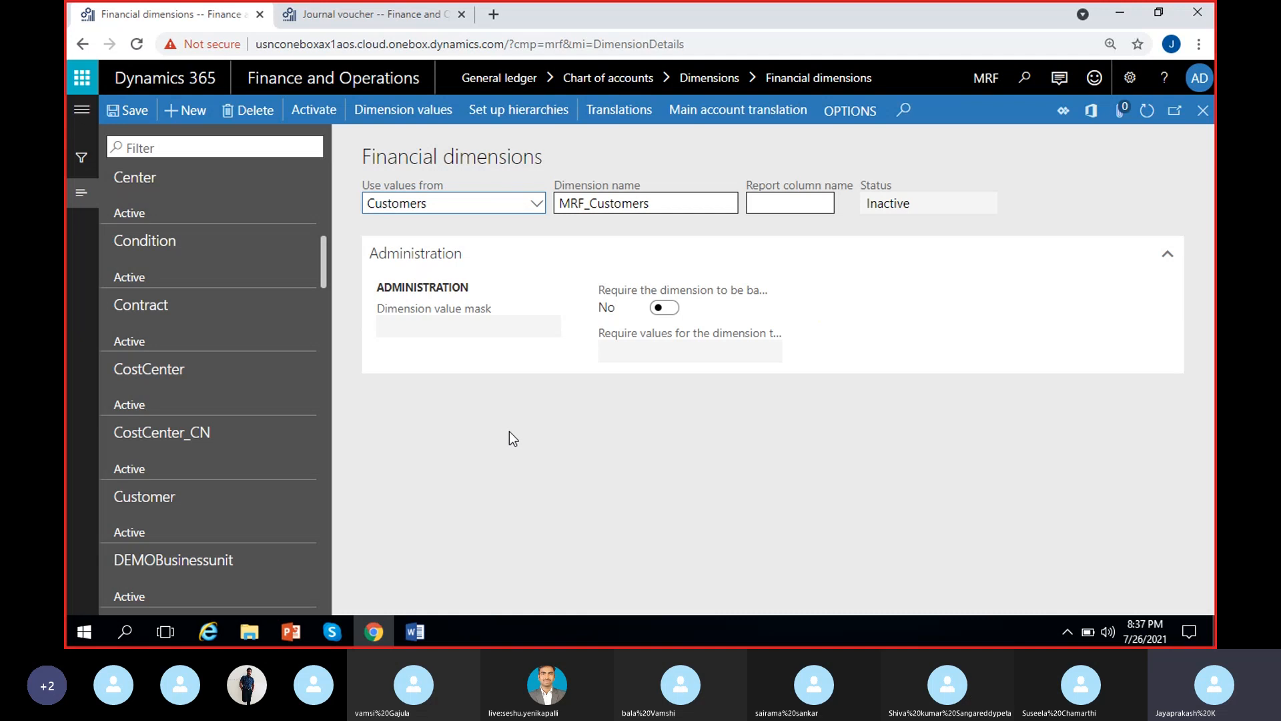
Delete the MRF_Customers financial dimension and confirm the deletion
{"action": "left_click", "coordinate": [256, 117]}
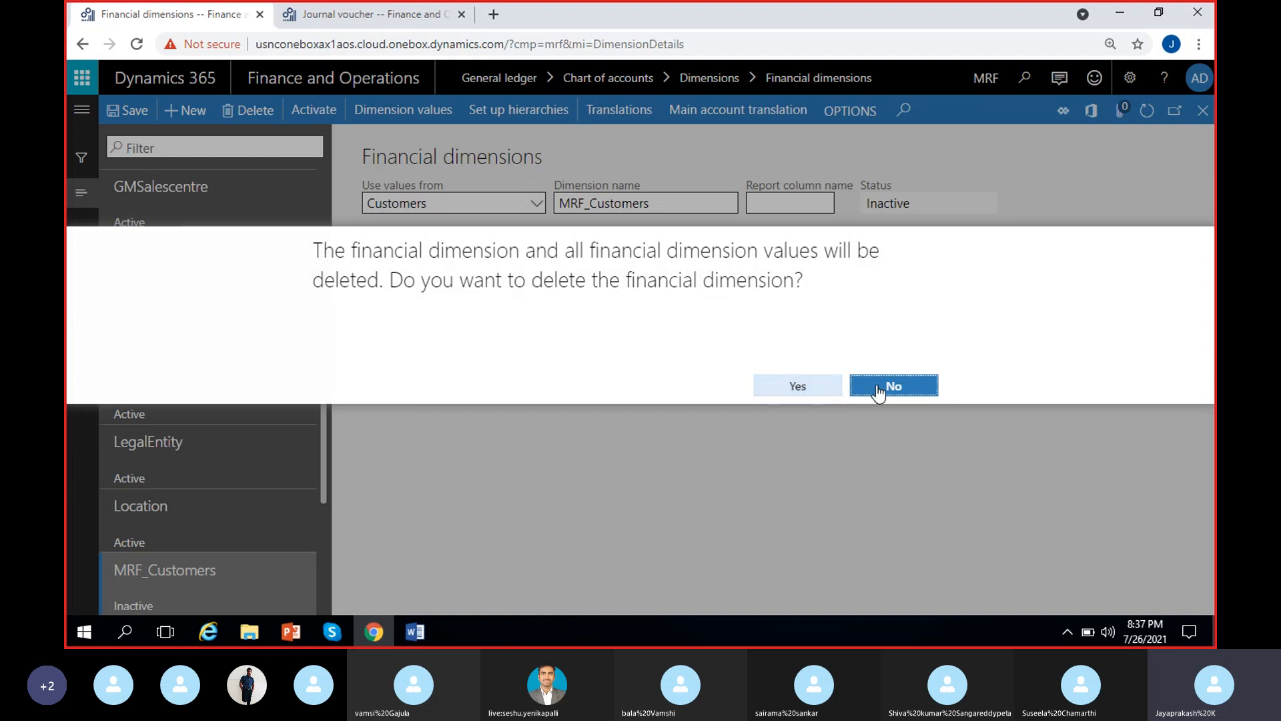
{"action": "left_click", "coordinate": [805, 390]}
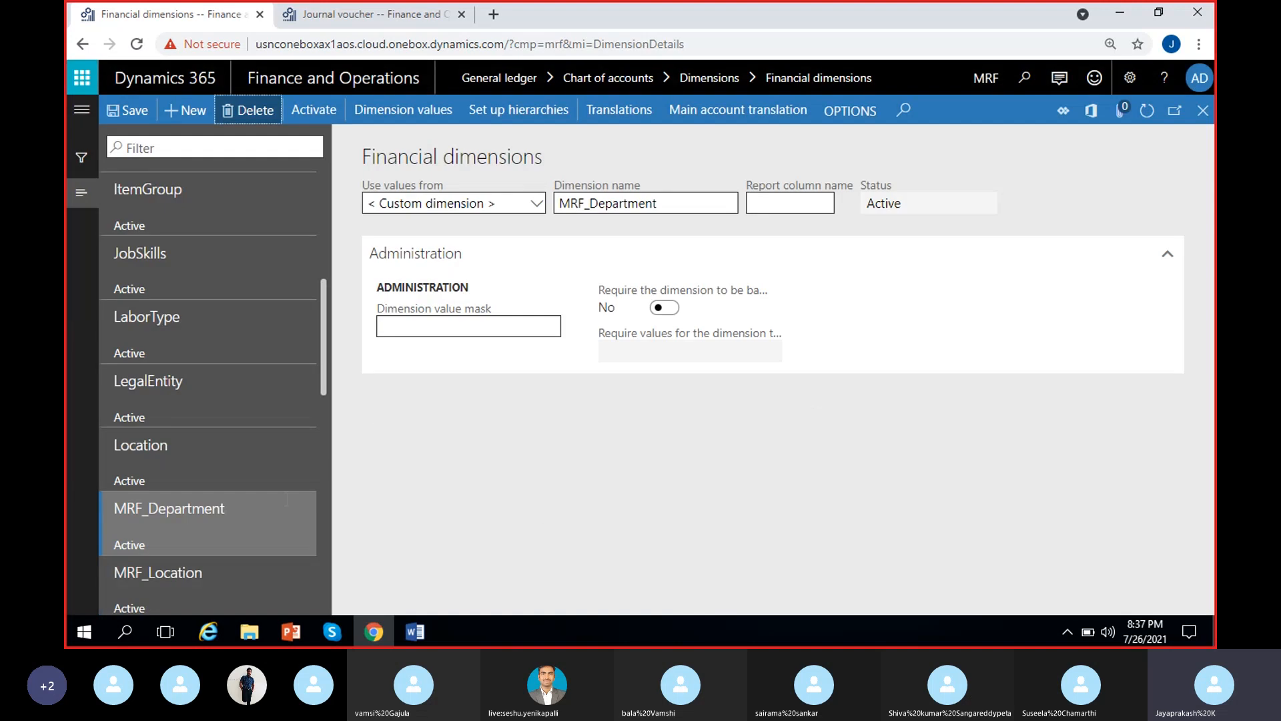
Review the MRF_Department and MRF_Location records among the financial dimensions, comparing their setup
{"action": "left_click", "coordinate": [240, 527]}
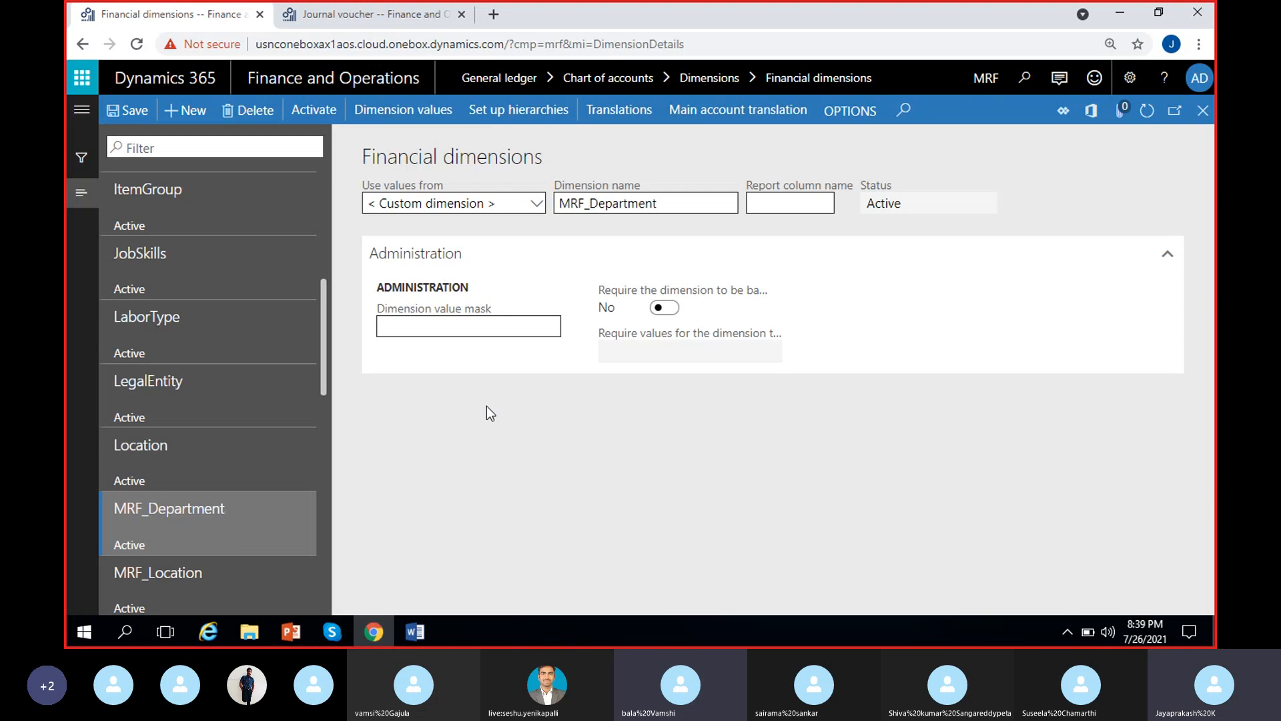
{"action": "scroll", "coordinate": [300, 494], "scroll_direction": "down", "scroll_amount": 2}
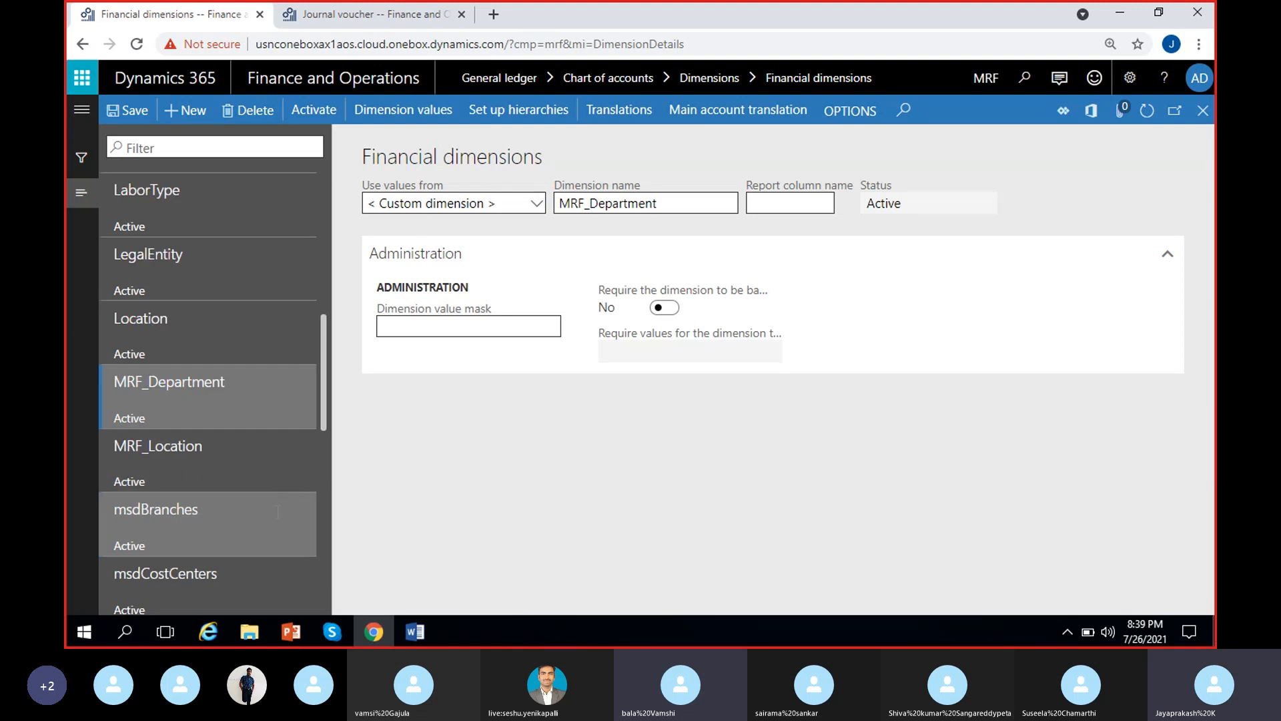
{"action": "left_click", "coordinate": [225, 405]}
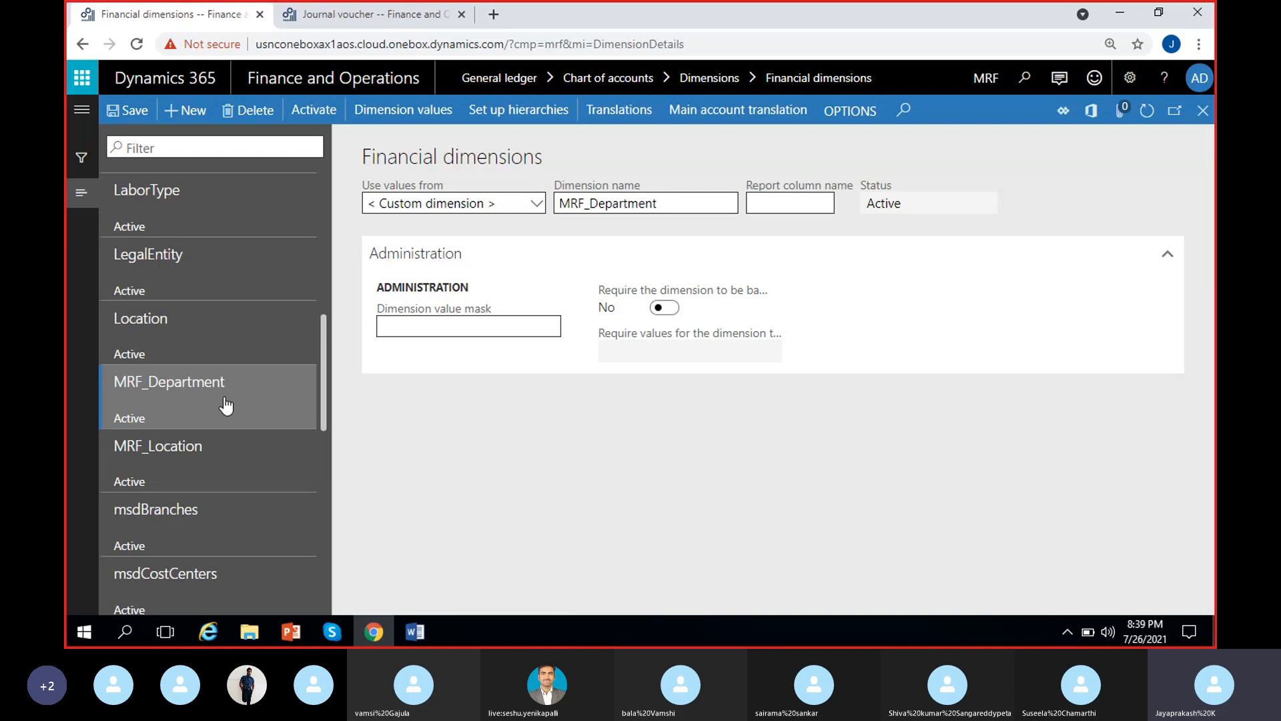
{"action": "left_click", "coordinate": [215, 467]}
{"action": "left_click", "coordinate": [272, 457]}
{"action": "left_click", "coordinate": [253, 412]}
{"action": "scroll", "coordinate": [223, 566], "scroll_direction": "down", "scroll_amount": 8}
{"action": "scroll", "coordinate": [223, 566], "scroll_direction": "up", "scroll_amount": 8}
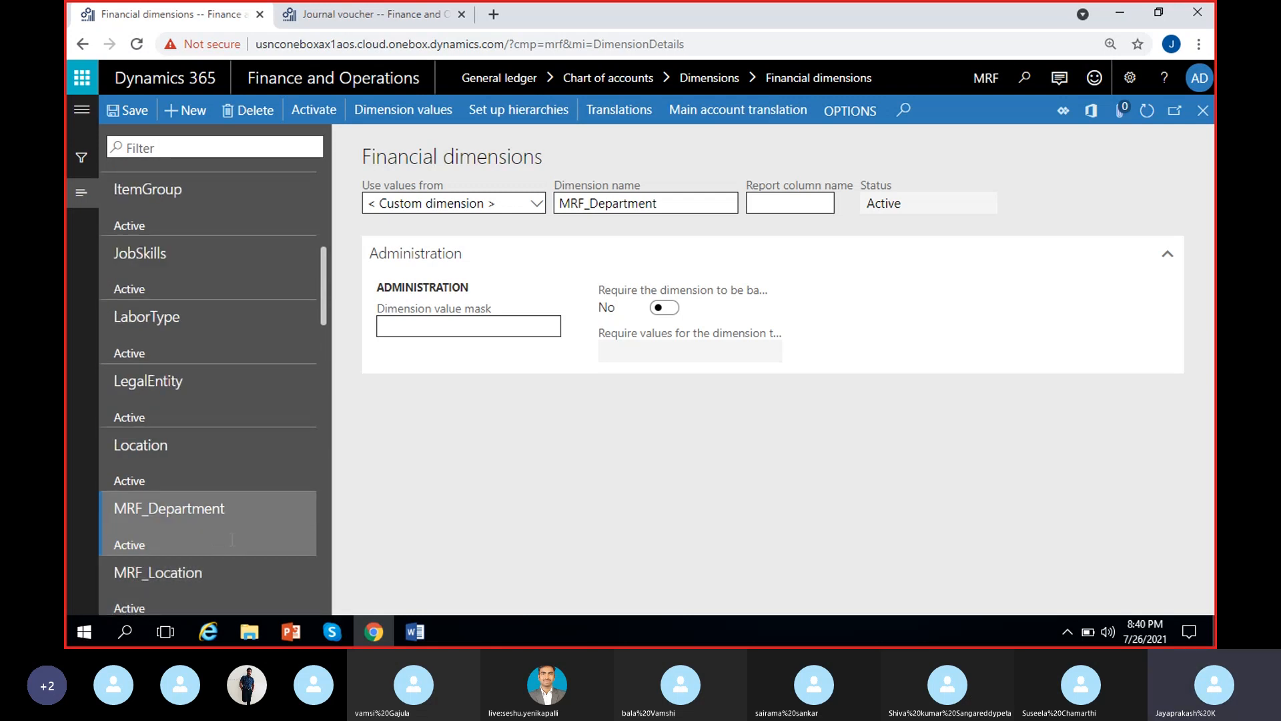
Look through the list of existing financial dimensions, including those set up for other companies
{"action": "scroll", "coordinate": [226, 560], "scroll_direction": "down", "scroll_amount": 2}
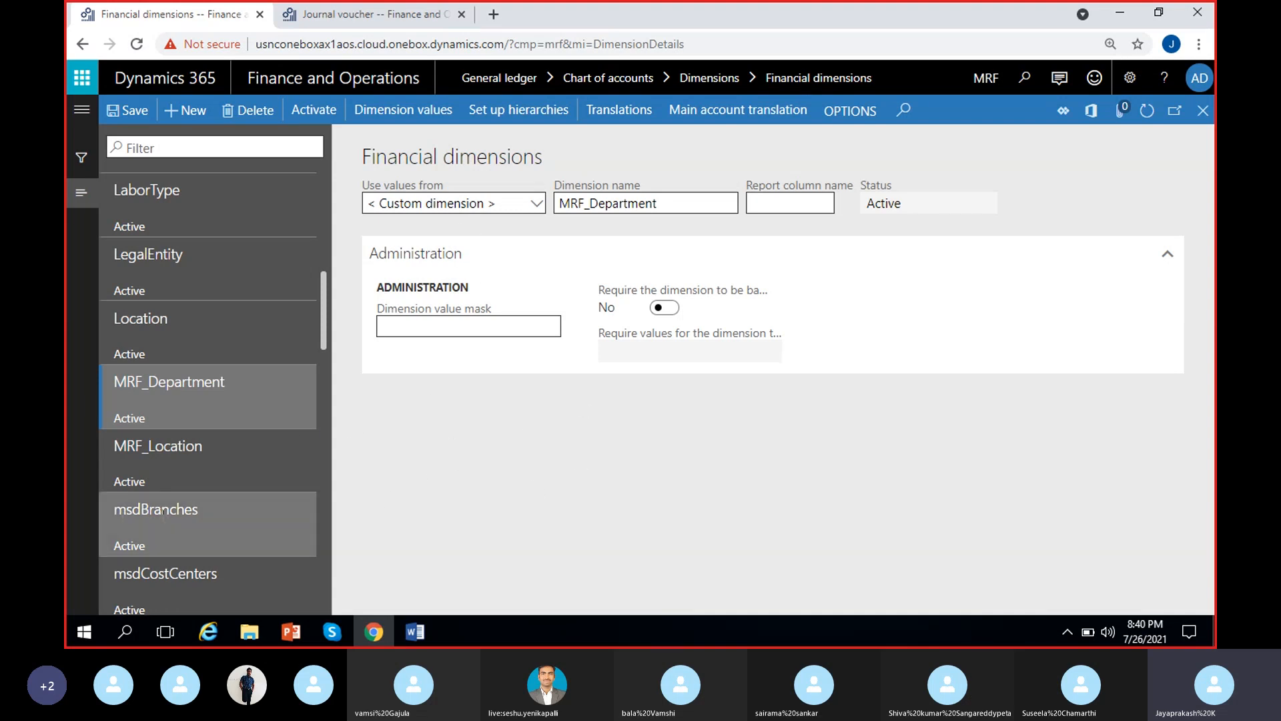
{"action": "scroll", "coordinate": [151, 567], "scroll_direction": "down", "scroll_amount": 15}
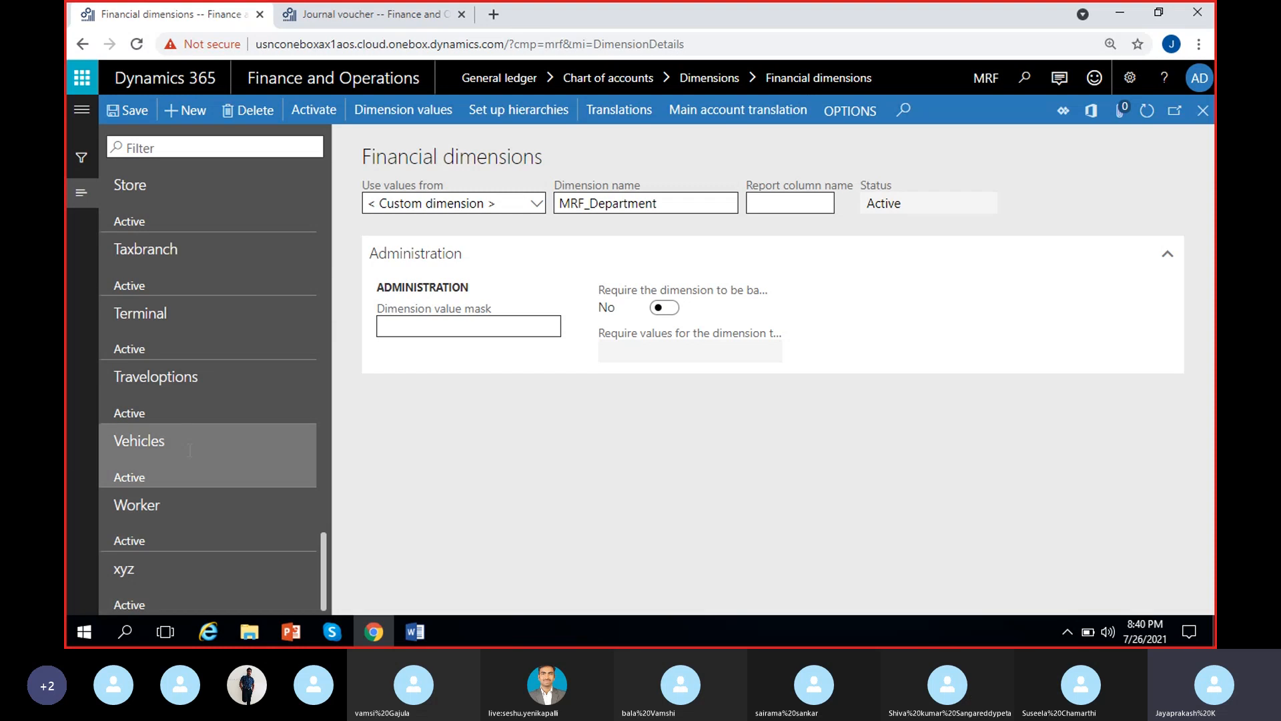
{"action": "scroll", "coordinate": [160, 467], "scroll_direction": "up", "scroll_amount": 15}
{"action": "scroll", "coordinate": [167, 466], "scroll_direction": "down", "scroll_amount": 4}
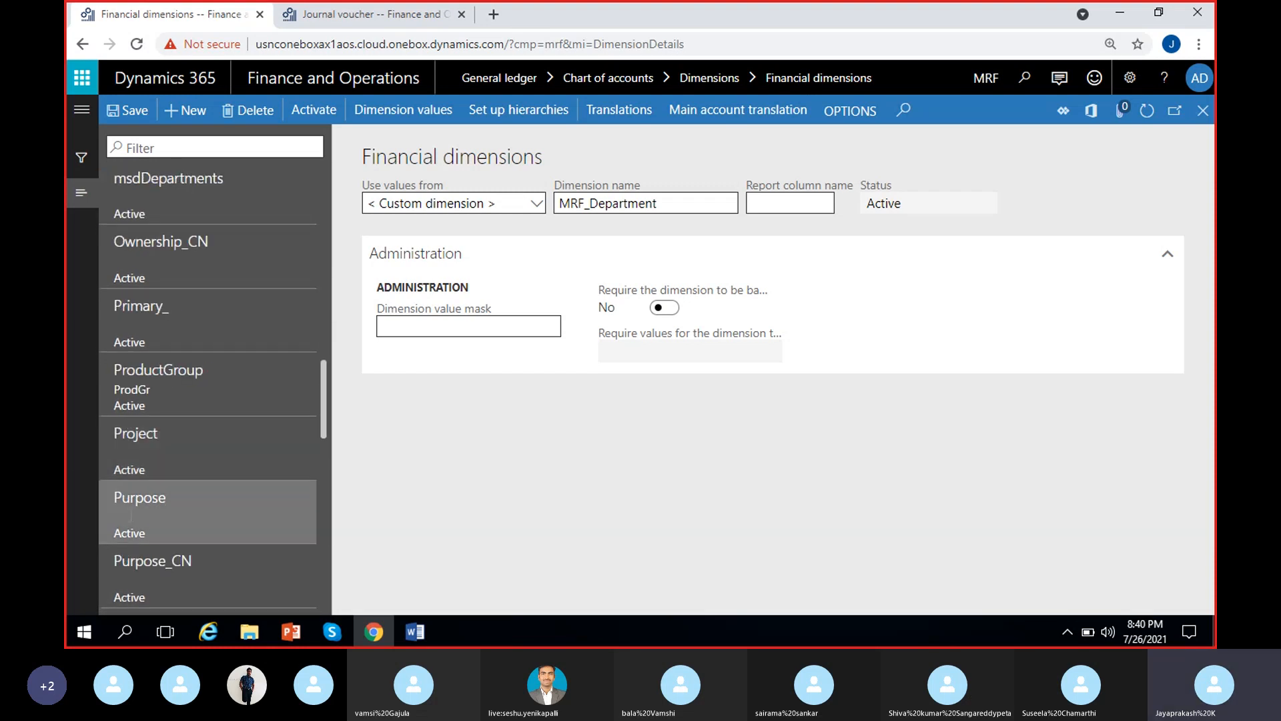
{"action": "scroll", "coordinate": [172, 440], "scroll_direction": "up", "scroll_amount": 6}
{"action": "scroll", "coordinate": [175, 421], "scroll_direction": "down", "scroll_amount": 2}
{"action": "scroll", "coordinate": [177, 467], "scroll_direction": "down", "scroll_amount": 2}
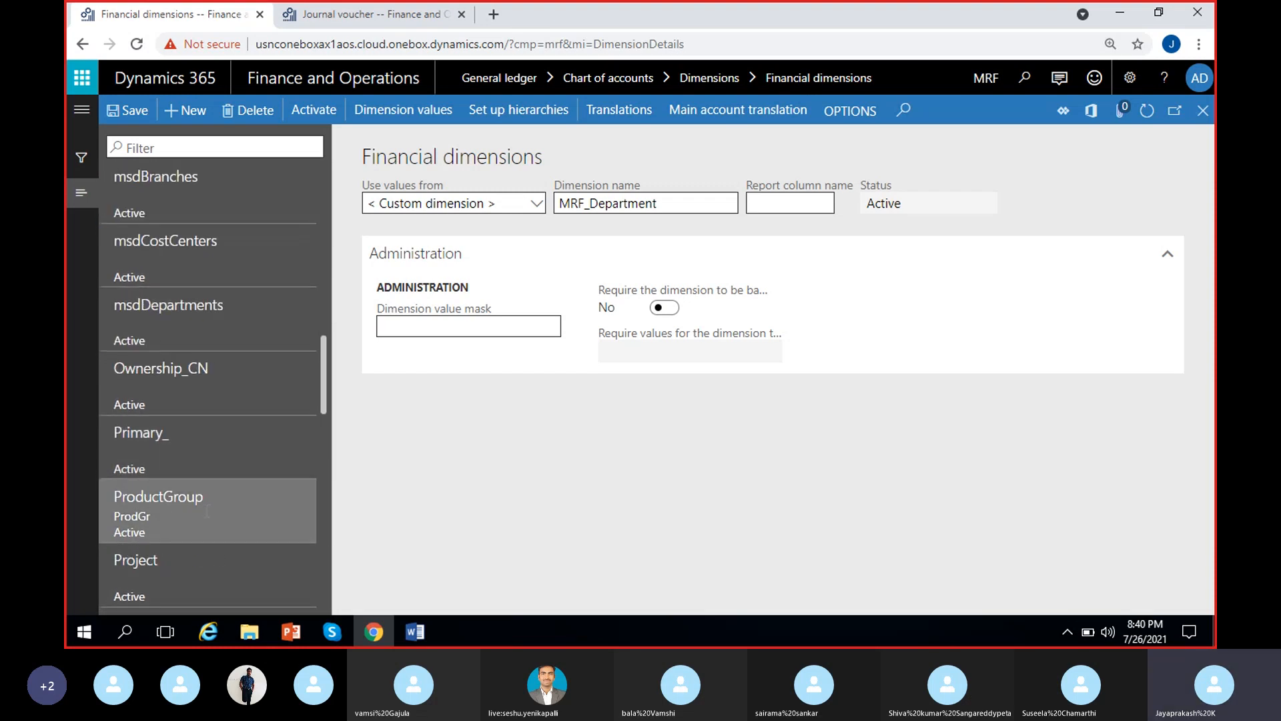
{"action": "scroll", "coordinate": [184, 505], "scroll_direction": "down", "scroll_amount": 5}
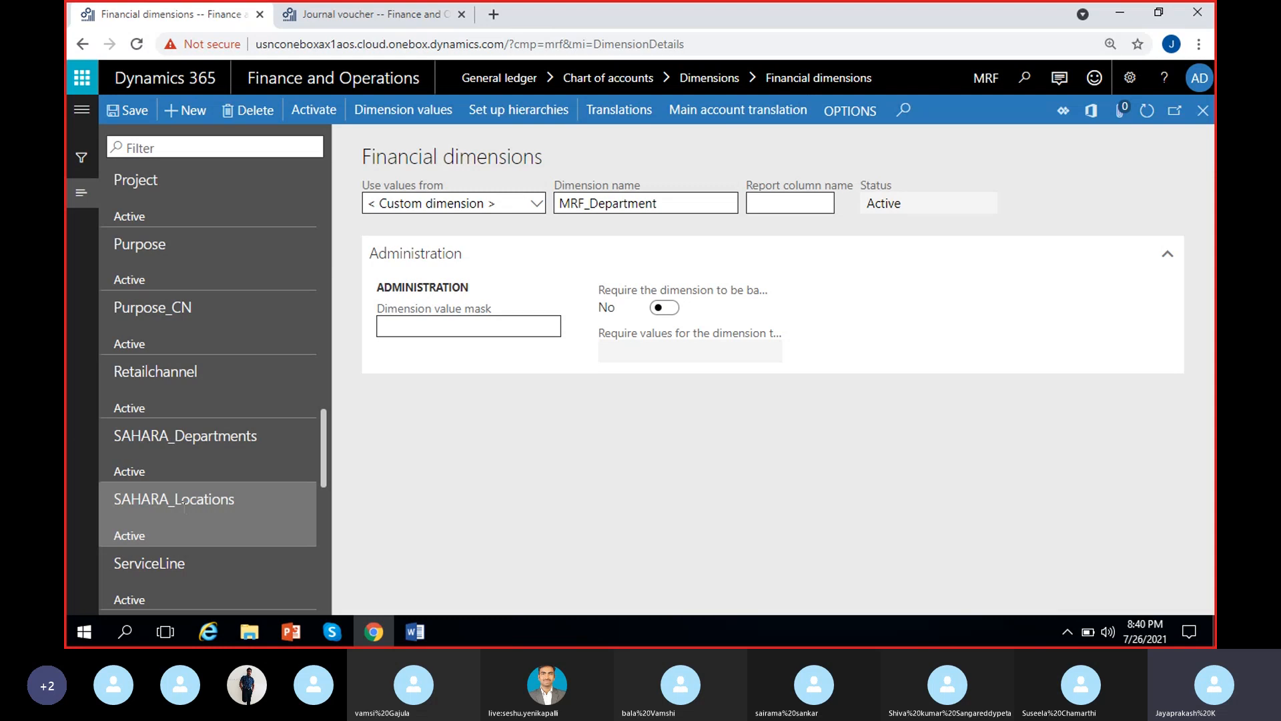
{"action": "scroll", "coordinate": [184, 505], "scroll_direction": "up", "scroll_amount": 10}
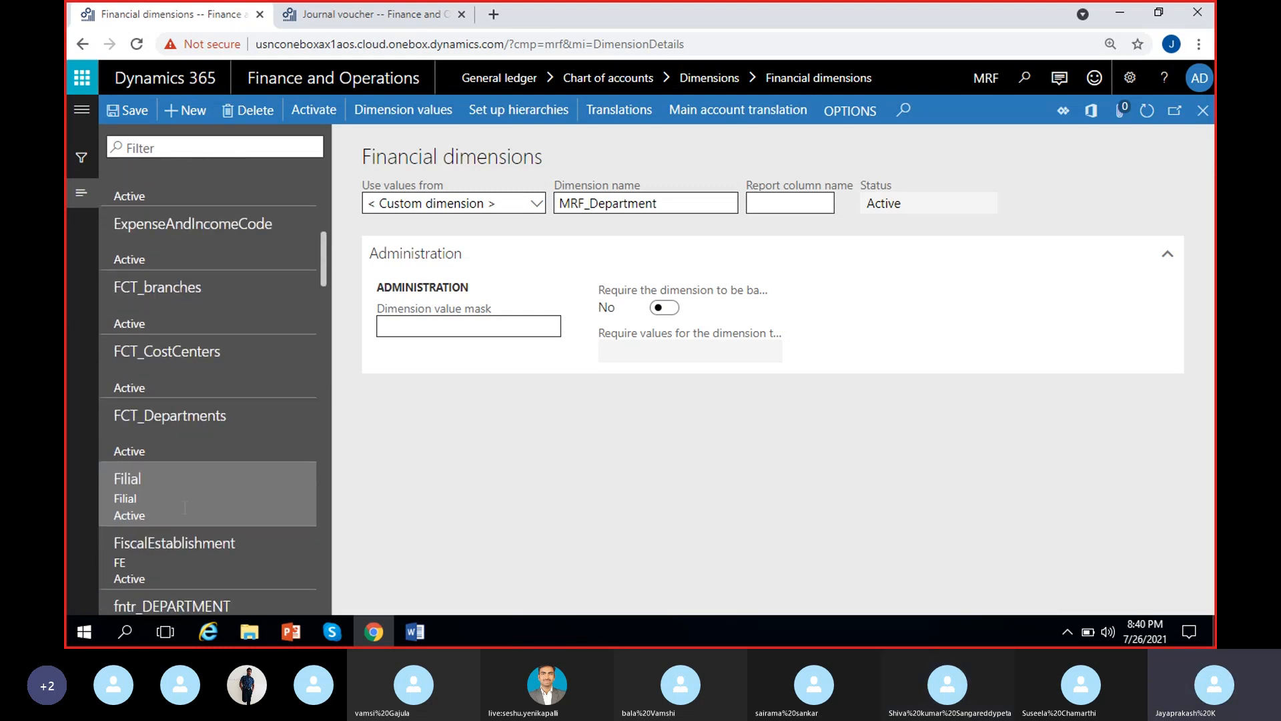
{"action": "scroll", "coordinate": [185, 507], "scroll_direction": "up", "scroll_amount": 7}
{"action": "scroll", "coordinate": [188, 473], "scroll_direction": "down", "scroll_amount": 4}
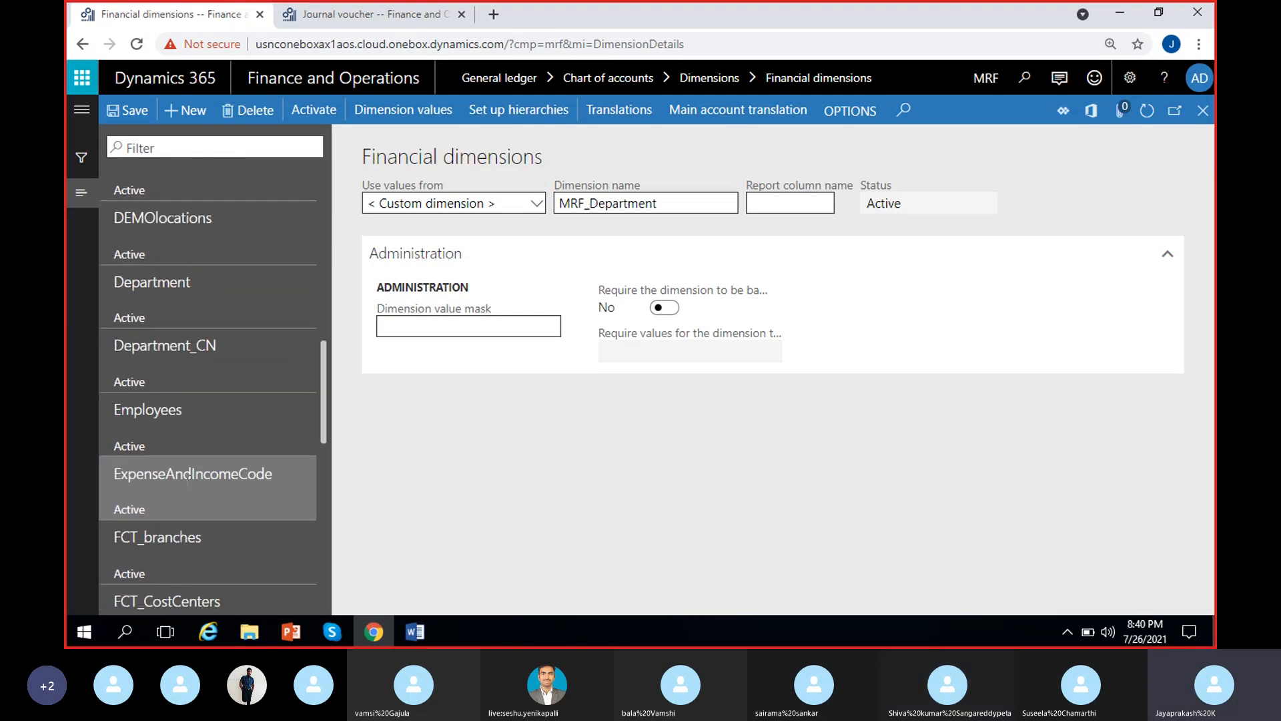
{"action": "scroll", "coordinate": [192, 475], "scroll_direction": "down", "scroll_amount": 2}
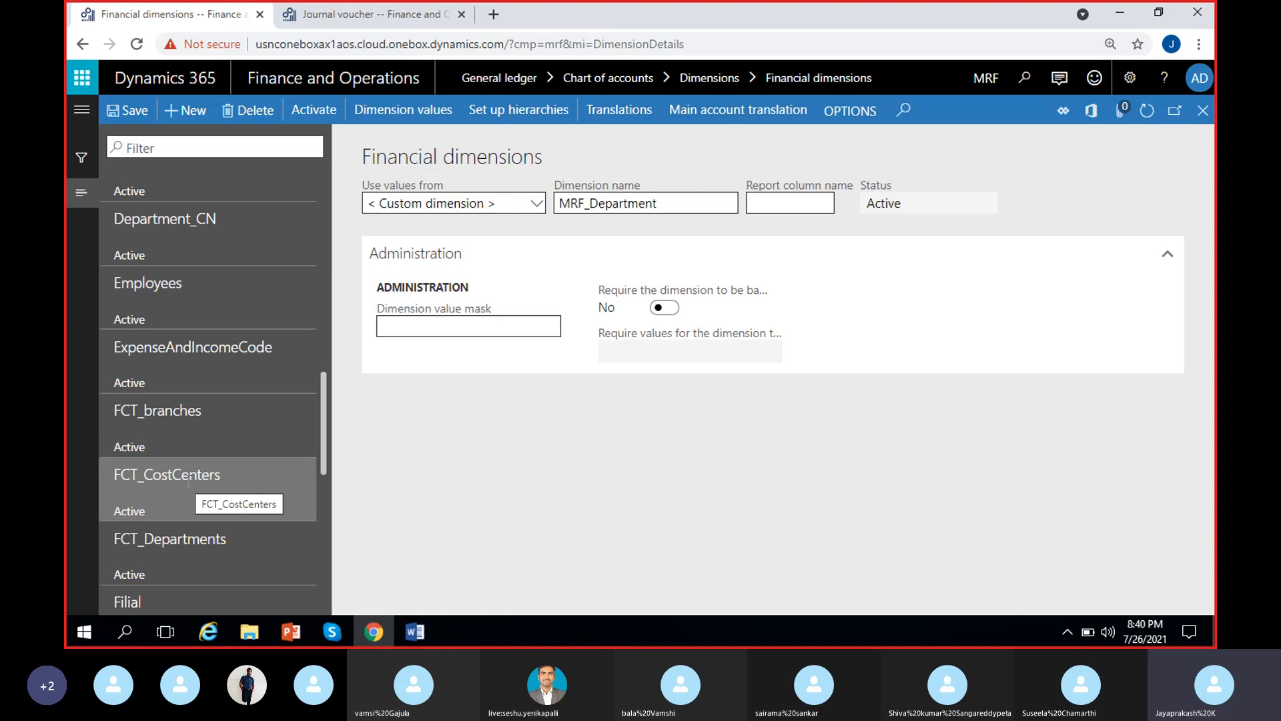
{"action": "scroll", "coordinate": [188, 482], "scroll_direction": "down", "scroll_amount": 6}
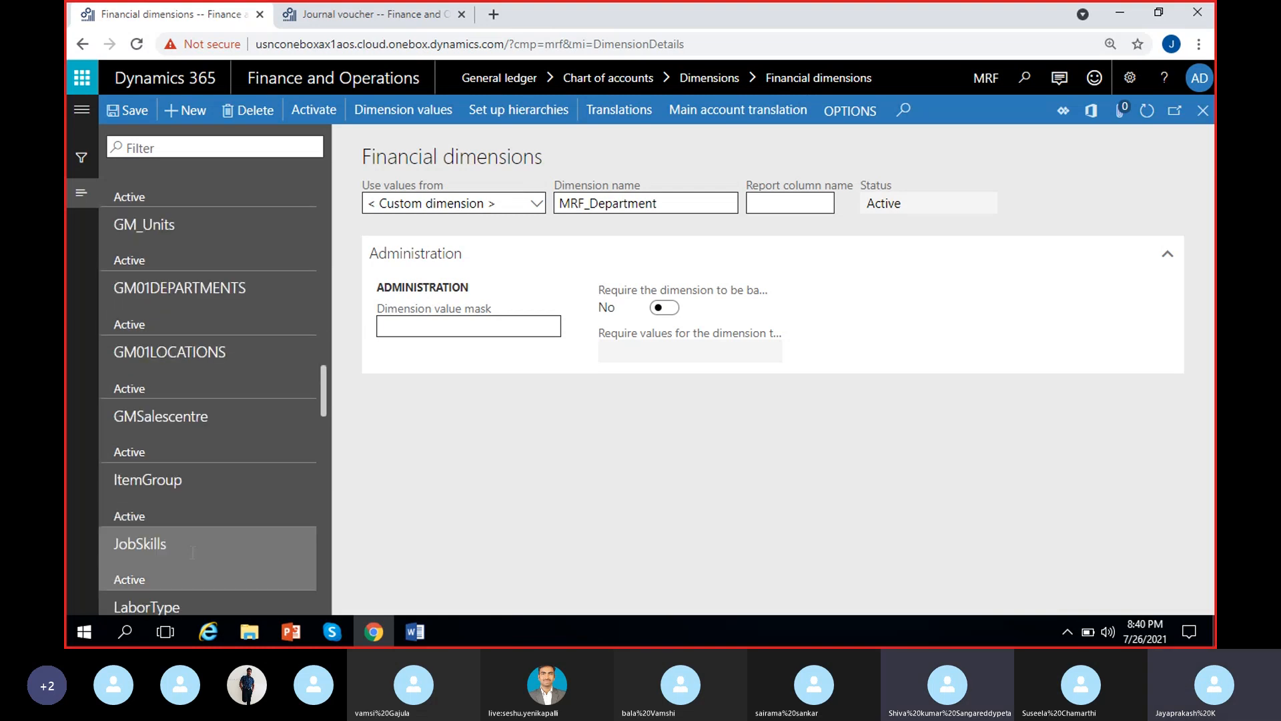
Examine which entity supplies the values of the ItemGroup dimension and return to the start of the dimension list
{"action": "left_click", "coordinate": [192, 494]}
{"action": "scroll", "coordinate": [197, 501], "scroll_direction": "down", "scroll_amount": 2}
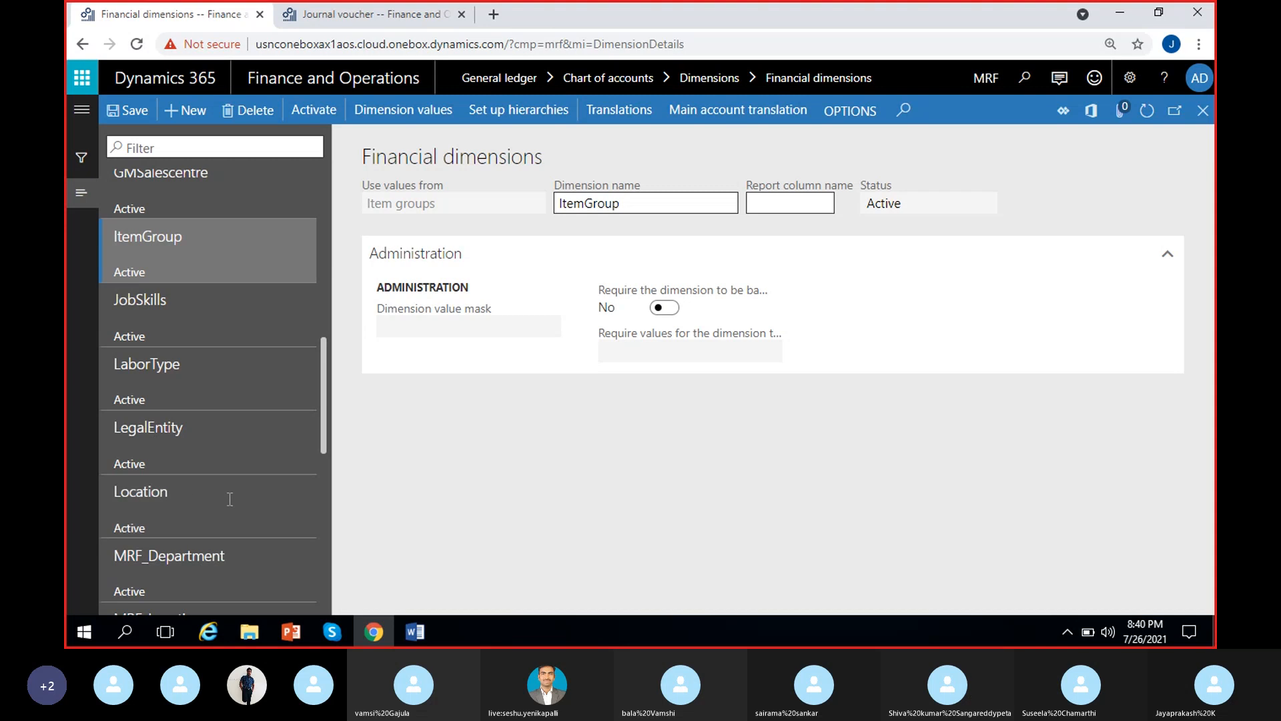
{"action": "scroll", "coordinate": [283, 514], "scroll_direction": "up", "scroll_amount": 15}
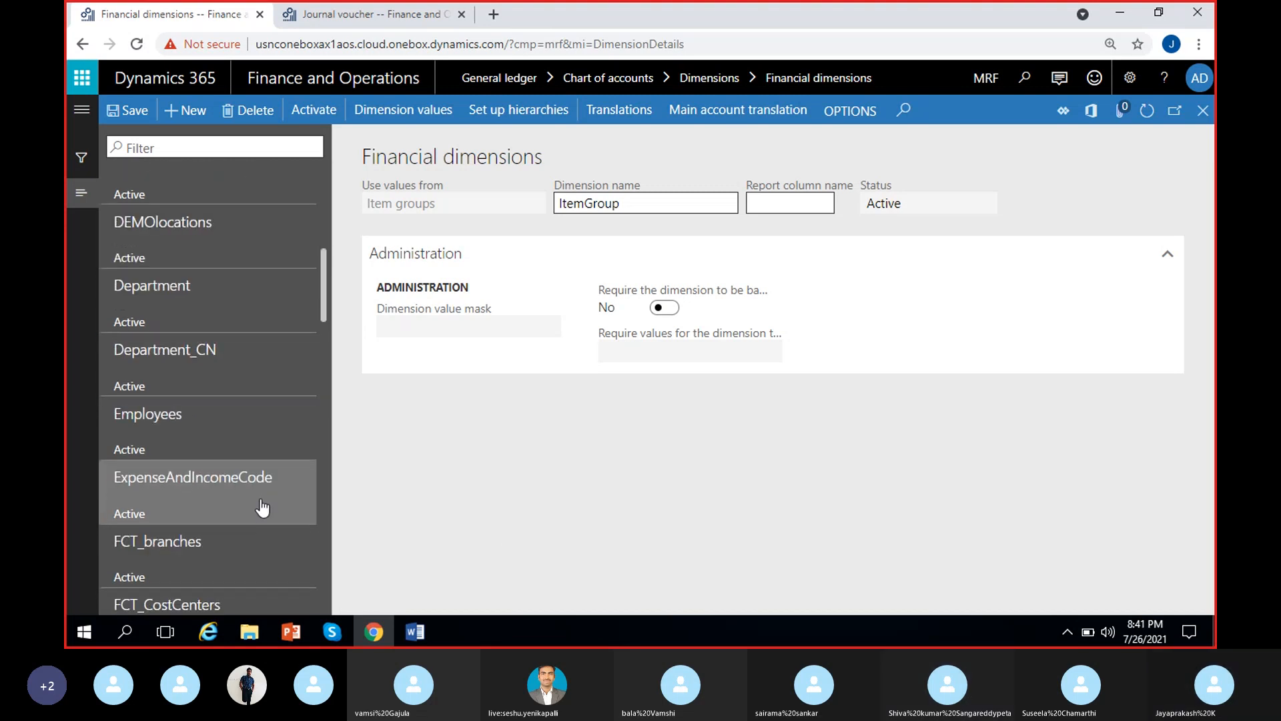
{"action": "scroll", "coordinate": [262, 499], "scroll_direction": "up", "scroll_amount": 2}
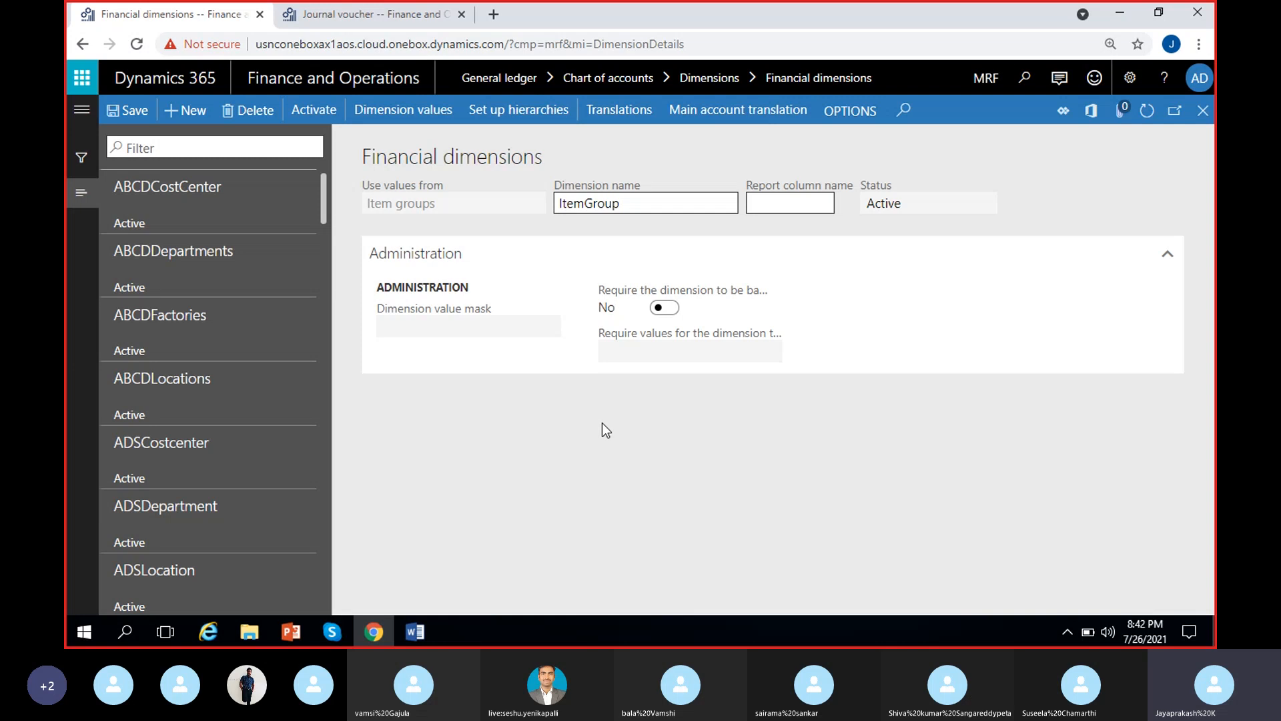
Switch to the Word notes and add the label "Account structure:" below the department list, leaving a blank line after Operations
{"action": "key", "text": "alt+Tab"}
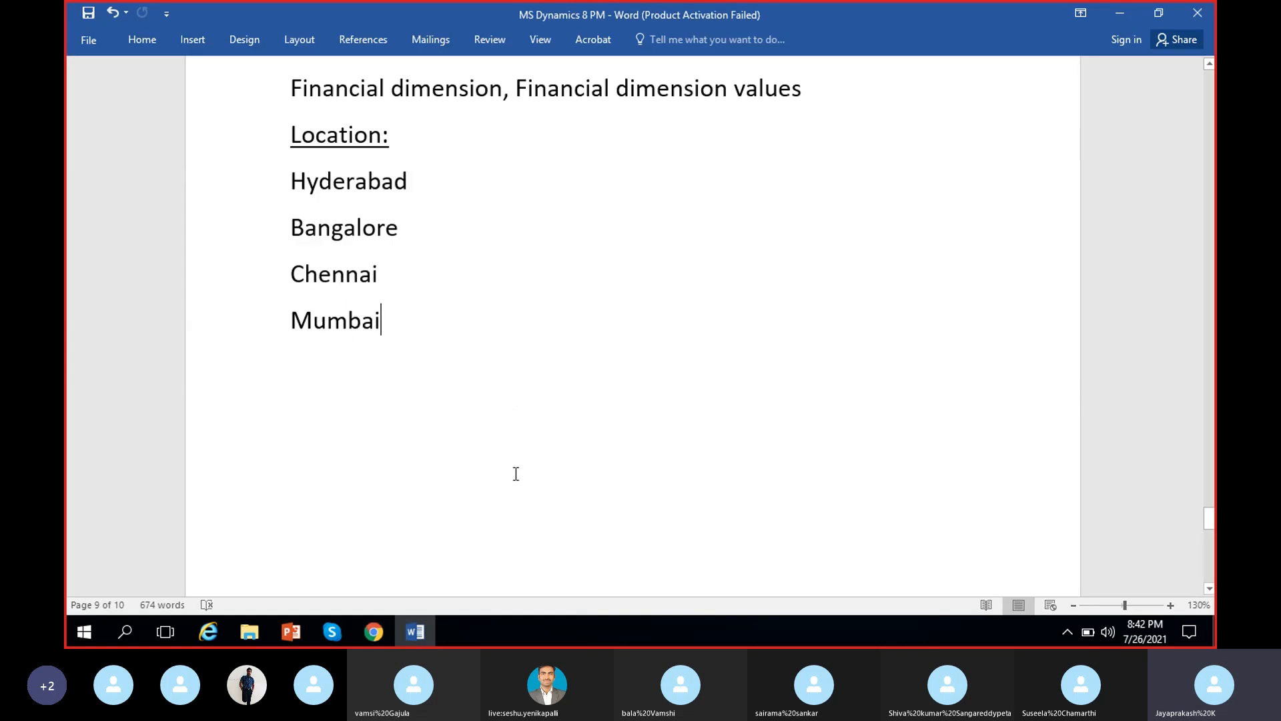
{"action": "scroll", "coordinate": [517, 474], "scroll_direction": "down", "scroll_amount": 1}
{"action": "key", "text": "Return"}
{"action": "key", "text": "Return"}
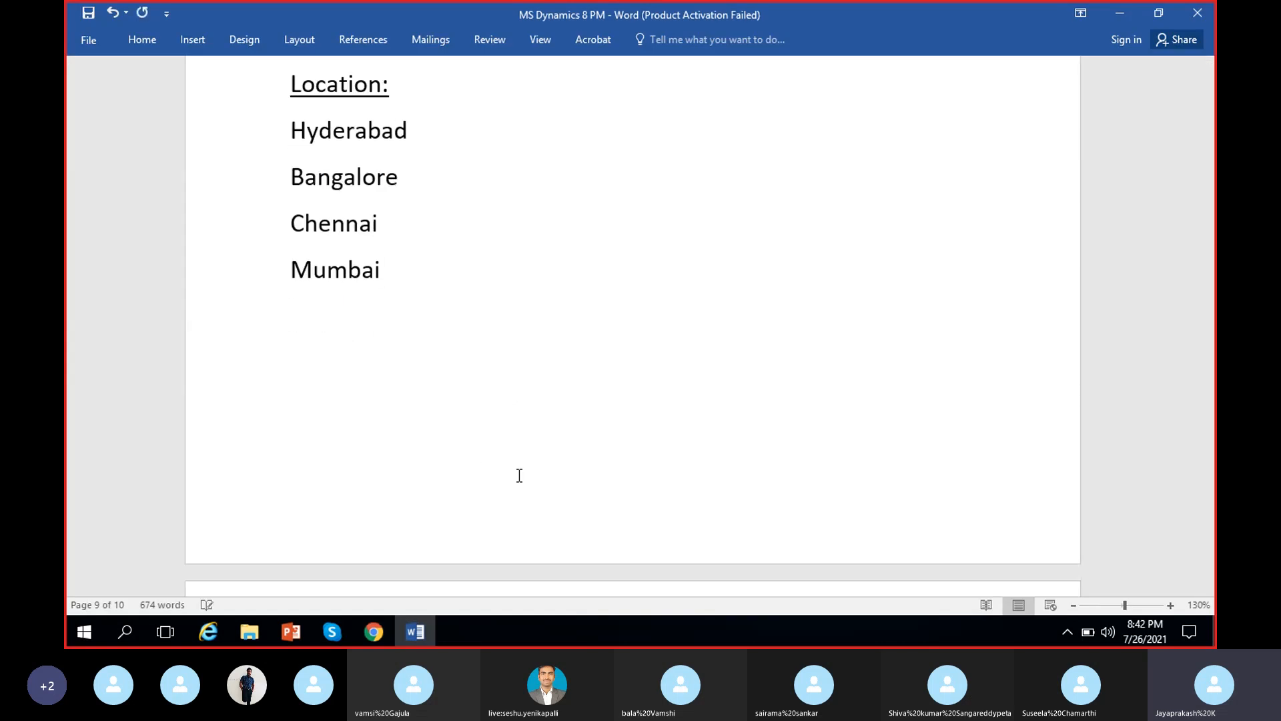
{"action": "scroll", "coordinate": [921, 459], "scroll_direction": "down", "scroll_amount": 10}
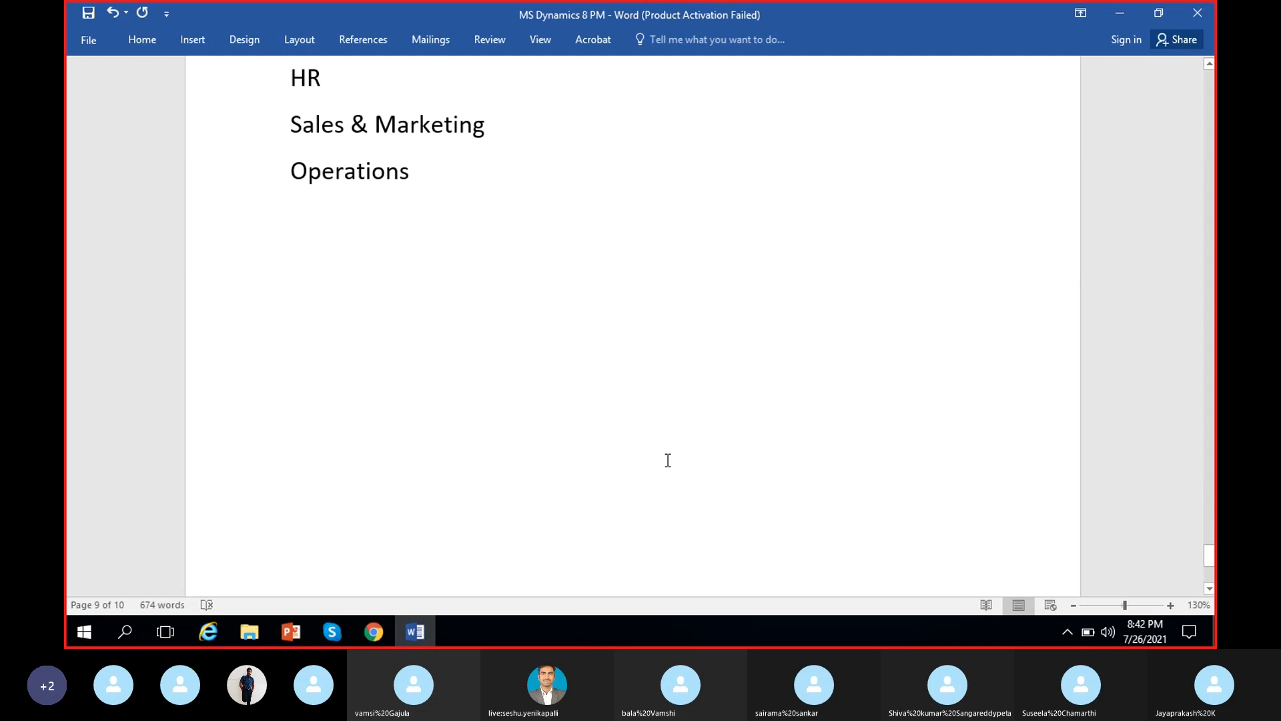
{"action": "type", "text": "Acc"}
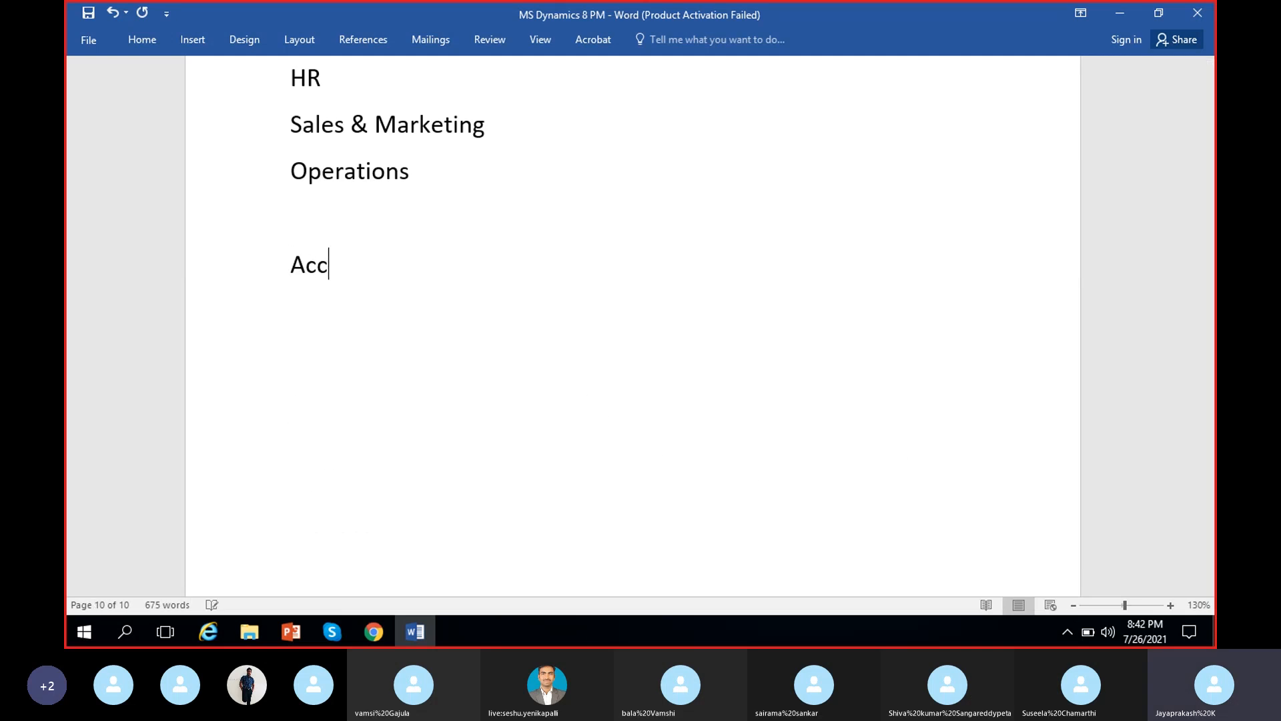
{"action": "type", "text": "ount strctu"}
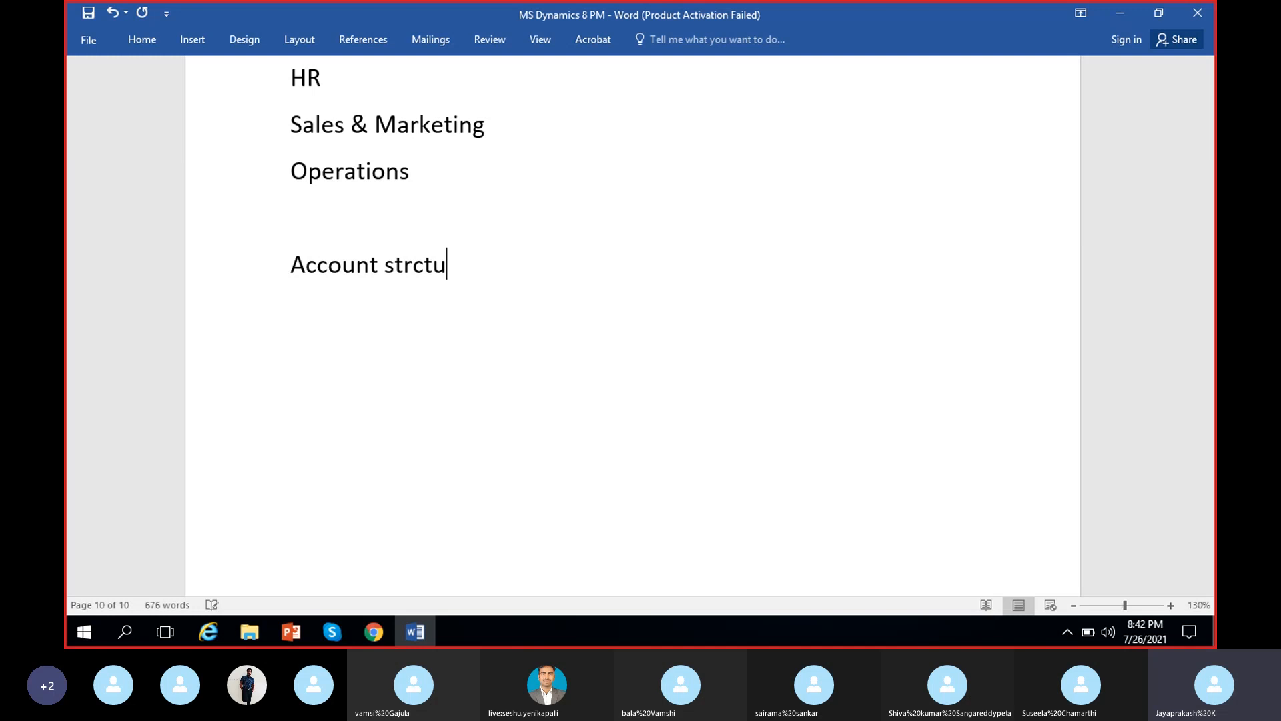
{"action": "type", "text": "re"}
{"action": "key", "text": "BackSpace"}
{"action": "key", "text": "BackSpace"}
{"action": "key", "text": "BackSpace"}
{"action": "key", "text": "BackSpace"}
{"action": "key", "text": "BackSpace"}
{"action": "type", "text": "ucture "}
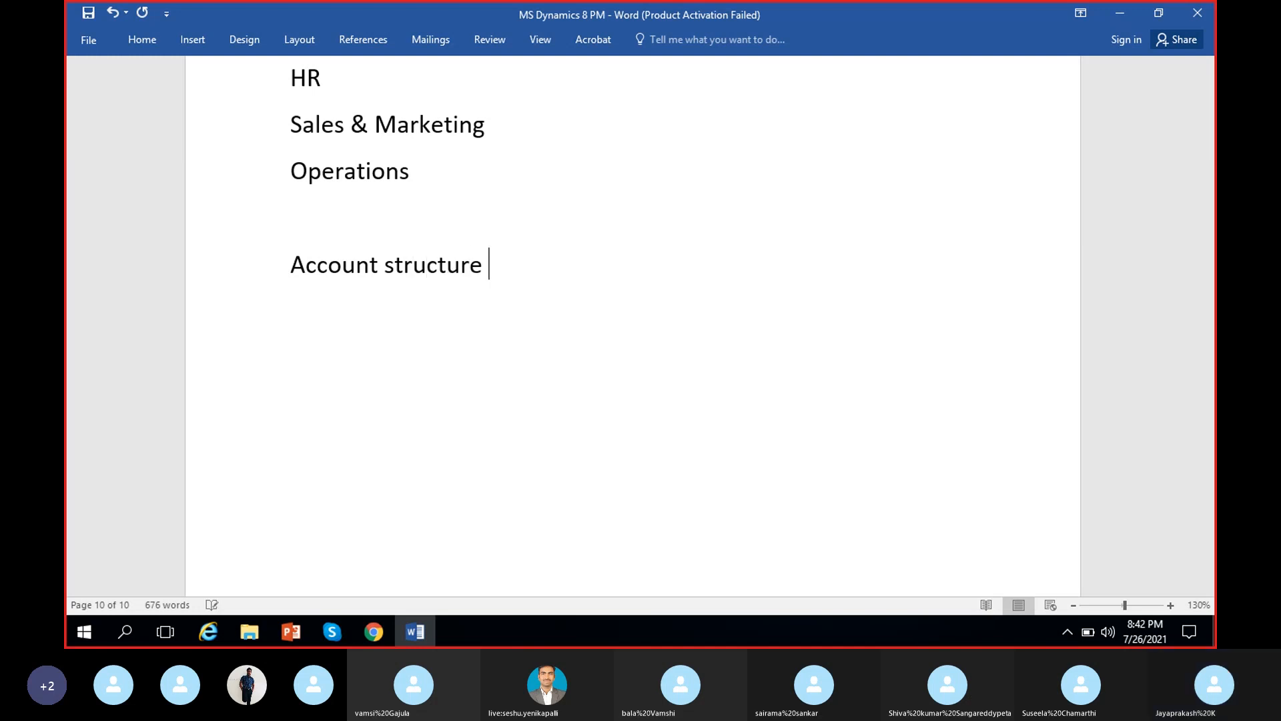
{"action": "type", "text": ":"}
{"action": "key", "text": "Return"}
{"action": "key", "text": "BackSpace"}
{"action": "key", "text": "BackSpace"}
{"action": "key", "text": "BackSpace"}
{"action": "type", "text": ": "}
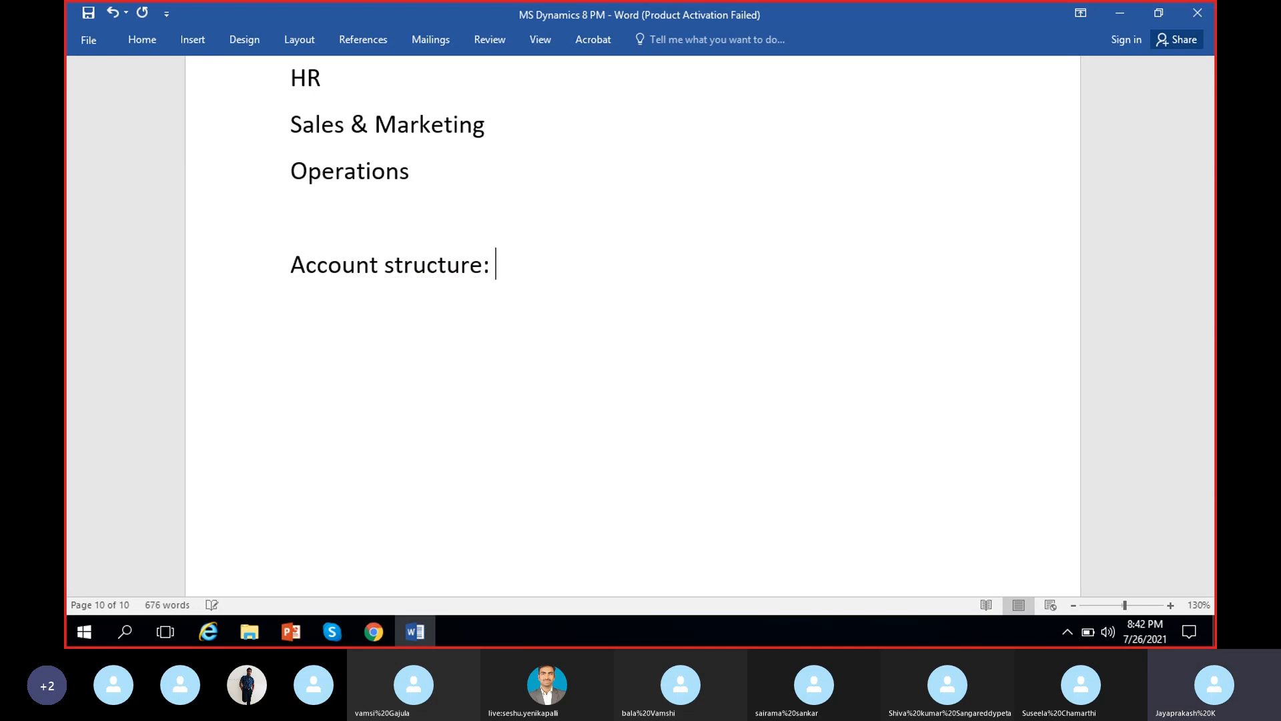
{"action": "type", "text": "Is a comb"}
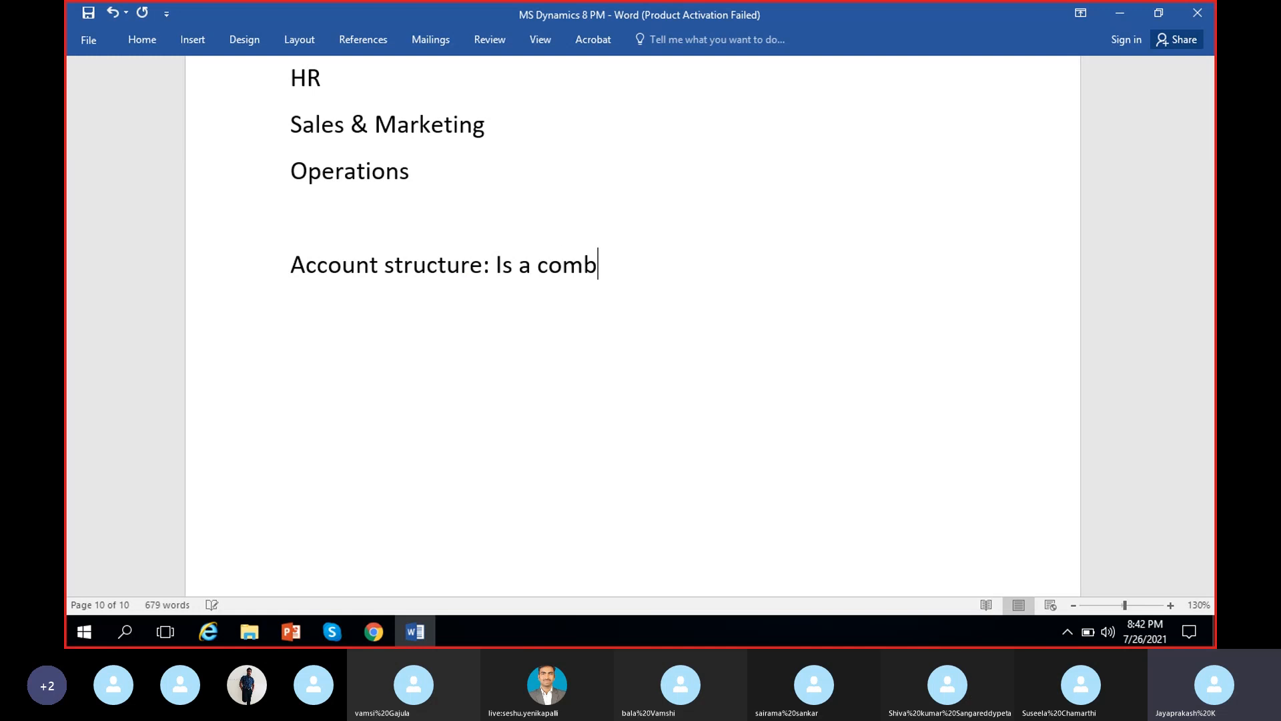
{"action": "type", "text": "ination of "}
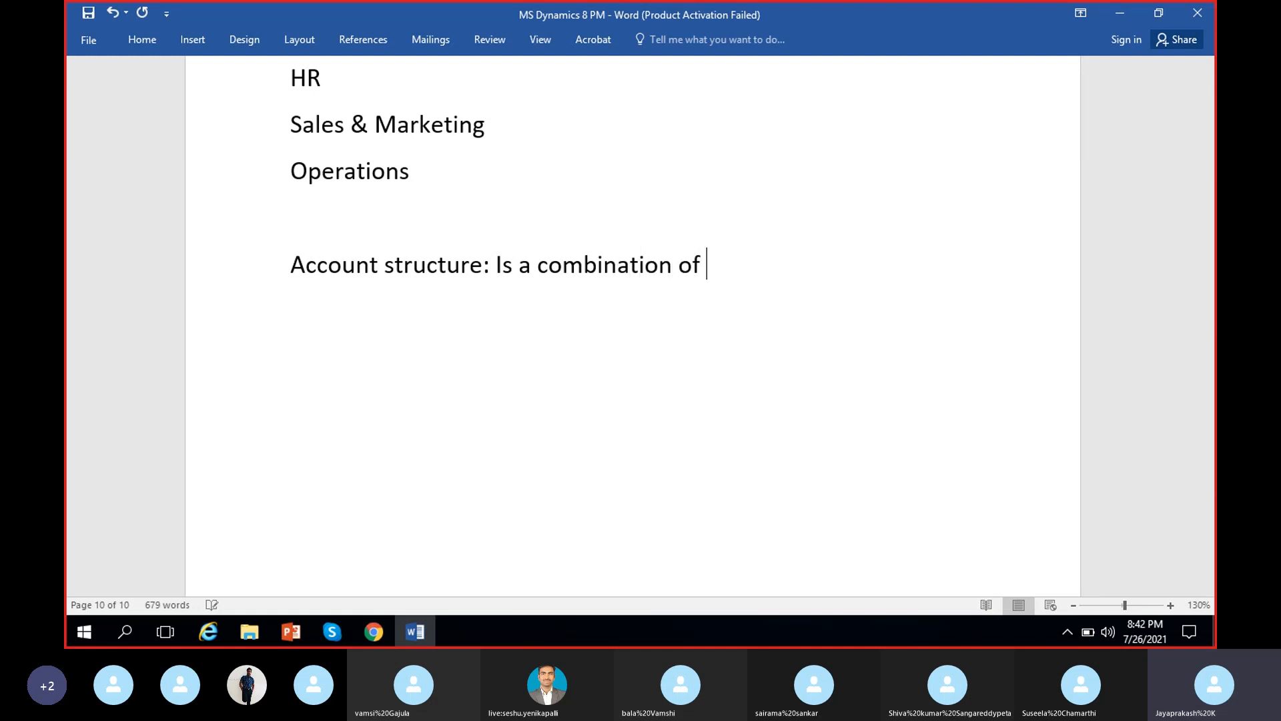
{"action": "type", "text": "Mainac"}
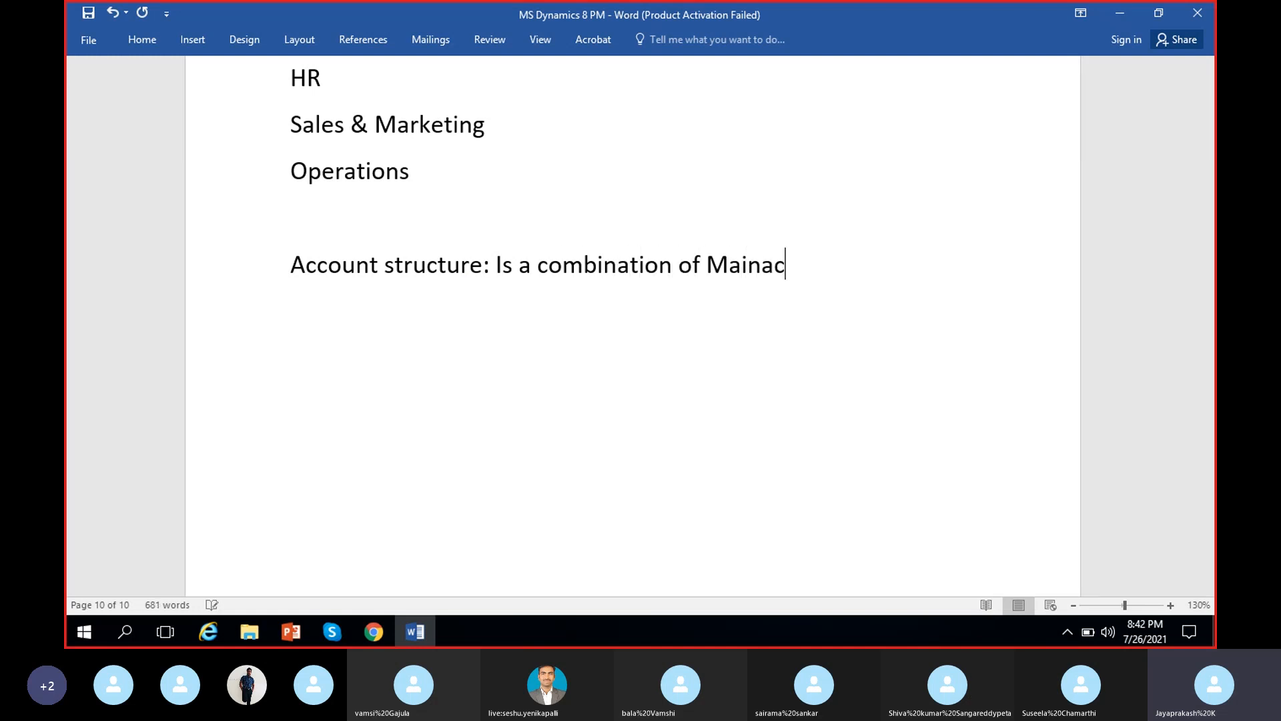
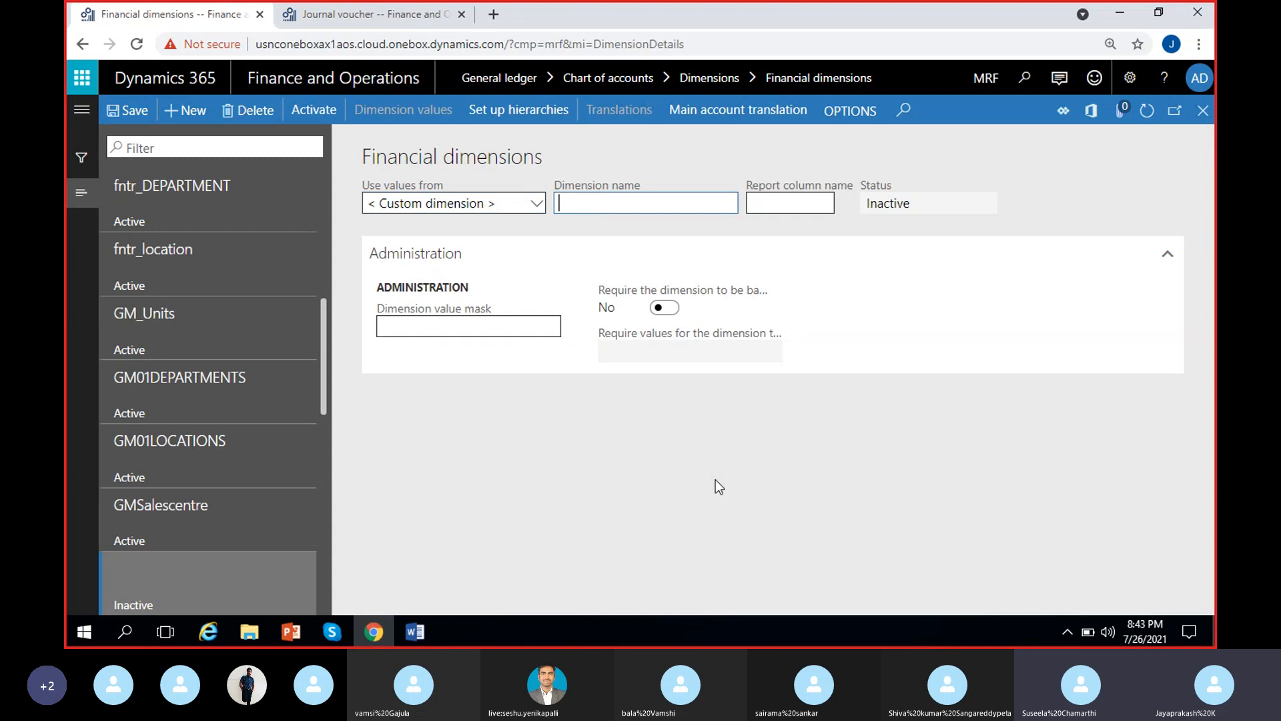
Name the new custom financial dimension MRF_Costcenter and save the record
{"action": "type", "text": "MRF"}
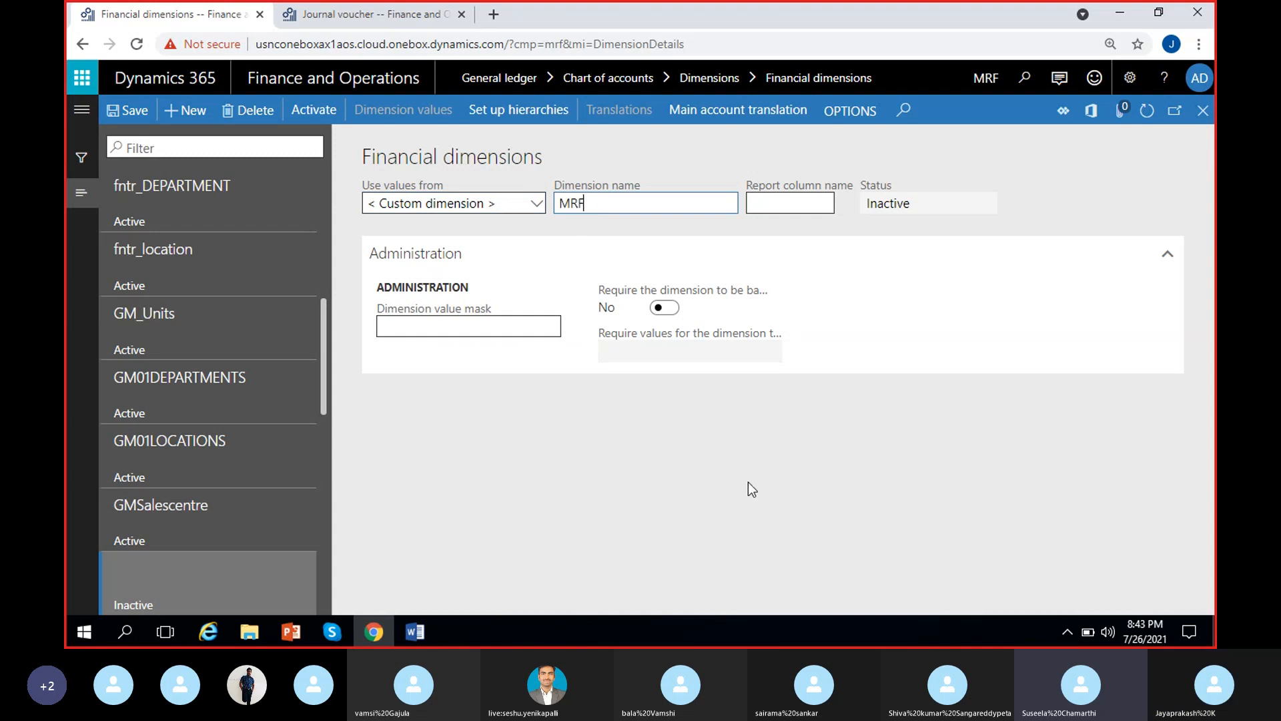
{"action": "type", "text": "_"}
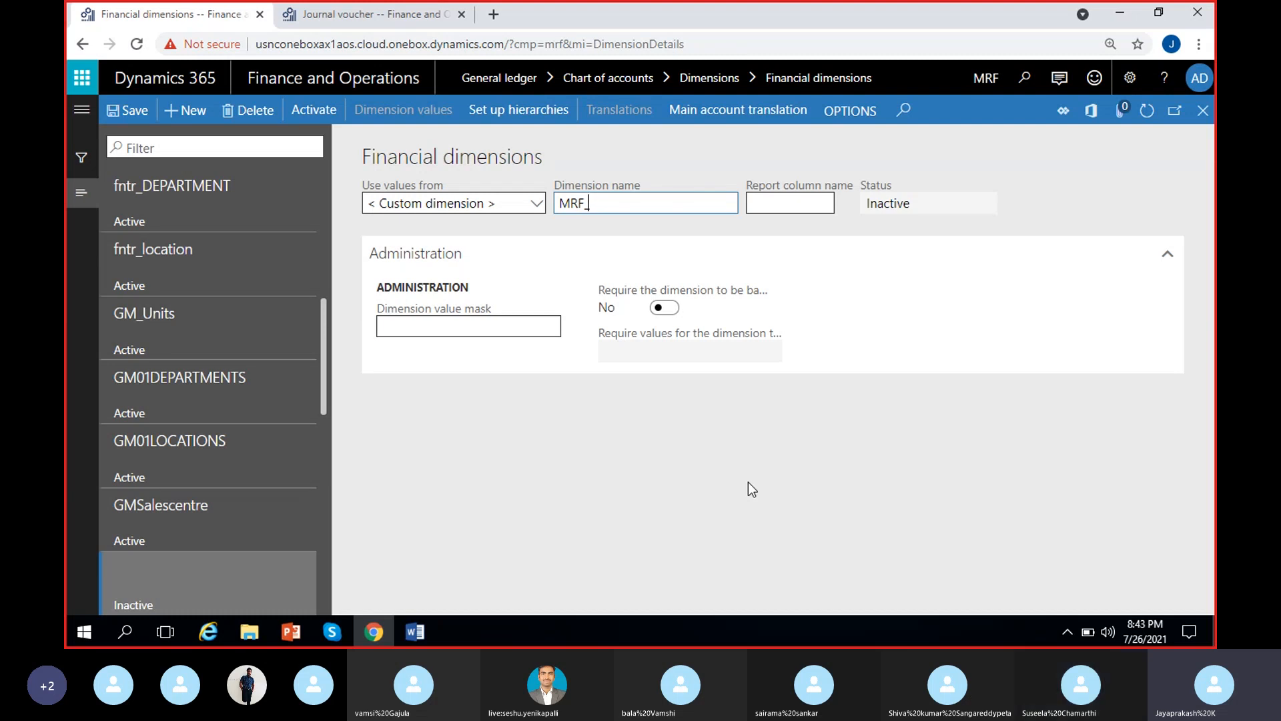
{"action": "type", "text": "Costcente"}
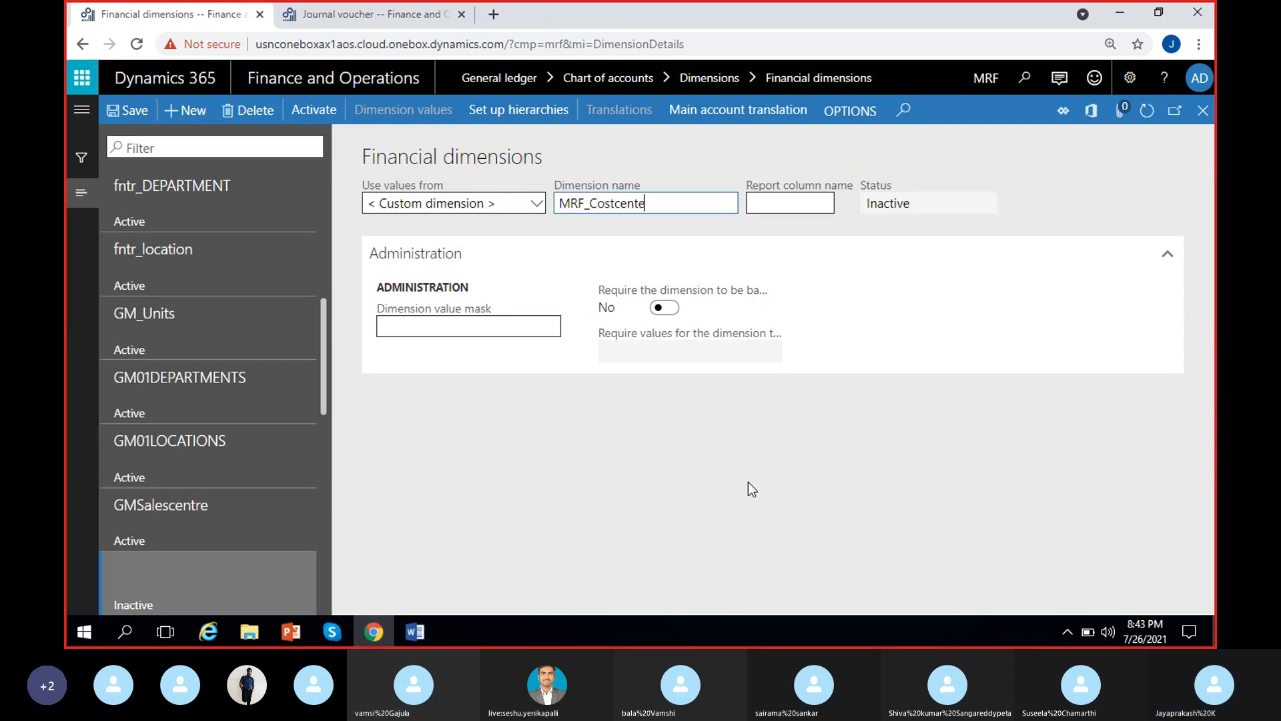
{"action": "type", "text": "r"}
{"action": "left_click", "coordinate": [610, 427]}
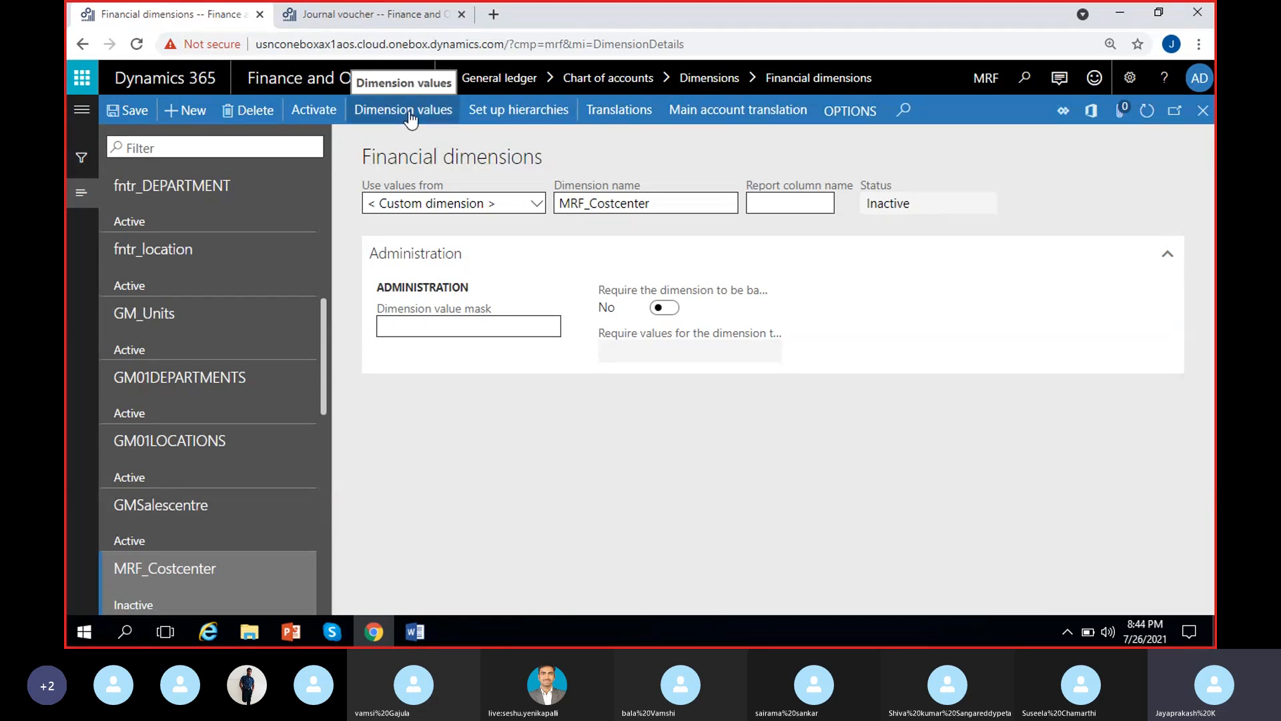
{"action": "left_click", "coordinate": [118, 118]}
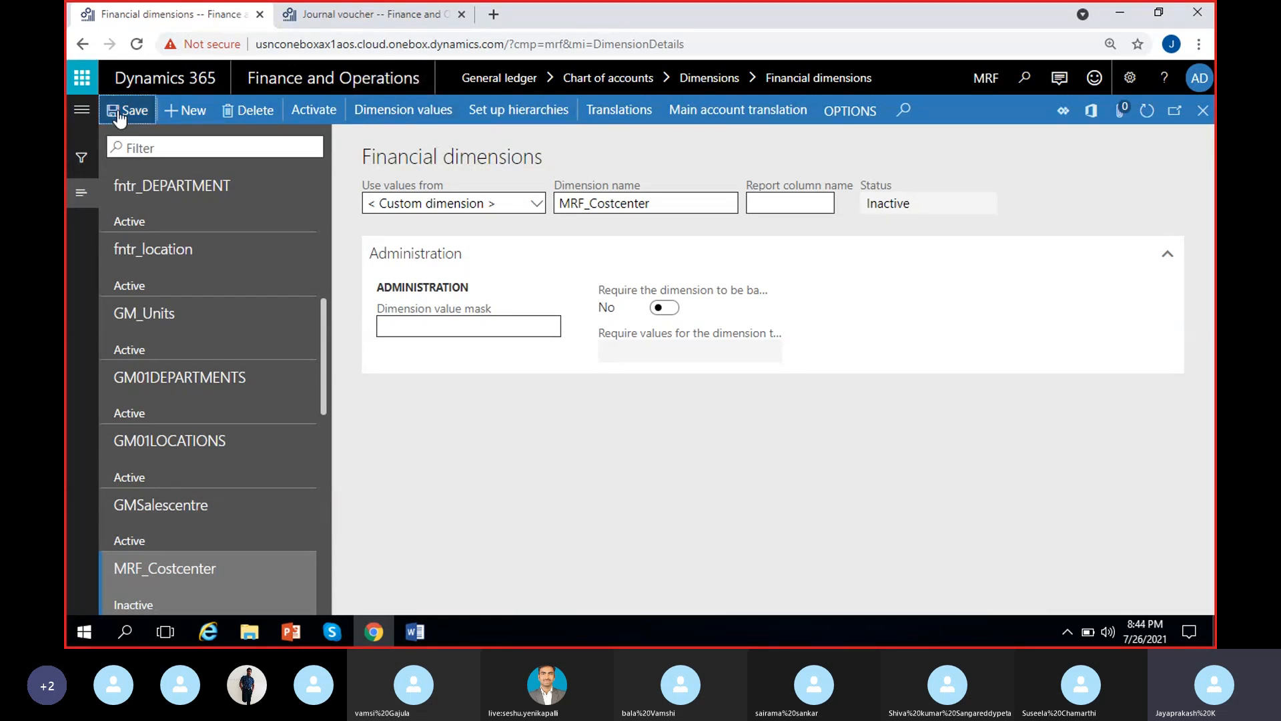
Open the dimension values of MRF_Costcenter and create the value CC/1 with the description "Cost center-1"
{"action": "left_click", "coordinate": [409, 117]}
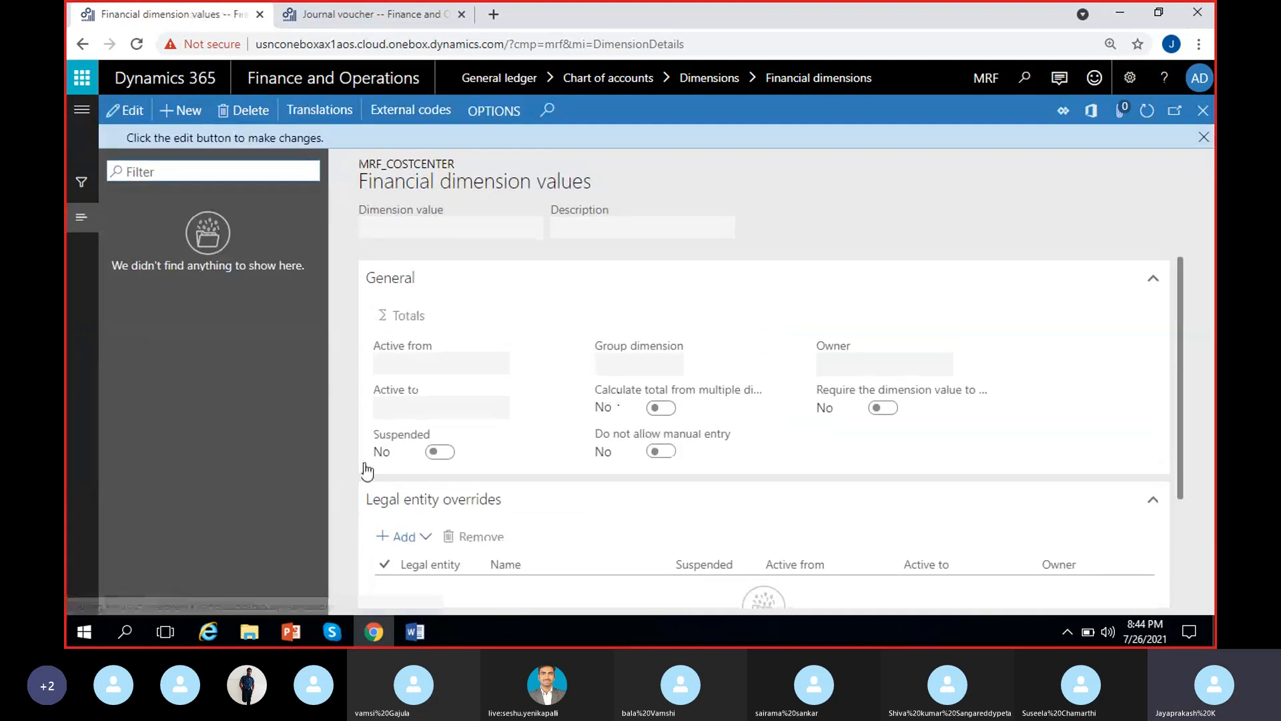
{"action": "left_click", "coordinate": [1204, 137]}
{"action": "left_click", "coordinate": [194, 116]}
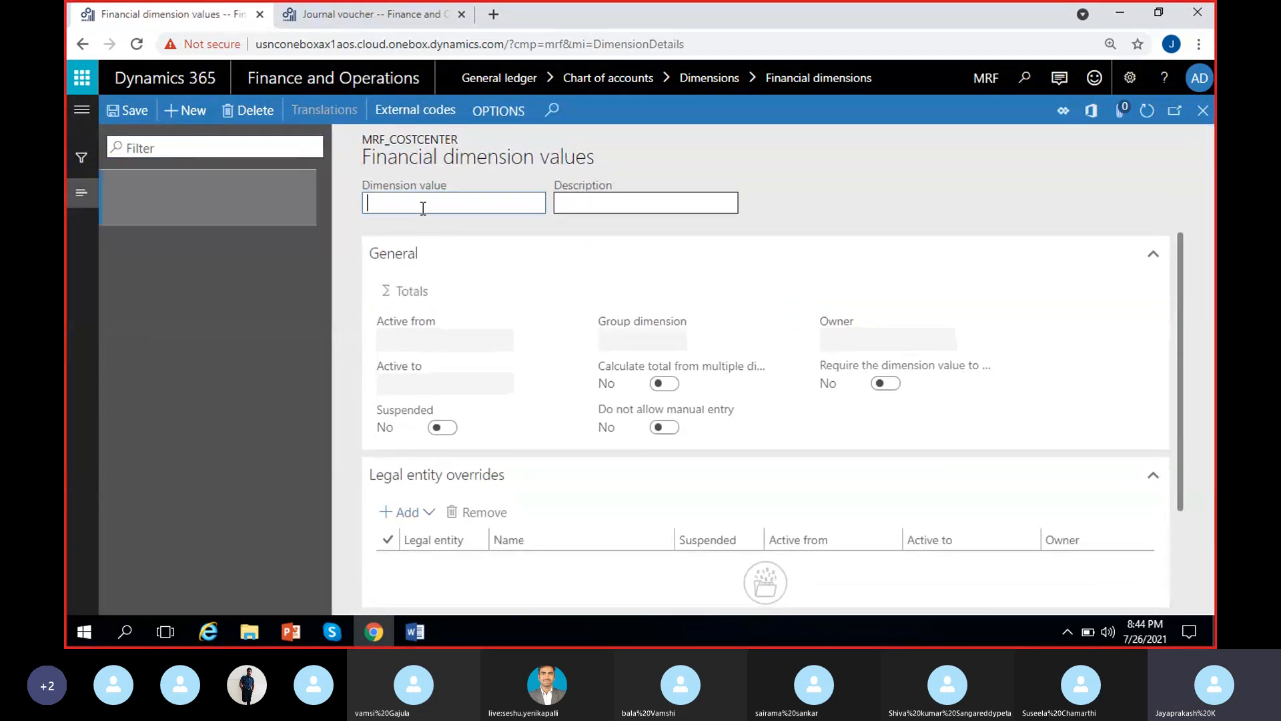
{"action": "type", "text": "CC"}
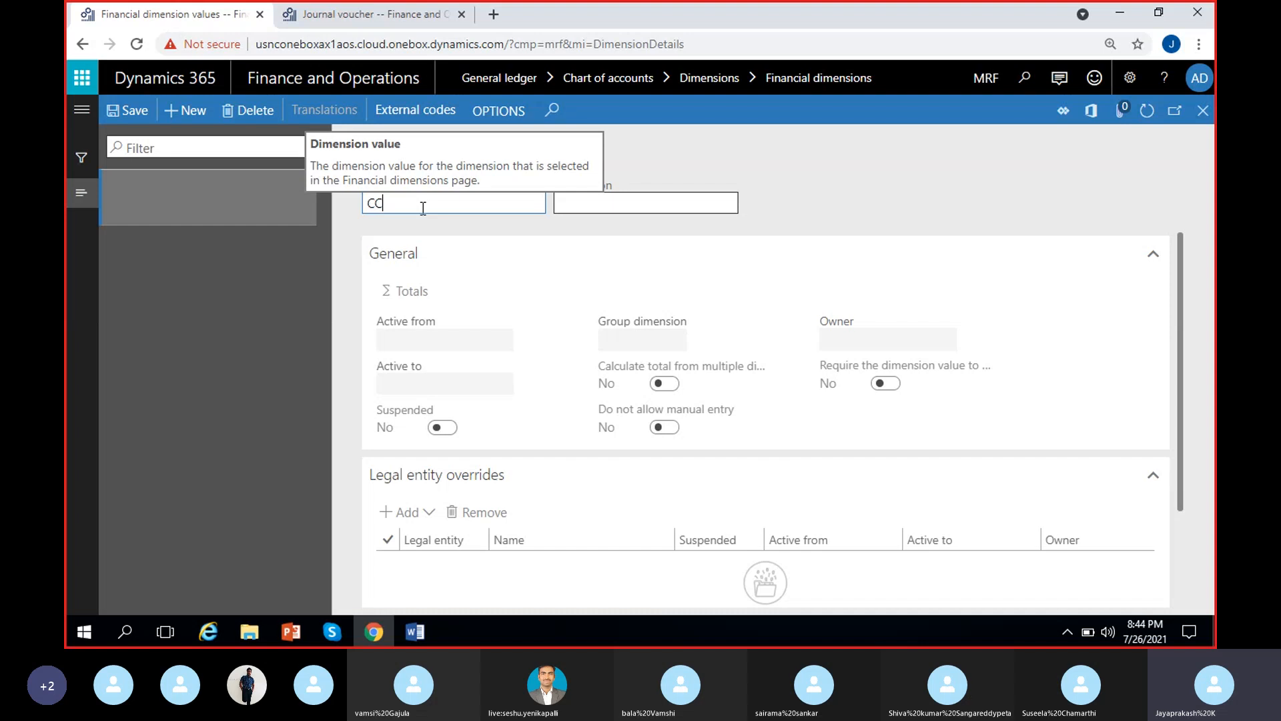
{"action": "type", "text": "!1"}
{"action": "key", "text": "BackSpace"}
{"action": "key", "text": "BackSpace"}
{"action": "type", "text": "/1"}
{"action": "left_click", "coordinate": [577, 212]}
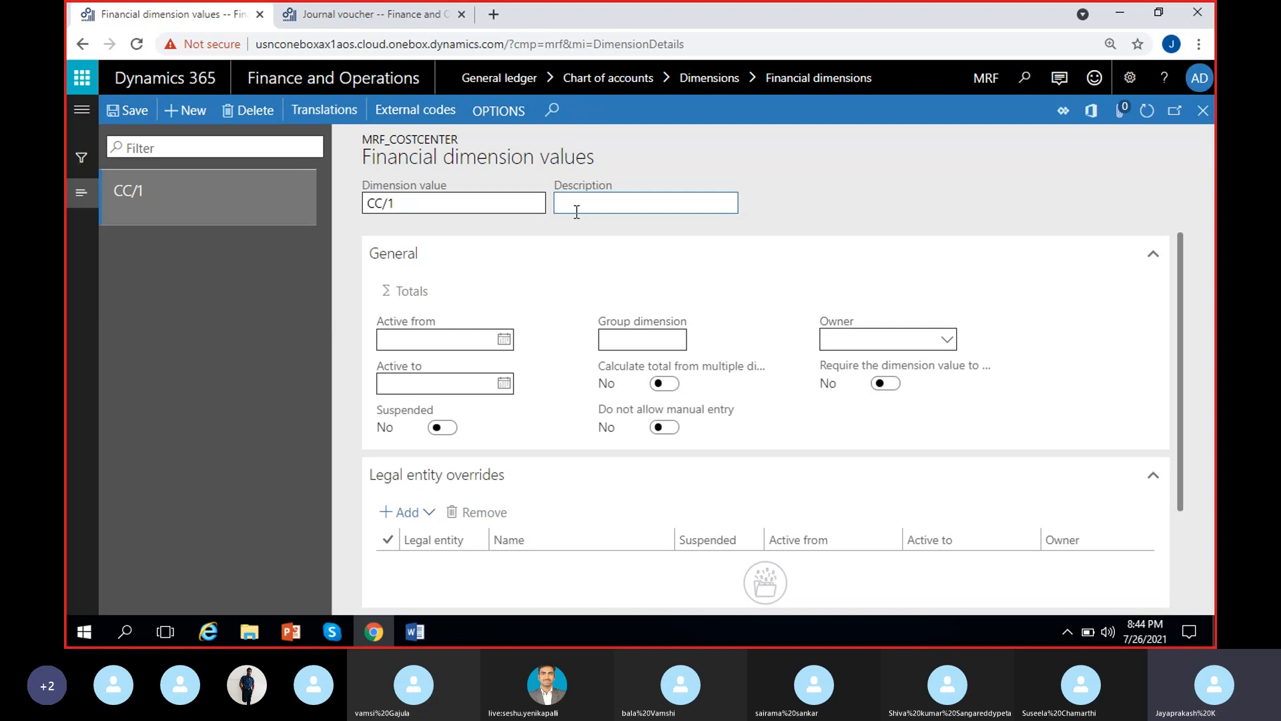
{"action": "type", "text": "Cost center-1"}
Create a second dimension value CC/2 with the description "Cost center-2"
{"action": "left_click", "coordinate": [194, 115]}
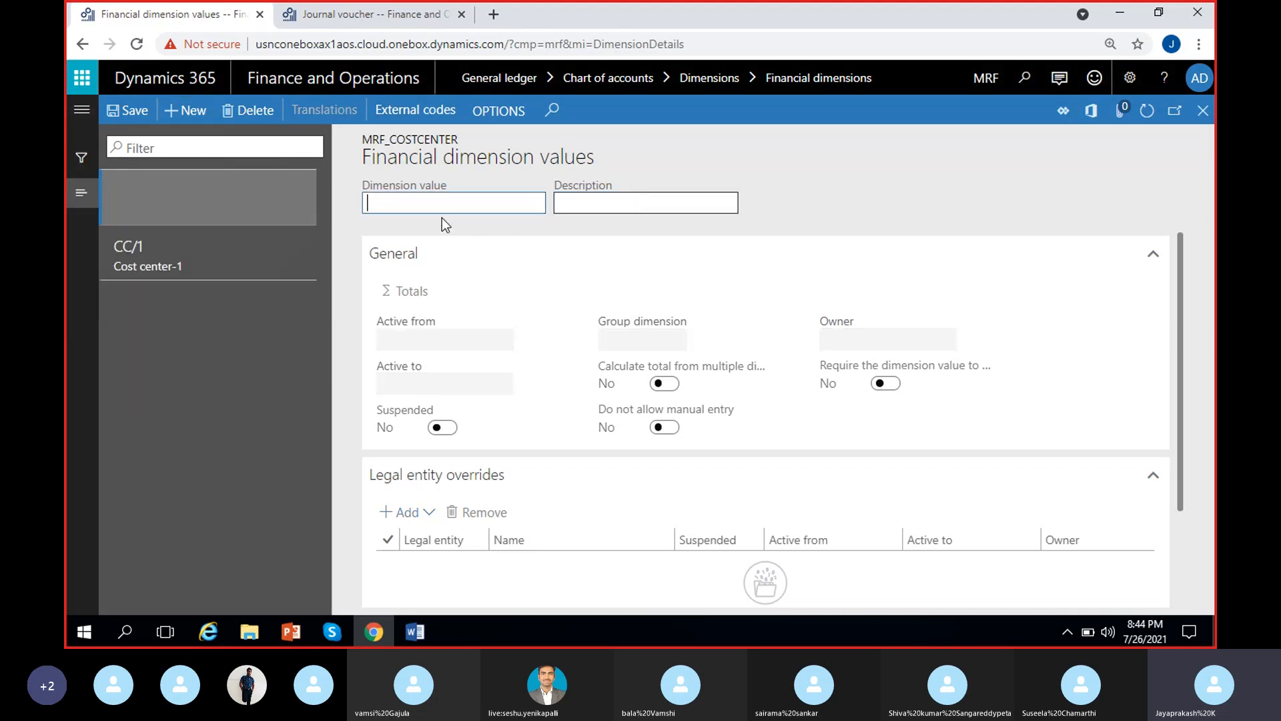
{"action": "type", "text": "CC/2"}
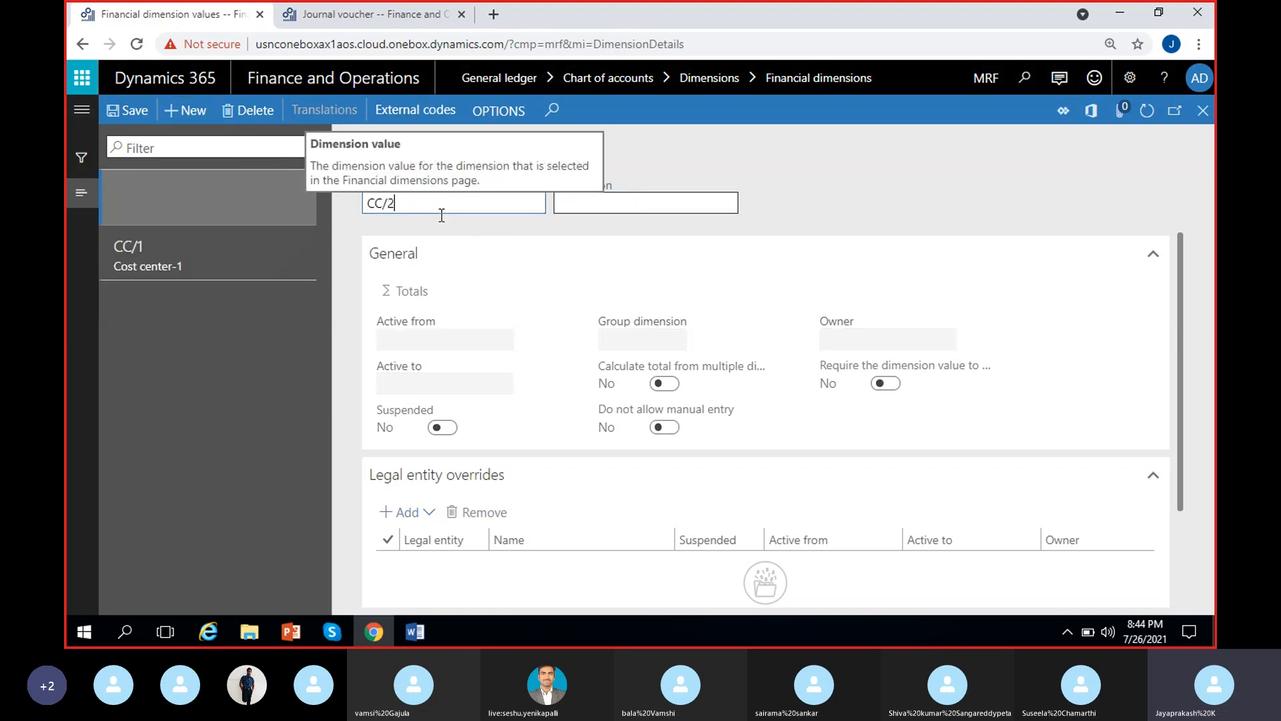
{"action": "left_click", "coordinate": [595, 204]}
{"action": "type", "text": "C"}
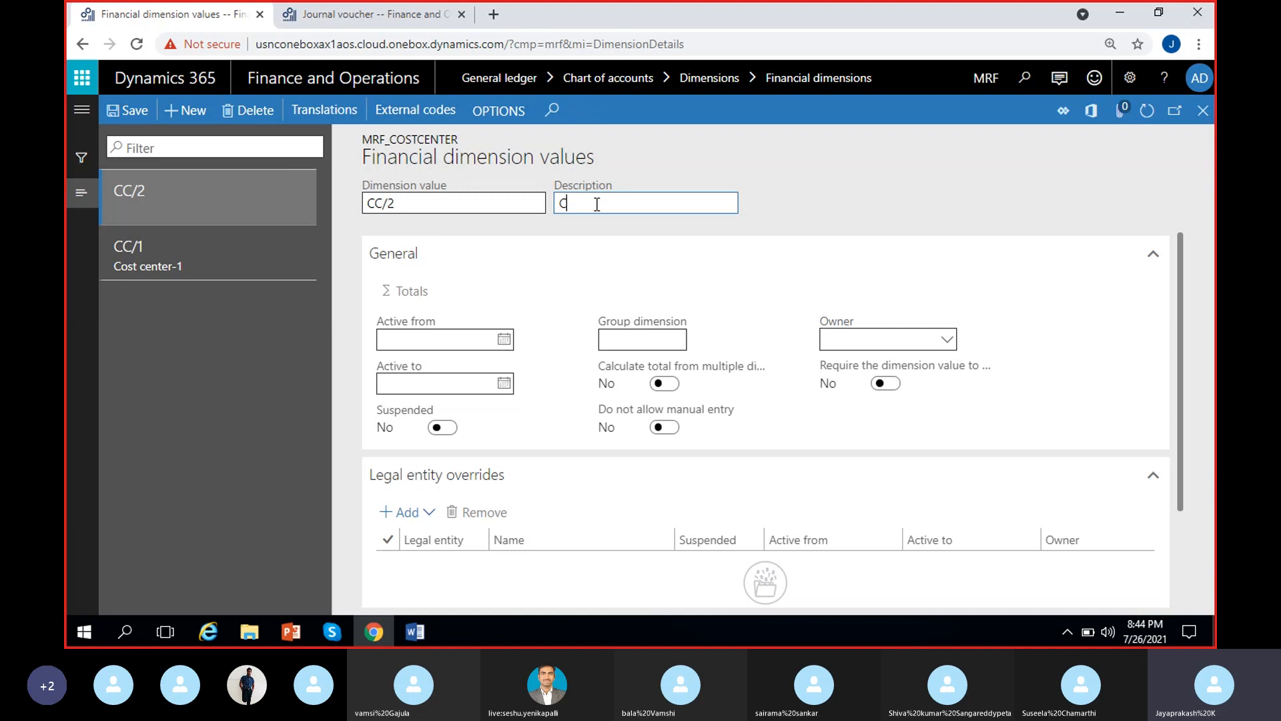
{"action": "type", "text": "ostcenter-2"}
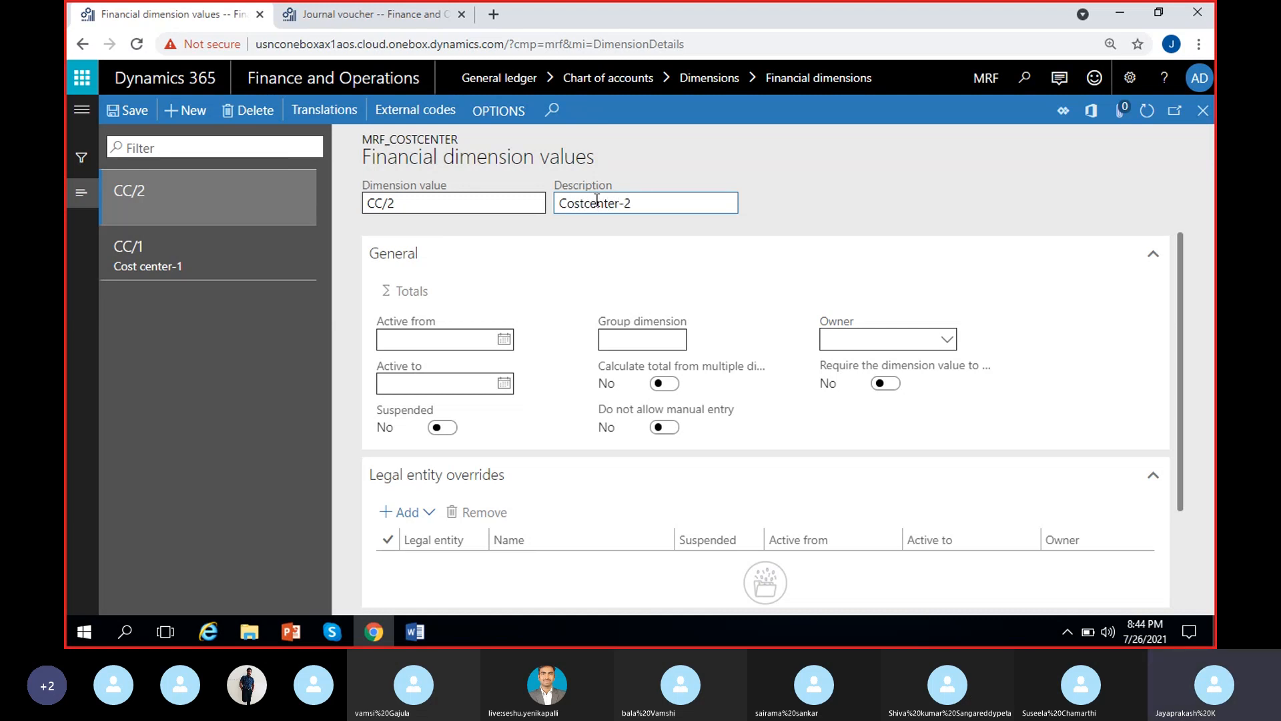
{"action": "left_click", "coordinate": [584, 203]}
Create a third dimension value CC/3 with the description "Cost center-3" and save it
{"action": "left_click", "coordinate": [201, 118]}
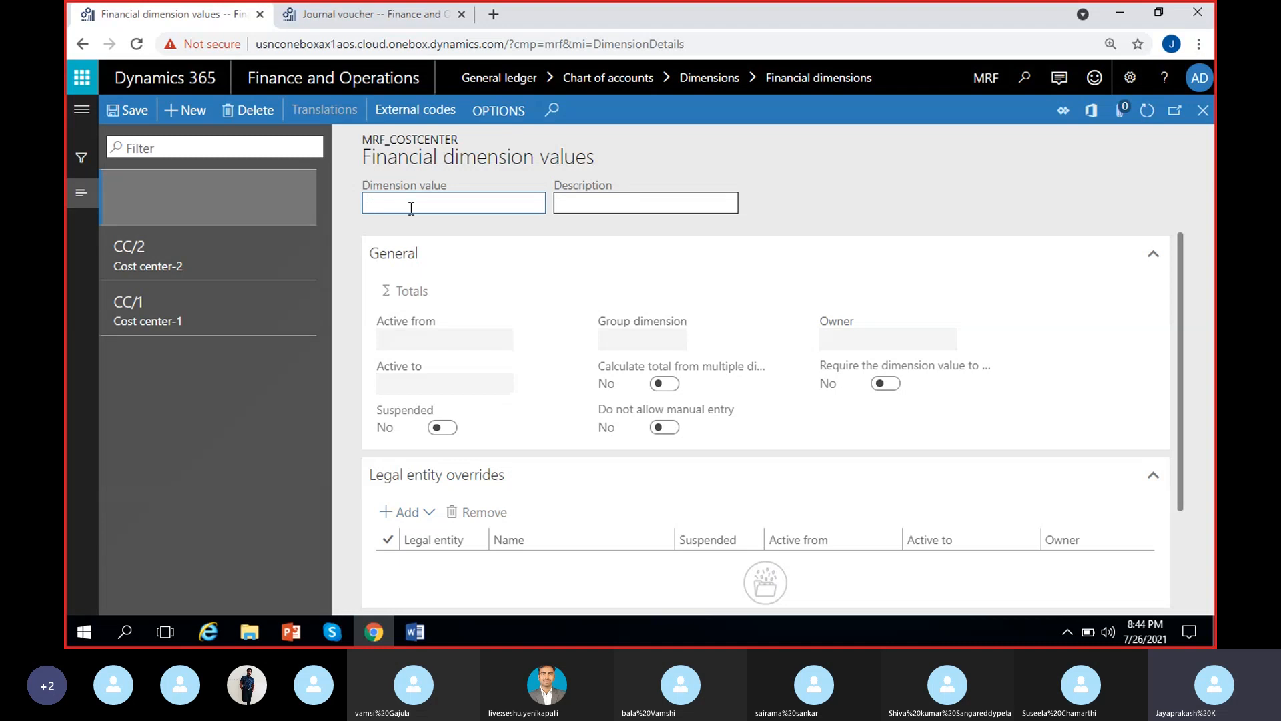
{"action": "type", "text": "CC?3"}
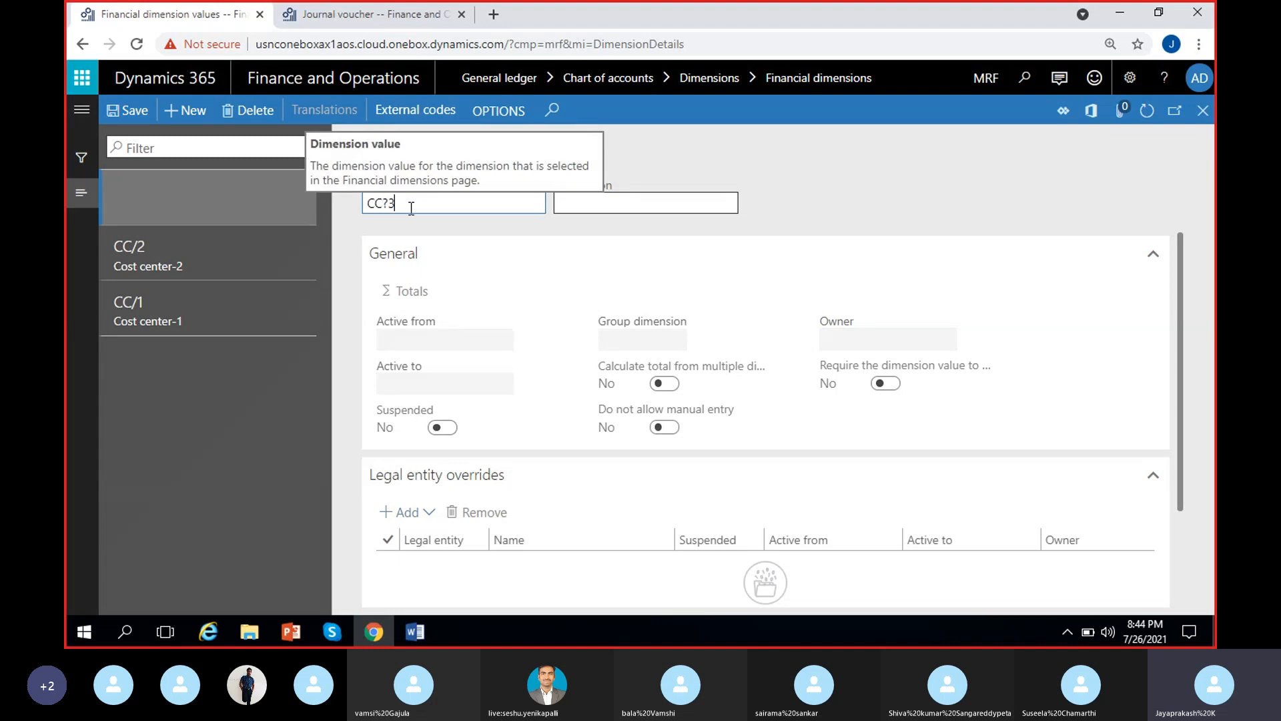
{"action": "key", "text": "BackSpace"}
{"action": "key", "text": "BackSpace"}
{"action": "type", "text": "/"}
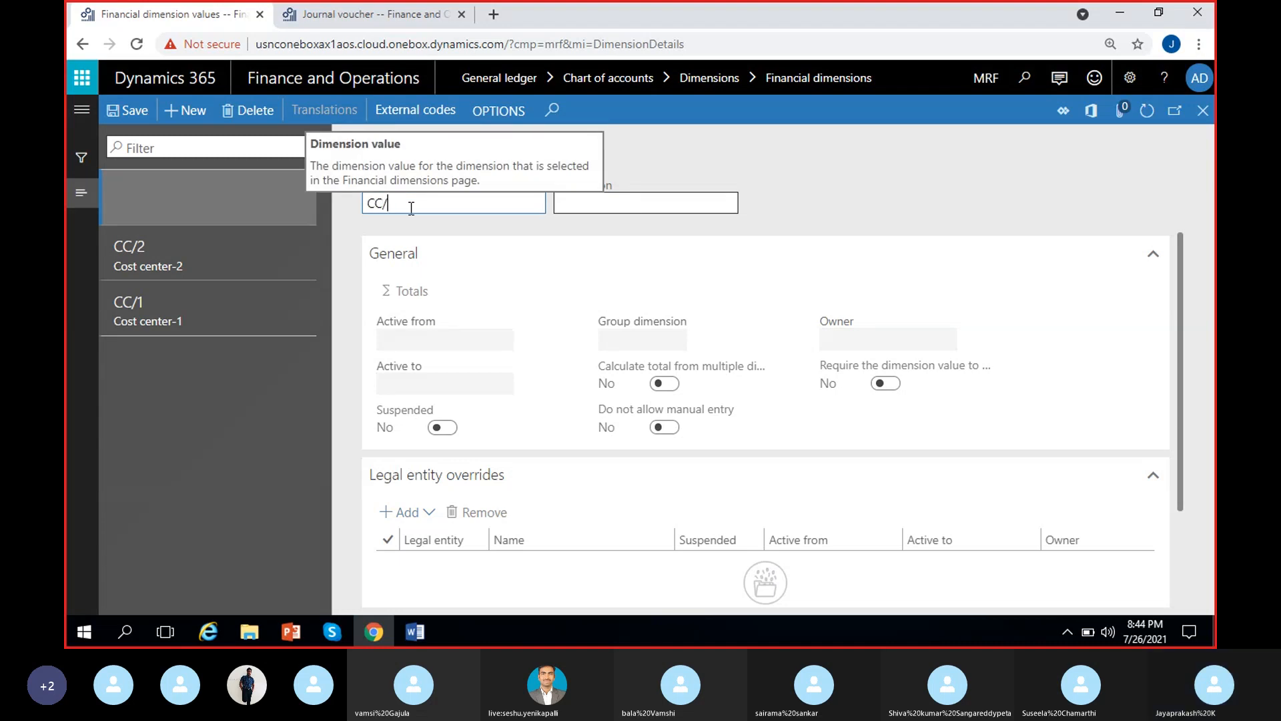
{"action": "type", "text": "3"}
{"action": "left_click", "coordinate": [564, 204]}
{"action": "type", "text": "Cost"}
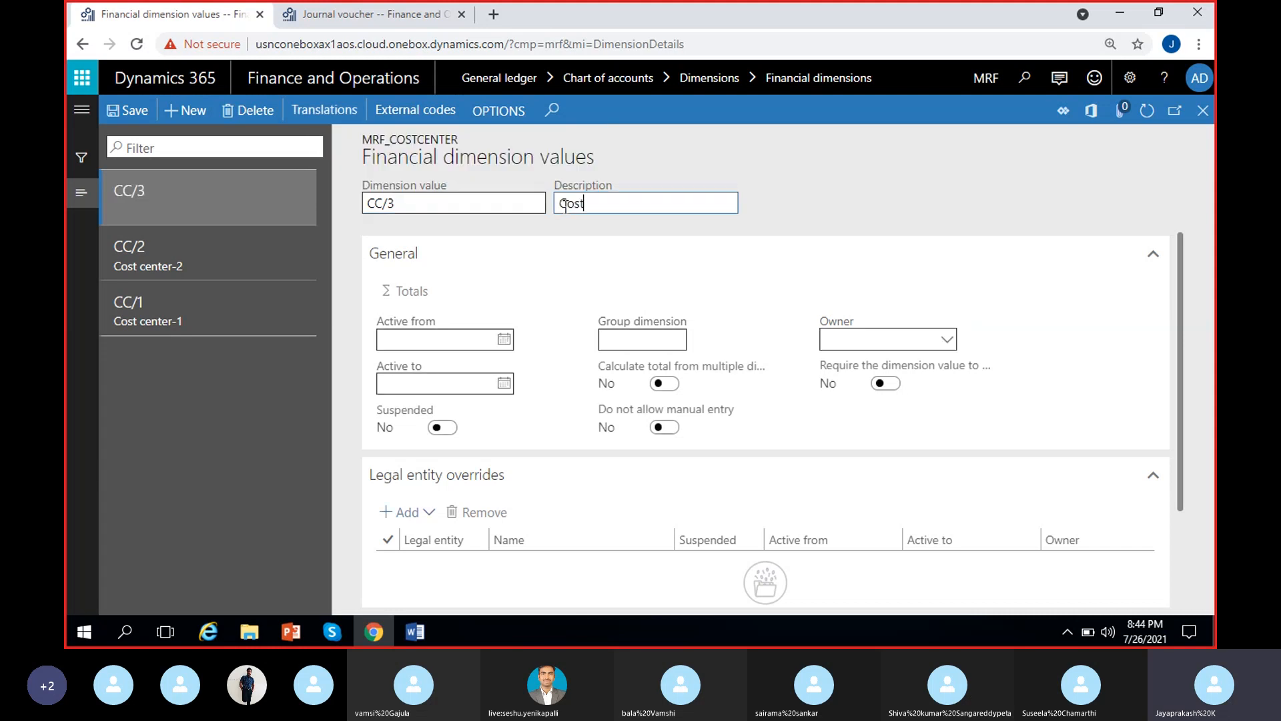
{"action": "type", "text": "c"}
{"action": "key", "text": "BackSpace"}
{"action": "type", "text": "center-3"}
{"action": "left_click", "coordinate": [140, 118]}
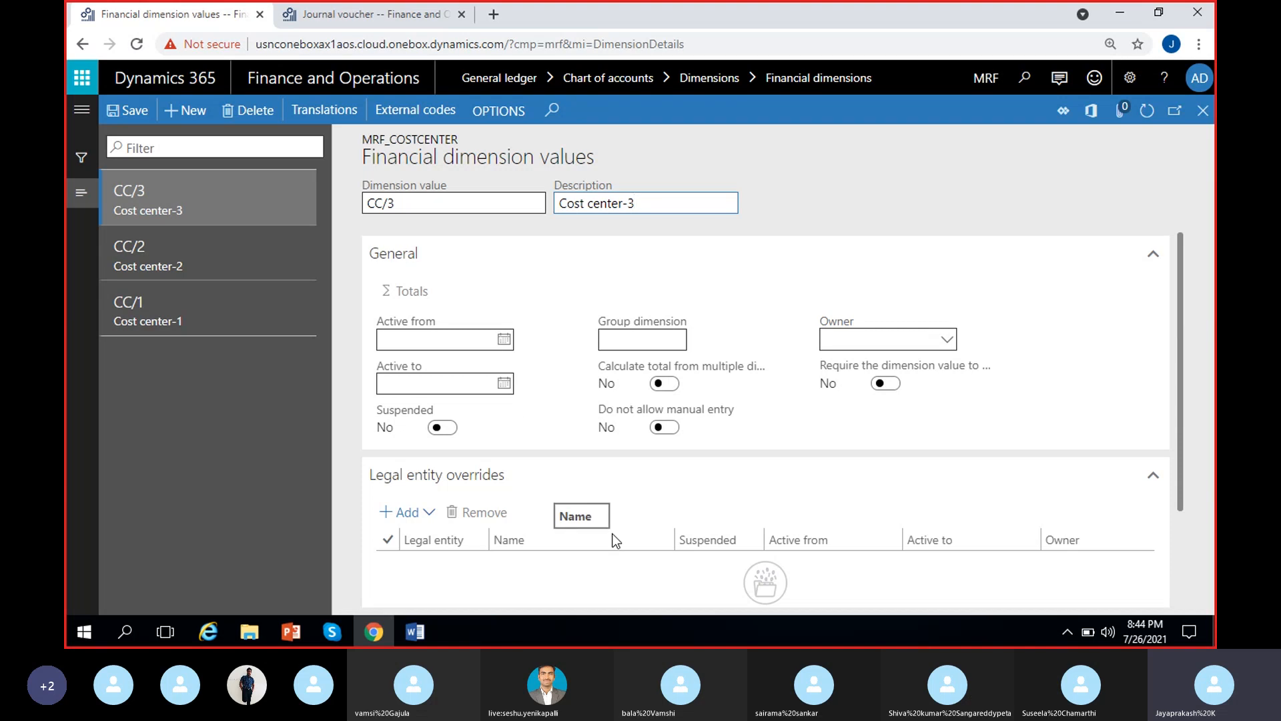
Refresh the list of cost center values and examine the Active from and Active to date fields of CC/3
{"action": "left_click", "coordinate": [580, 327]}
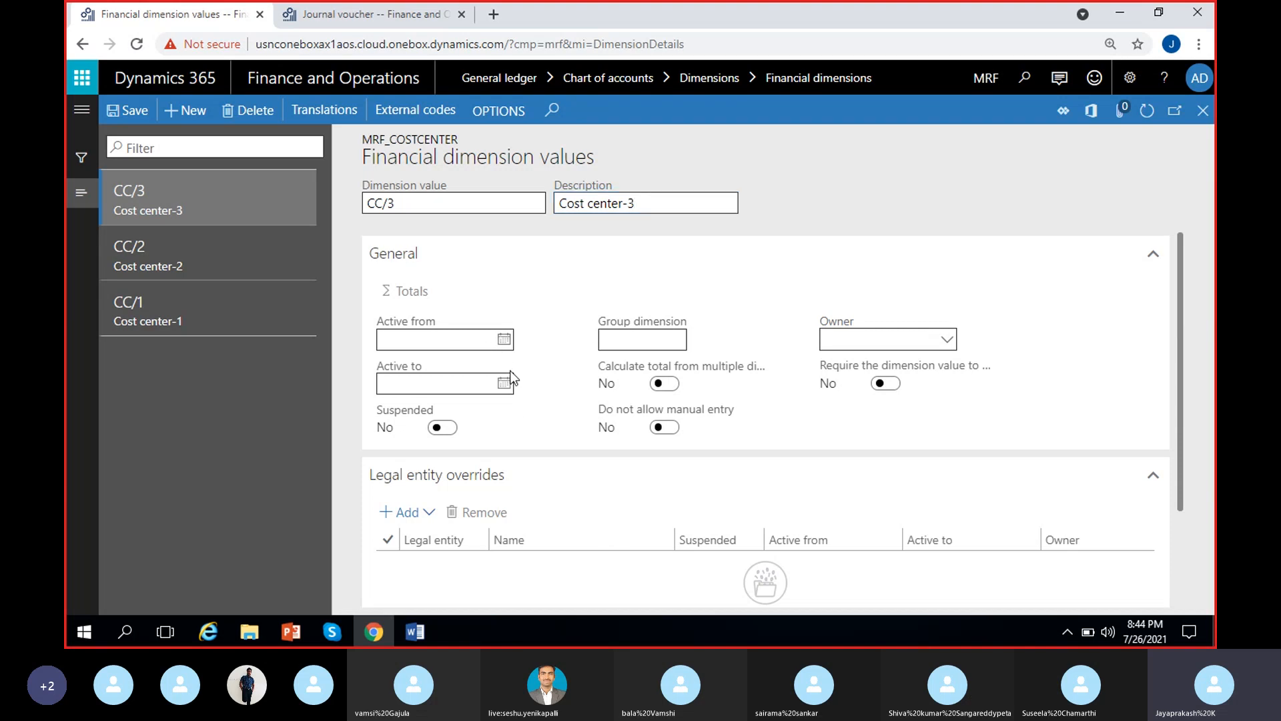
{"action": "left_click", "coordinate": [462, 382]}
{"action": "left_click", "coordinate": [1147, 110]}
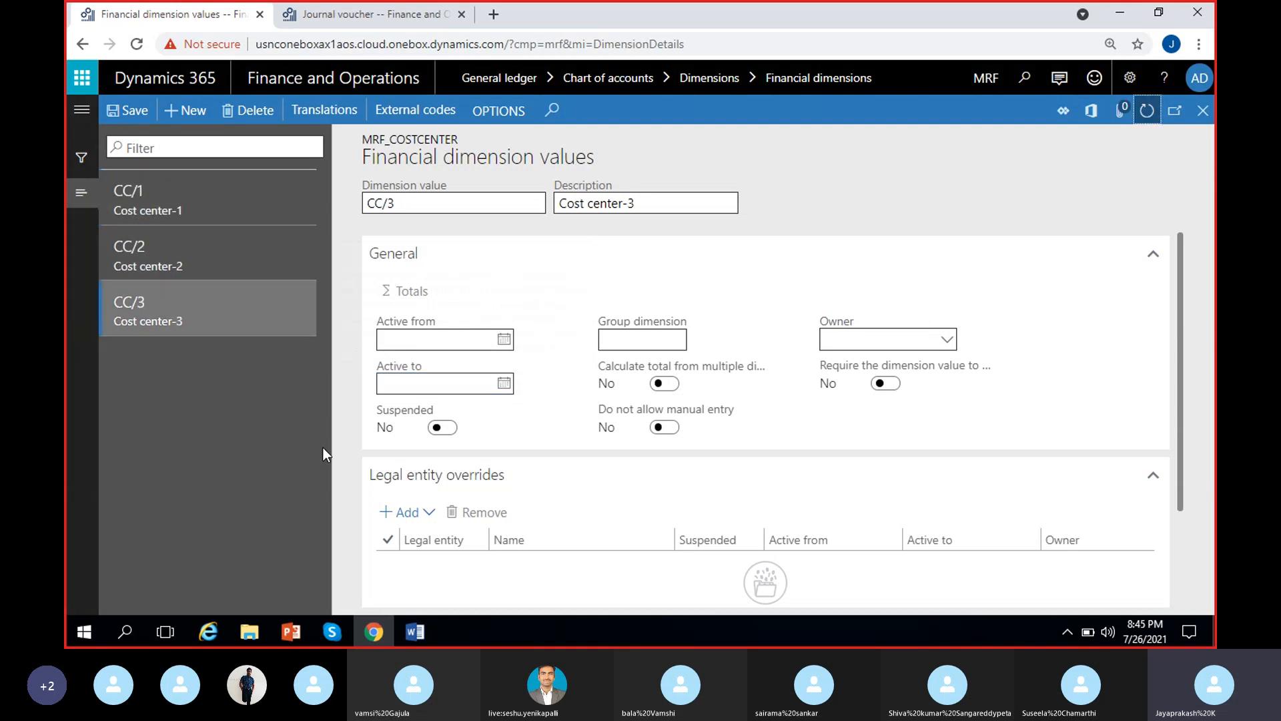
{"action": "left_click", "coordinate": [458, 340]}
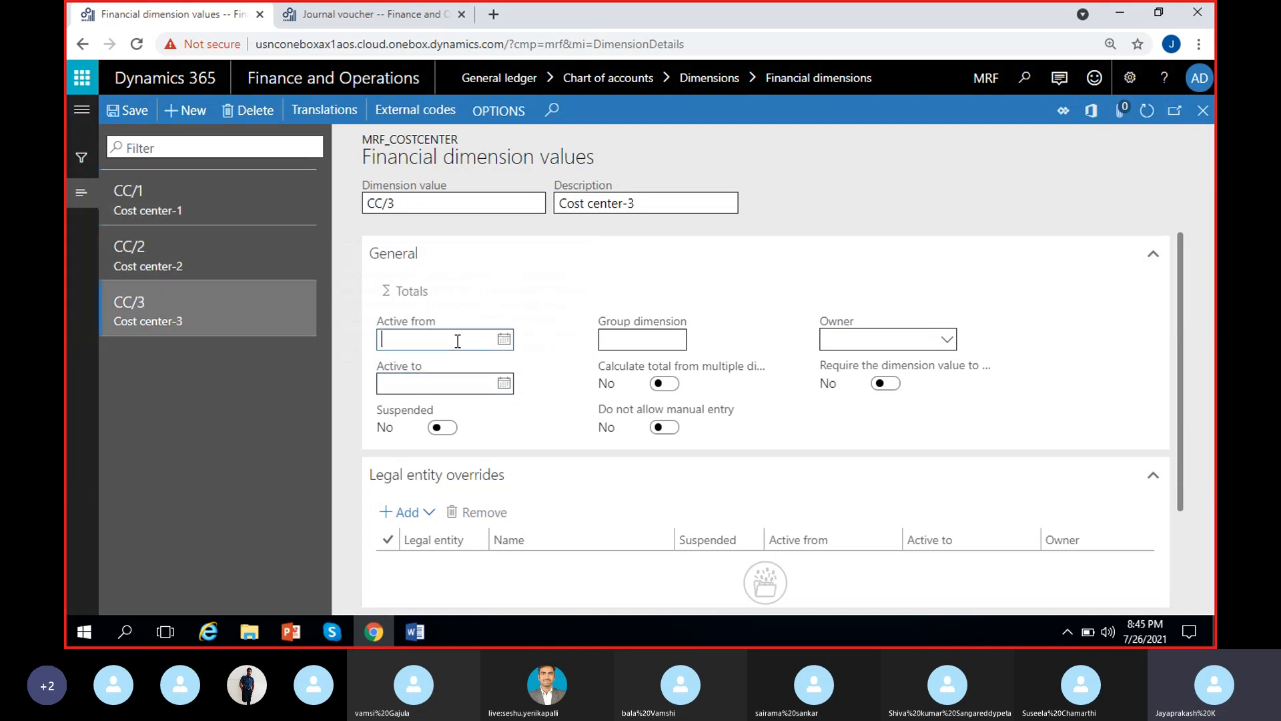
{"action": "left_click", "coordinate": [470, 379]}
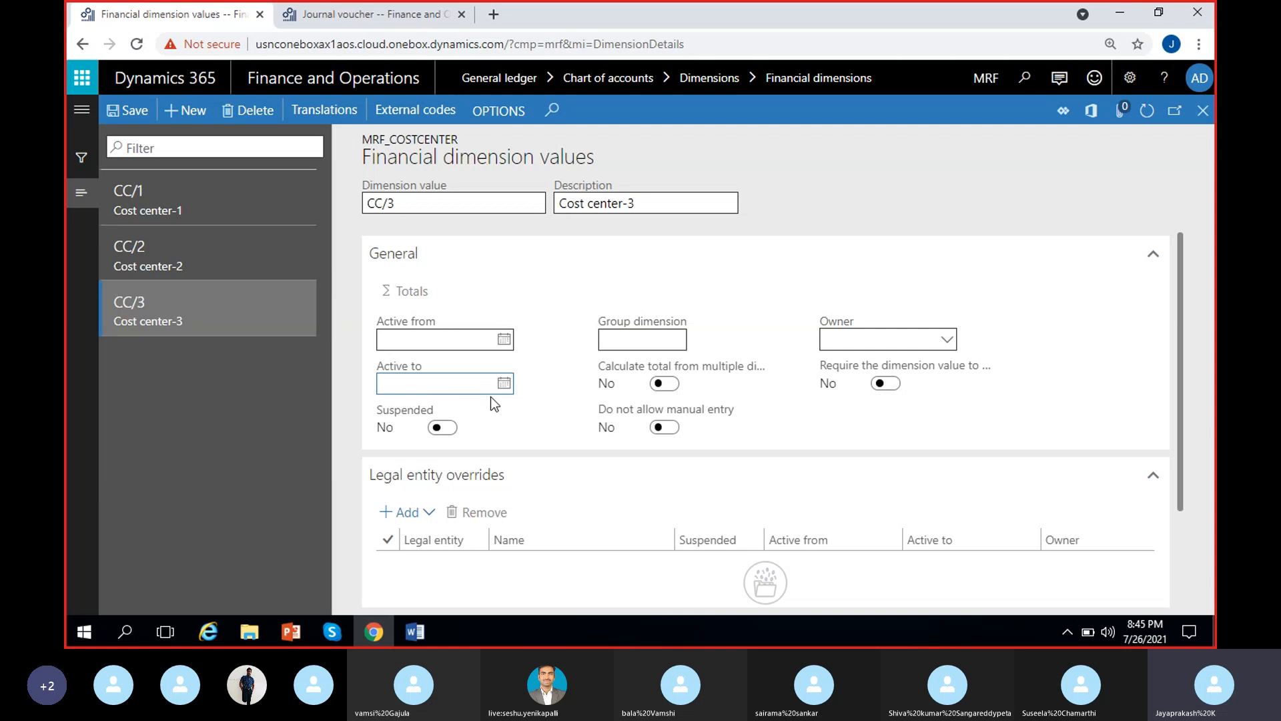
{"action": "left_click", "coordinate": [532, 393]}
Demonstrate the Suspended option on CC/3 by setting it to Yes and back to No
{"action": "left_click", "coordinate": [443, 428]}
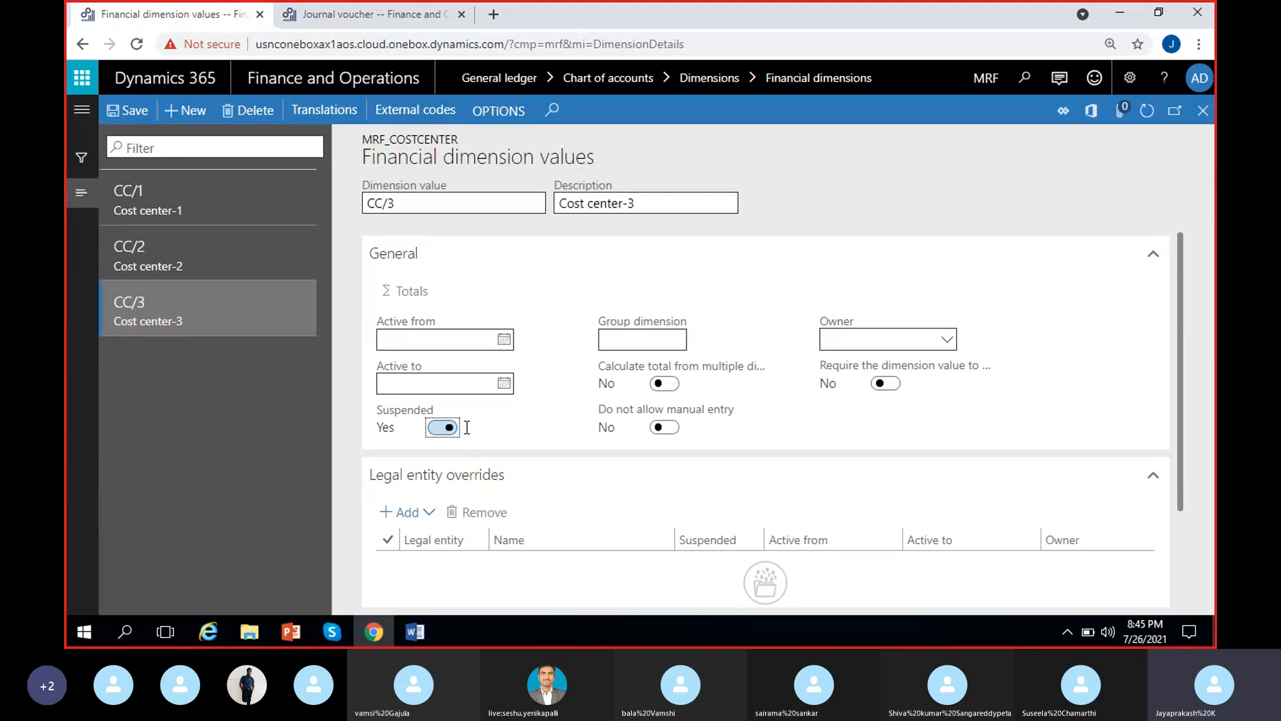
{"action": "left_click", "coordinate": [515, 425]}
{"action": "left_click", "coordinate": [440, 427]}
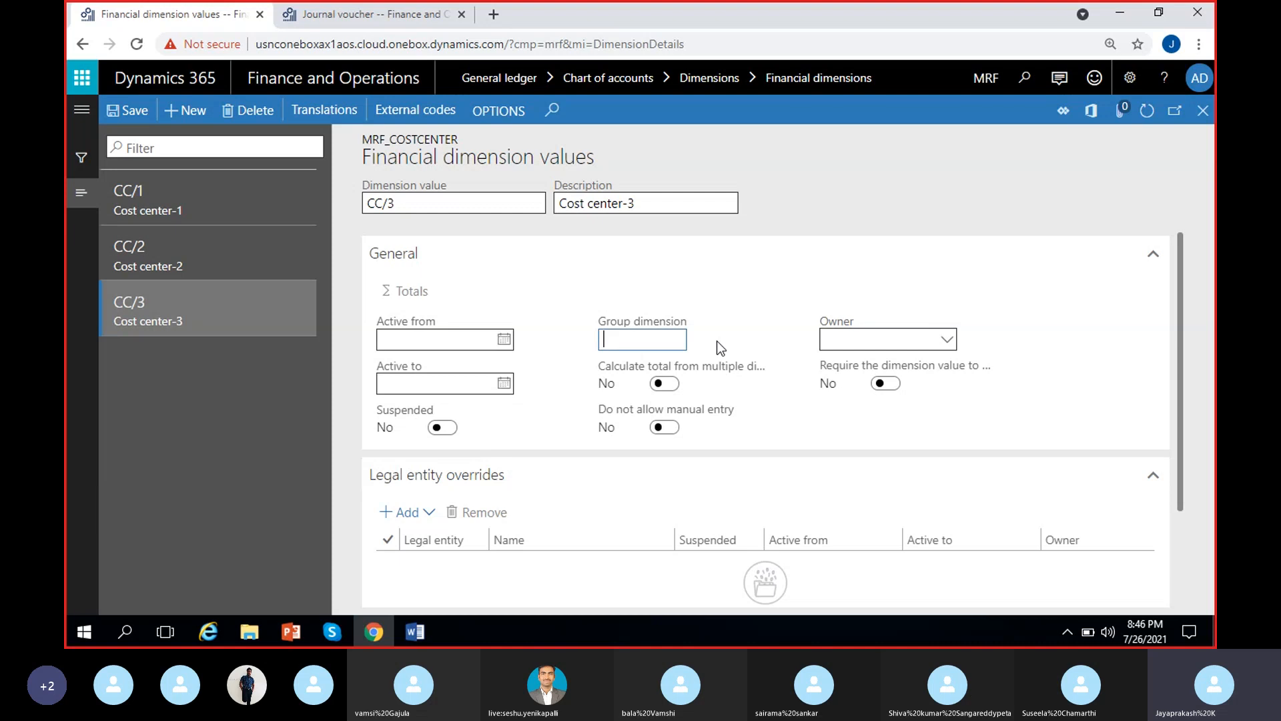
Demonstrate the group dimension of CC/3 by entering 102 and then clearing the value
{"action": "mouse_move", "coordinate": [659, 339]}
{"action": "left_click", "coordinate": [632, 341]}
{"action": "type", "text": "120"}
{"action": "key", "text": "BackSpace"}
{"action": "key", "text": "BackSpace"}
{"action": "type", "text": "02"}
{"action": "left_click", "coordinate": [756, 297]}
{"action": "left_click", "coordinate": [665, 340]}
{"action": "key", "text": "BackSpace"}
{"action": "key", "text": "BackSpace"}
{"action": "key", "text": "BackSpace"}
{"action": "left_click", "coordinate": [704, 350]}
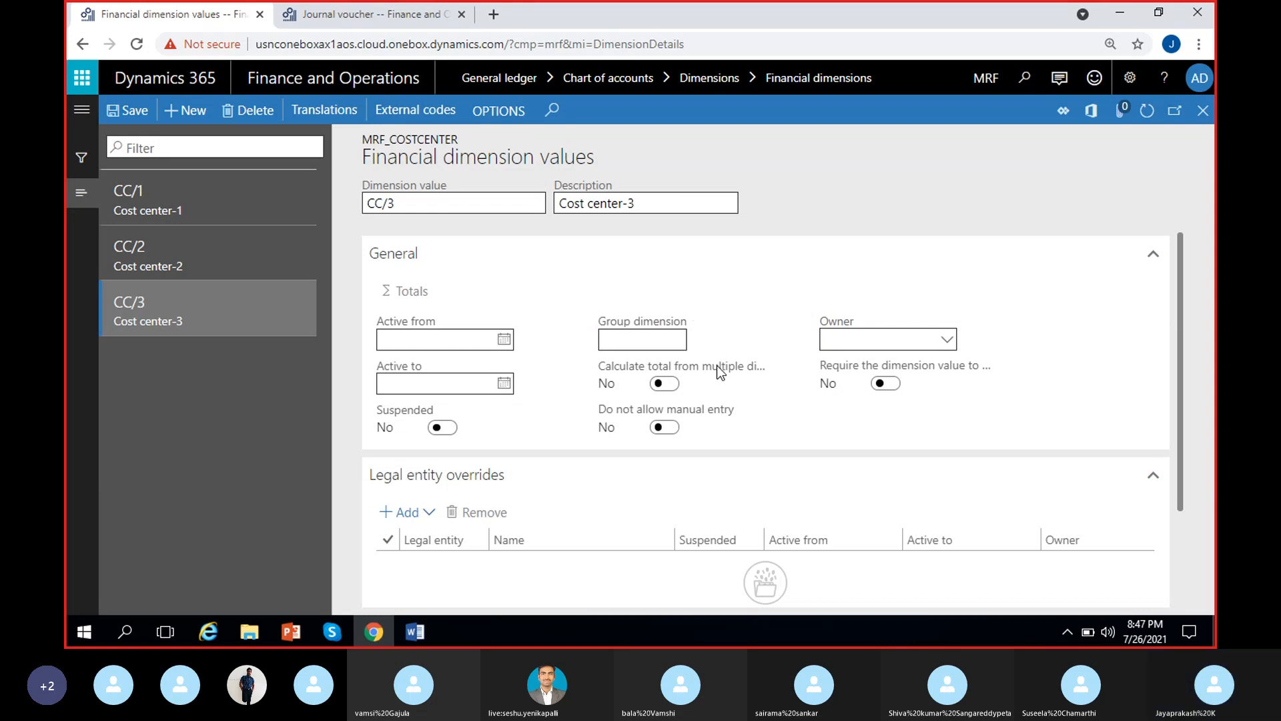
Close the financial dimension values and return to the MRF_Costcenter dimension record
{"action": "mouse_move", "coordinate": [720, 370]}
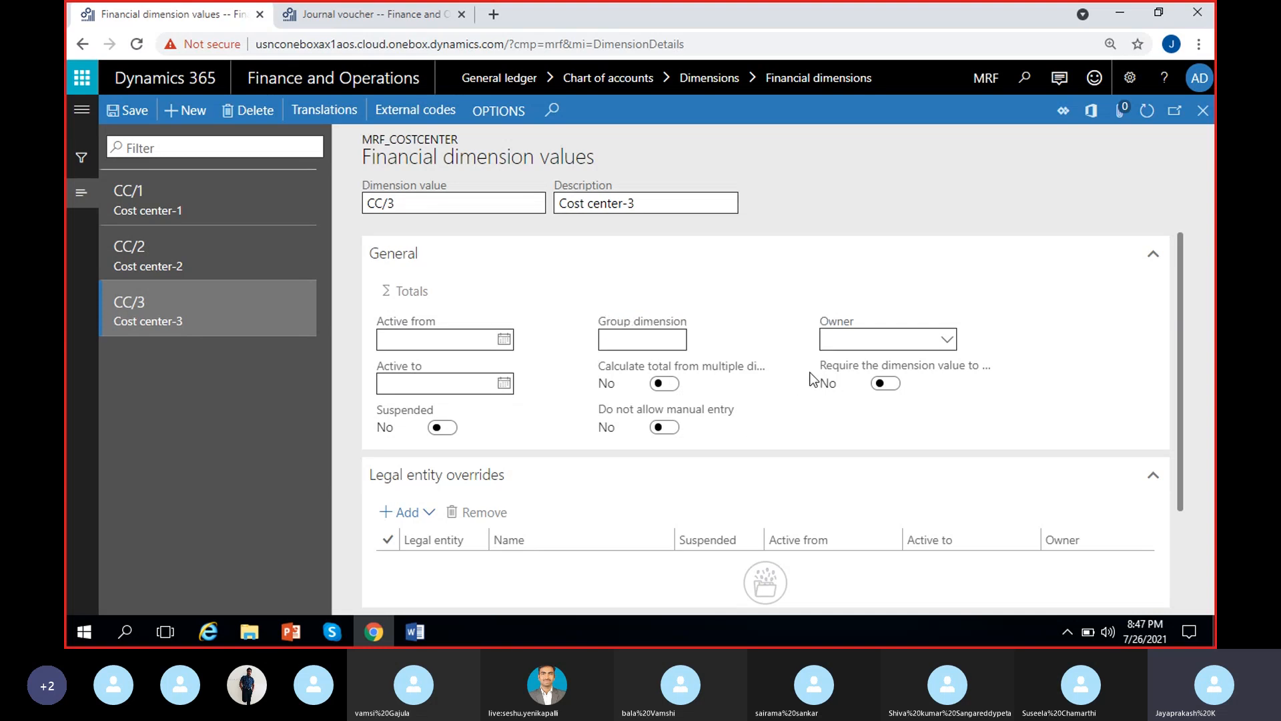
{"action": "left_click", "coordinate": [1207, 117]}
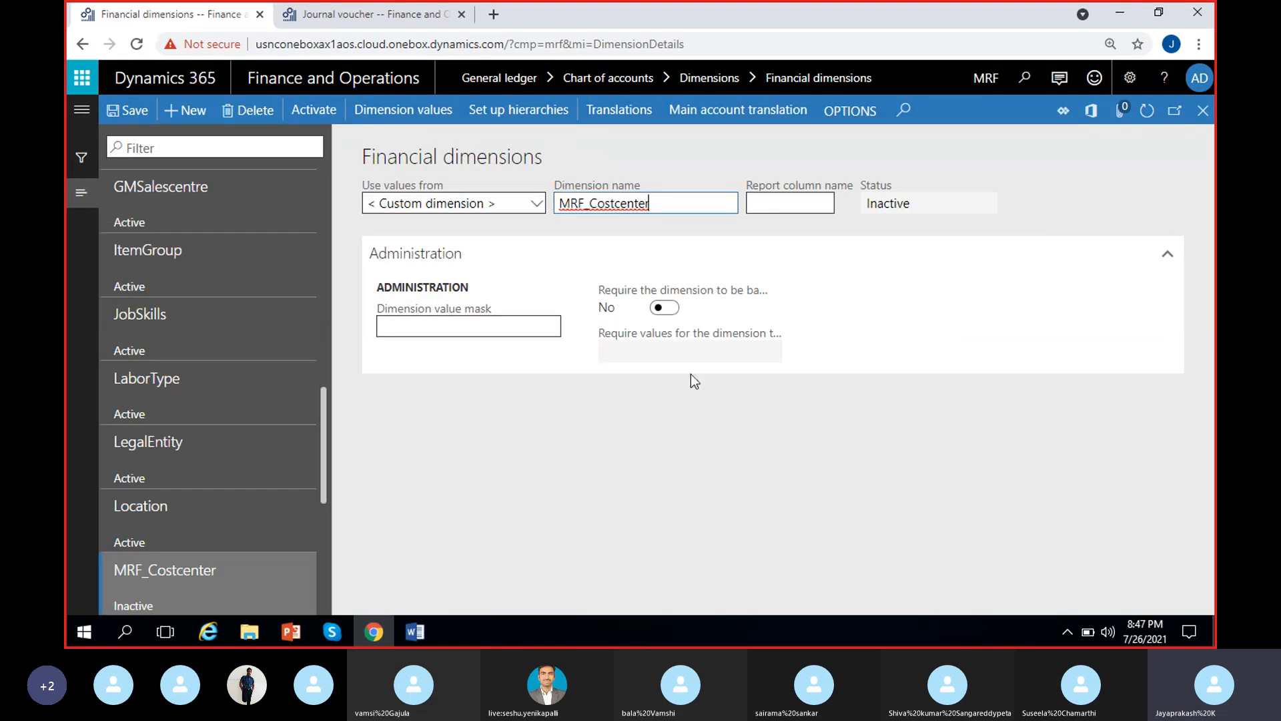
Demonstrate the balancing requirement for MRF_Costcenter by enabling it, checking the required-values selection, and disabling it again with confirmation
{"action": "left_click", "coordinate": [663, 311]}
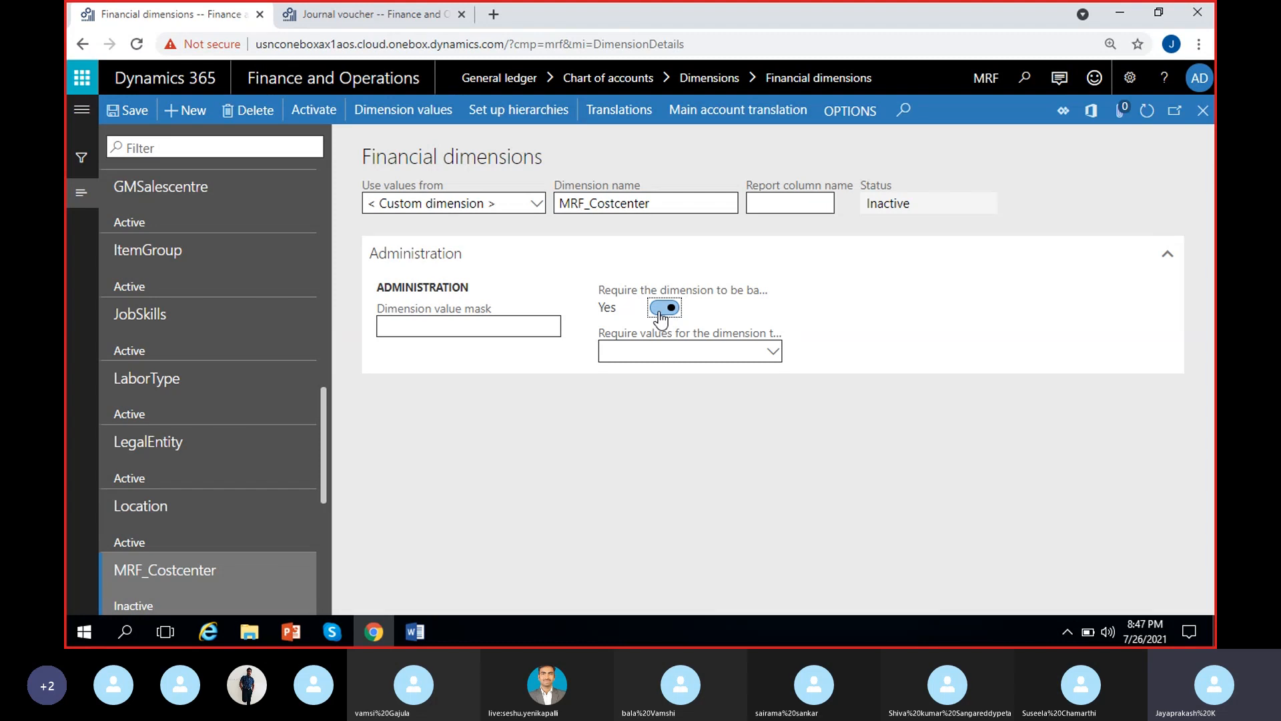
{"action": "left_click", "coordinate": [773, 353]}
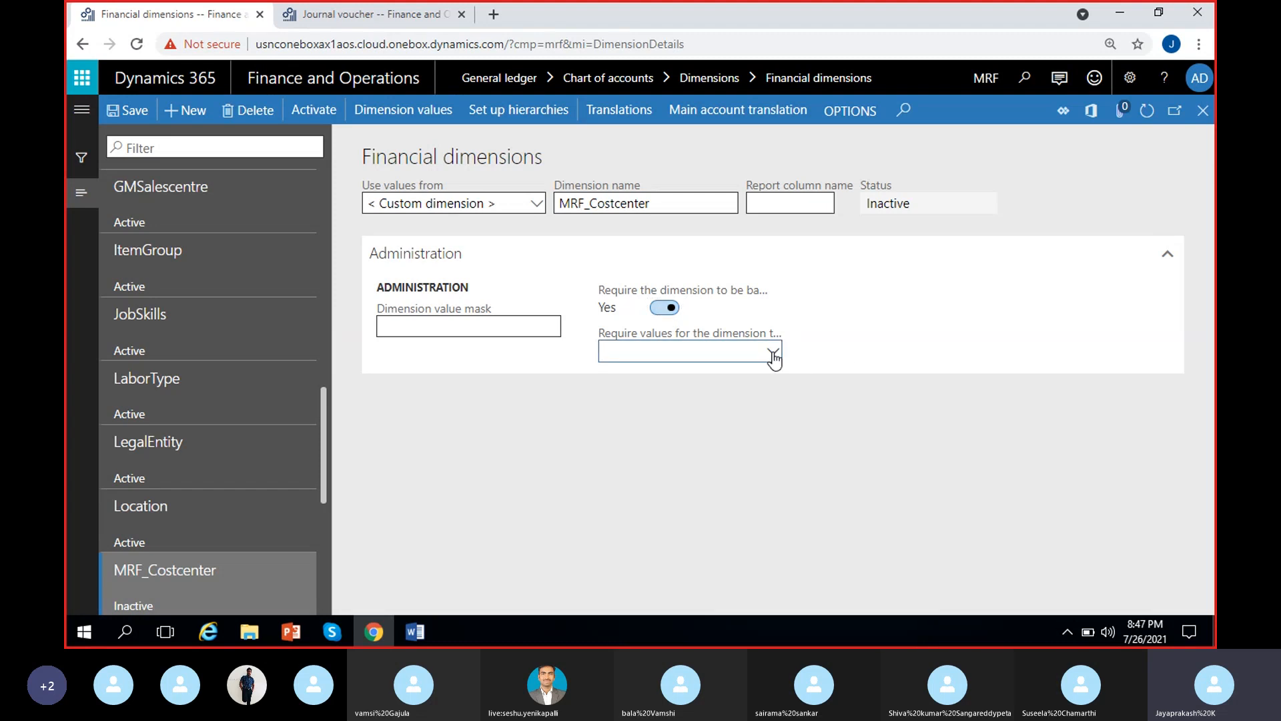
{"action": "left_click", "coordinate": [773, 354]}
{"action": "left_click", "coordinate": [774, 353]}
{"action": "left_click", "coordinate": [664, 309]}
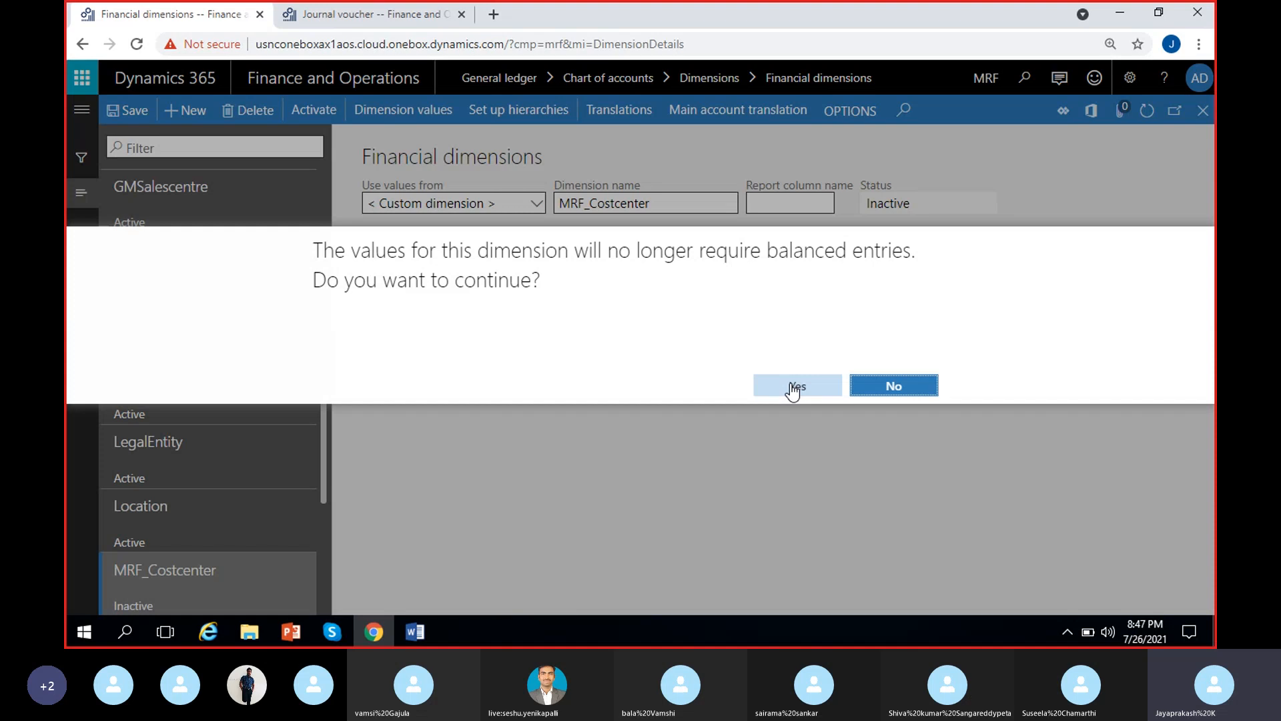
{"action": "left_click", "coordinate": [792, 387]}
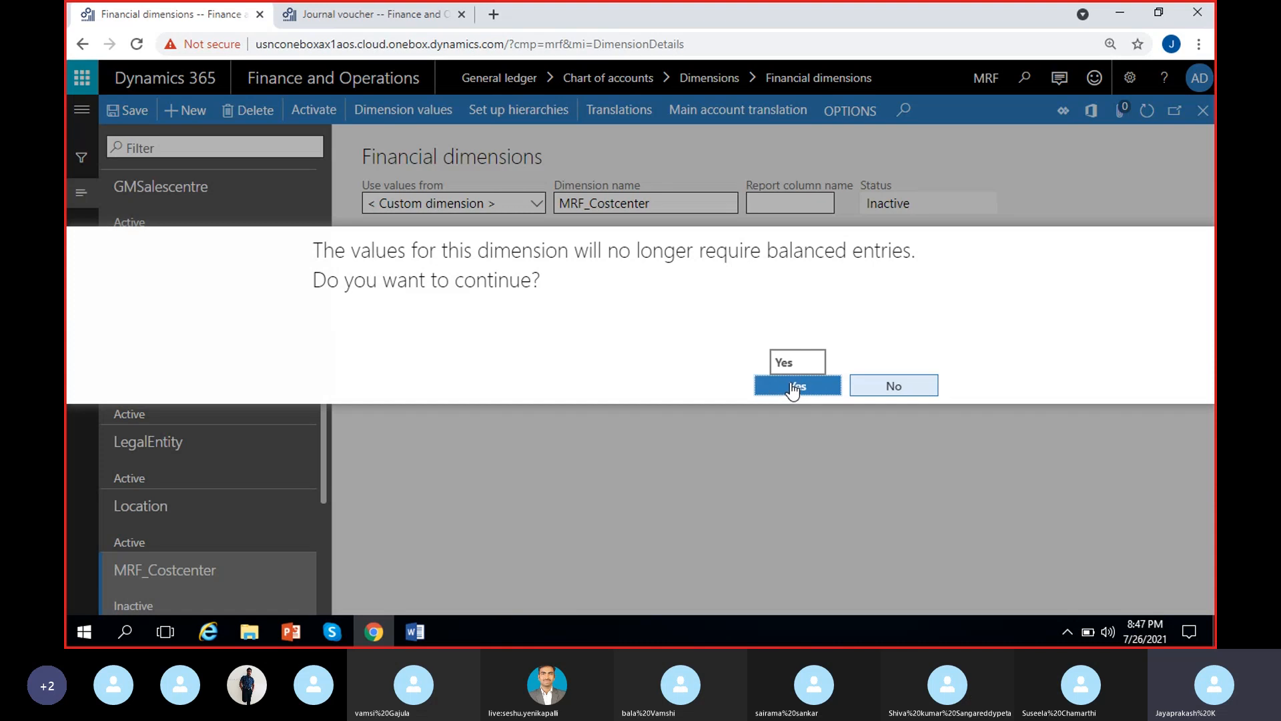
Confirm removing the balancing requirement from MRF_Costcenter, and set Do not allow manual entry to Yes for value CC/1
{"action": "left_click", "coordinate": [791, 387]}
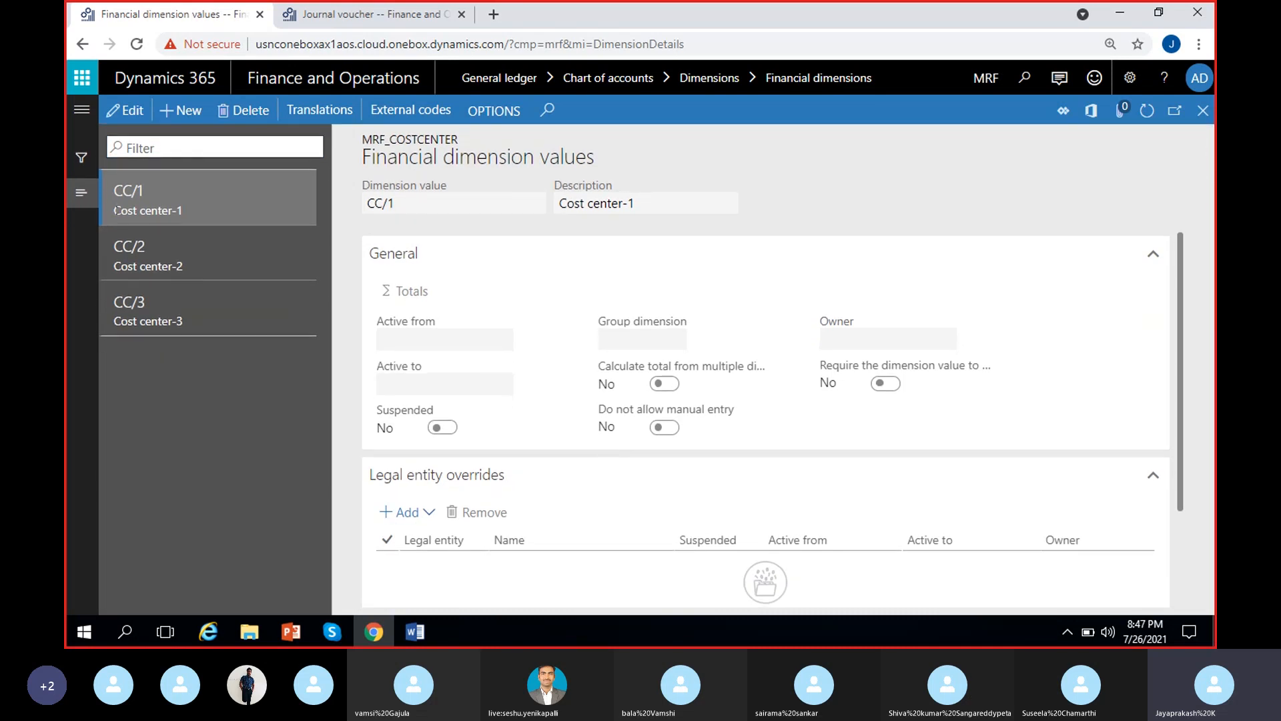
{"action": "left_click", "coordinate": [124, 110]}
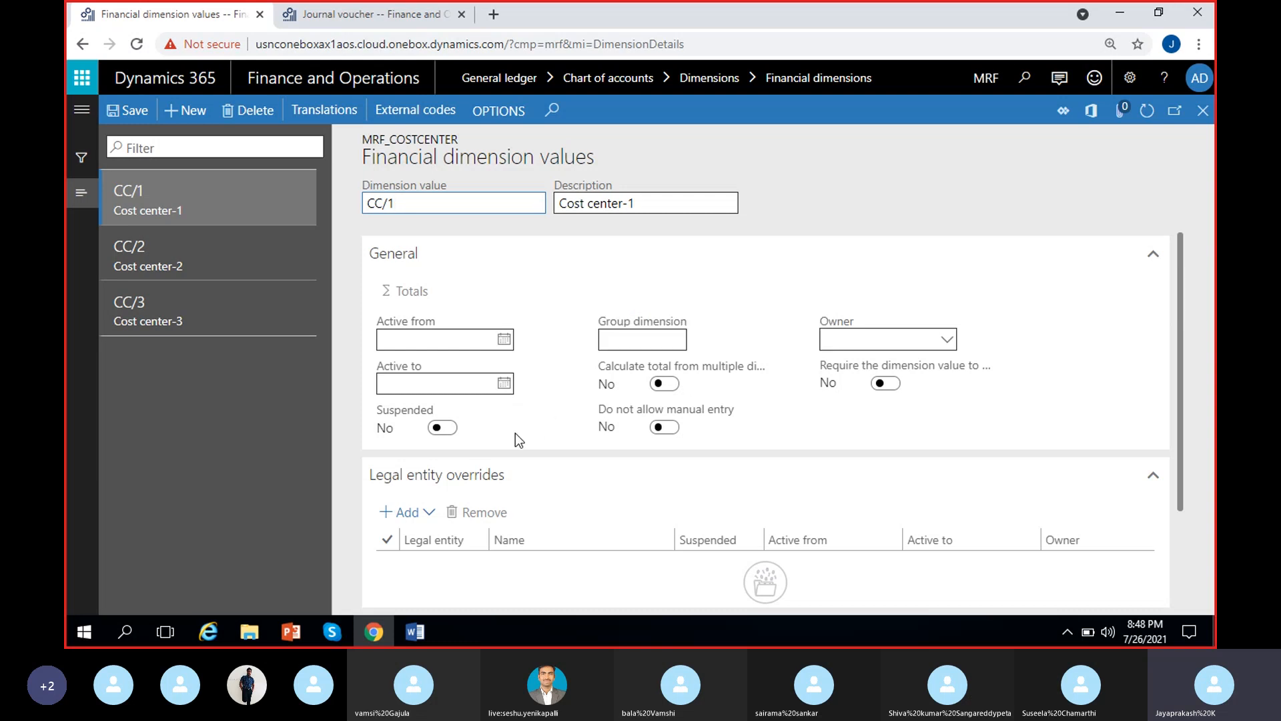
{"action": "mouse_move", "coordinate": [543, 405]}
{"action": "left_click", "coordinate": [667, 429]}
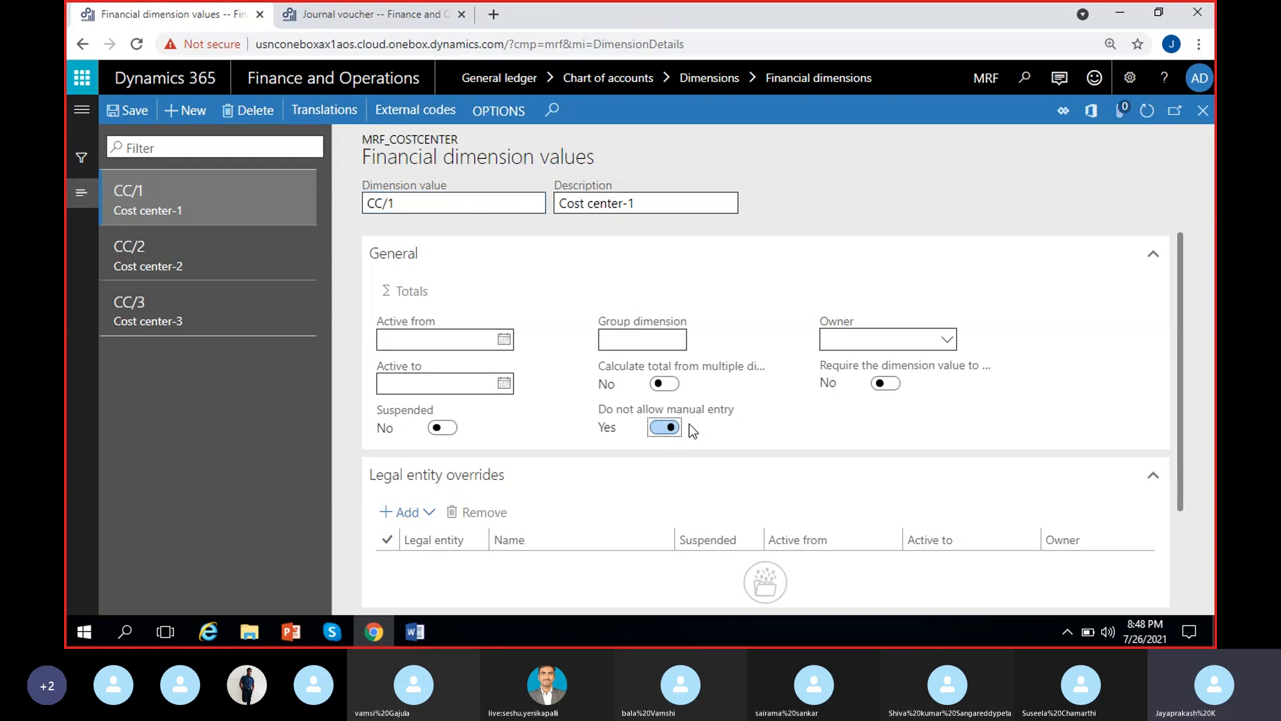
Examine the ledger account entry on the journal voucher line as an example of manual dimension entry
{"action": "left_click", "coordinate": [381, 21]}
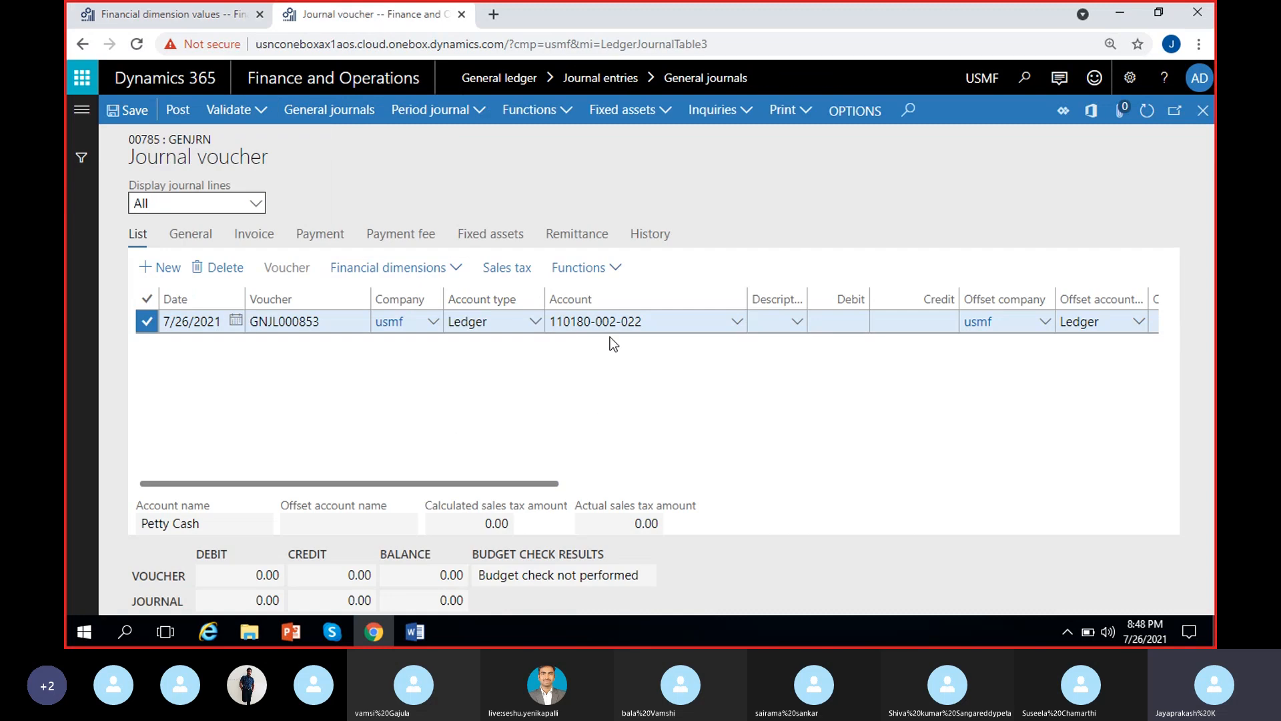
{"action": "left_click", "coordinate": [656, 321]}
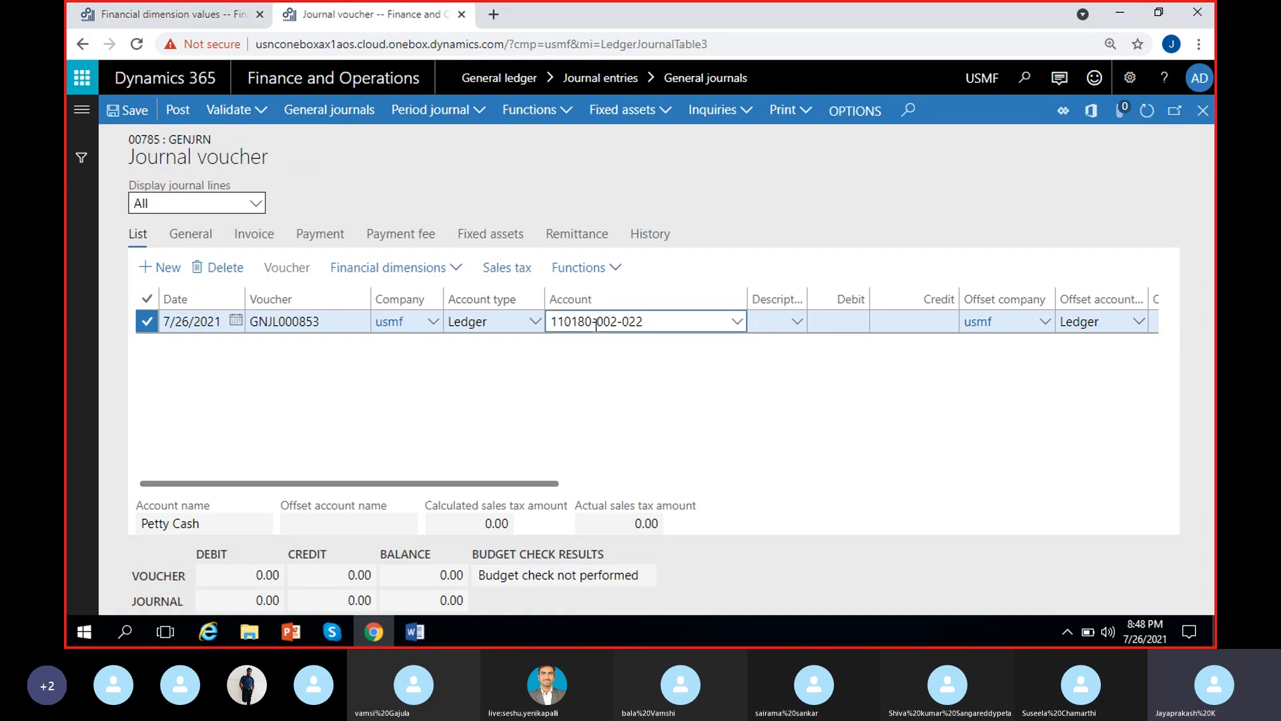
{"action": "left_click", "coordinate": [144, 9]}
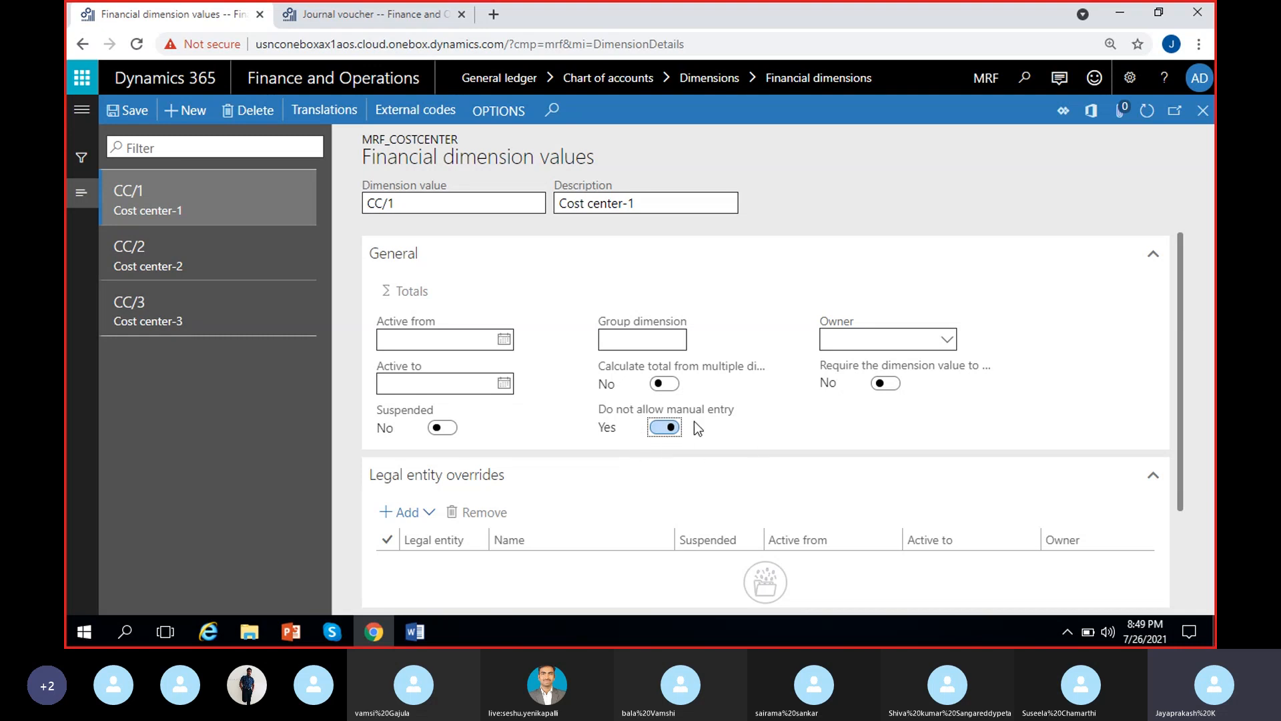
Set Do not allow manual entry back to No for CC/1 and revisit the journal voucher for comparison
{"action": "left_click", "coordinate": [664, 427]}
{"action": "left_click", "coordinate": [401, 7]}
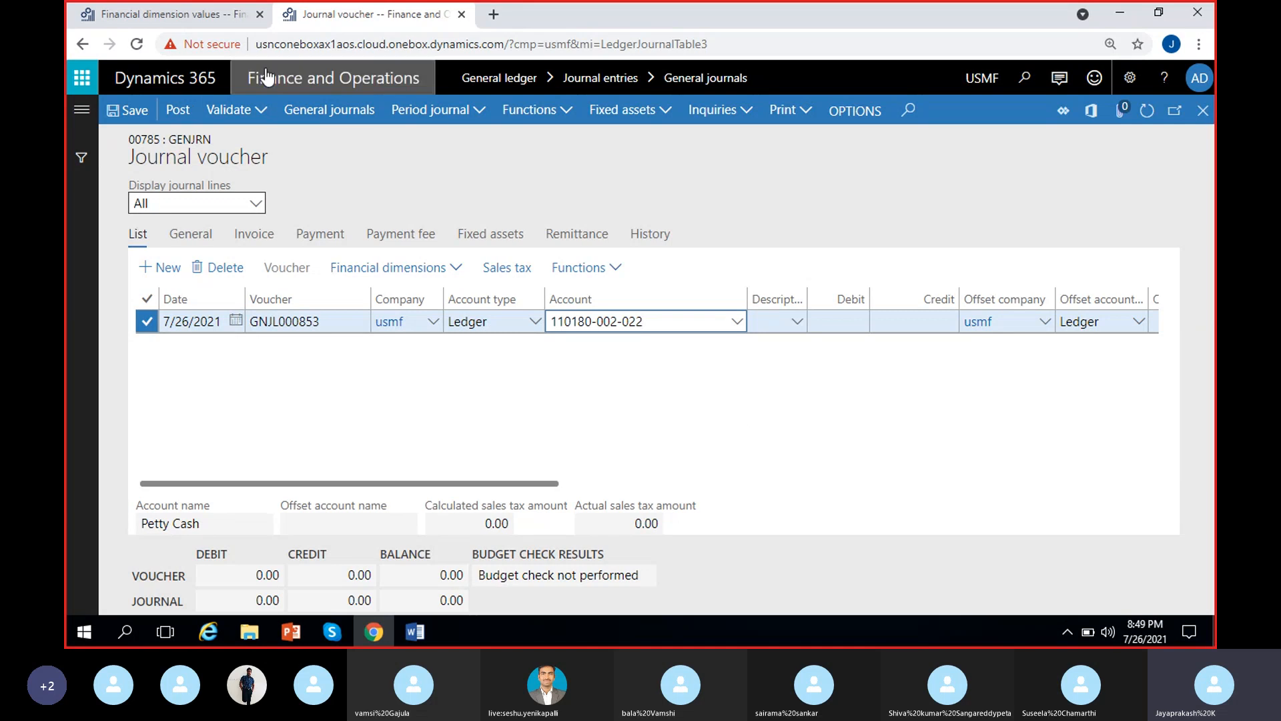
{"action": "left_click", "coordinate": [200, 14]}
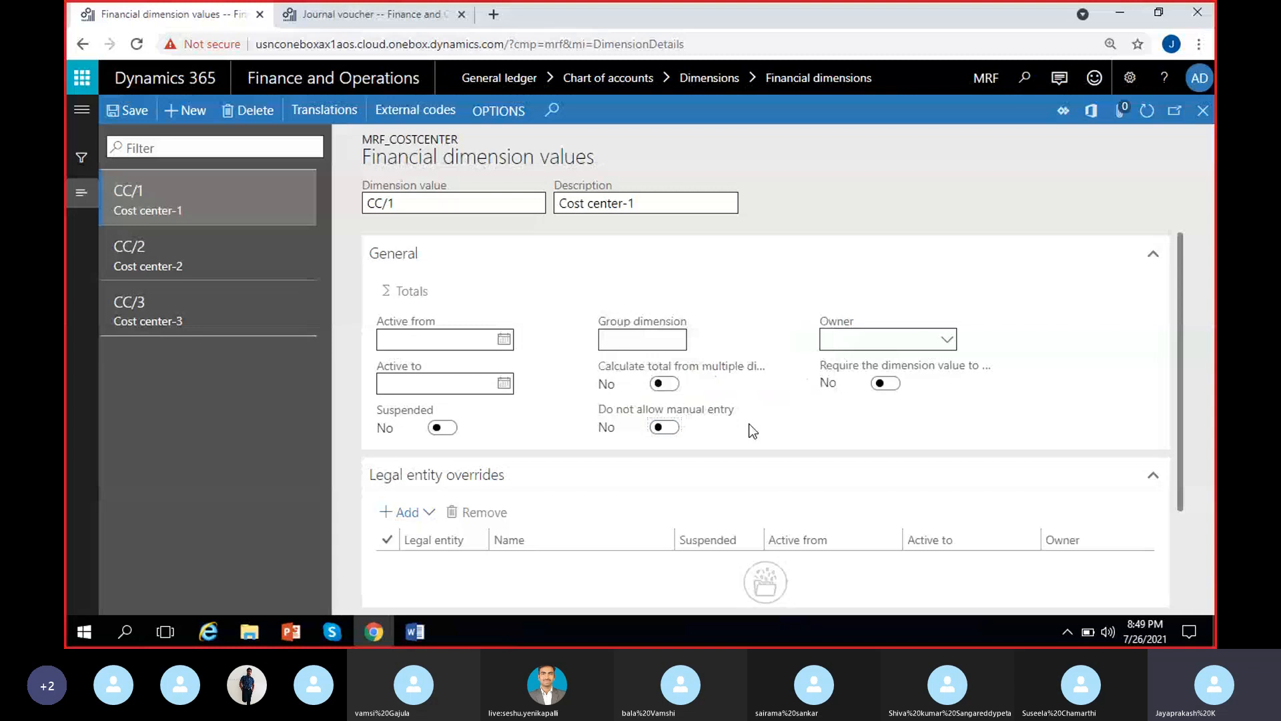
Examine the workers available as Owner for dimension value CC/1 without choosing one
{"action": "left_click", "coordinate": [946, 344]}
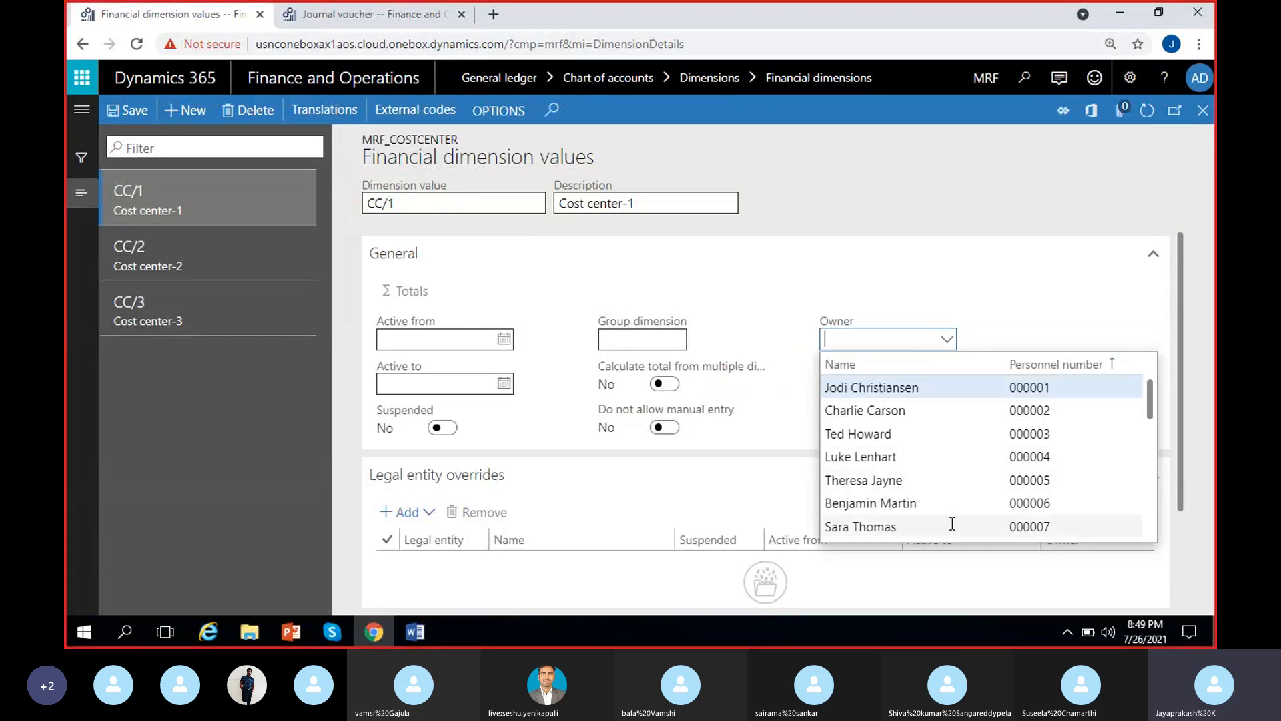
{"action": "left_click", "coordinate": [914, 200]}
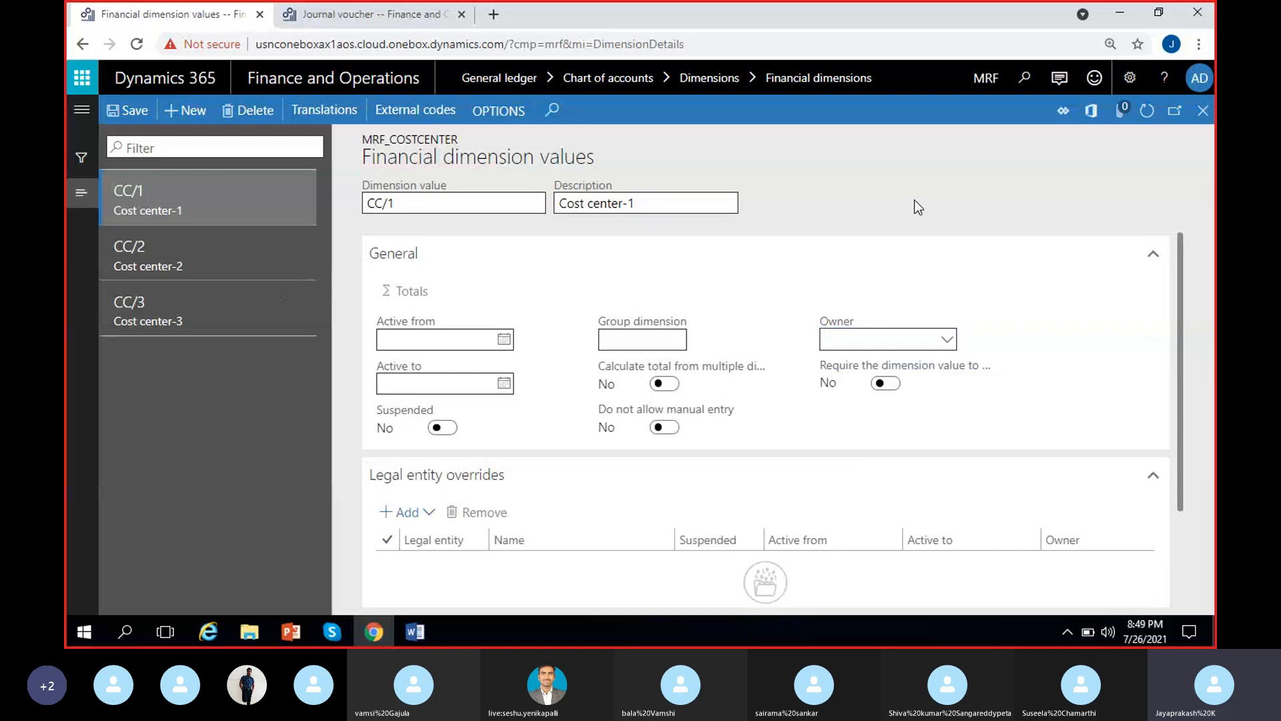
{"action": "left_click", "coordinate": [945, 341]}
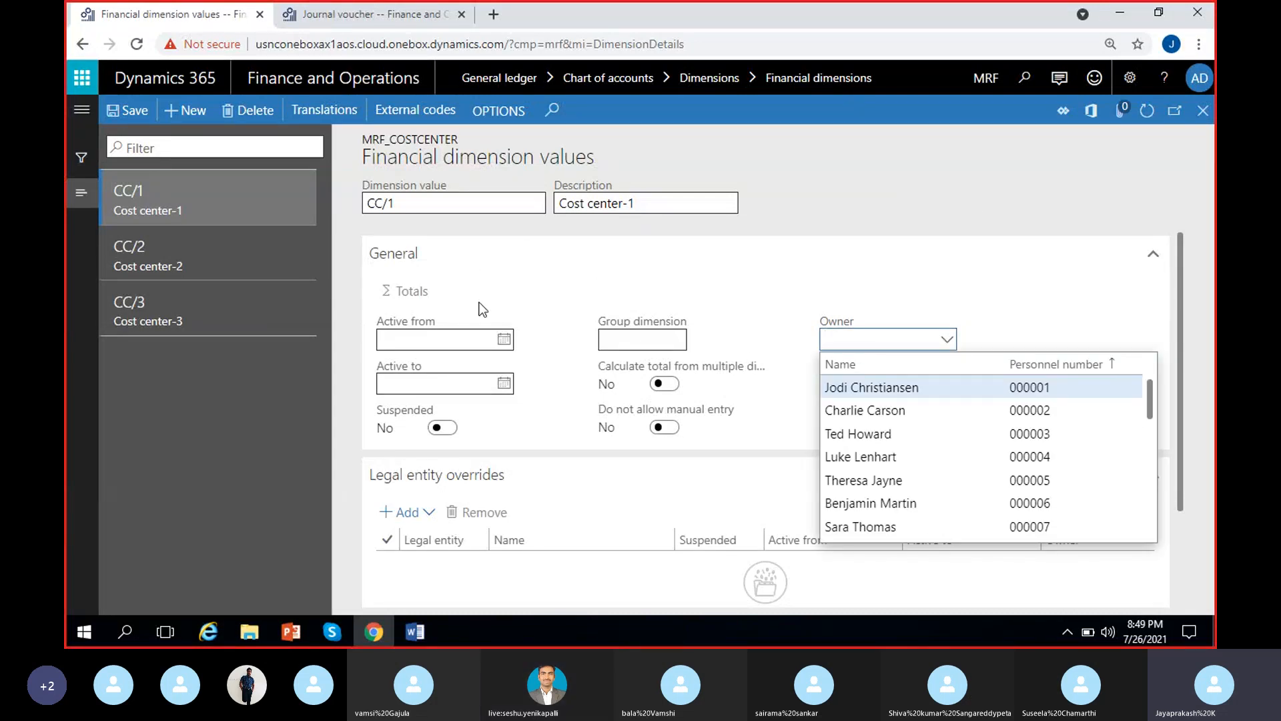
{"action": "left_click", "coordinate": [760, 320]}
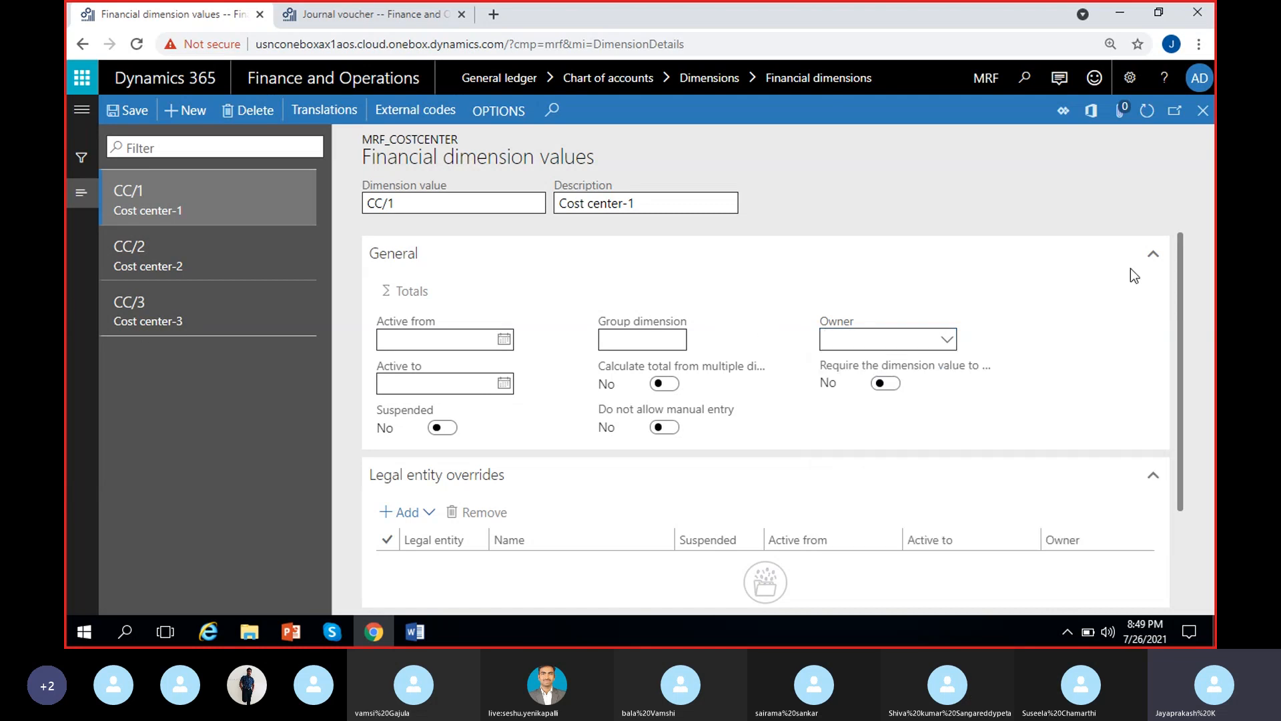
Close the MRF_Costcenter values and submit the financial dimension activation as a batch job
{"action": "left_click", "coordinate": [1203, 110]}
{"action": "left_click", "coordinate": [320, 118]}
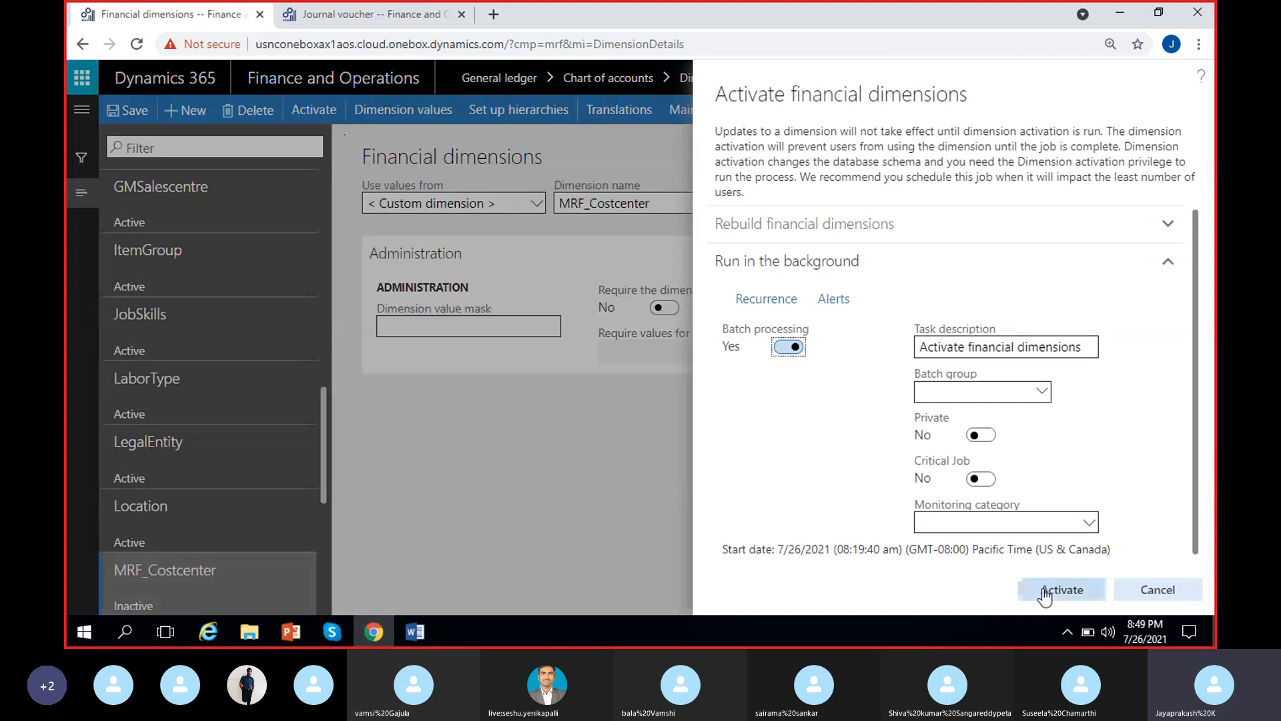
{"action": "left_click", "coordinate": [1026, 590]}
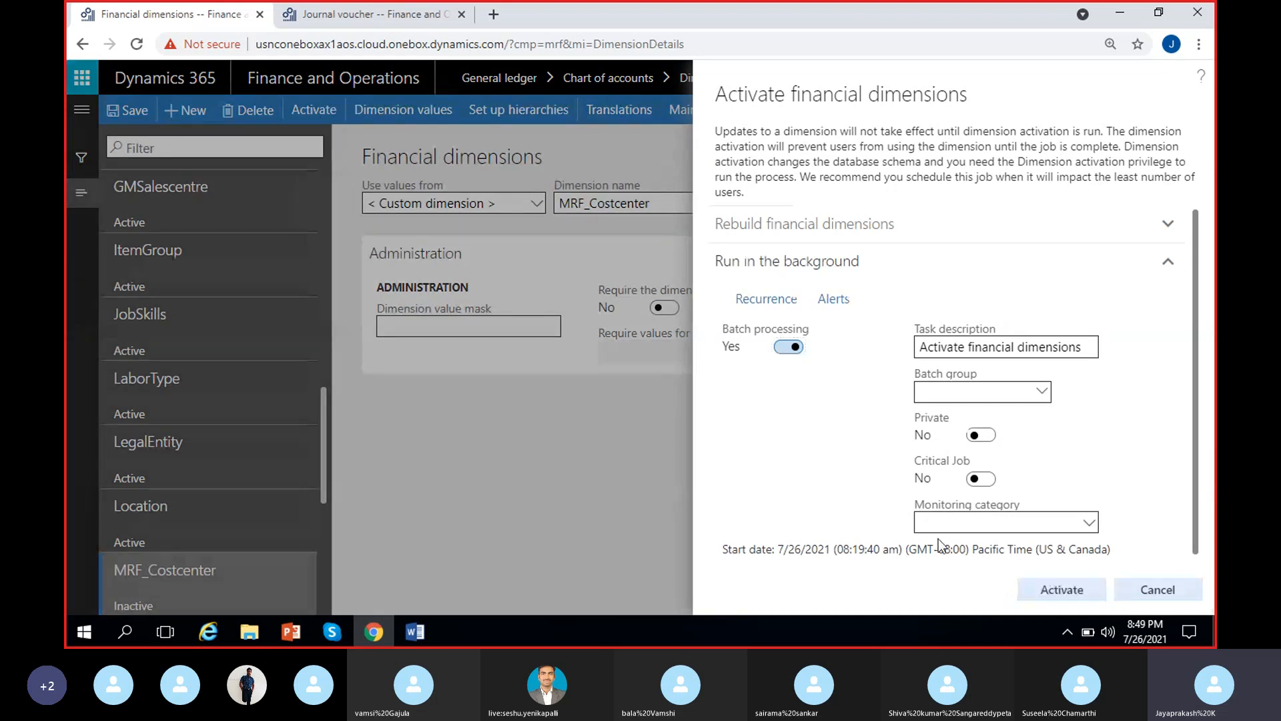
Open the MRF_Location dimension values and look through the available owners for value 100 Hyderabad, leaving the owner empty
{"action": "scroll", "coordinate": [306, 504], "scroll_direction": "down", "scroll_amount": 2}
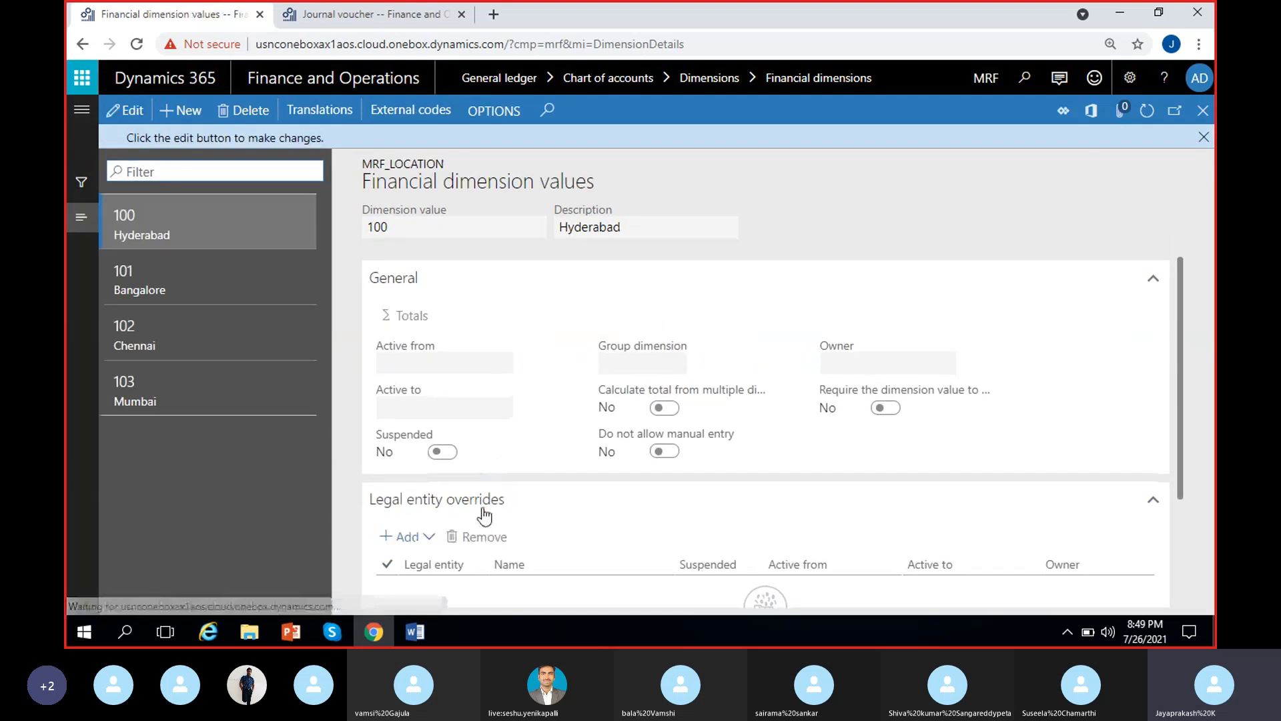
{"action": "left_click", "coordinate": [127, 111]}
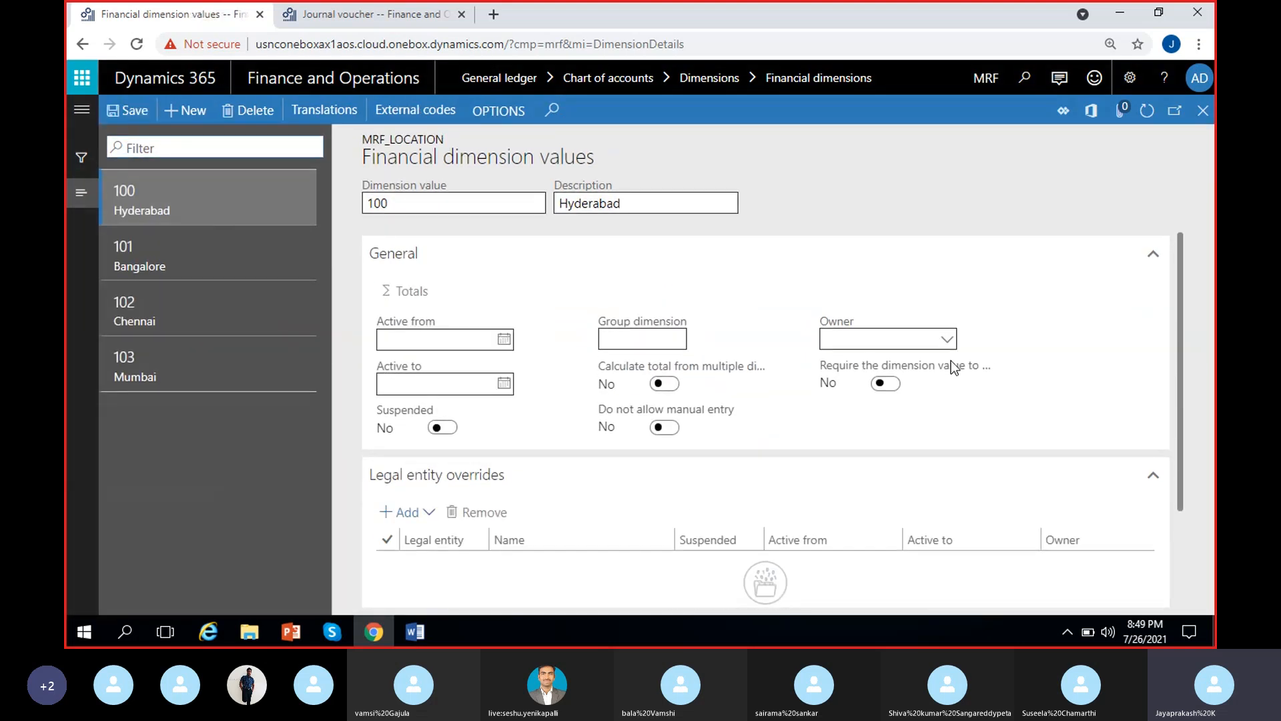
{"action": "left_click", "coordinate": [948, 338]}
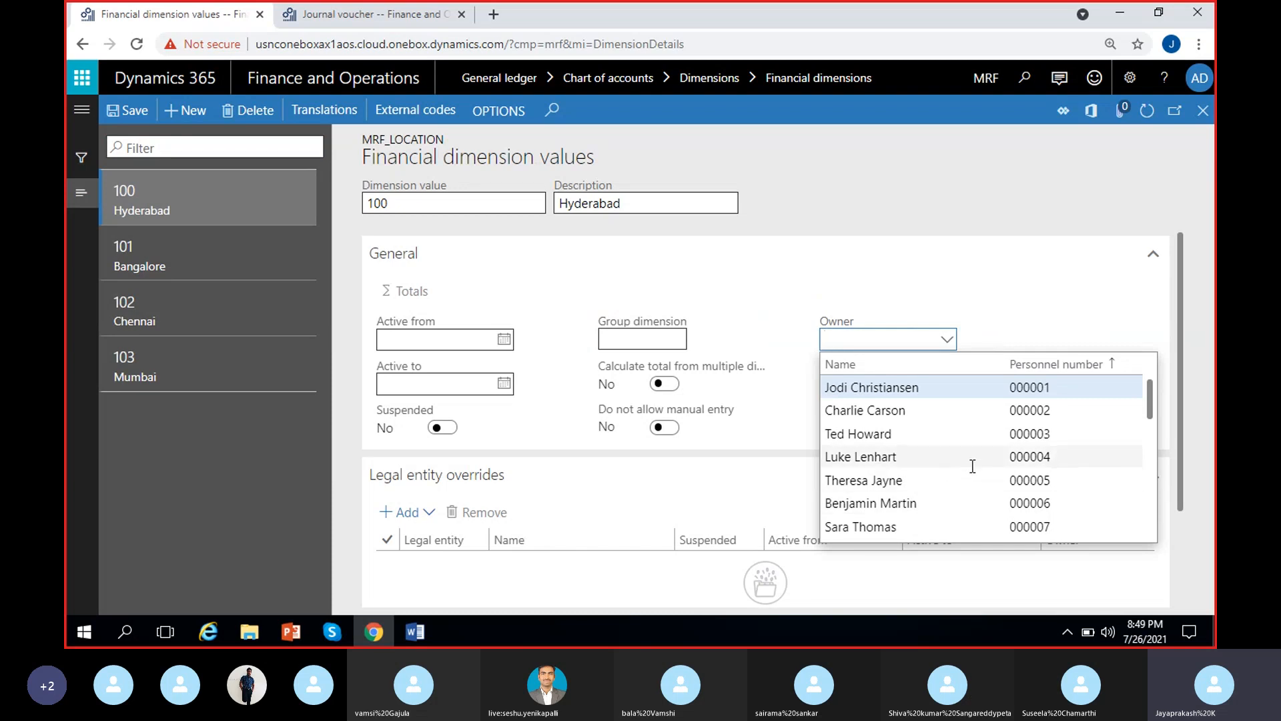
{"action": "mouse_move", "coordinate": [973, 466]}
{"action": "scroll", "coordinate": [941, 466], "scroll_direction": "down", "scroll_amount": 18}
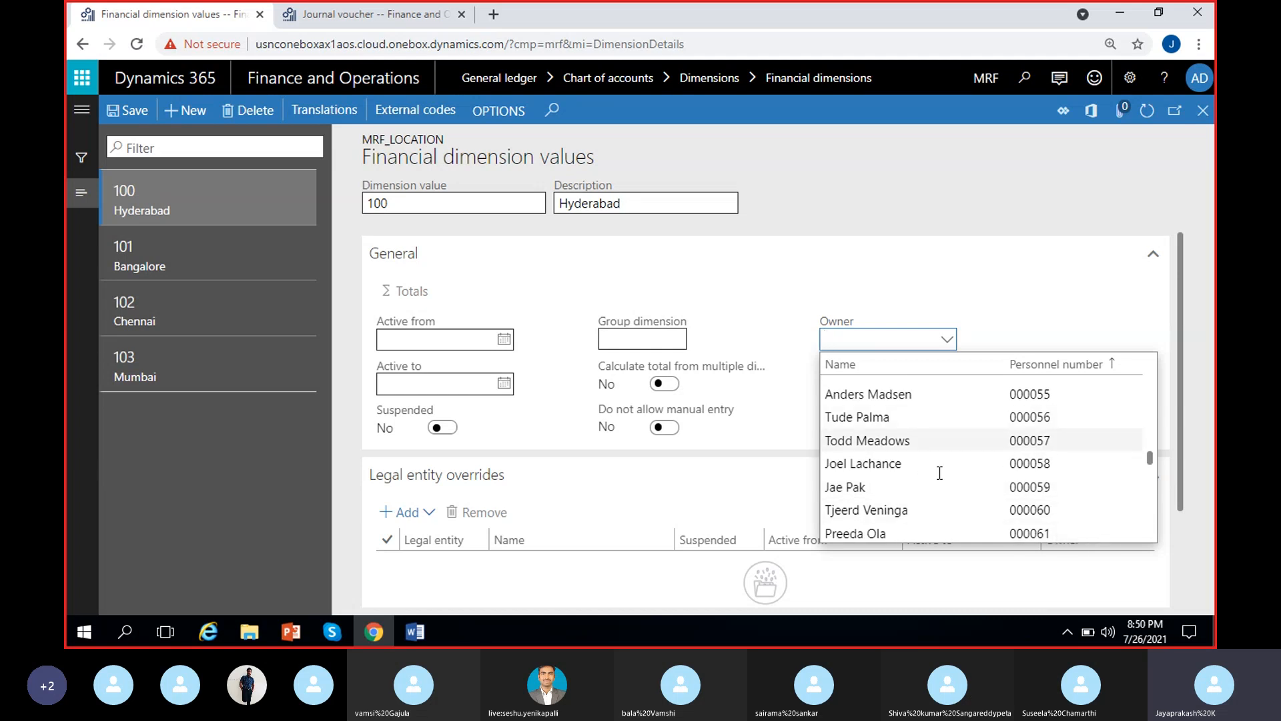
{"action": "scroll", "coordinate": [924, 465], "scroll_direction": "up", "scroll_amount": 14}
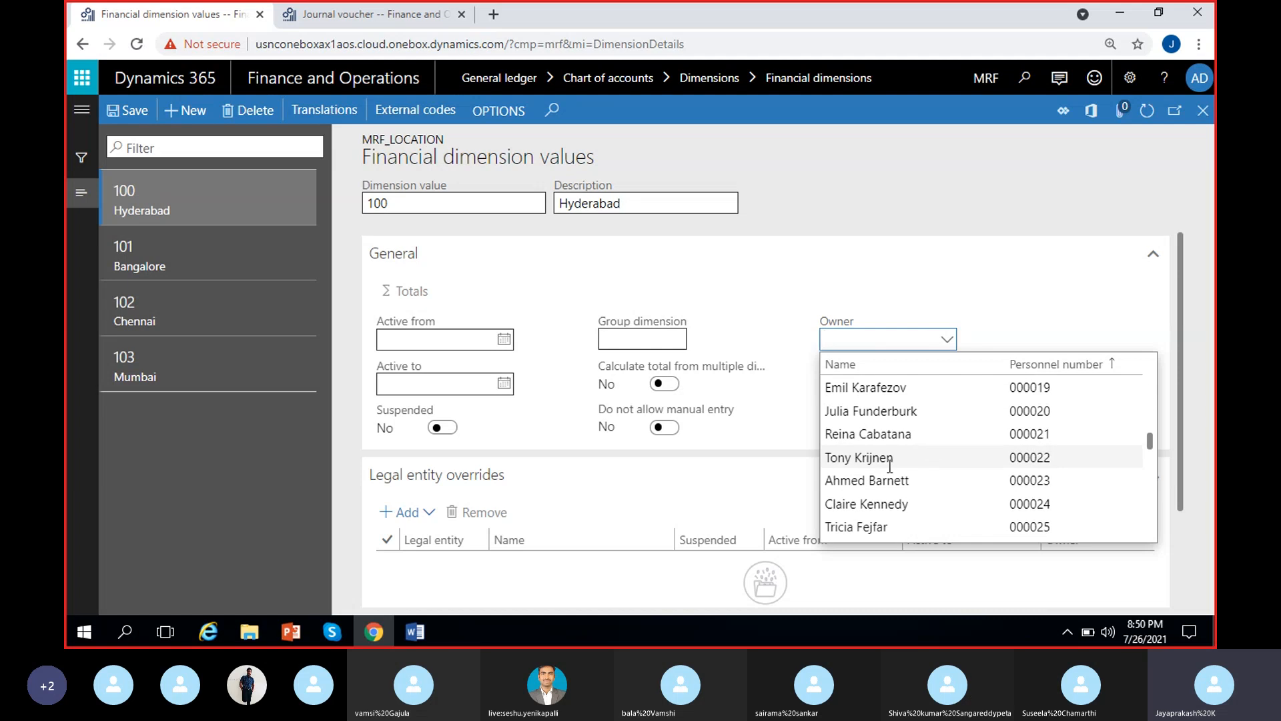
{"action": "scroll", "coordinate": [890, 467], "scroll_direction": "up", "scroll_amount": 4}
{"action": "left_click", "coordinate": [1014, 310]}
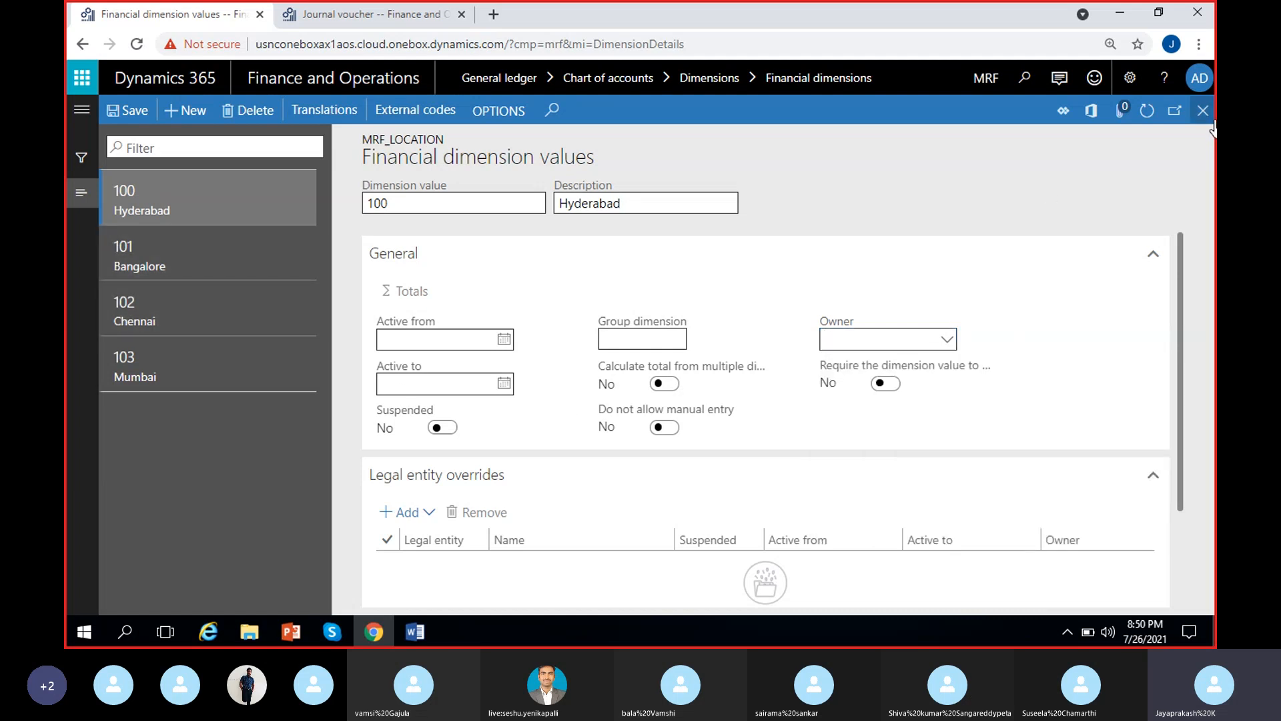
{"action": "key", "text": "Escape"}
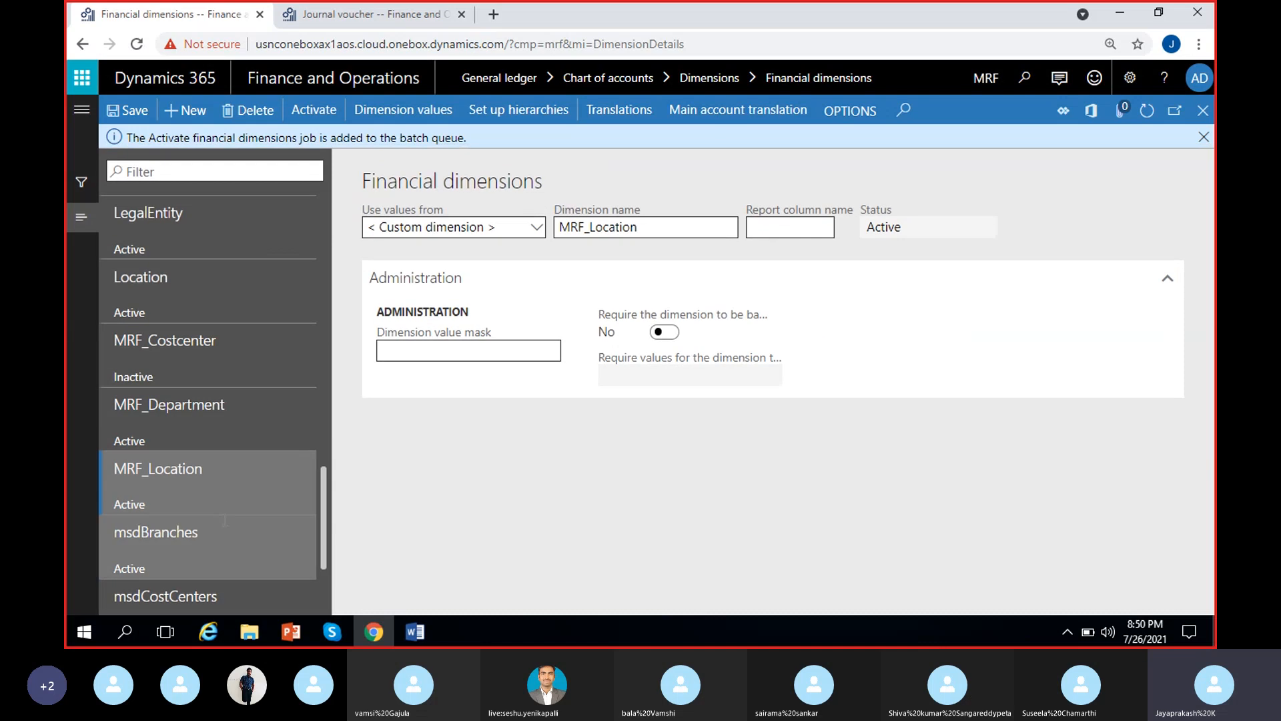
Open the MRF_Department dimension values and check the owner choices for value 200 Finance without assigning one
{"action": "left_click", "coordinate": [200, 408]}
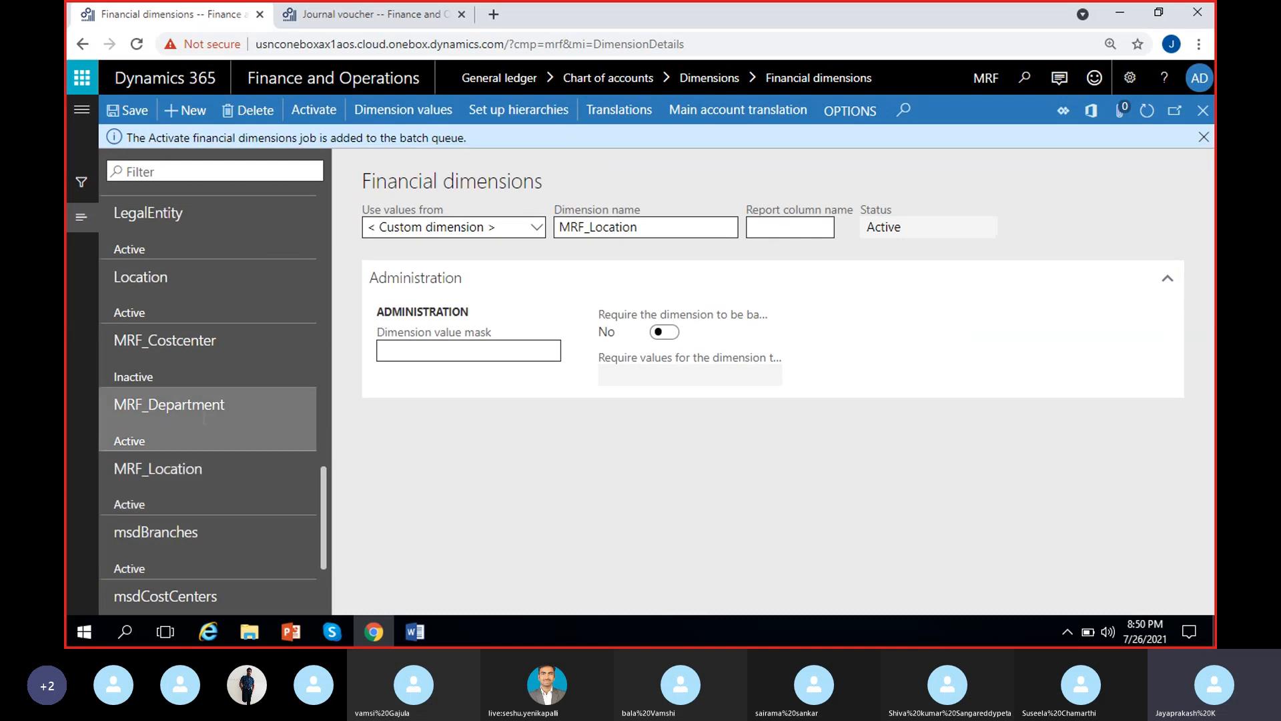
{"action": "left_click", "coordinate": [424, 113]}
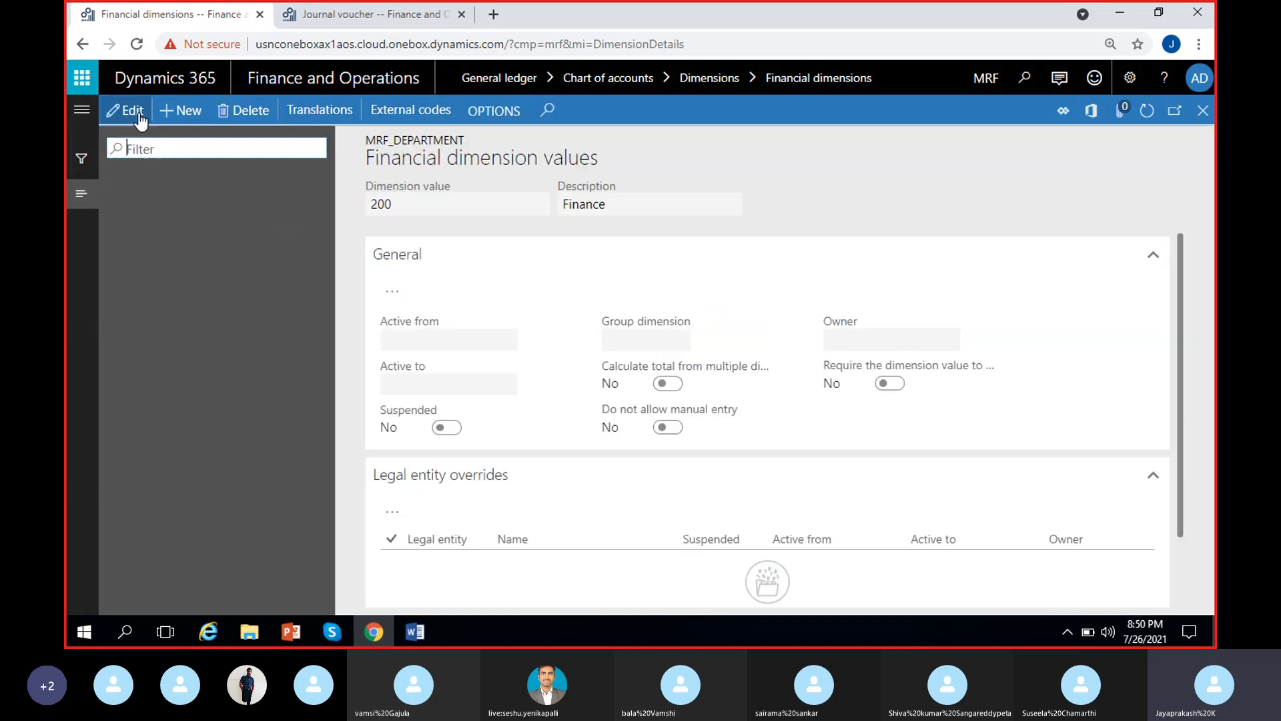
{"action": "left_click", "coordinate": [133, 112]}
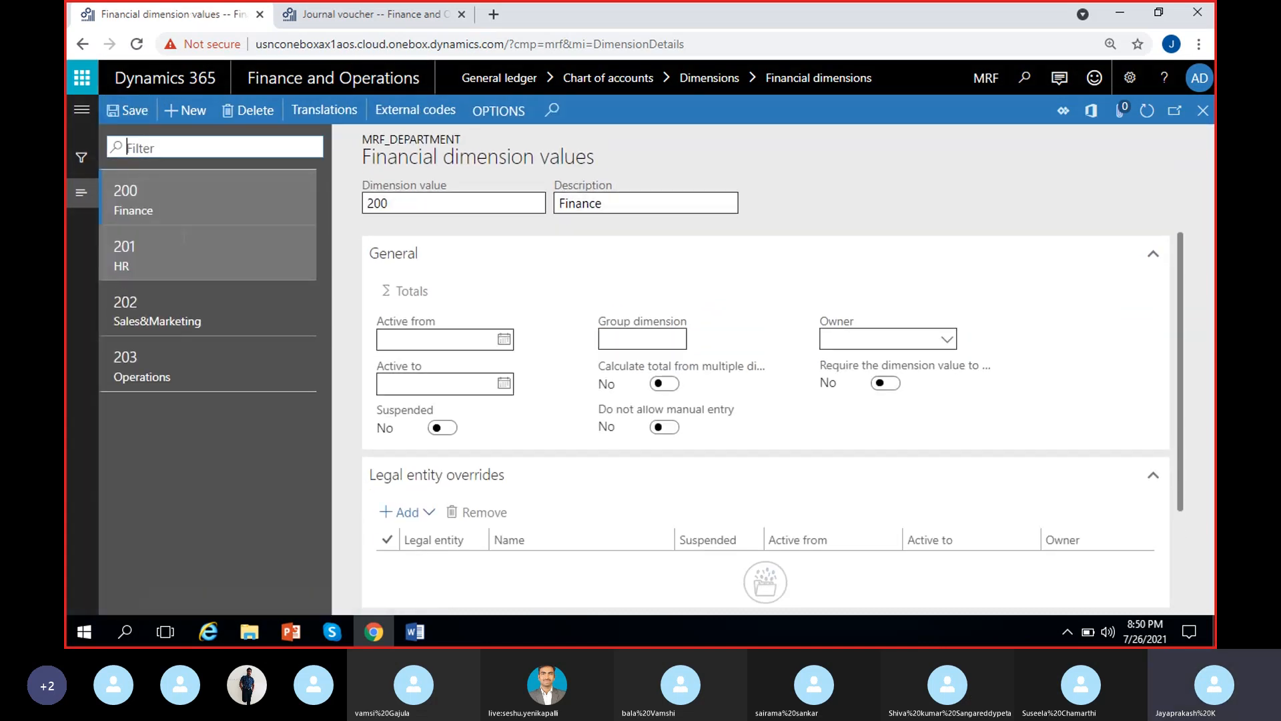
{"action": "left_click", "coordinate": [866, 337]}
{"action": "left_click", "coordinate": [947, 341]}
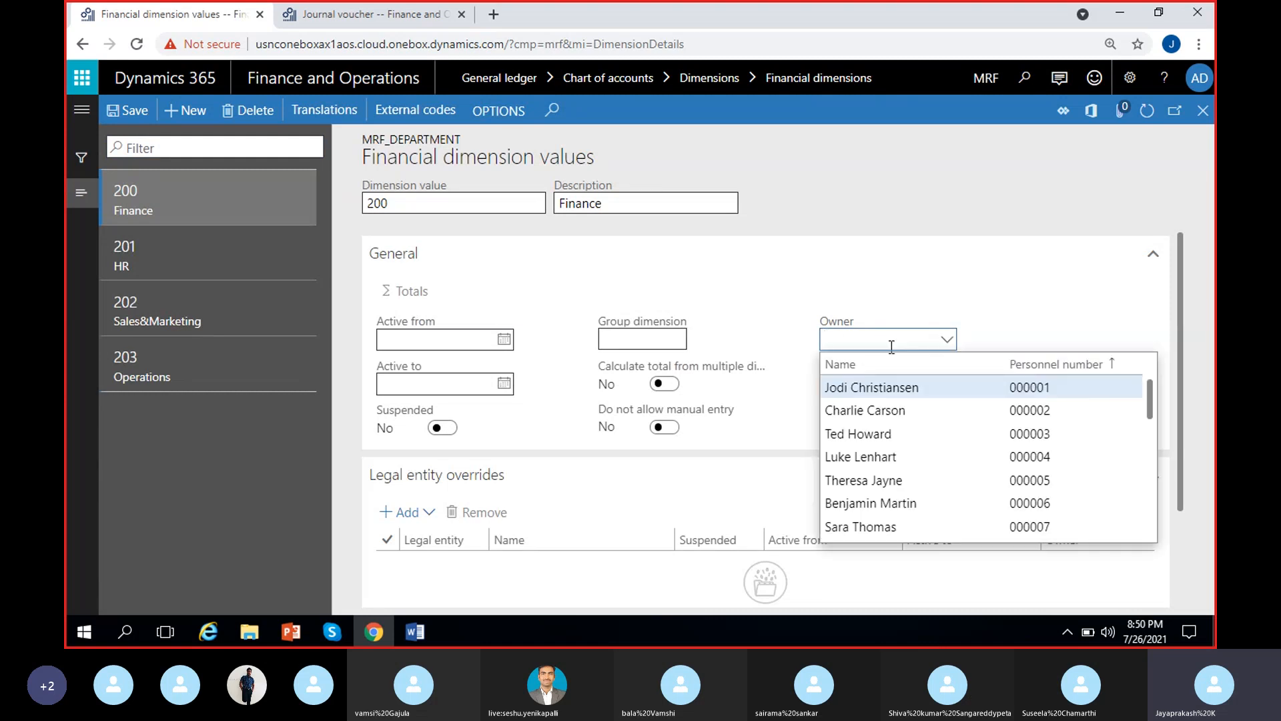
{"action": "left_click", "coordinate": [982, 302]}
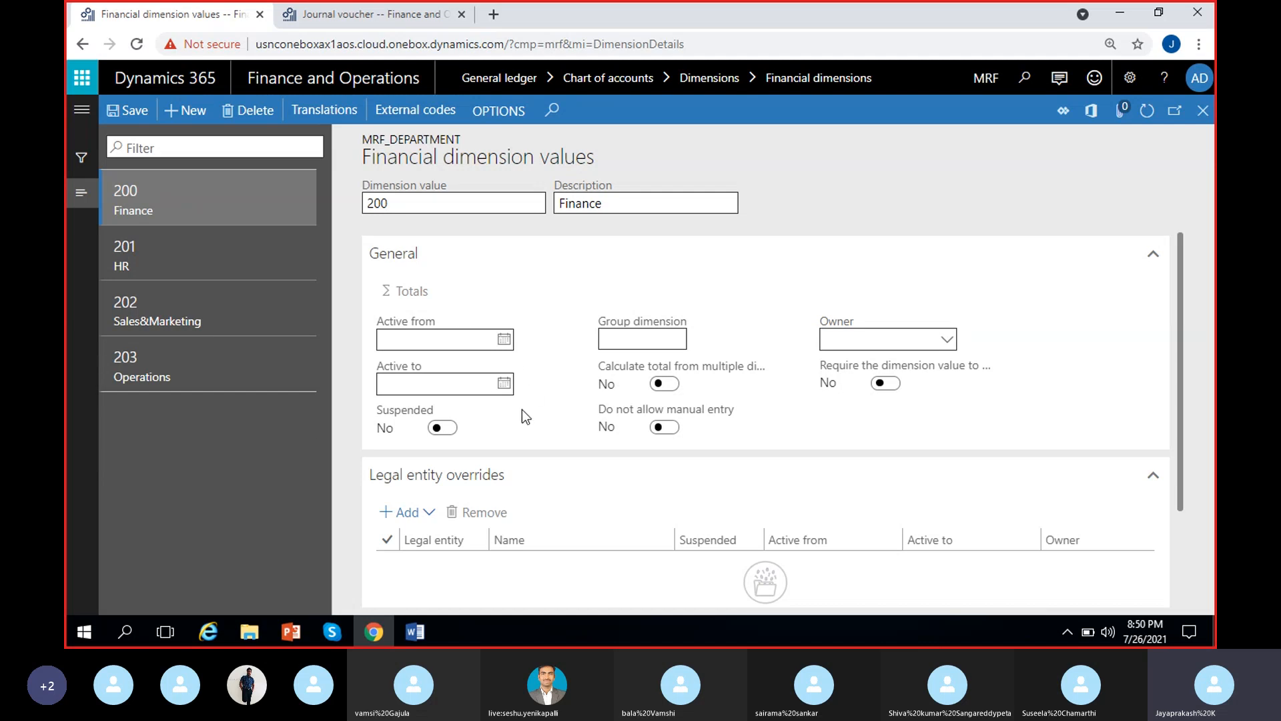
Add legal entity ADS, Amazon Delivery services, to the legal entity overrides of department value 200 Finance
{"action": "mouse_move", "coordinate": [526, 411]}
{"action": "left_click_drag", "start_coordinate": [1181, 340], "coordinate": [1182, 415]}
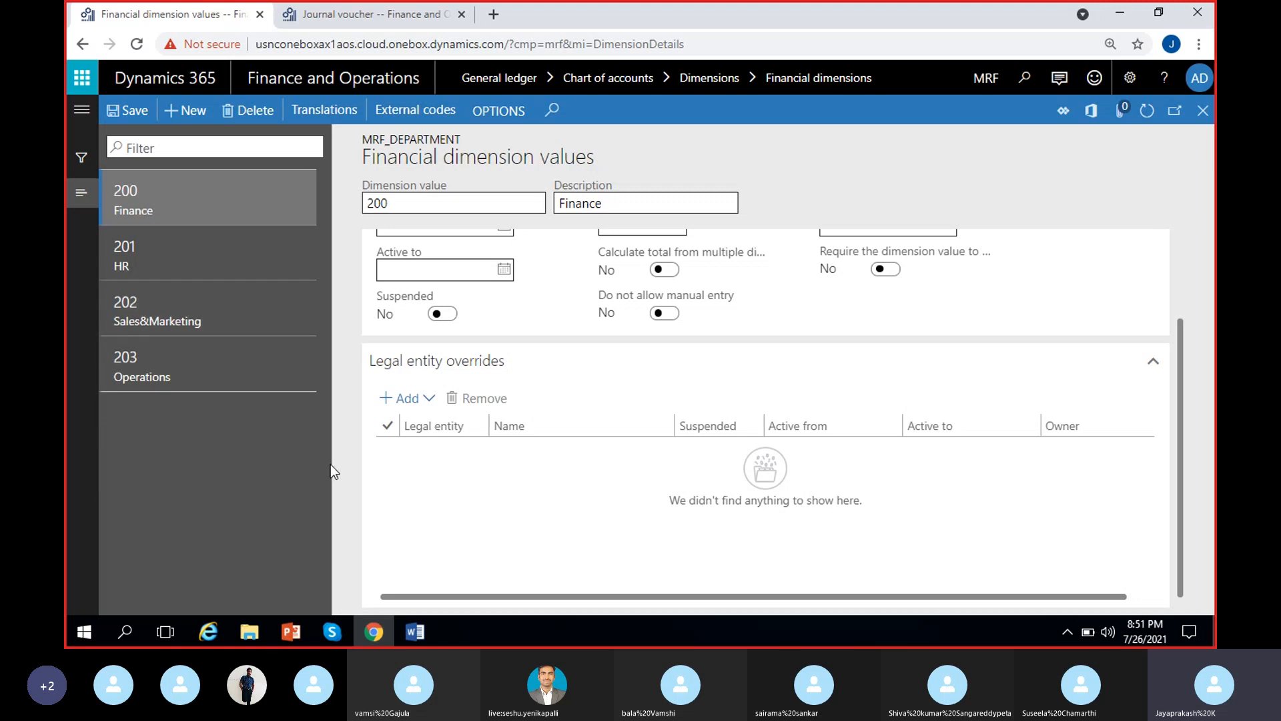
{"action": "left_click", "coordinate": [429, 399]}
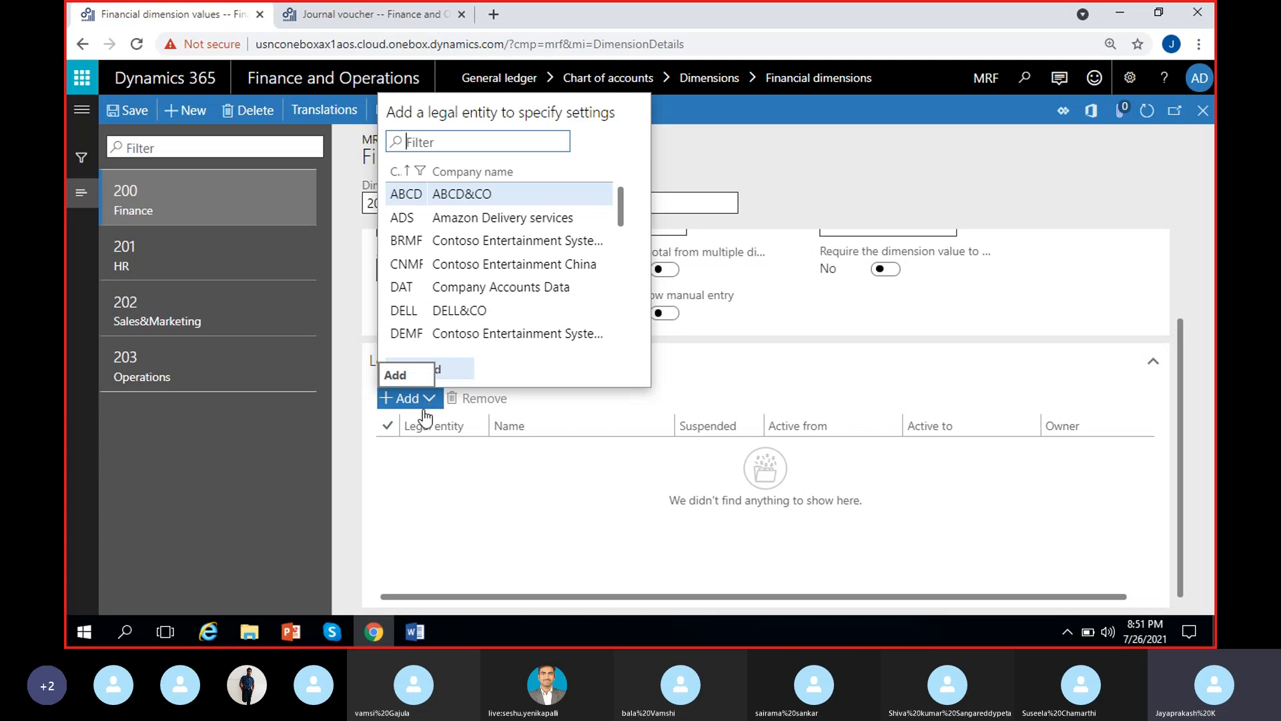
{"action": "left_click", "coordinate": [434, 217]}
{"action": "left_click", "coordinate": [432, 367]}
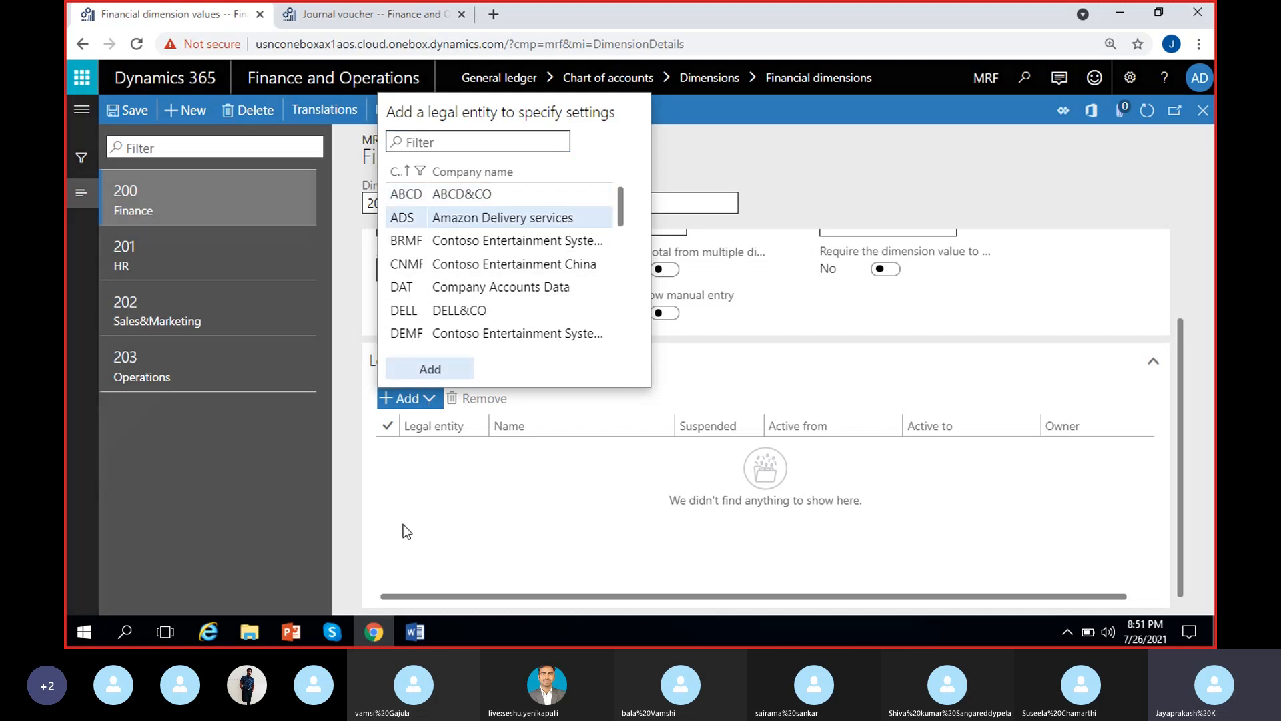
Demonstrate the Suspended option on the ADS override by selecting it and clearing it again
{"action": "left_click", "coordinate": [687, 449]}
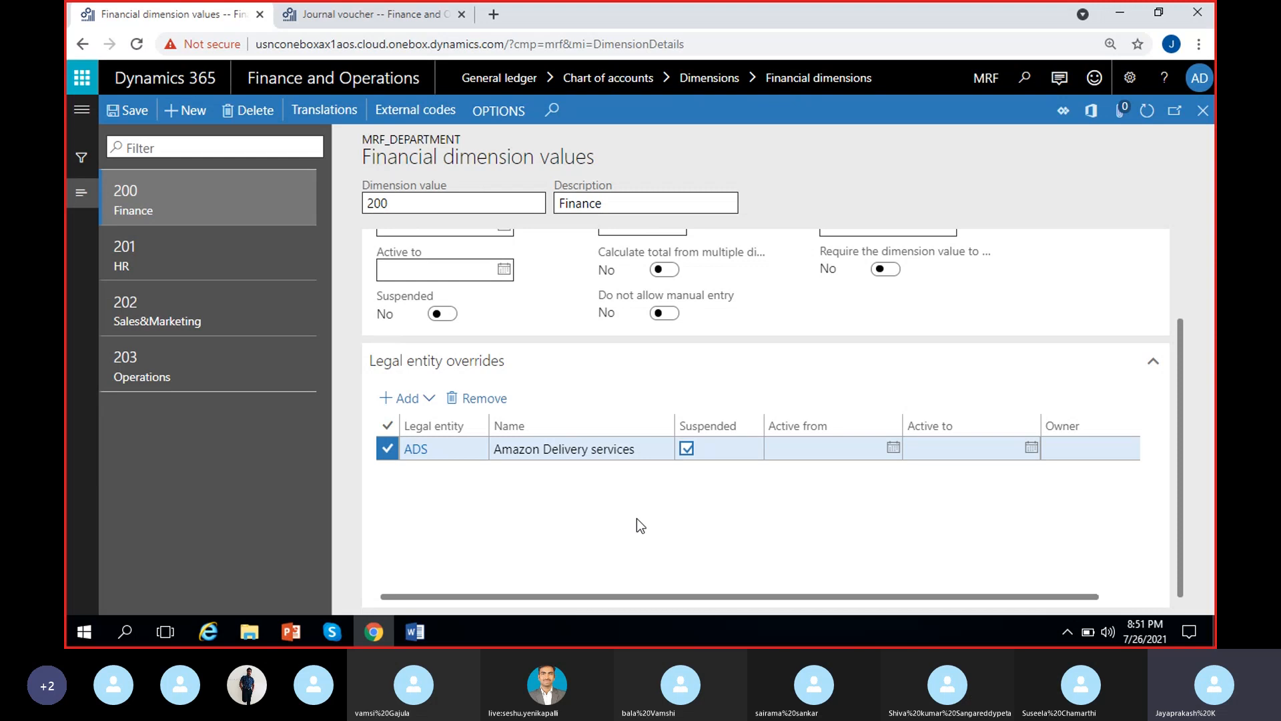
{"action": "scroll", "coordinate": [636, 517], "scroll_direction": "right", "scroll_amount": 1}
{"action": "left_click", "coordinate": [646, 449]}
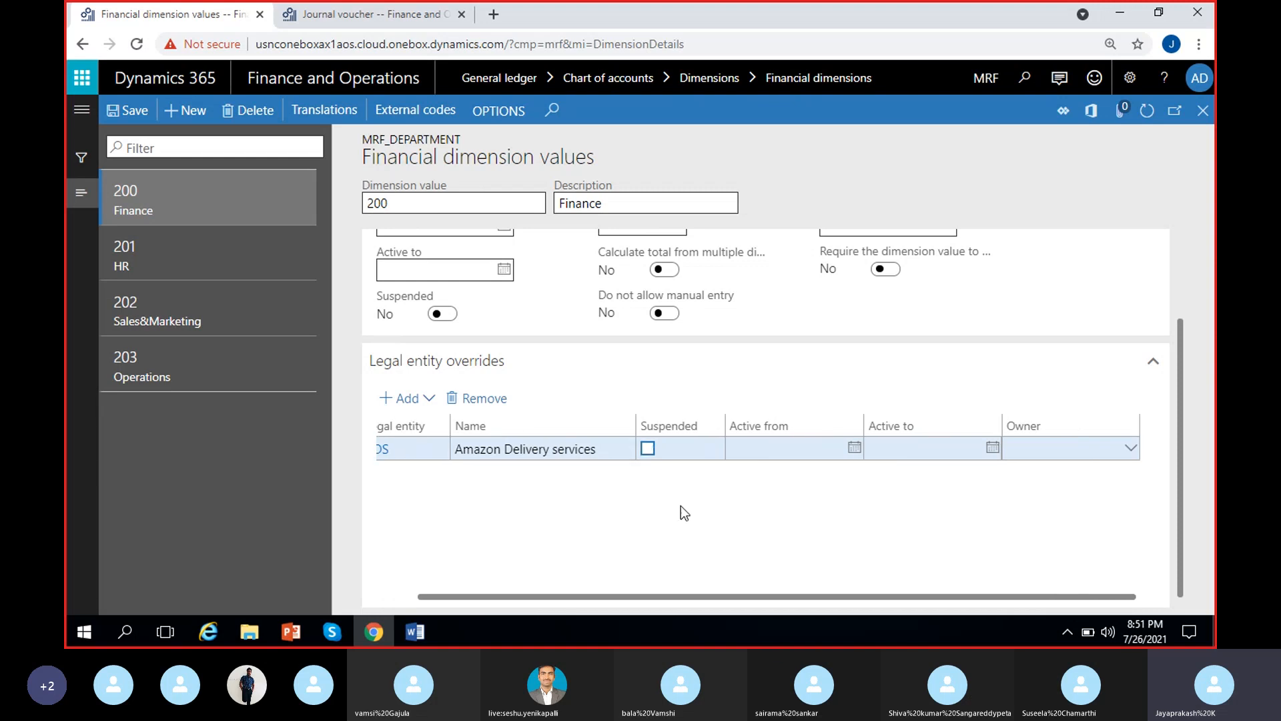
Review the Active from, Active to and Owner fields of the ADS override without entering values
{"action": "left_click", "coordinate": [828, 449]}
{"action": "key", "text": "Tab"}
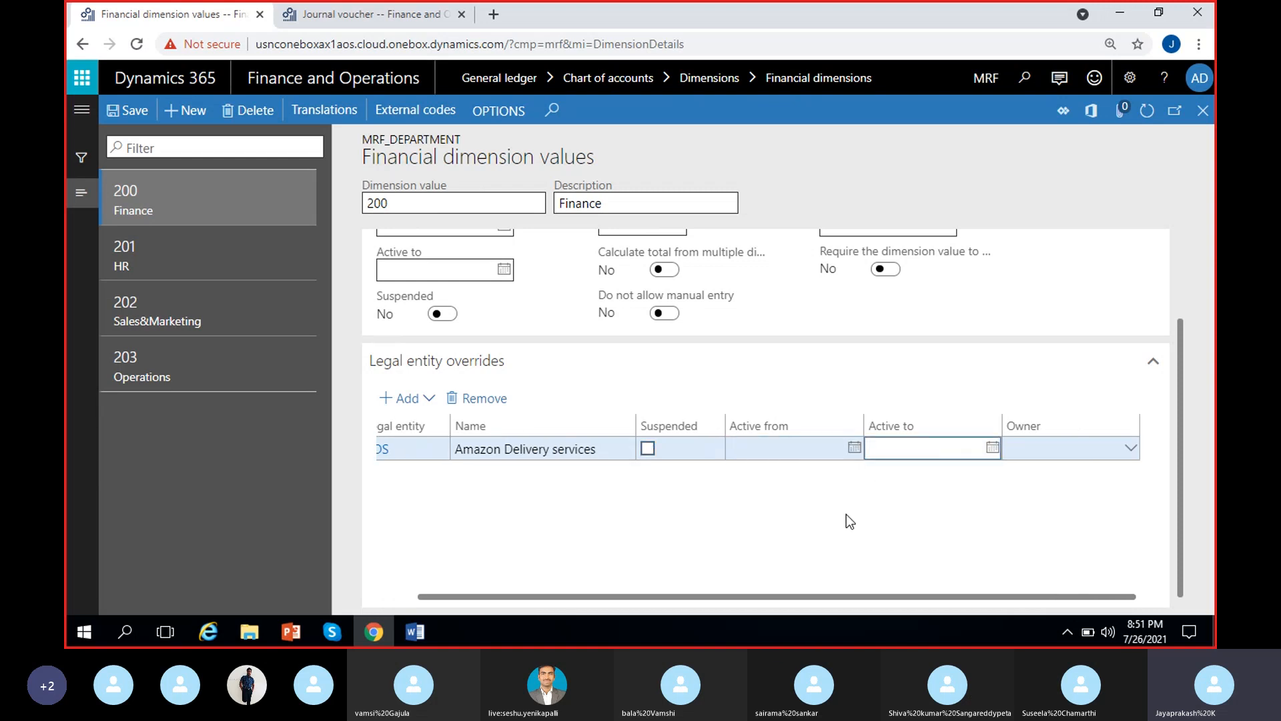
{"action": "left_click", "coordinate": [1076, 449]}
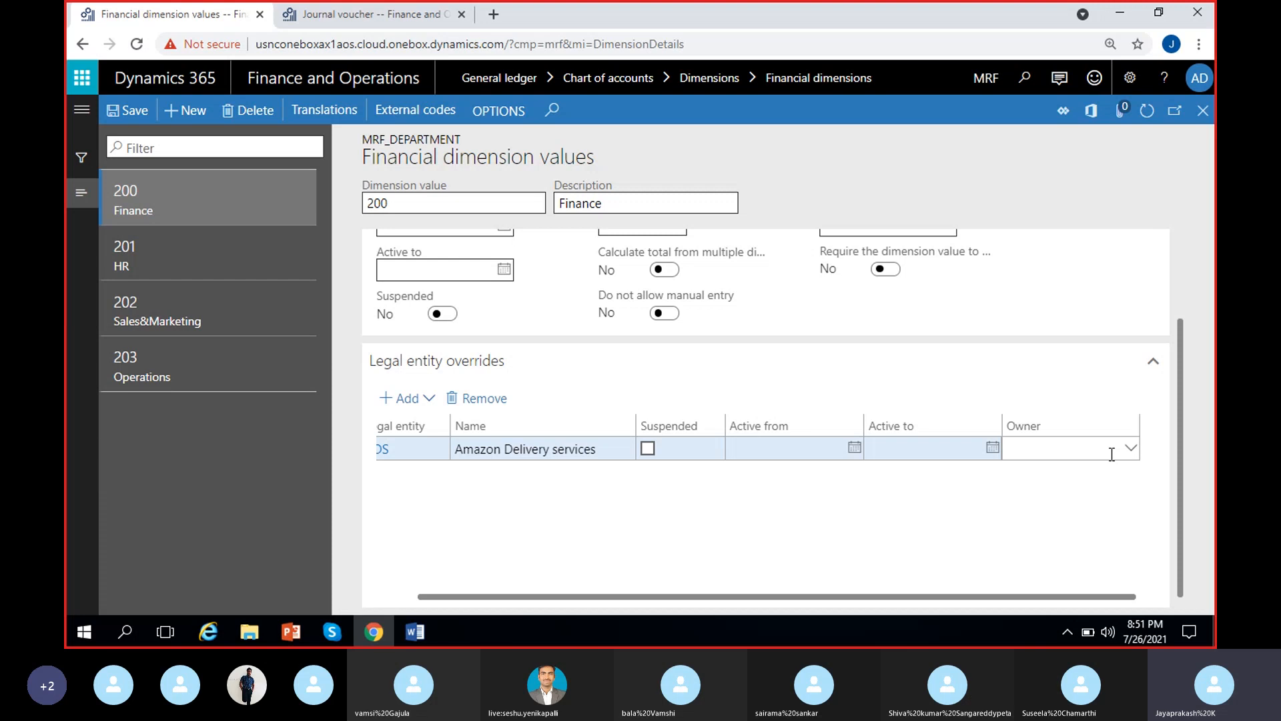
{"action": "scroll", "coordinate": [509, 521], "scroll_direction": "left", "scroll_amount": 1}
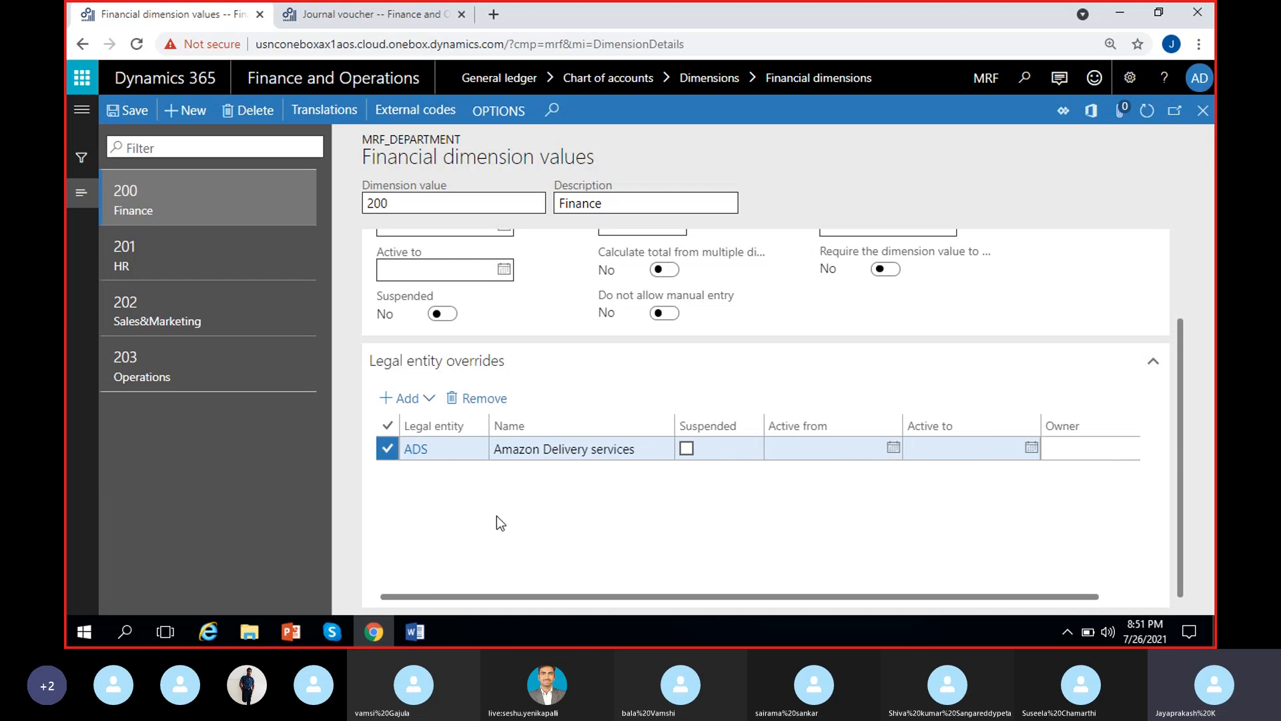
Add legal entity CNMF, Contoso Entertainment China, to the overrides of department value 200 Finance and mark both CNMF and ADS as suspended
{"action": "left_click", "coordinate": [434, 400]}
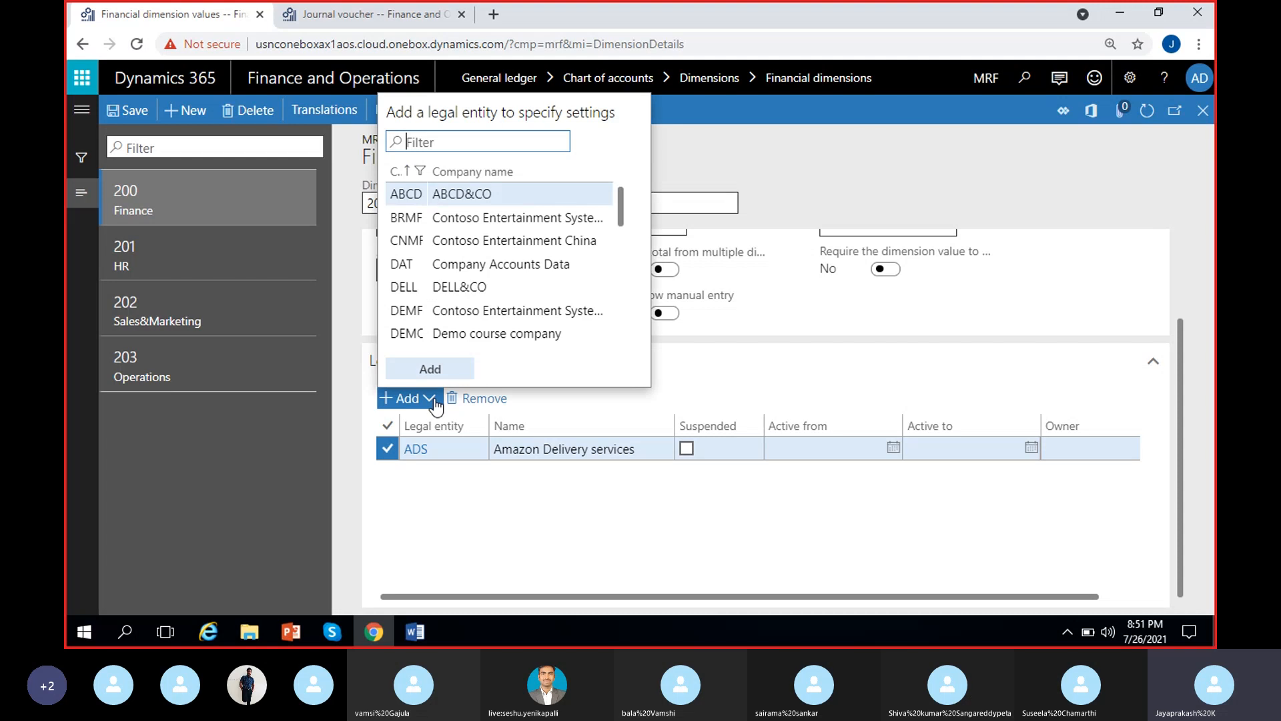
{"action": "left_click", "coordinate": [434, 240]}
{"action": "left_click", "coordinate": [430, 369]}
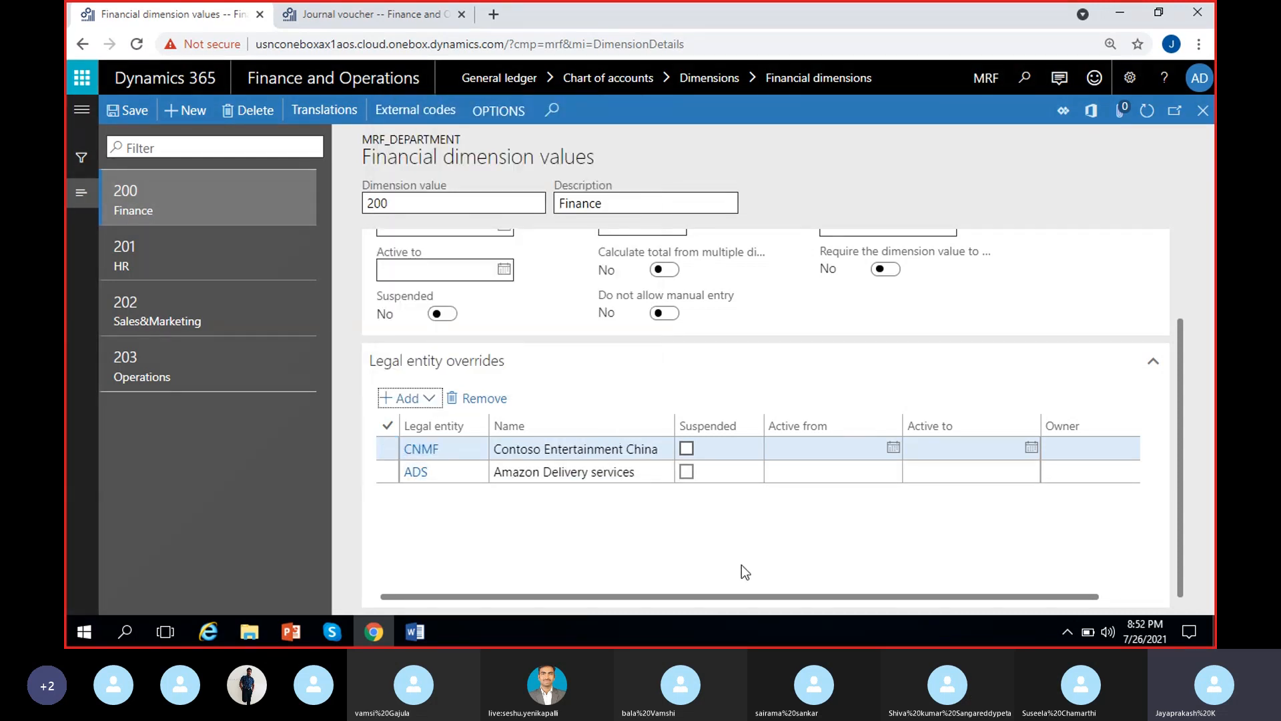
{"action": "left_click", "coordinate": [686, 449]}
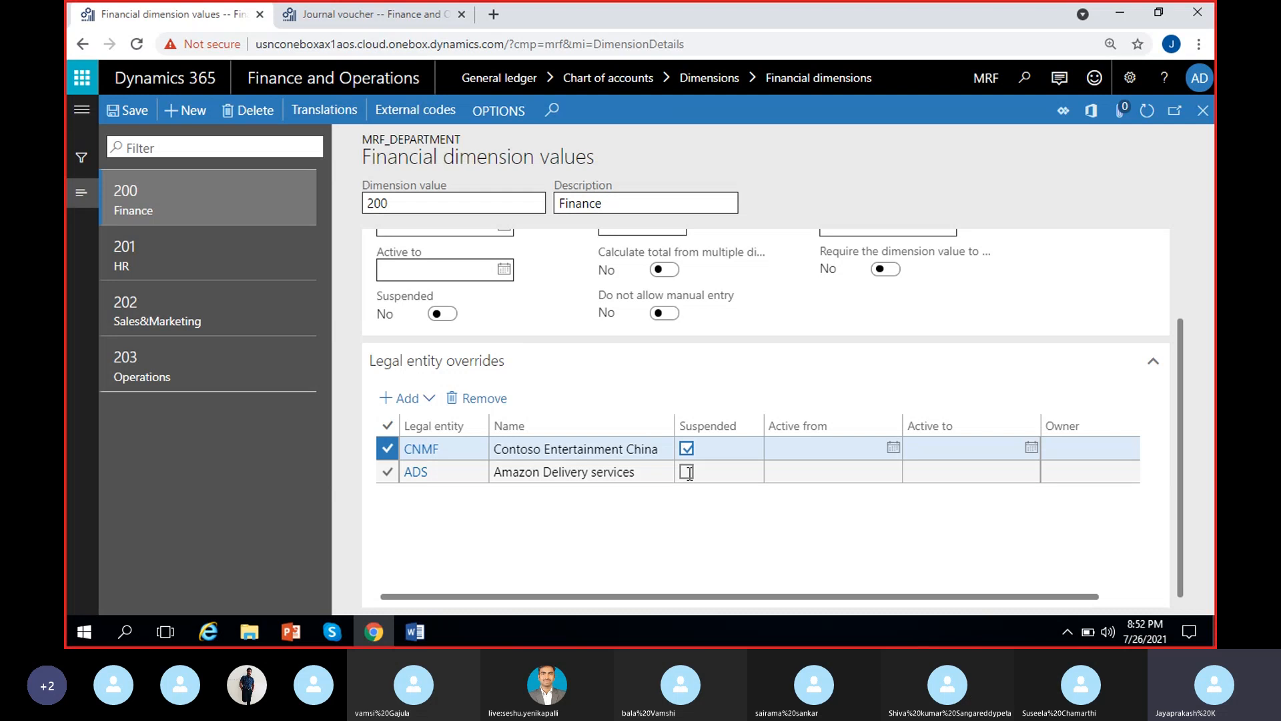
{"action": "left_click", "coordinate": [687, 471]}
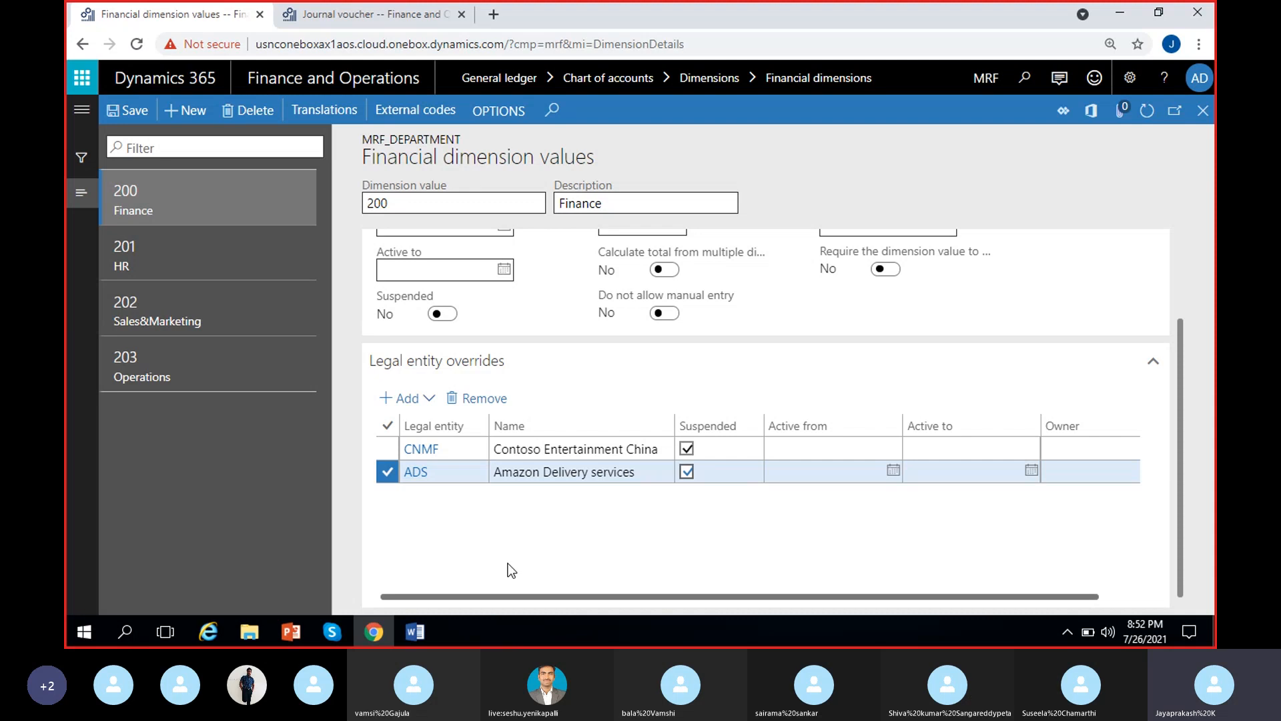
Examine the general settings and the CNMF and ADS legal entity overrides of department value 200 Finance
{"action": "scroll", "coordinate": [494, 390], "scroll_direction": "up", "scroll_amount": 2}
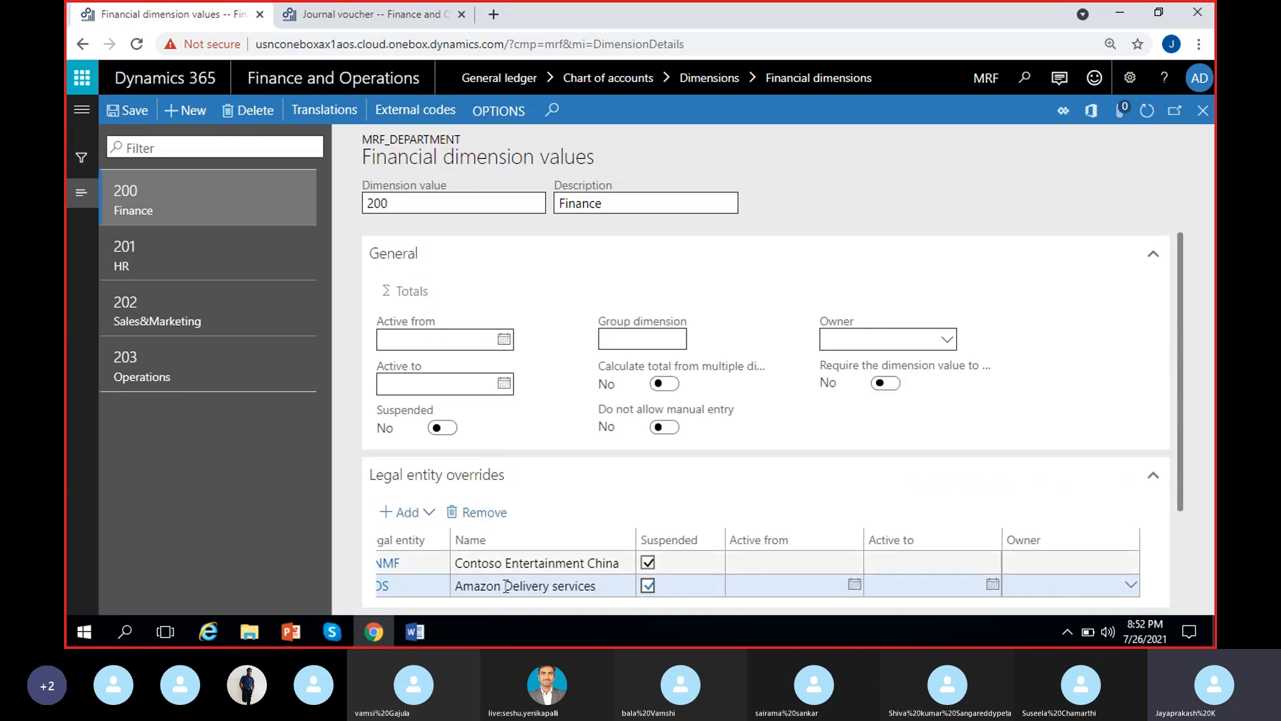
{"action": "scroll", "coordinate": [509, 516], "scroll_direction": "down", "scroll_amount": 2}
{"action": "left_click_drag", "start_coordinate": [552, 587], "coordinate": [460, 593]}
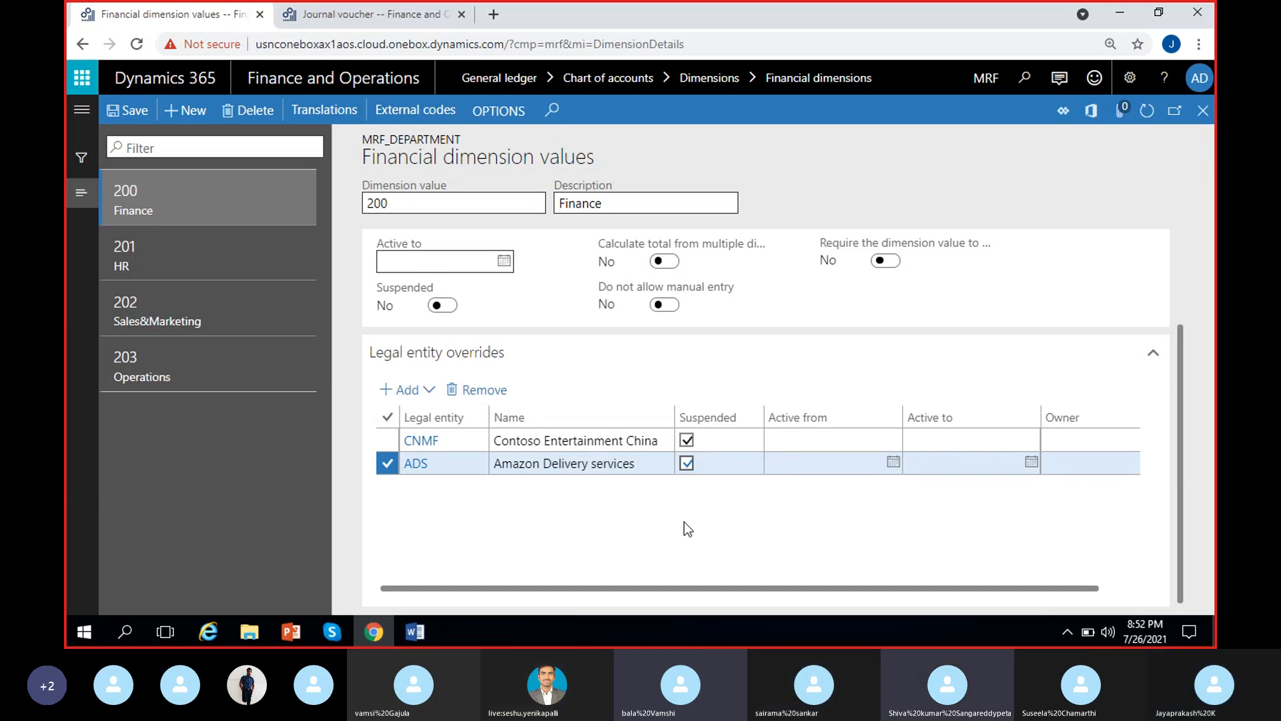
{"action": "mouse_move", "coordinate": [1183, 405]}
{"action": "left_mouse_down"}
{"action": "mouse_move", "coordinate": [1183, 357]}
{"action": "mouse_move", "coordinate": [1187, 415]}
{"action": "left_mouse_up"}
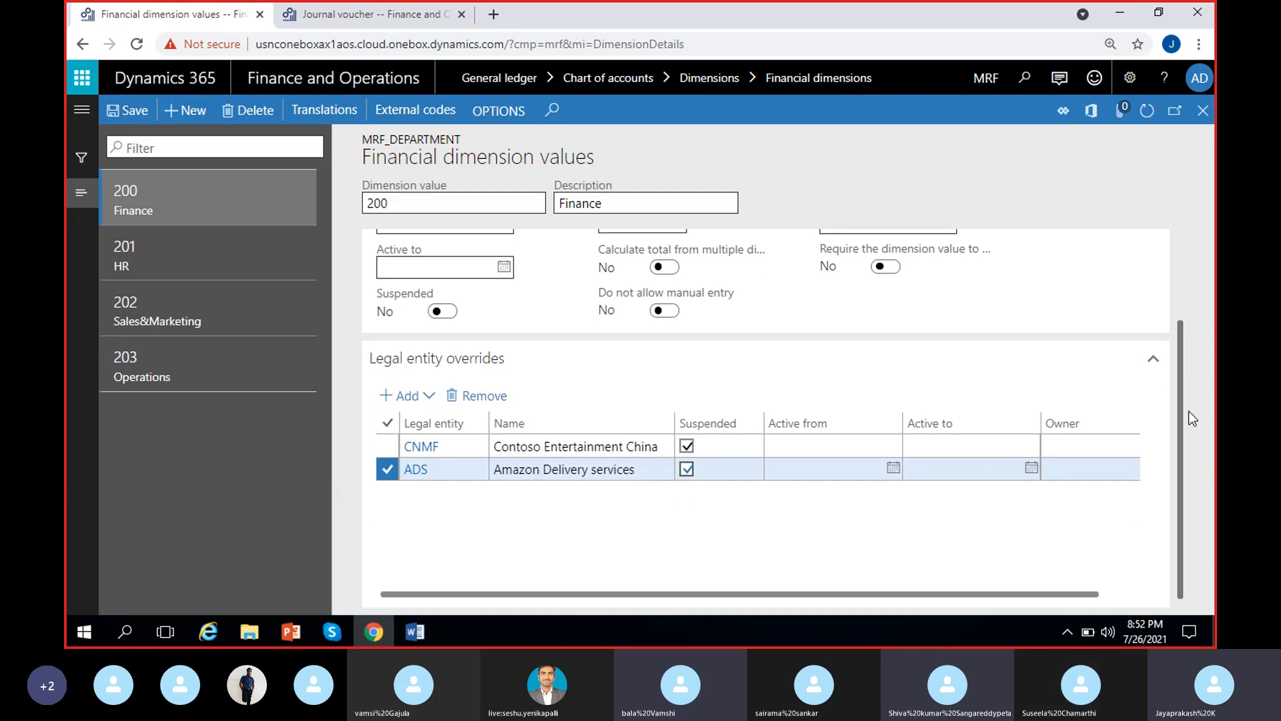
{"action": "left_click", "coordinate": [389, 471]}
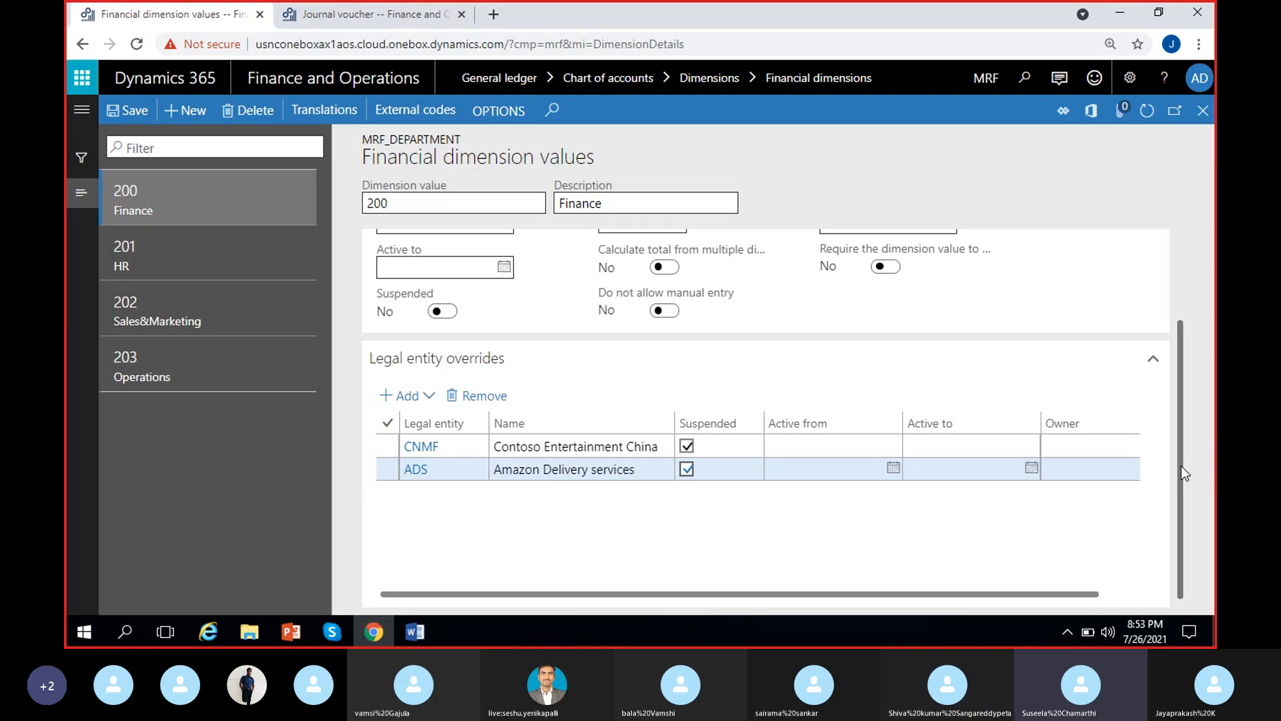
{"action": "mouse_move", "coordinate": [1181, 465]}
{"action": "left_mouse_down"}
{"action": "mouse_move", "coordinate": [1180, 376]}
{"action": "mouse_move", "coordinate": [1185, 462]}
{"action": "left_mouse_up"}
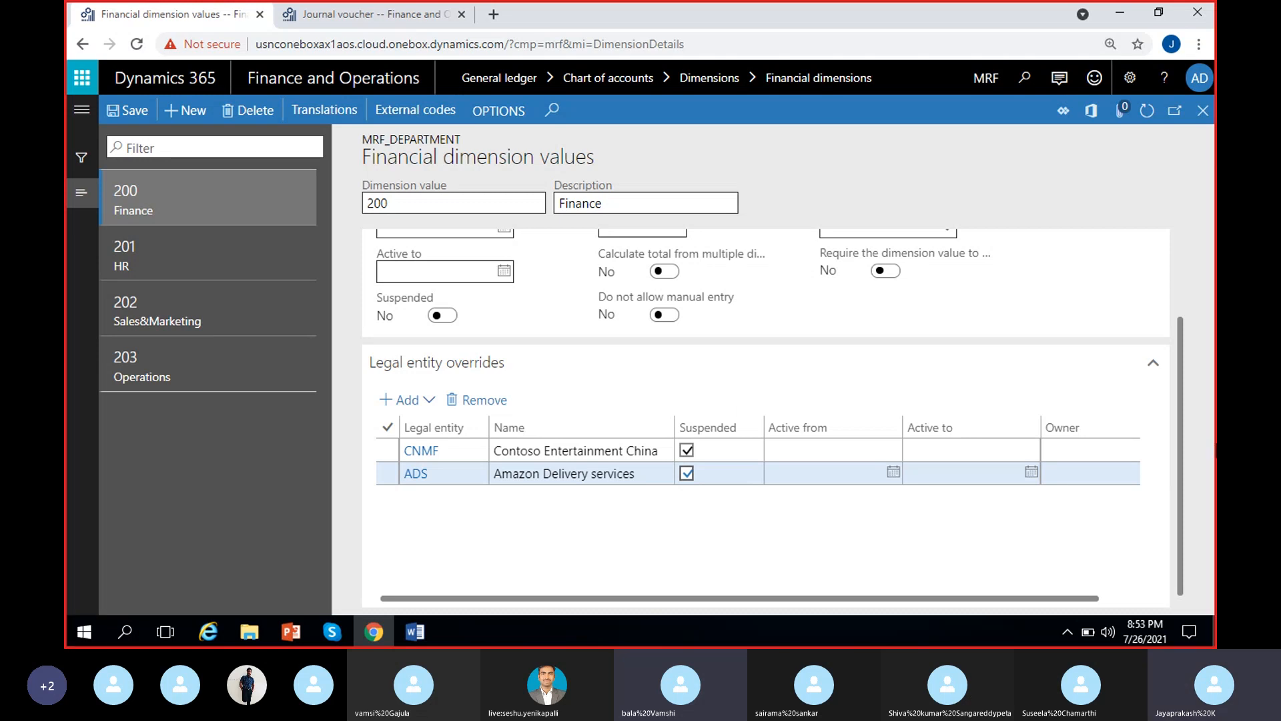
{"action": "scroll", "coordinate": [1181, 430], "scroll_direction": "up", "scroll_amount": 1}
{"action": "scroll", "coordinate": [1184, 401], "scroll_direction": "up", "scroll_amount": 2}
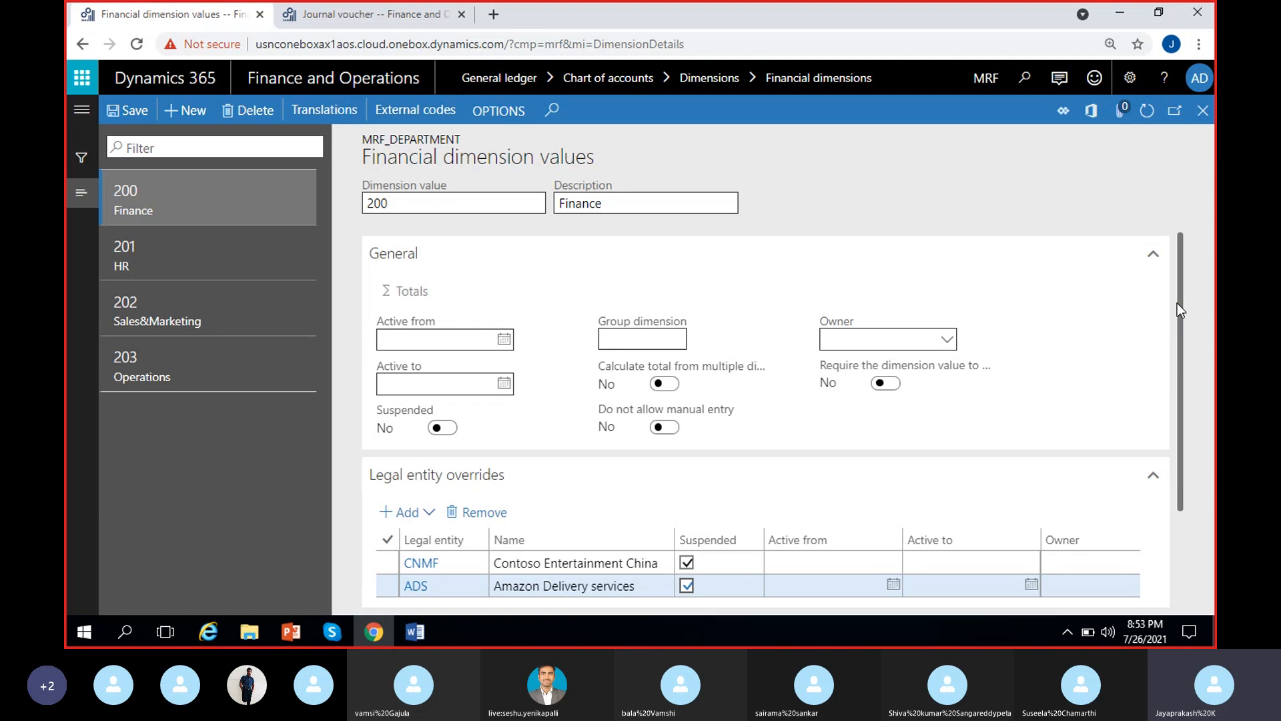
{"action": "scroll", "coordinate": [1176, 313], "scroll_direction": "down", "scroll_amount": 2}
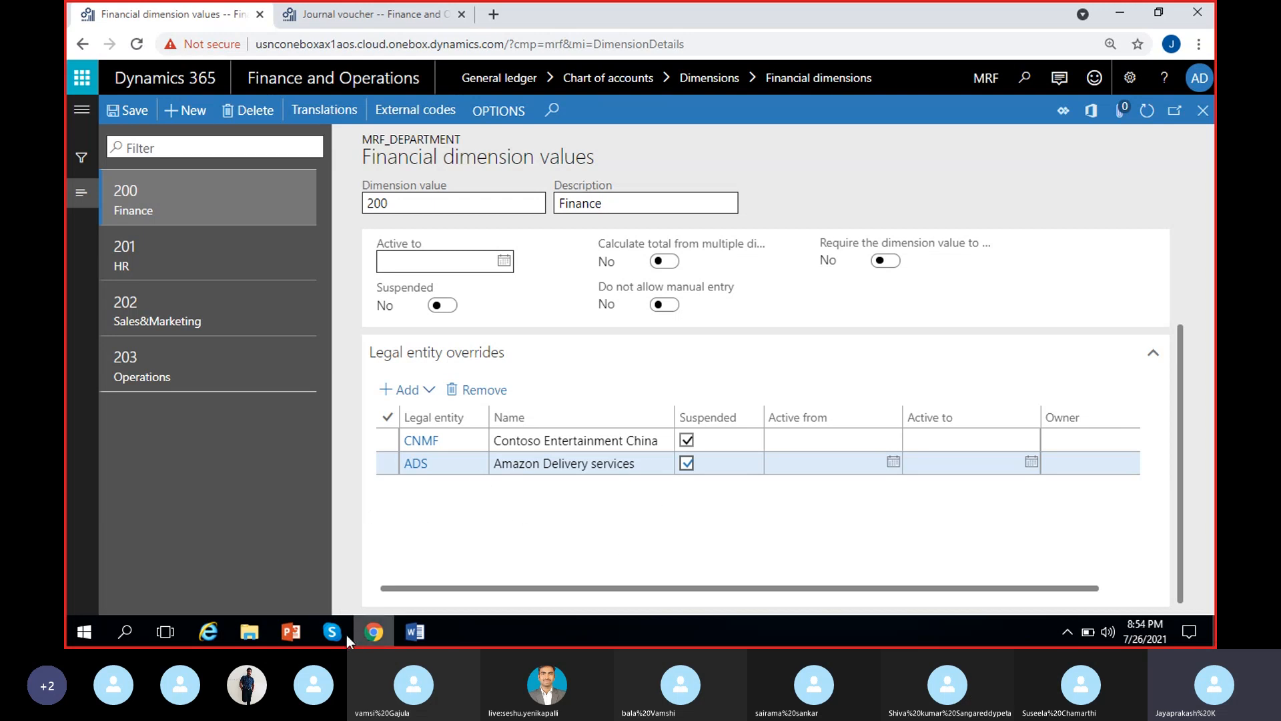
{"action": "left_click", "coordinate": [414, 619]}
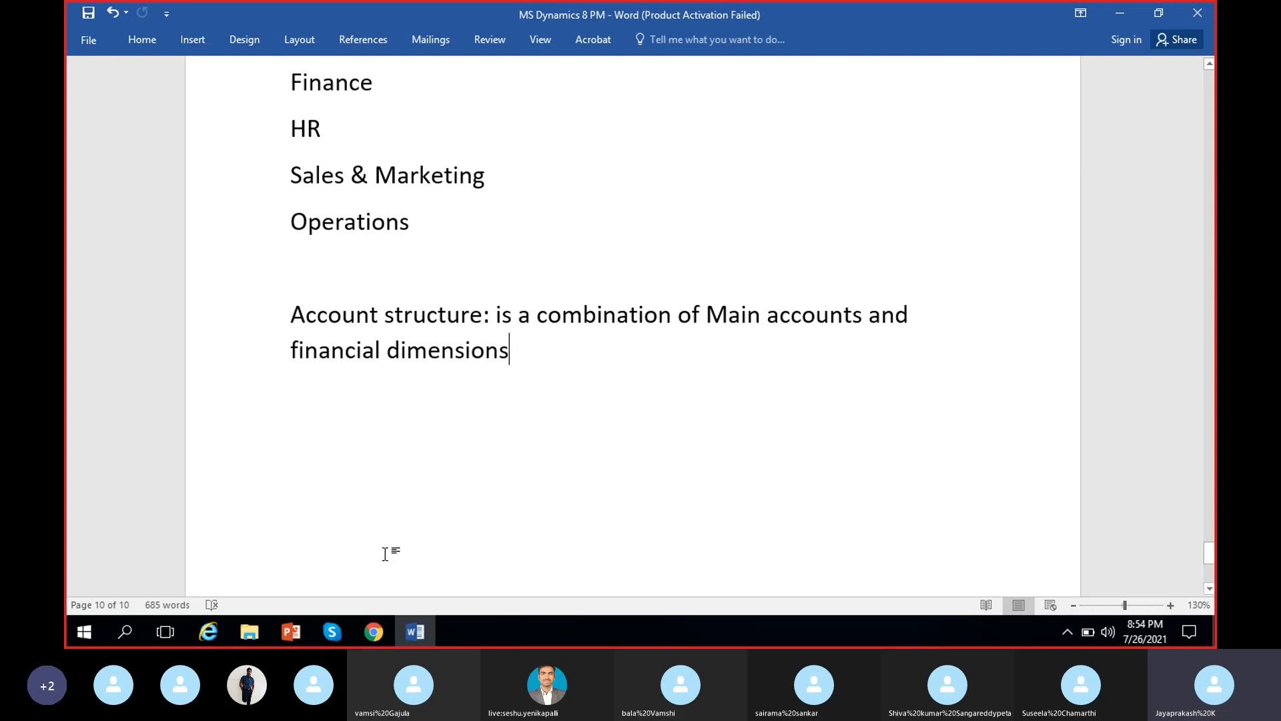
{"action": "left_click", "coordinate": [326, 634]}
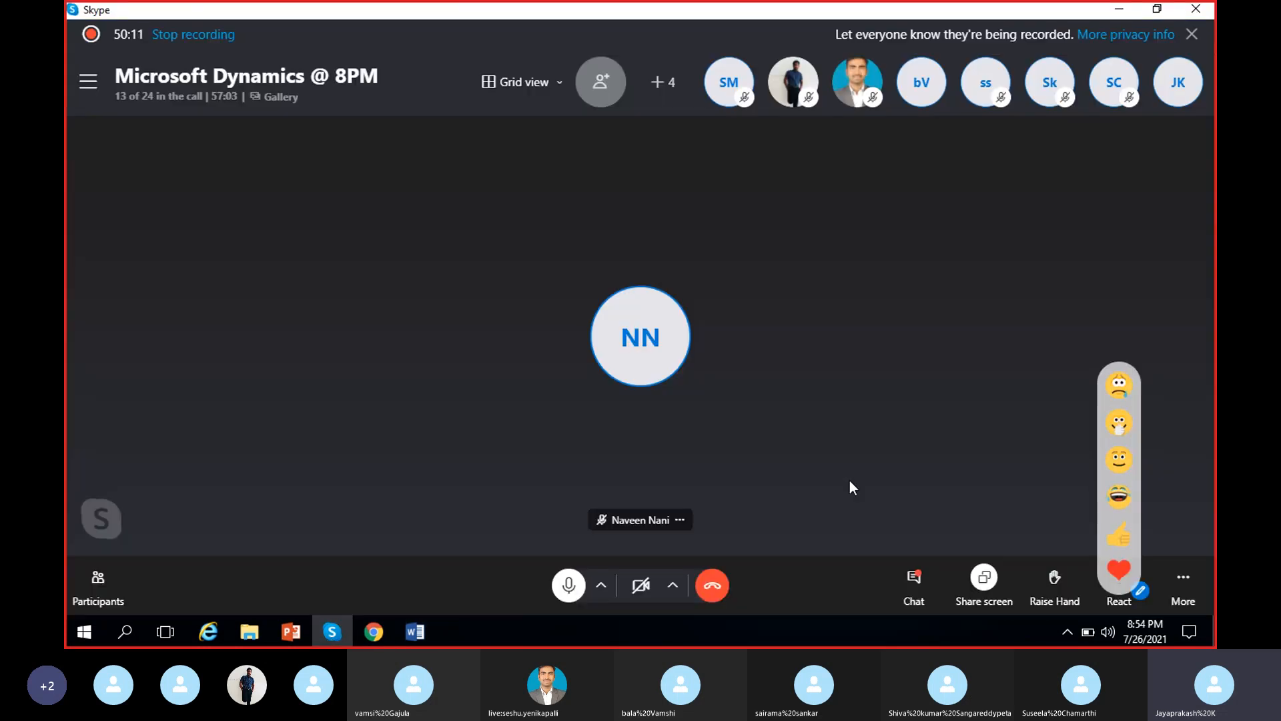
{"action": "left_click", "coordinate": [1128, 12]}
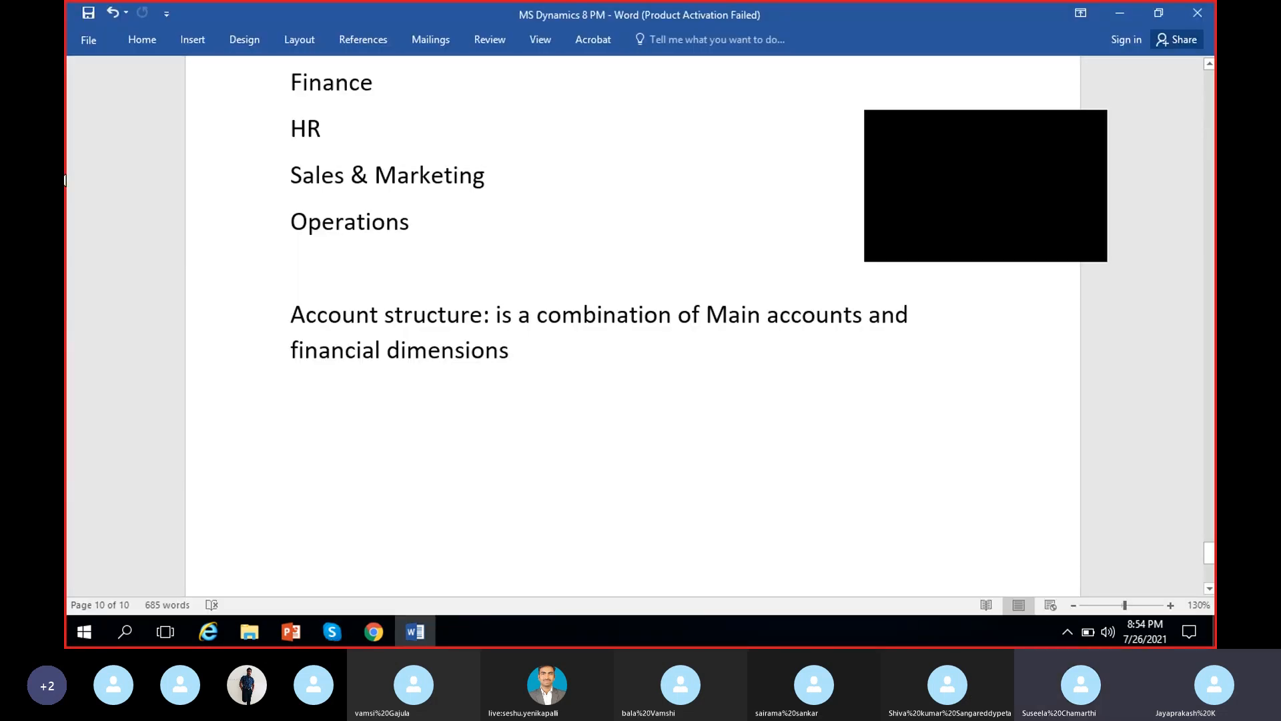
{"action": "left_click", "coordinate": [1090, 128]}
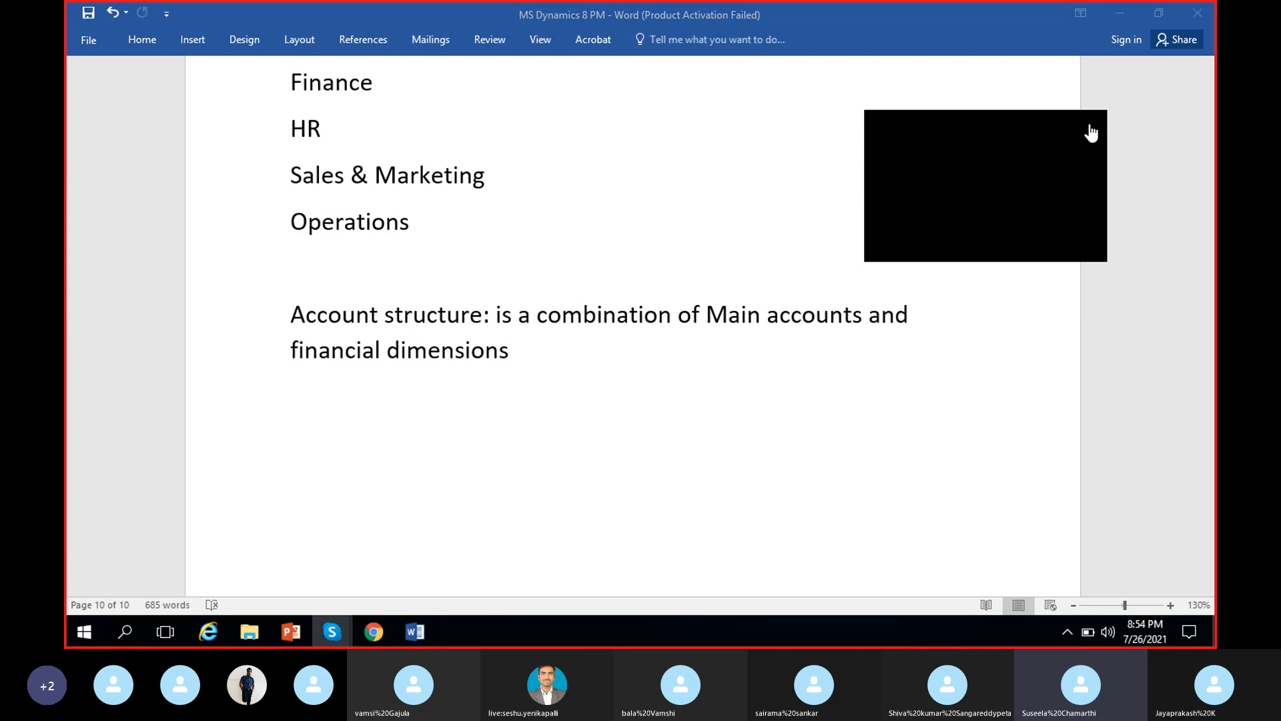
{"action": "left_click", "coordinate": [385, 628]}
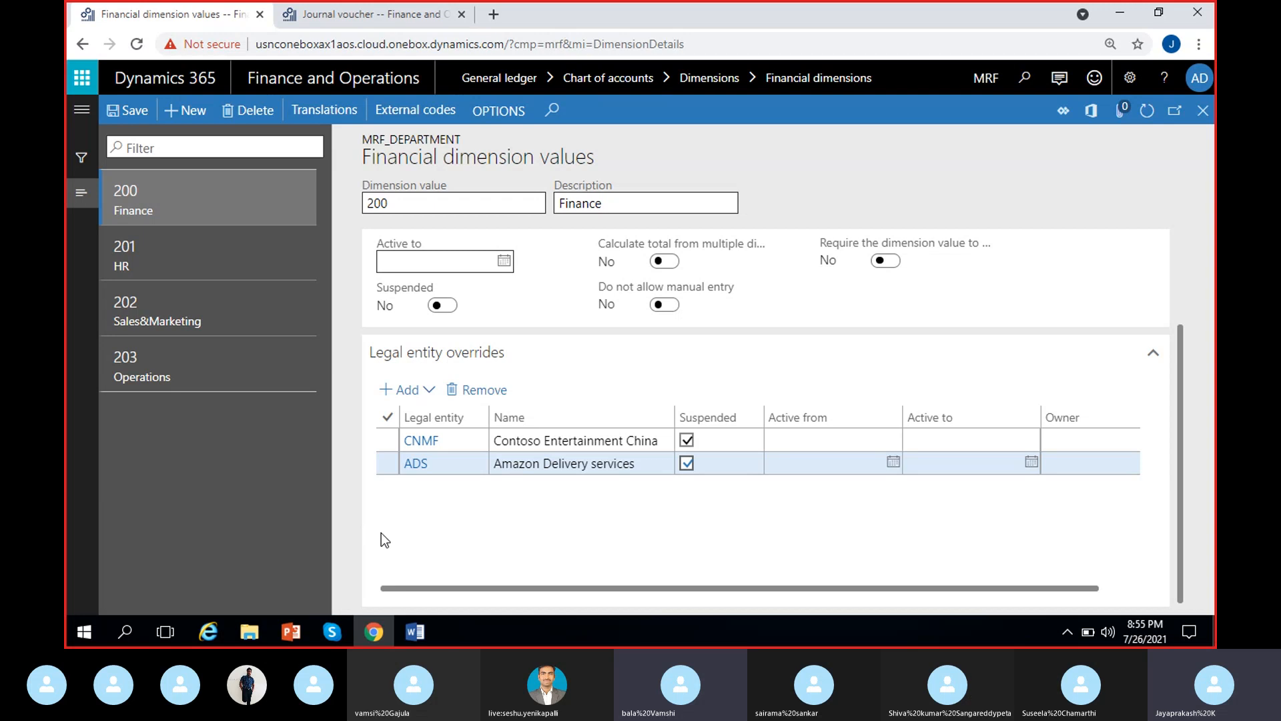
Remove the ADS and CNMF legal entity overrides from department value 200 Finance, confirming each removal
{"action": "left_click", "coordinate": [387, 417]}
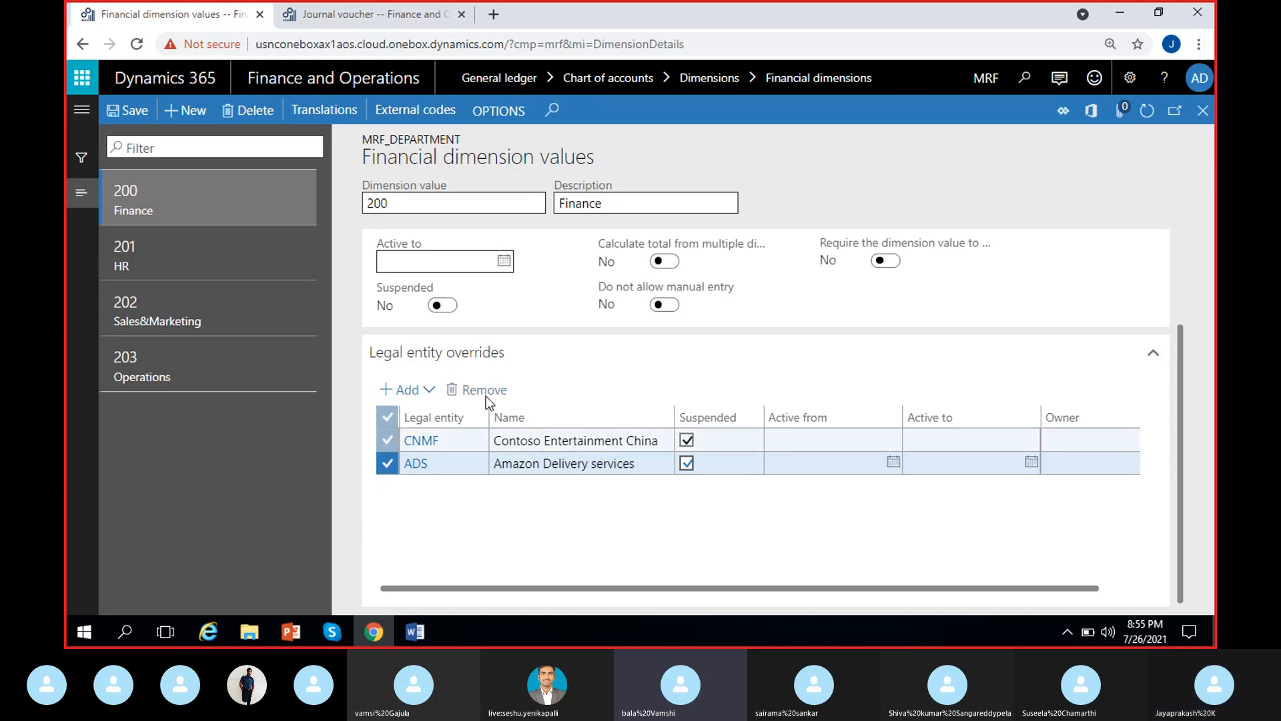
{"action": "left_click", "coordinate": [388, 439]}
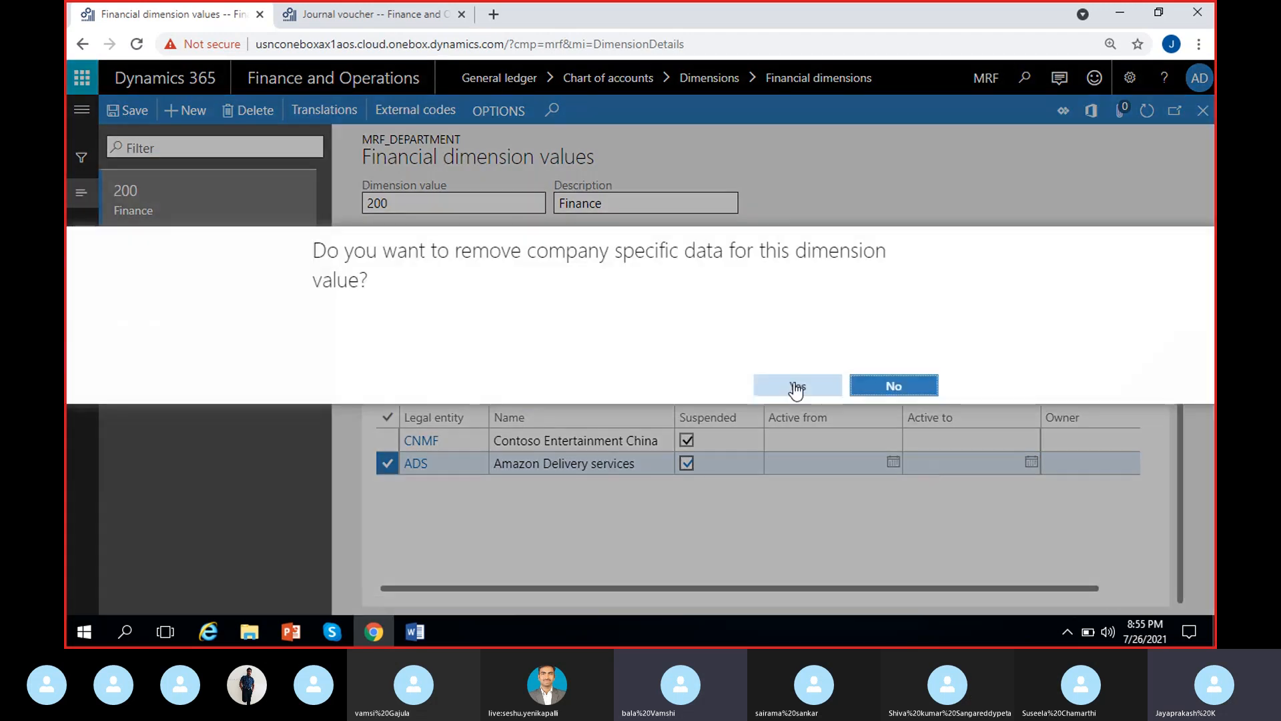
{"action": "left_click", "coordinate": [795, 387]}
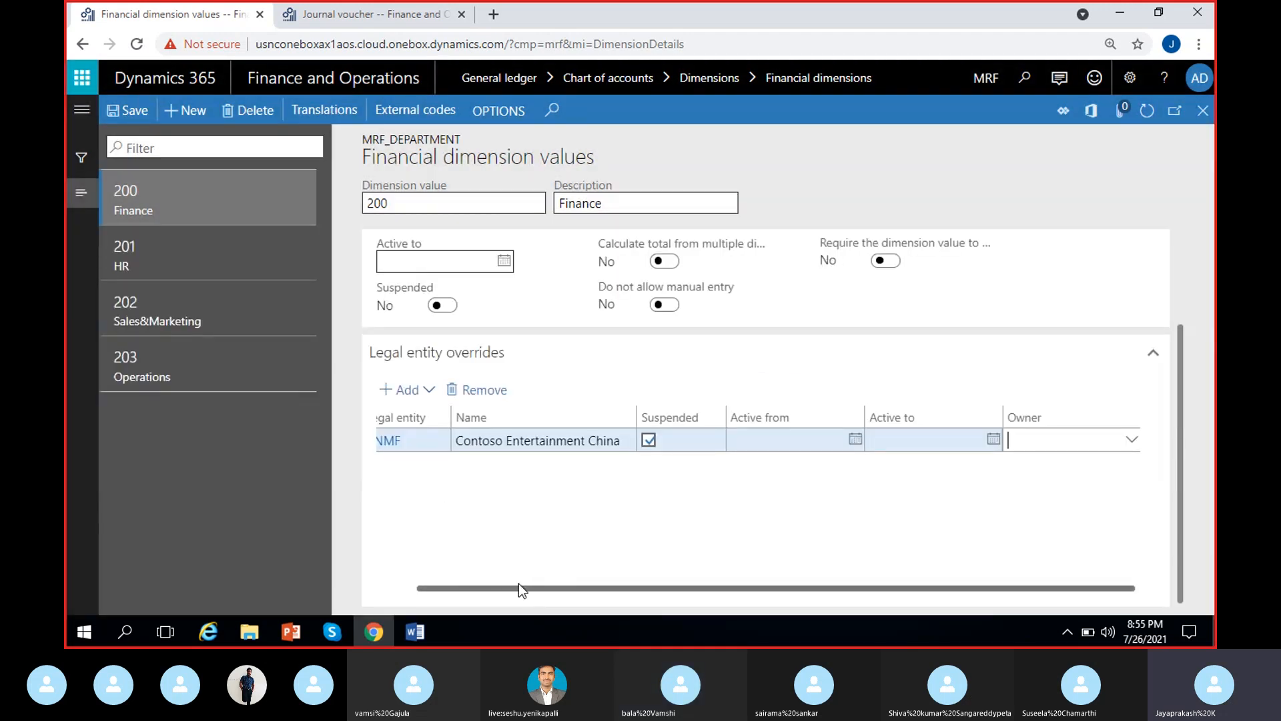
{"action": "left_click", "coordinate": [387, 442]}
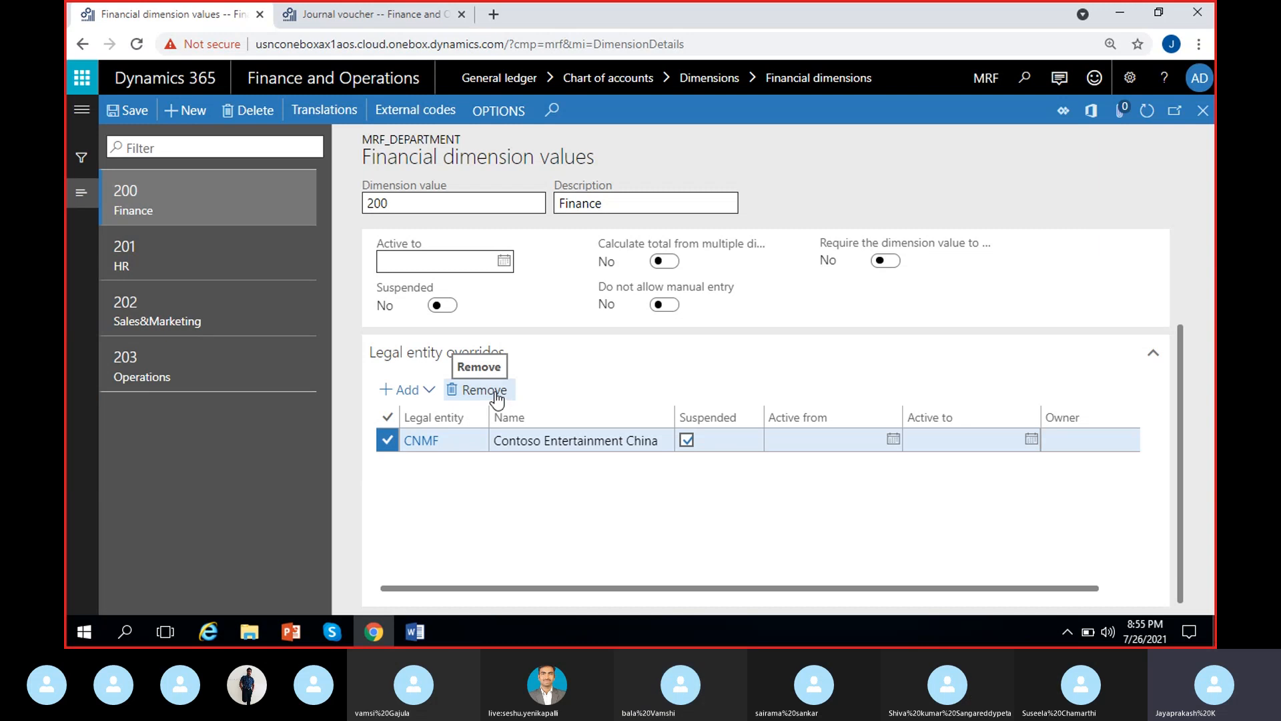
{"action": "left_click", "coordinate": [477, 390]}
{"action": "left_click", "coordinate": [800, 386]}
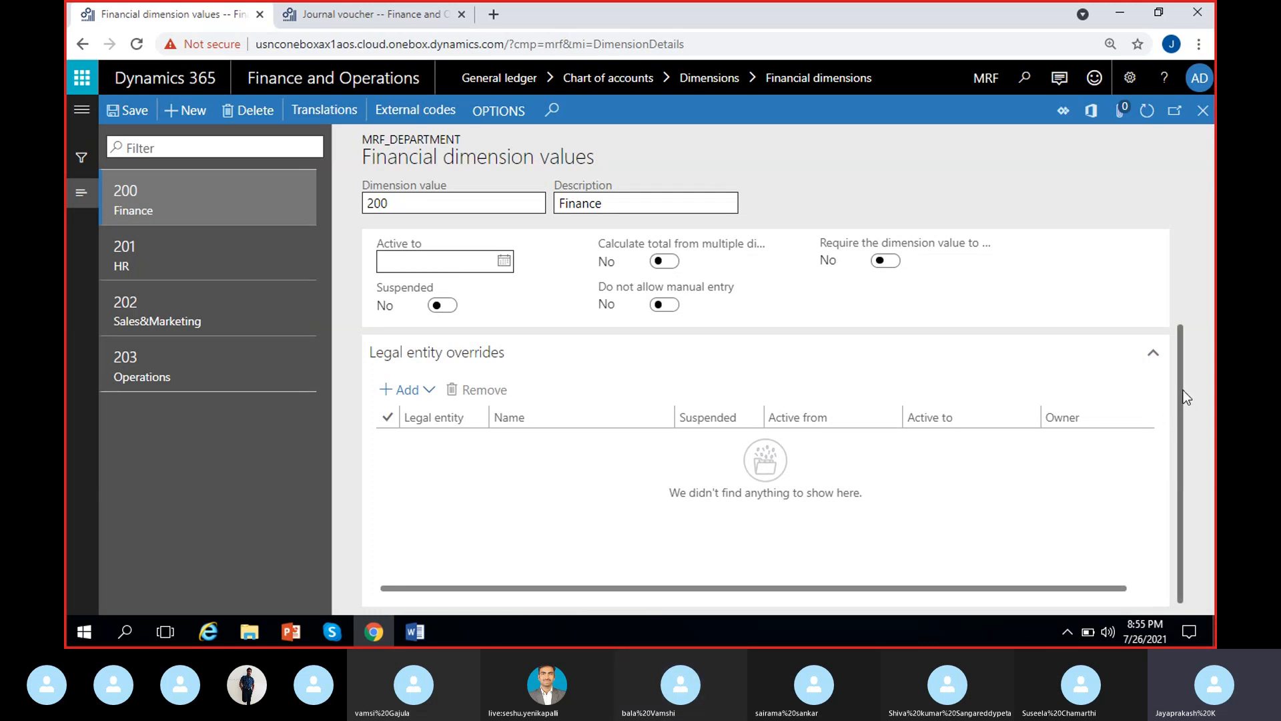
Review the General and Legal entity overrides sections of value 200 Finance and return to the financial dimensions
{"action": "scroll", "coordinate": [1184, 307], "scroll_direction": "up", "scroll_amount": 3}
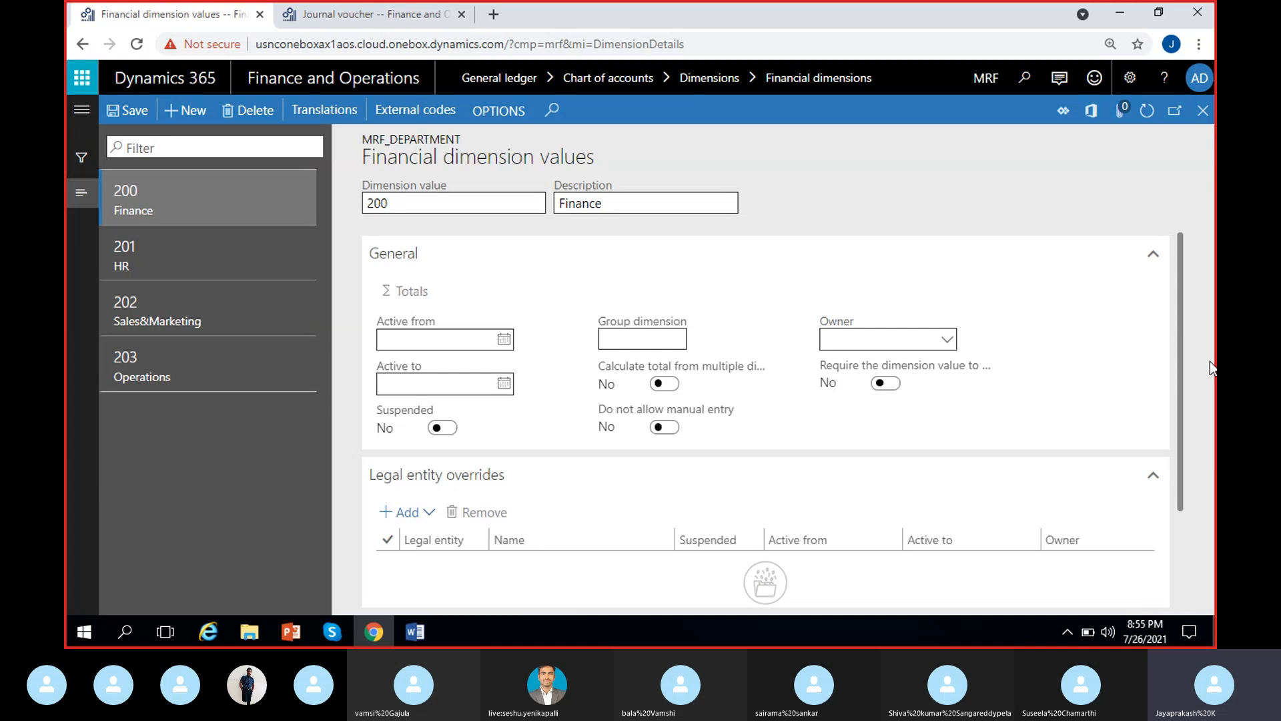
{"action": "scroll", "coordinate": [1181, 327], "scroll_direction": "down", "scroll_amount": 3}
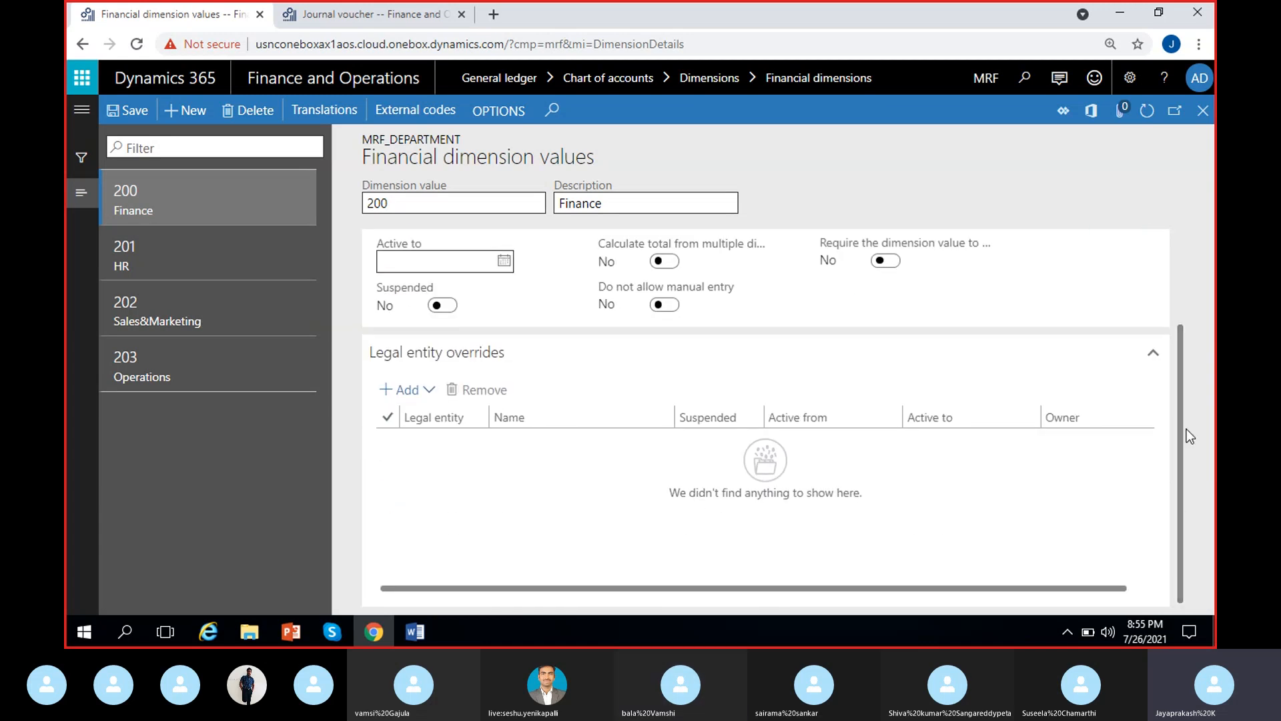
{"action": "scroll", "coordinate": [1185, 371], "scroll_direction": "up", "scroll_amount": 1}
{"action": "scroll", "coordinate": [1187, 371], "scroll_direction": "up", "scroll_amount": 2}
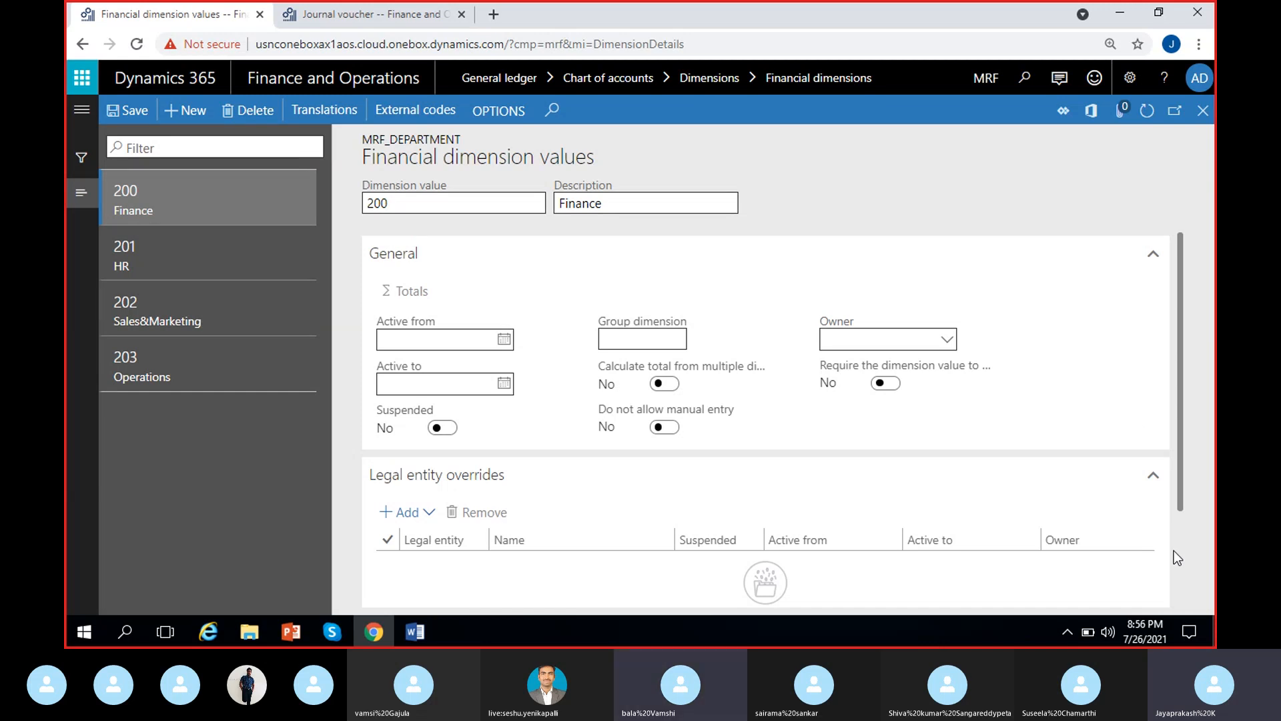
{"action": "scroll", "coordinate": [1185, 482], "scroll_direction": "down", "scroll_amount": 2}
{"action": "scroll", "coordinate": [1185, 481], "scroll_direction": "down", "scroll_amount": 1}
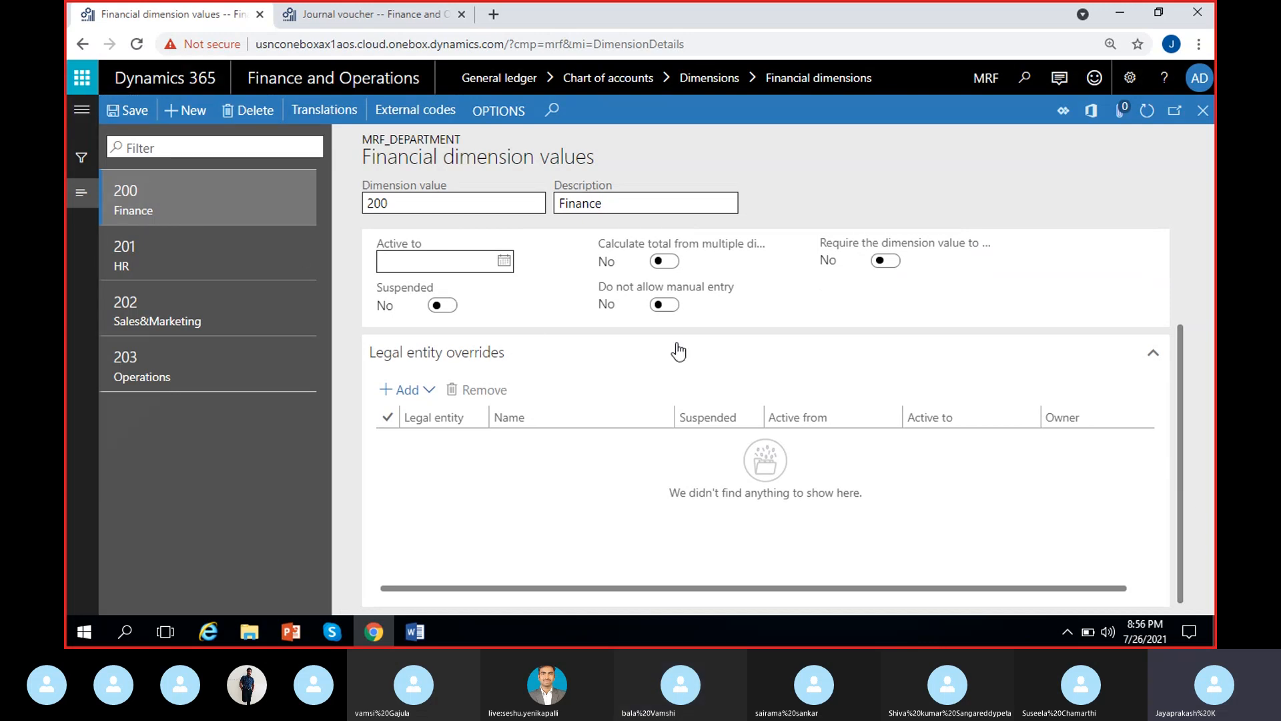
{"action": "left_click", "coordinate": [1203, 110]}
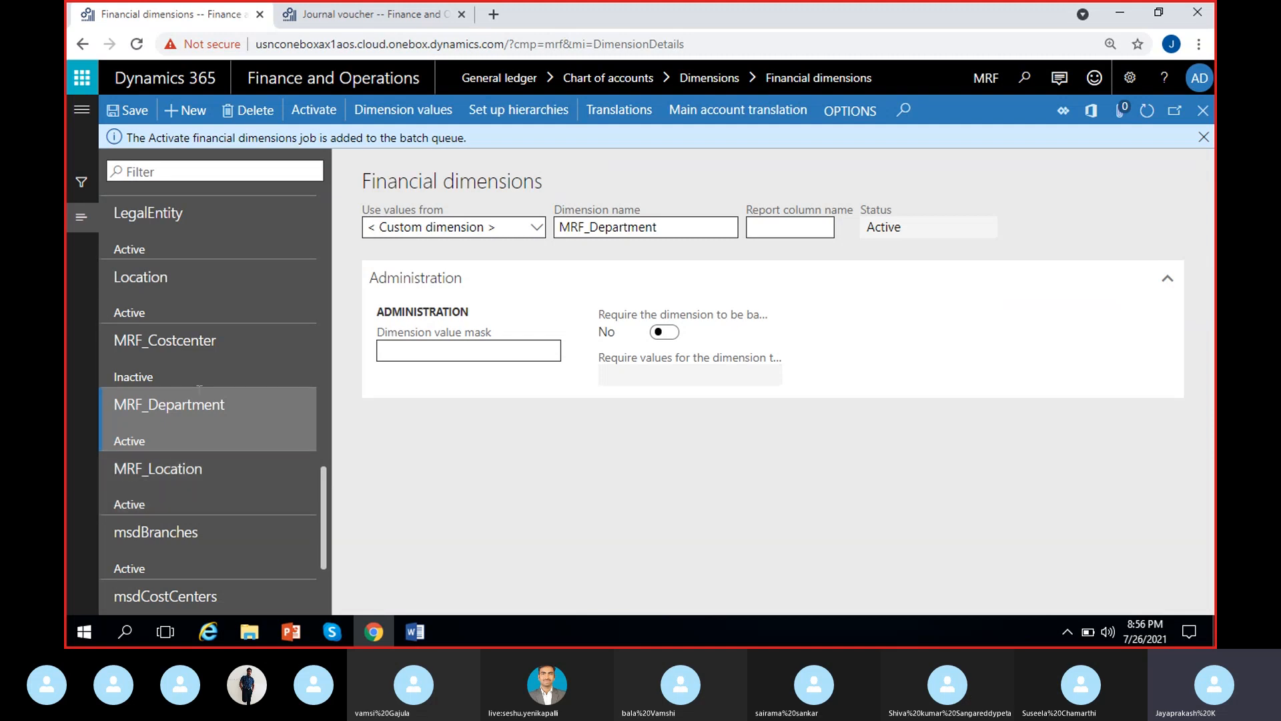
Filter the financial dimensions by MRF, check the status of the Location, Department and Costcenter dimensions, and dismiss the batch queue message
{"action": "left_click", "coordinate": [158, 172]}
{"action": "type", "text": "MRF"}
{"action": "key", "text": "Return"}
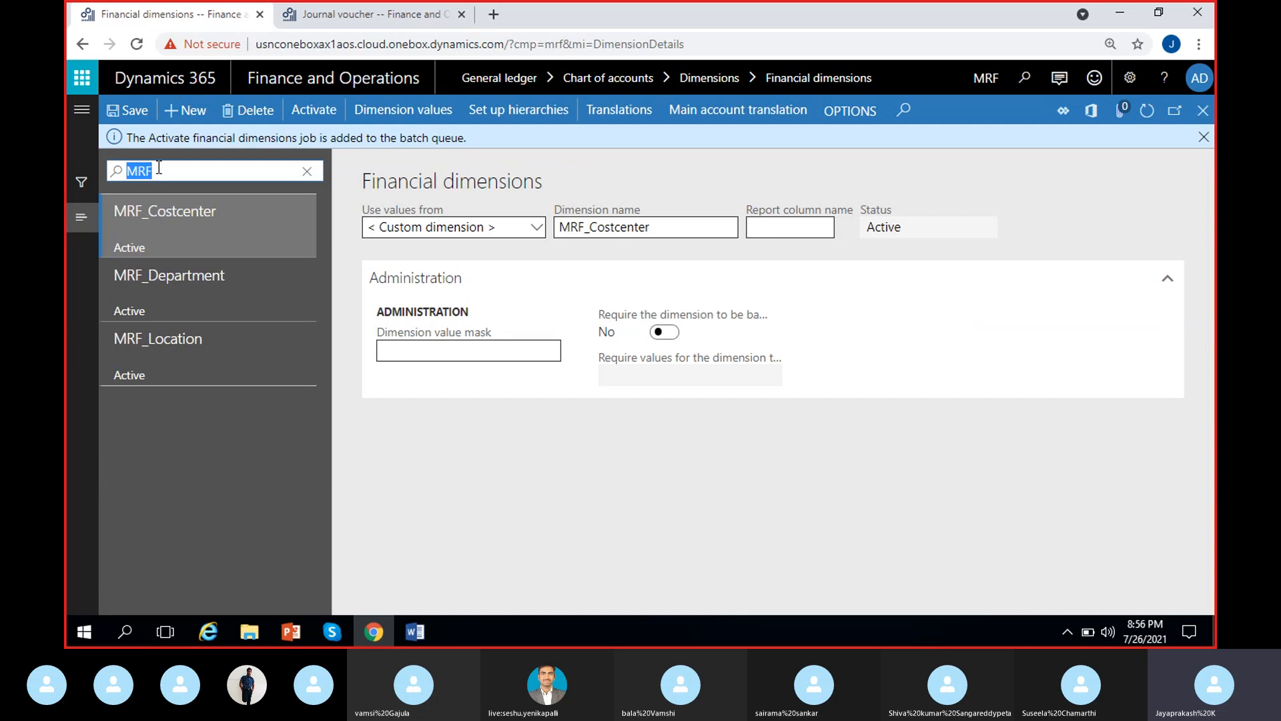
{"action": "left_click", "coordinate": [227, 366]}
{"action": "left_click", "coordinate": [221, 300]}
{"action": "left_click", "coordinate": [222, 237]}
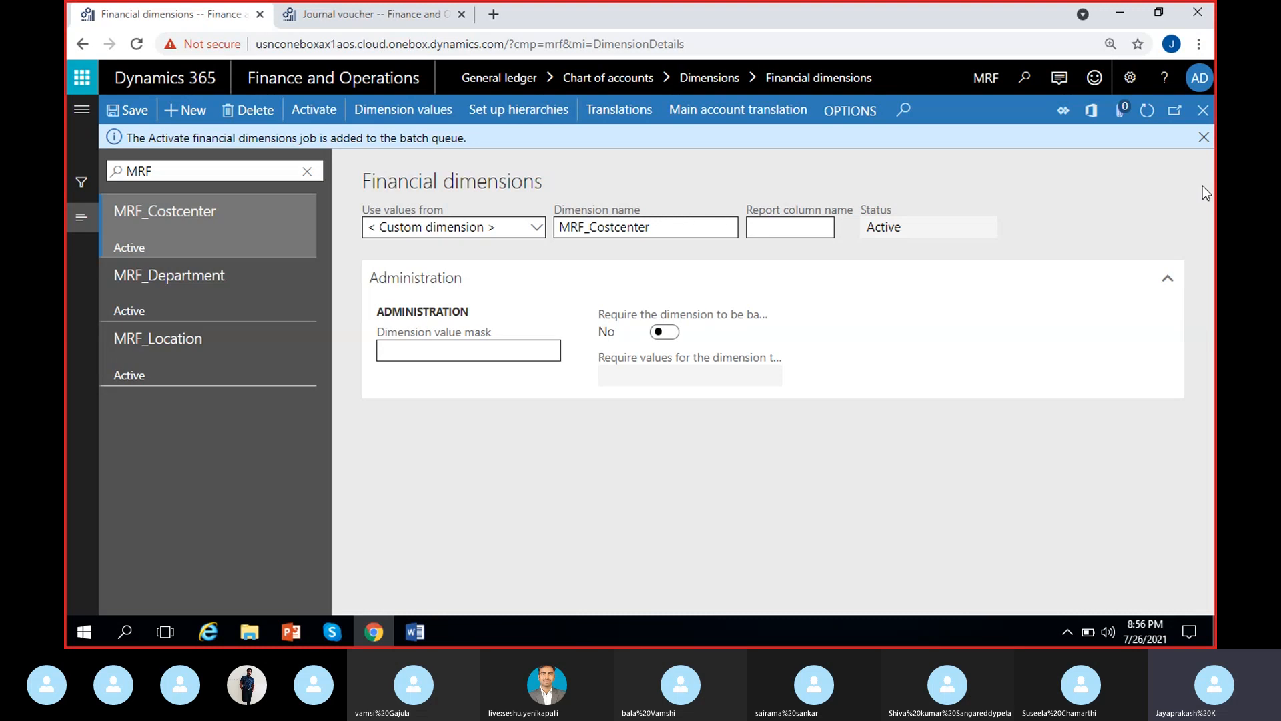
{"action": "left_click", "coordinate": [1203, 137]}
{"action": "left_click", "coordinate": [415, 633]}
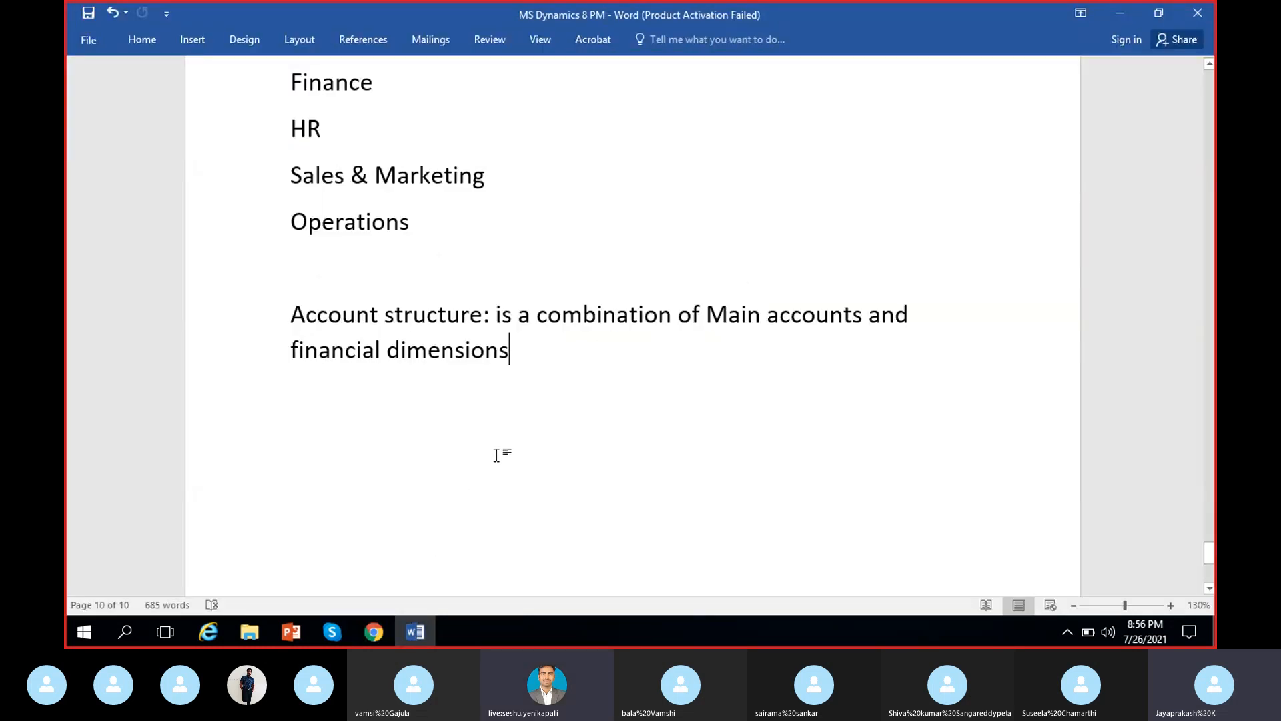
{"action": "left_click", "coordinate": [331, 631]}
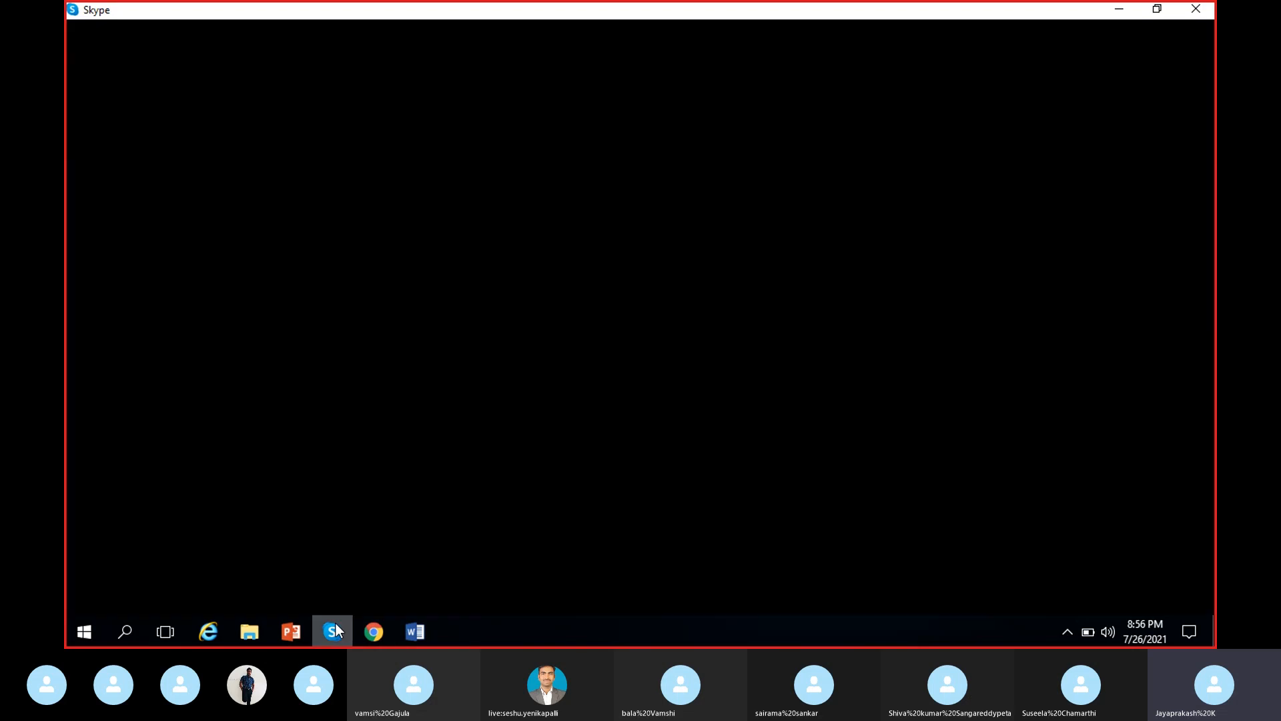
{"action": "left_click", "coordinate": [1111, 12]}
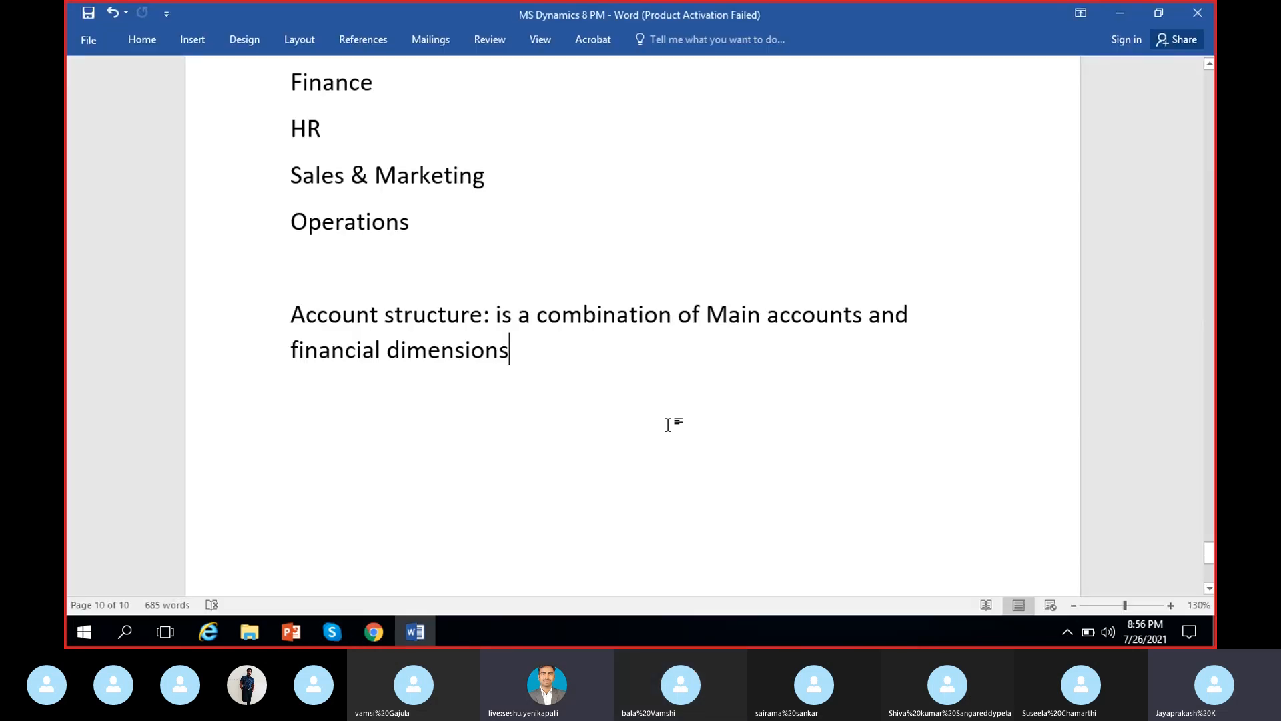
{"action": "left_click", "coordinate": [374, 632]}
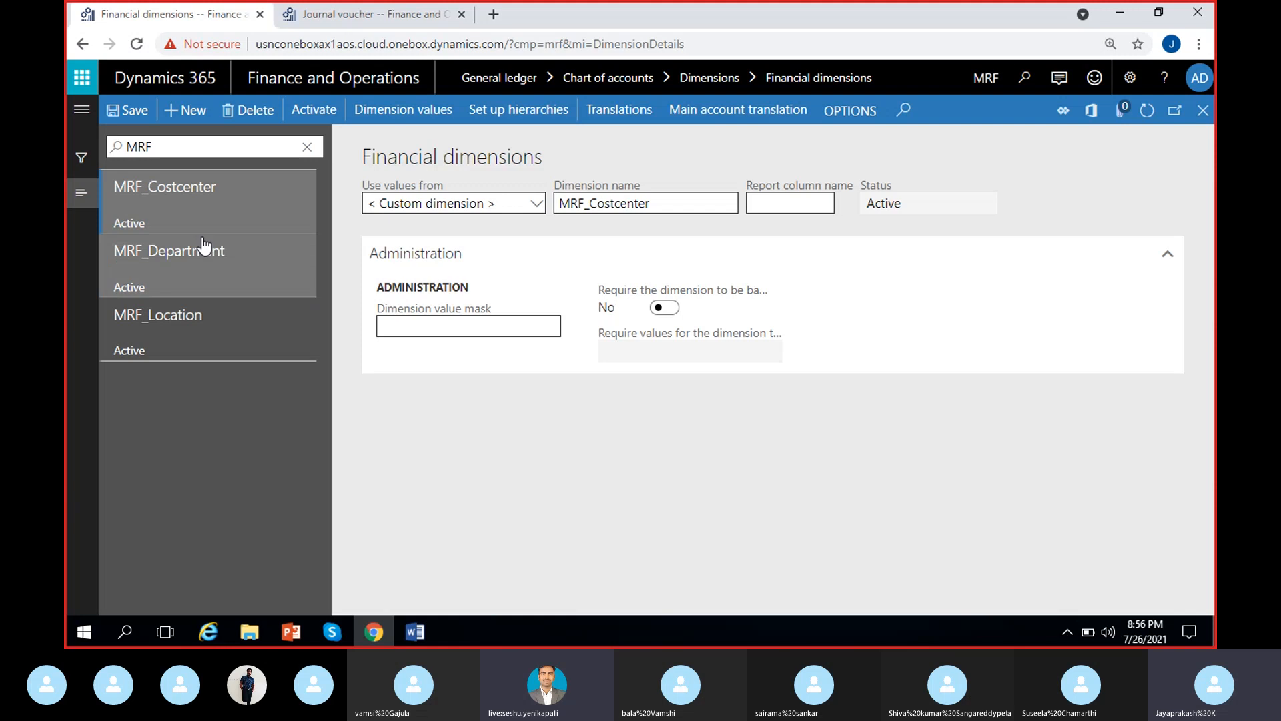
Open the dimension values of MRF_Department in edit mode to view value 200 Finance, and return to the financial dimensions
{"action": "left_click", "coordinate": [212, 294]}
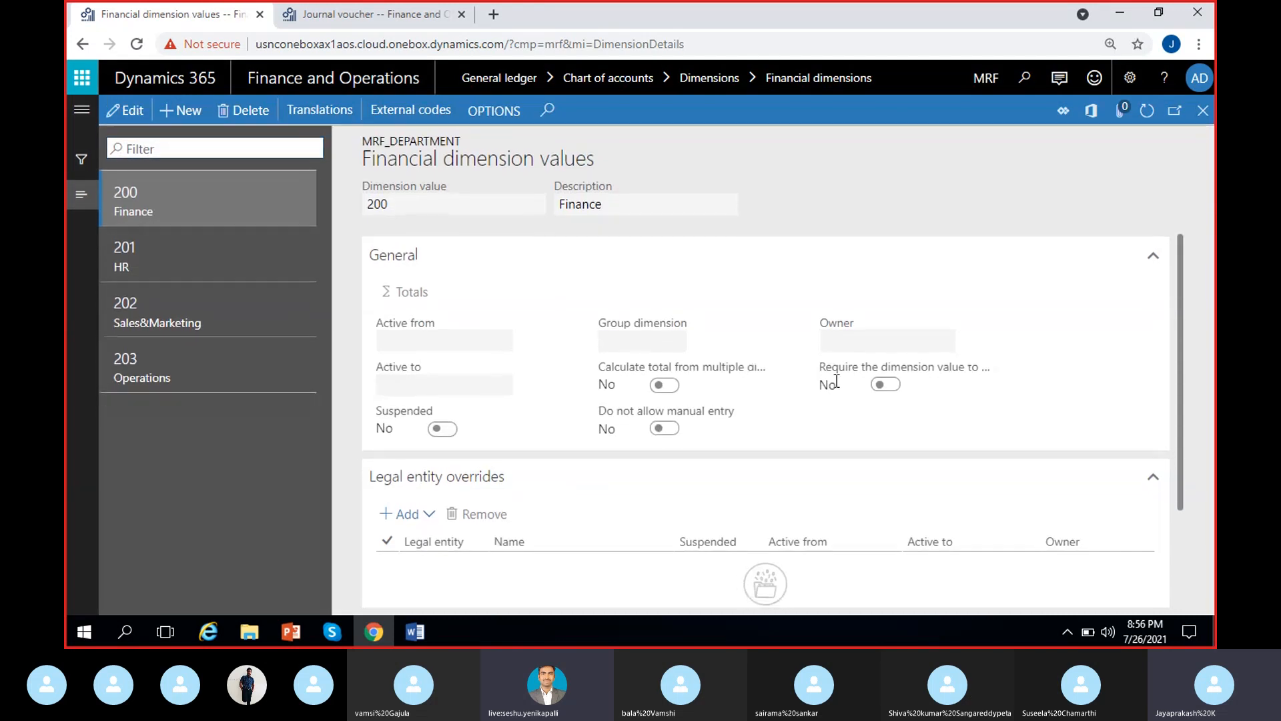
{"action": "left_click", "coordinate": [133, 112]}
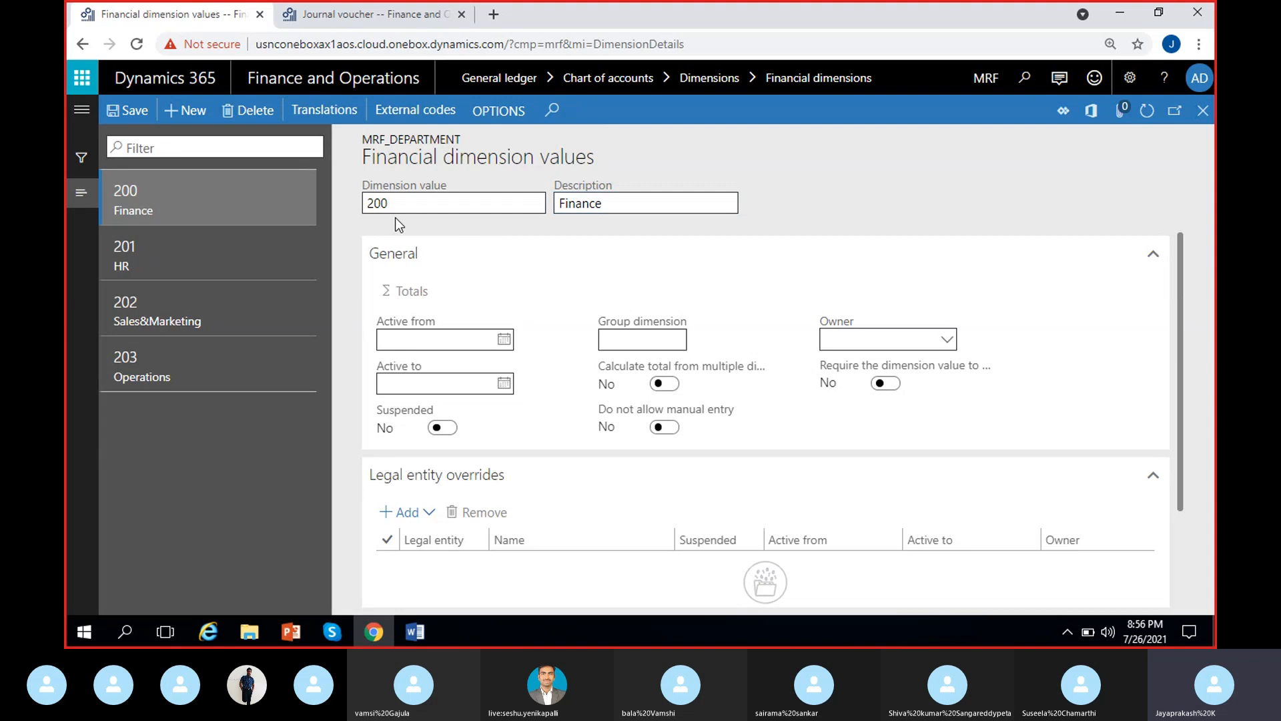
{"action": "left_click", "coordinate": [1203, 111]}
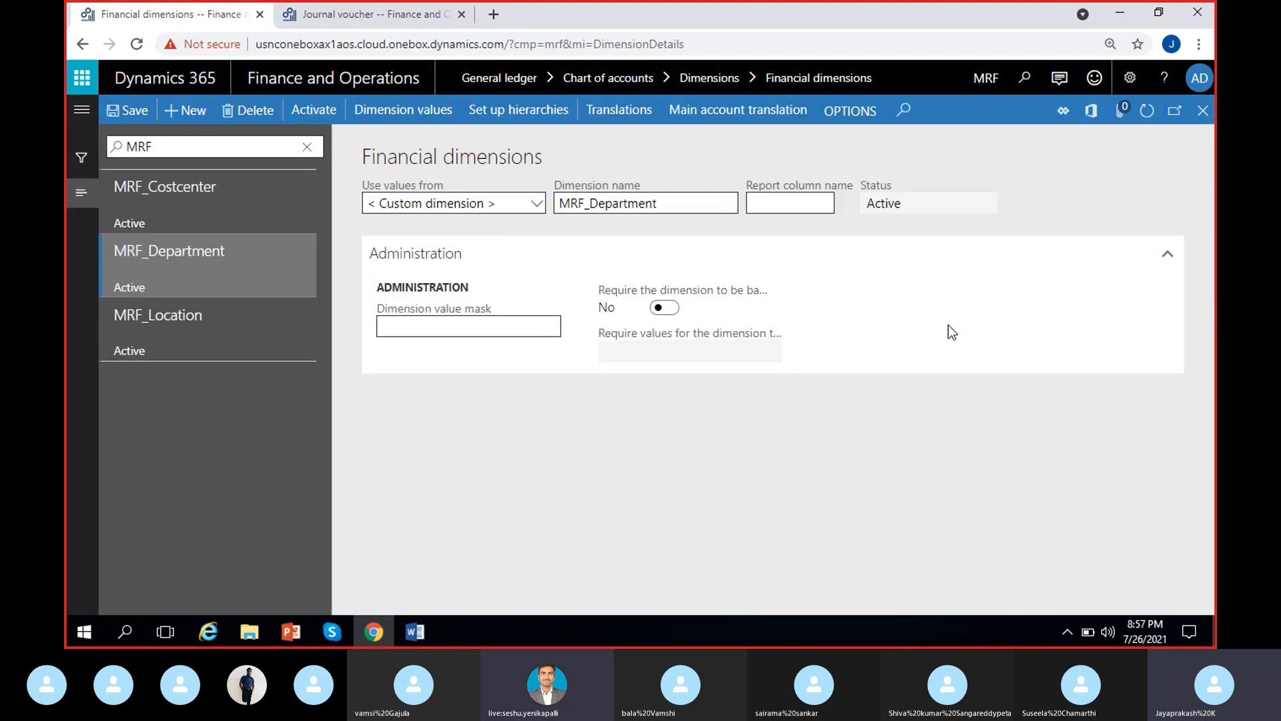
{"action": "left_click", "coordinate": [333, 632]}
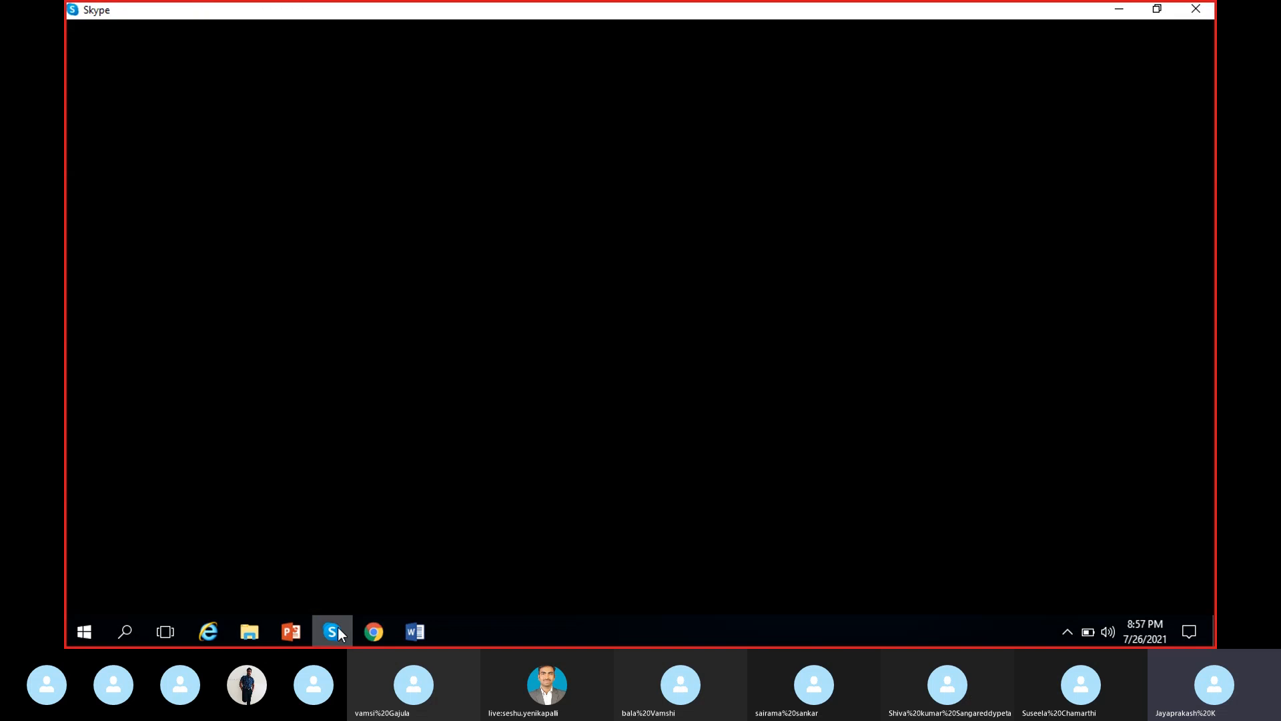